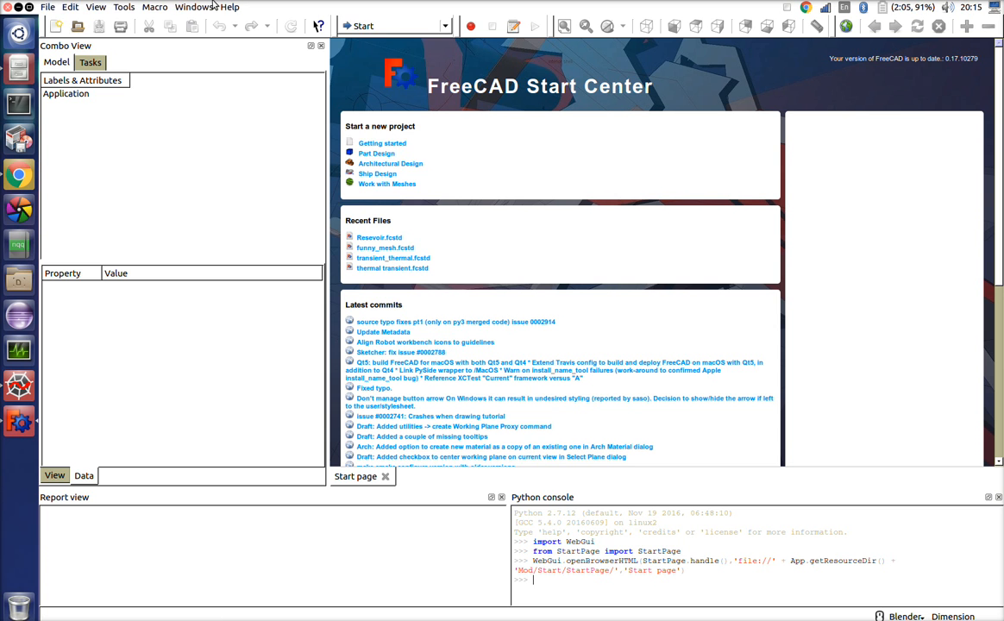
Check the program's version and build information, and close the information window.
click(229, 7)
click(268, 127)
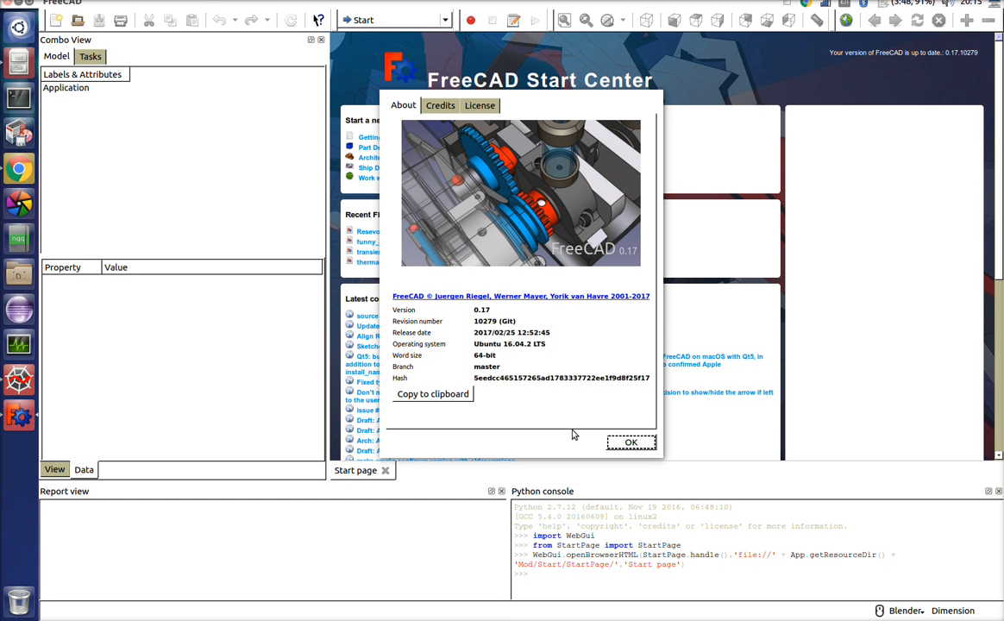
click(617, 445)
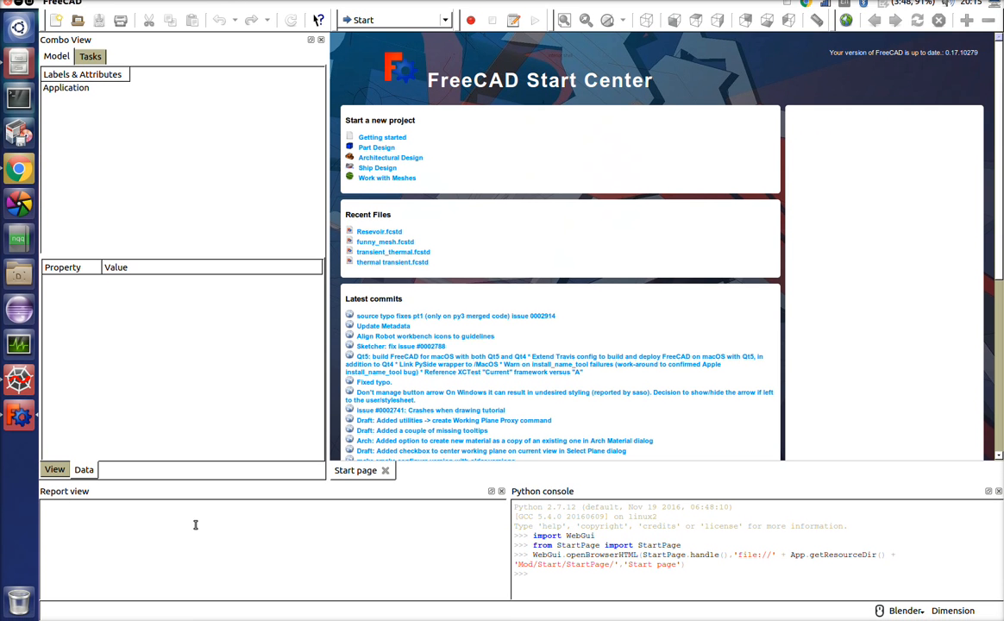
Review which interface panels can be shown or hidden, including the report view and Python console.
click(529, 576)
click(577, 574)
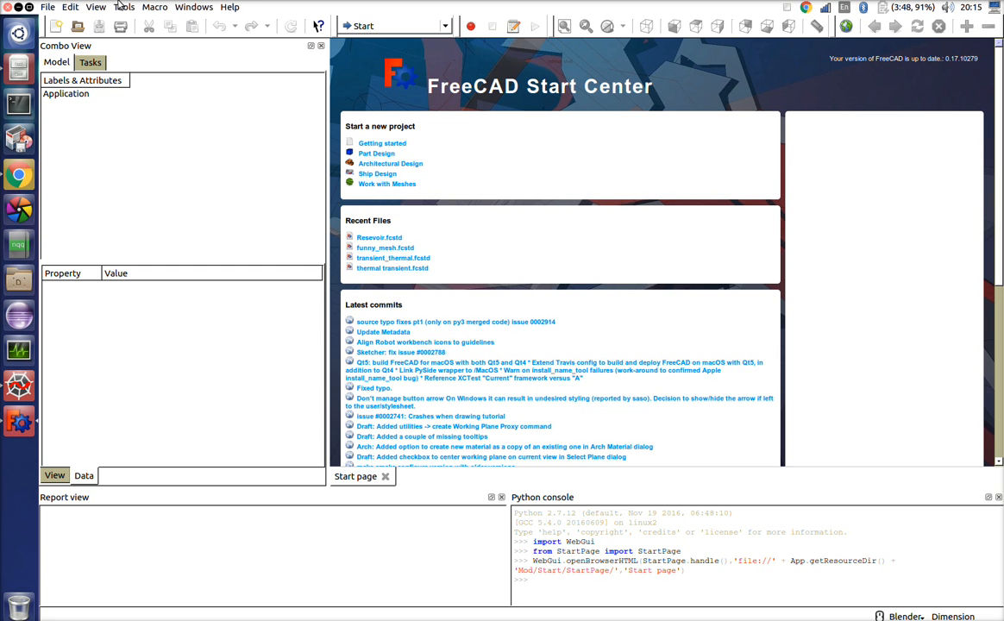
click(96, 7)
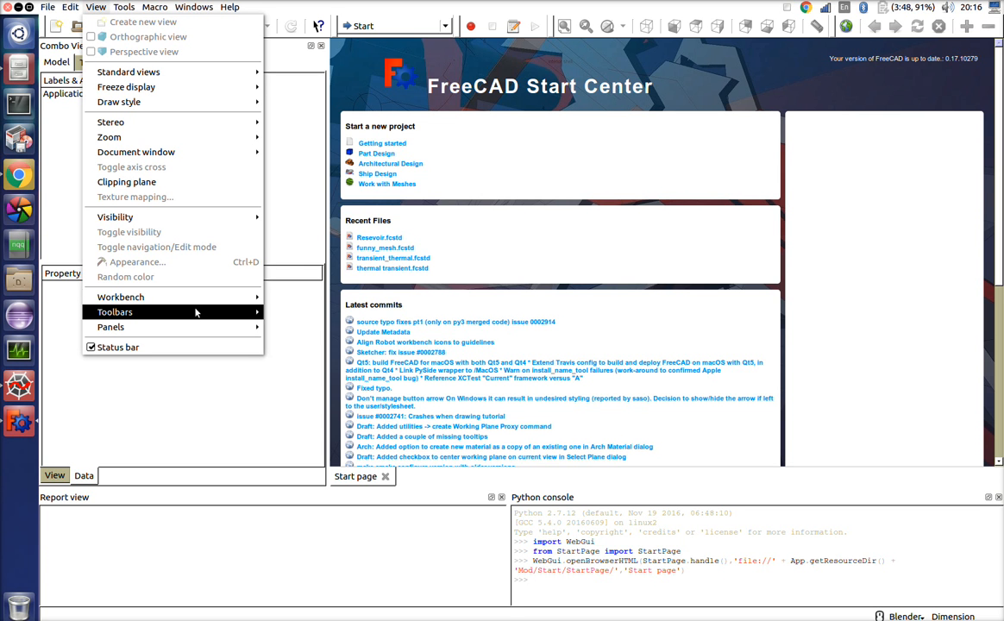
mouse_move(188, 326)
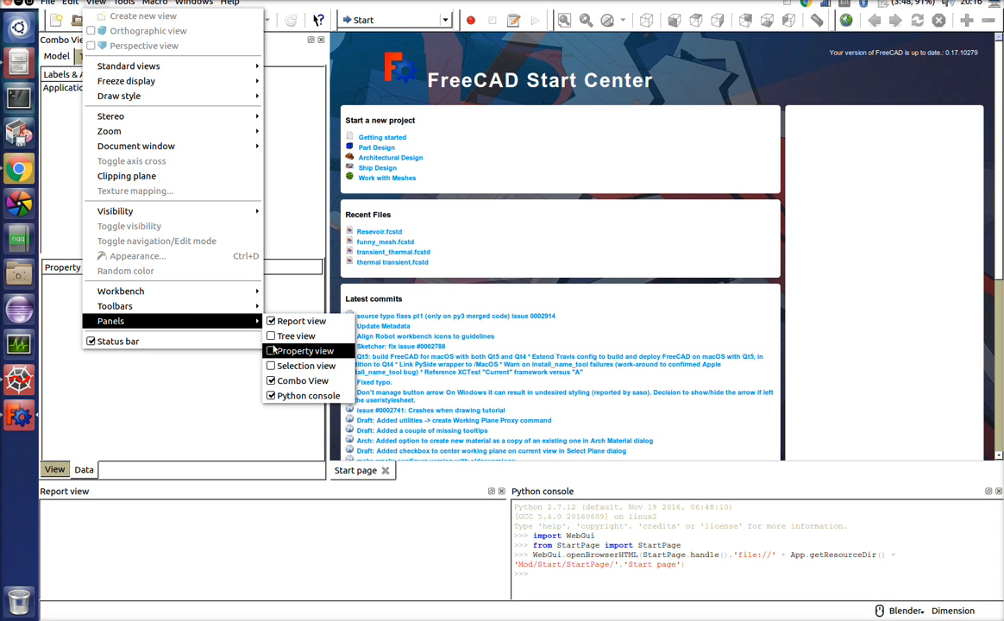
click(219, 408)
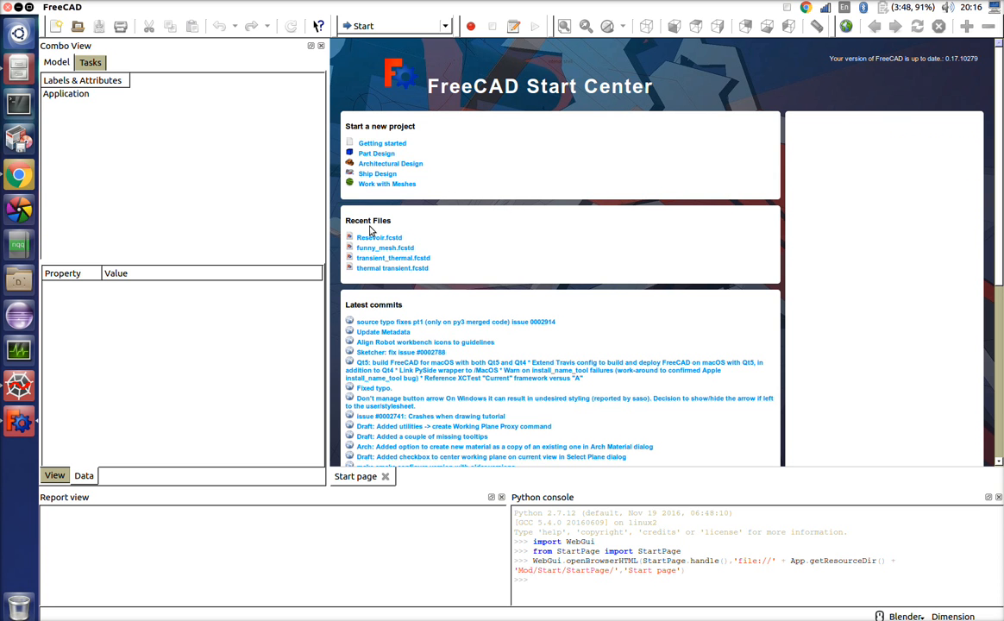
Look through the start page's new project, recent files, latest commits, web links and example project sections.
mouse_move(382, 146)
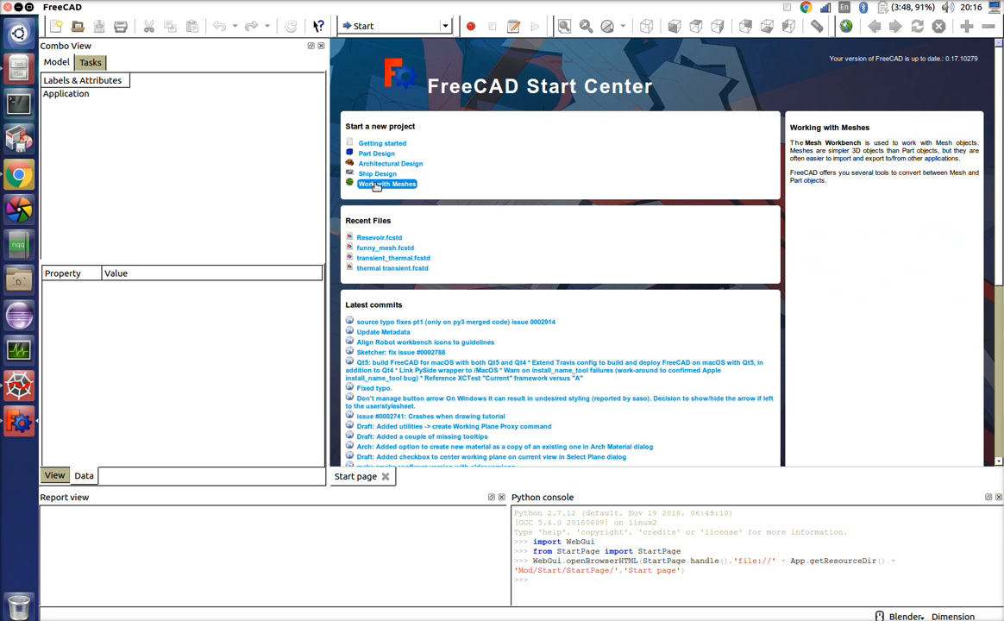
mouse_move(386, 241)
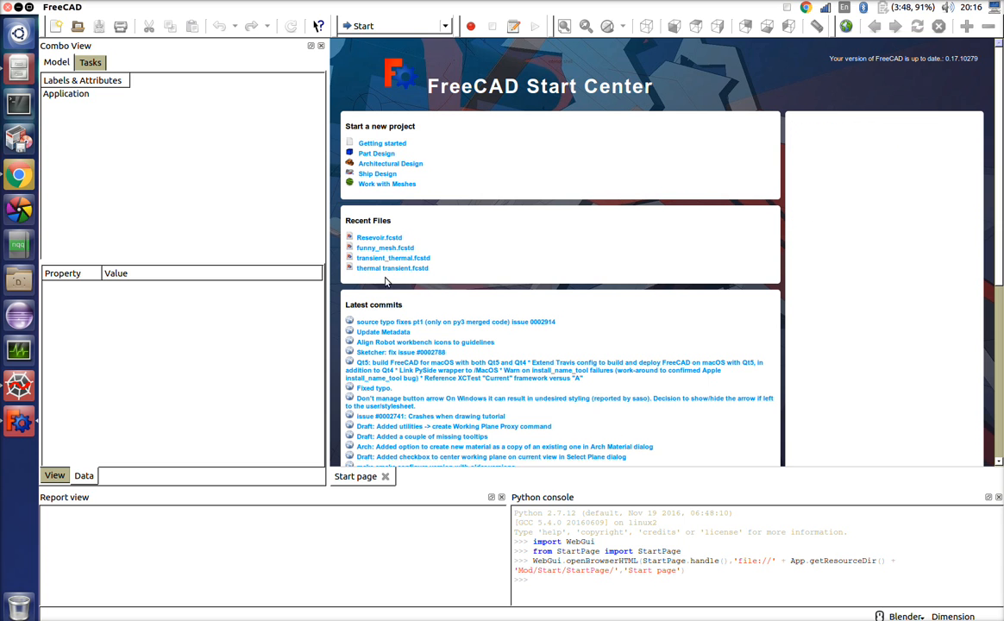
scroll(446, 295, down, 3)
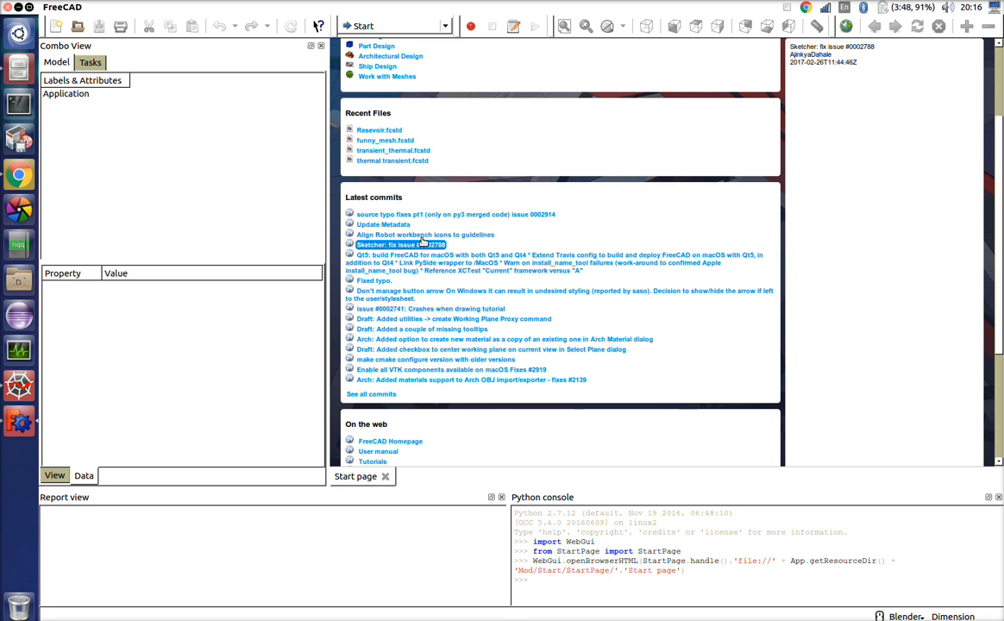
mouse_move(422, 257)
scroll(436, 337, down, 5)
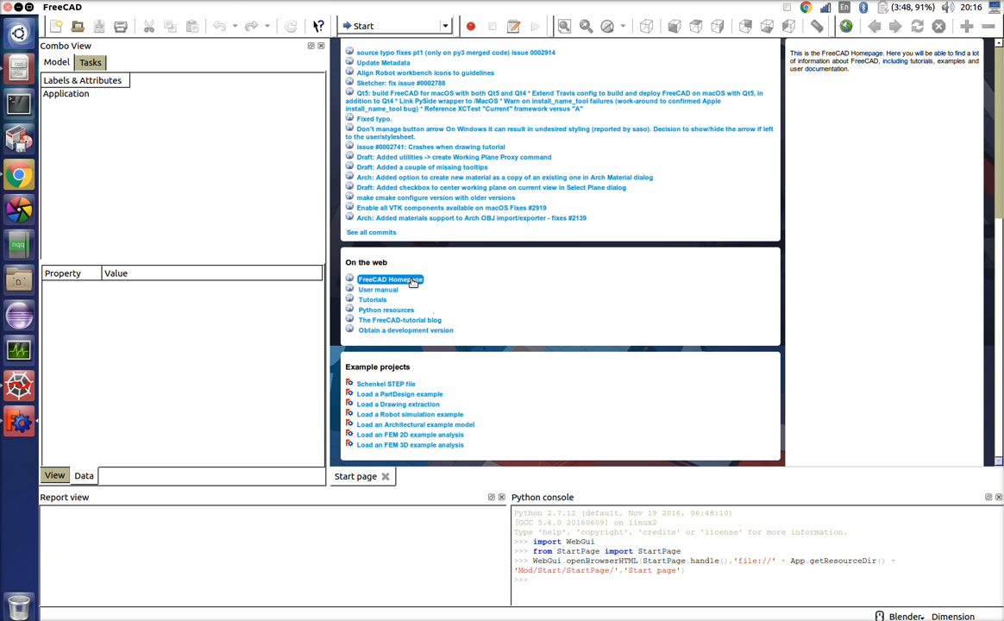
mouse_move(386, 312)
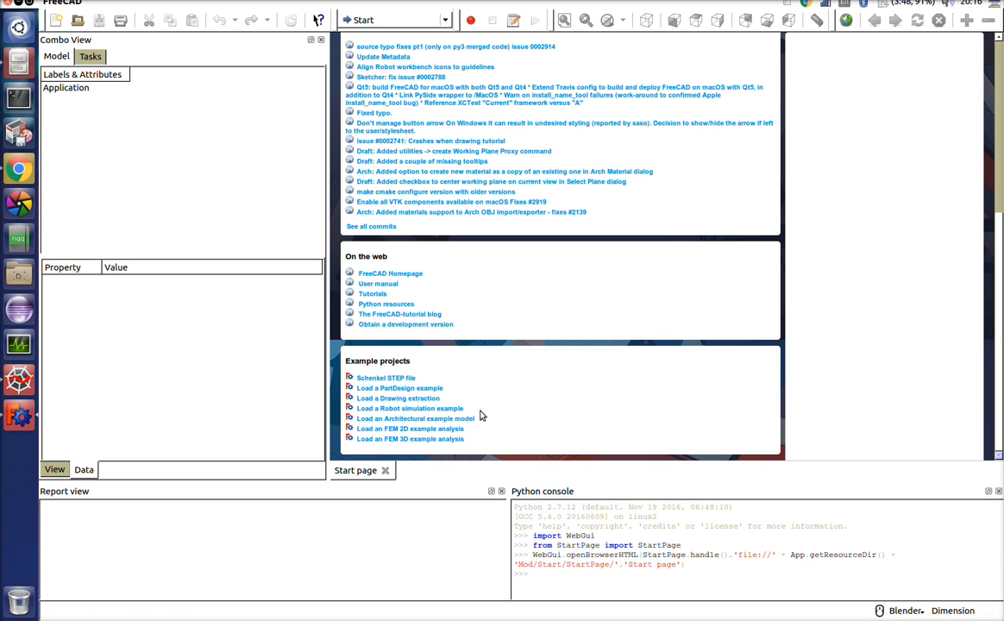
Load the FEM 3D example analysis, activate its Analysis and open the CalculiX static results.
click(436, 440)
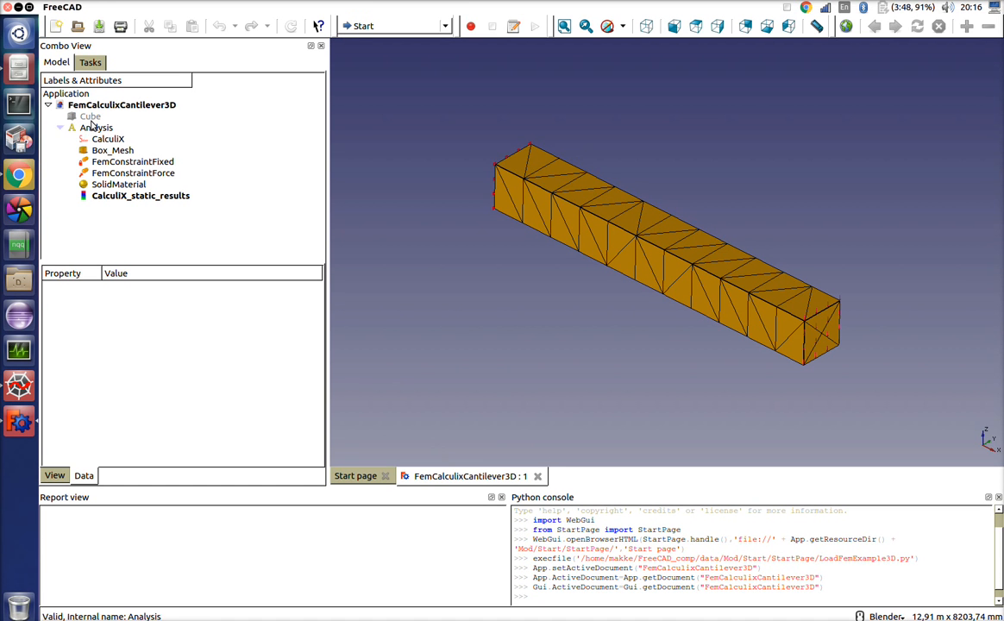
double_click(93, 127)
click(106, 221)
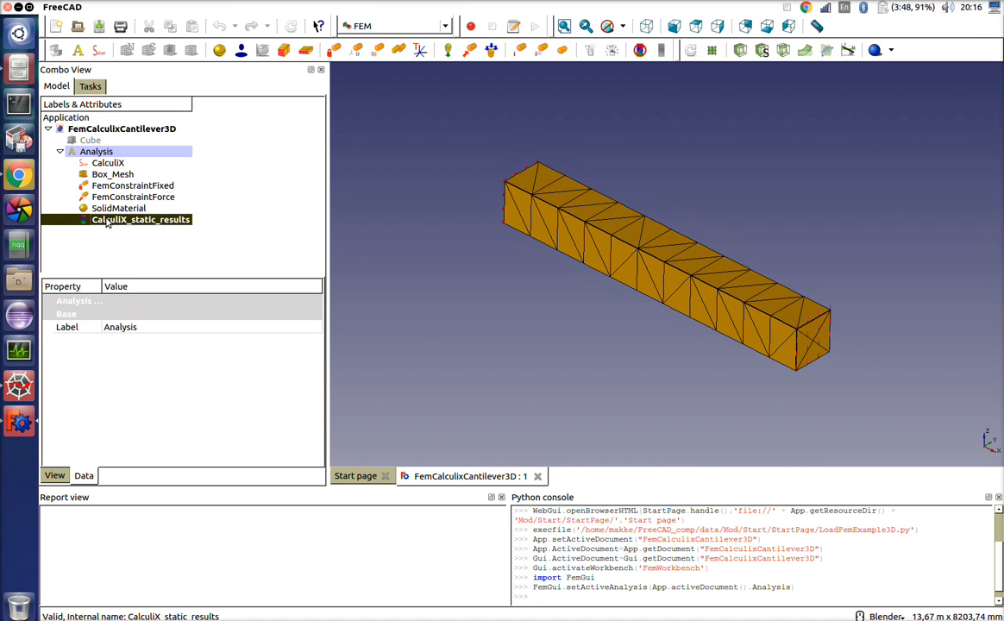
double_click(109, 222)
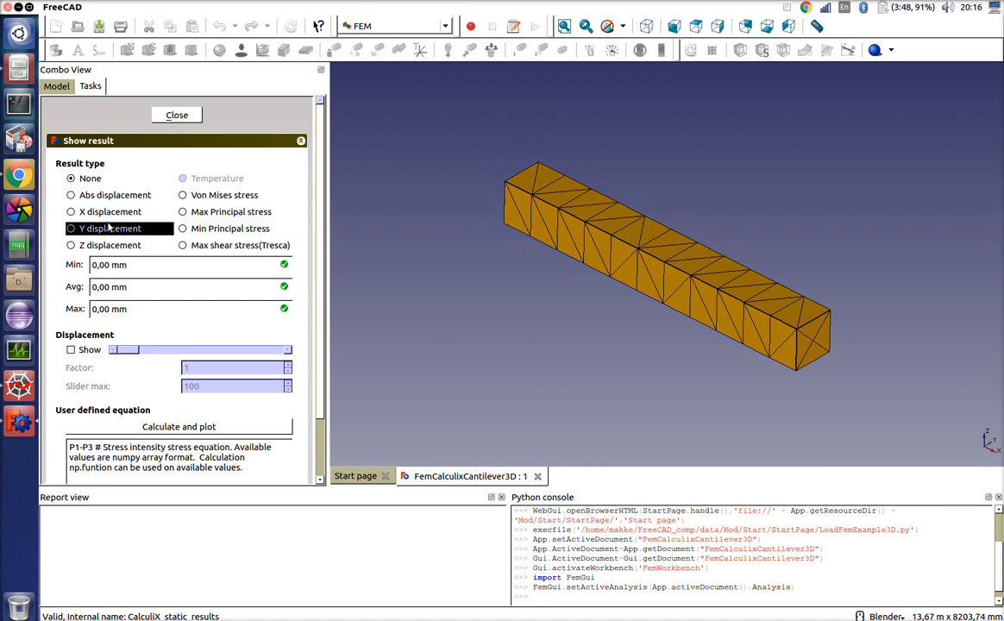
Show the beam's displacement at factor 50, view absolute displacement and Von Mises stress, and close the results.
click(86, 348)
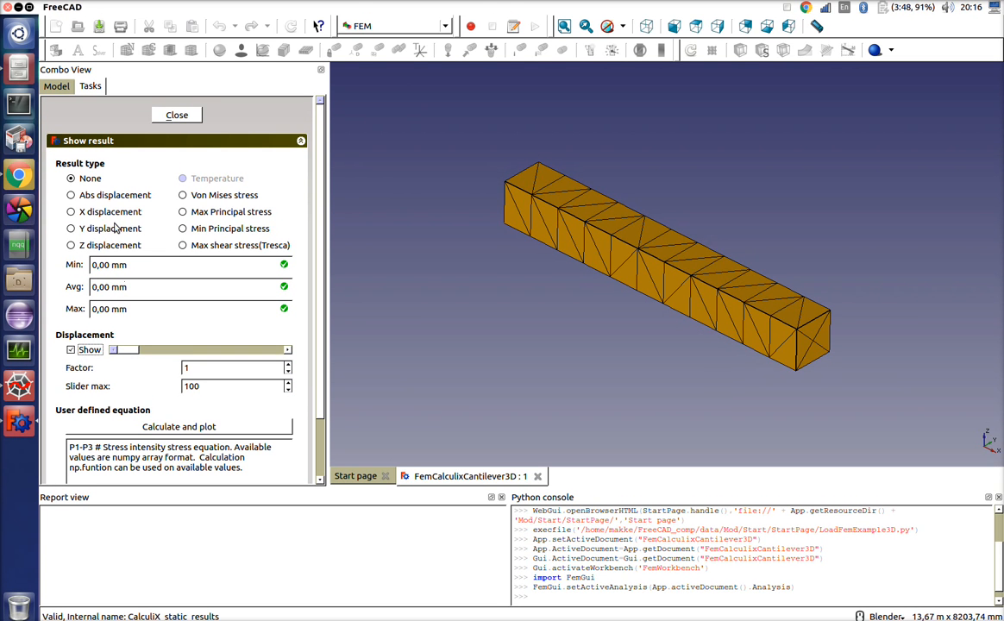
click(102, 189)
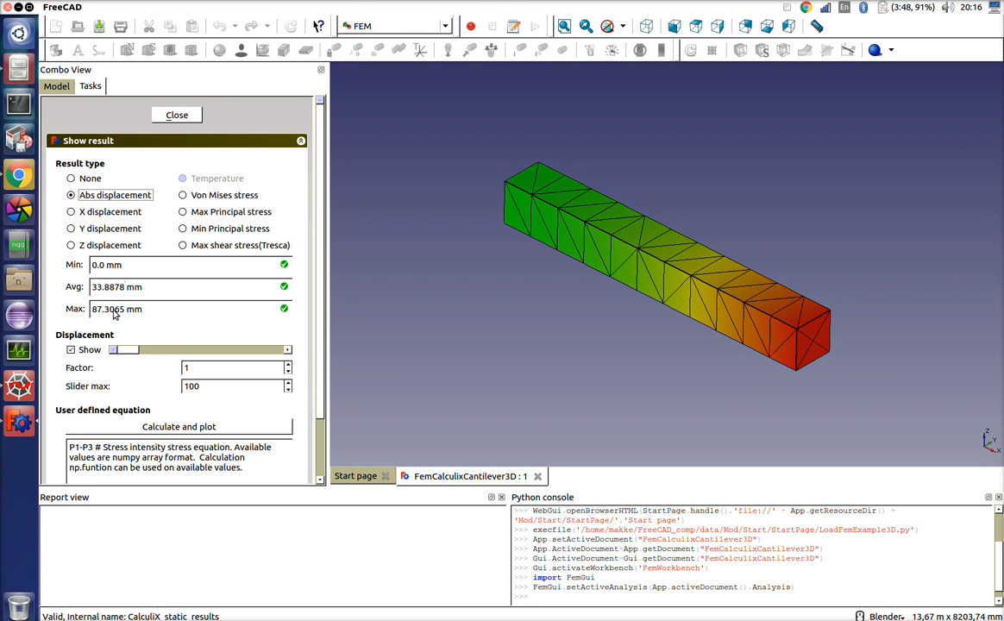
drag(125, 349, 170, 342)
click(183, 195)
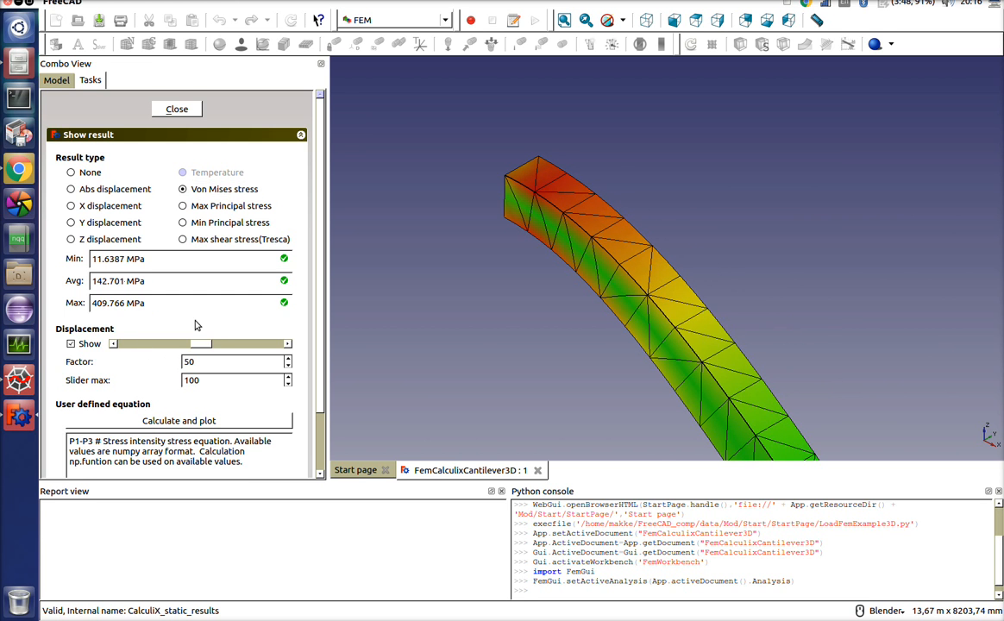
click(177, 108)
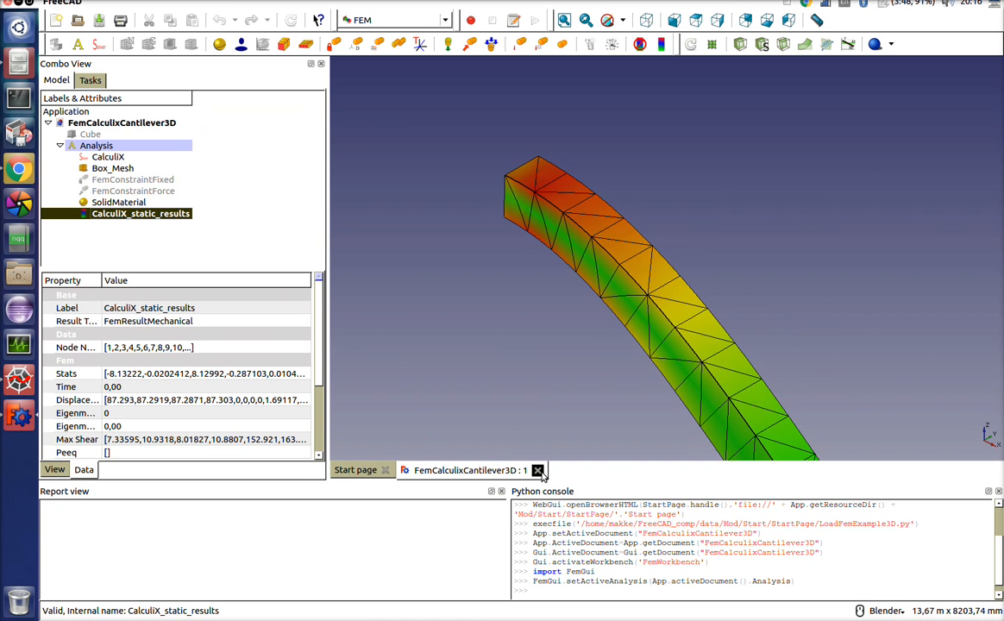
Close the FEM example document and load the Drawing extraction example from the start page.
click(537, 471)
scroll(499, 414, down, 1)
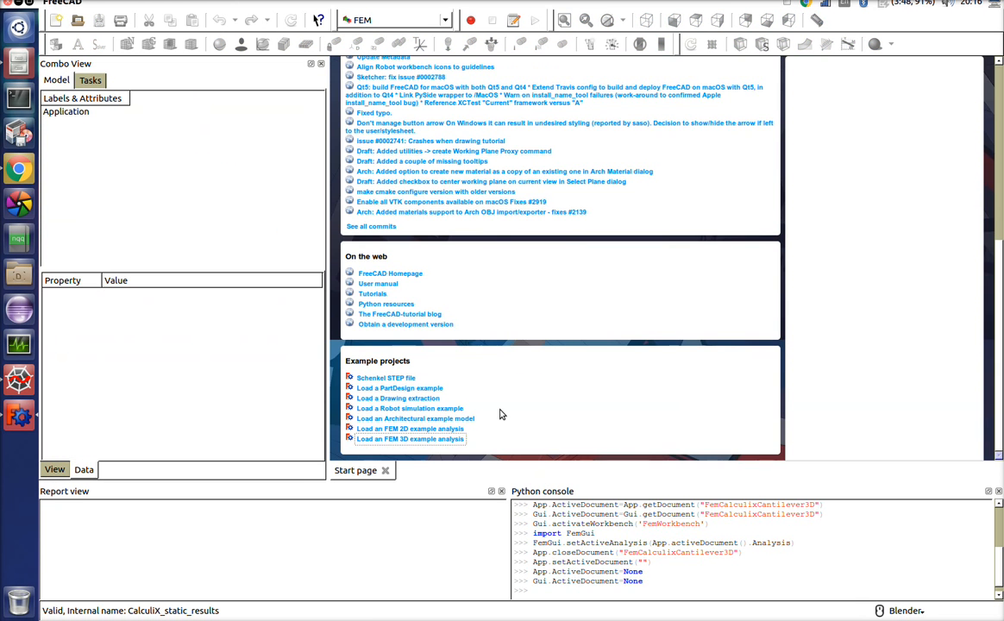
click(421, 400)
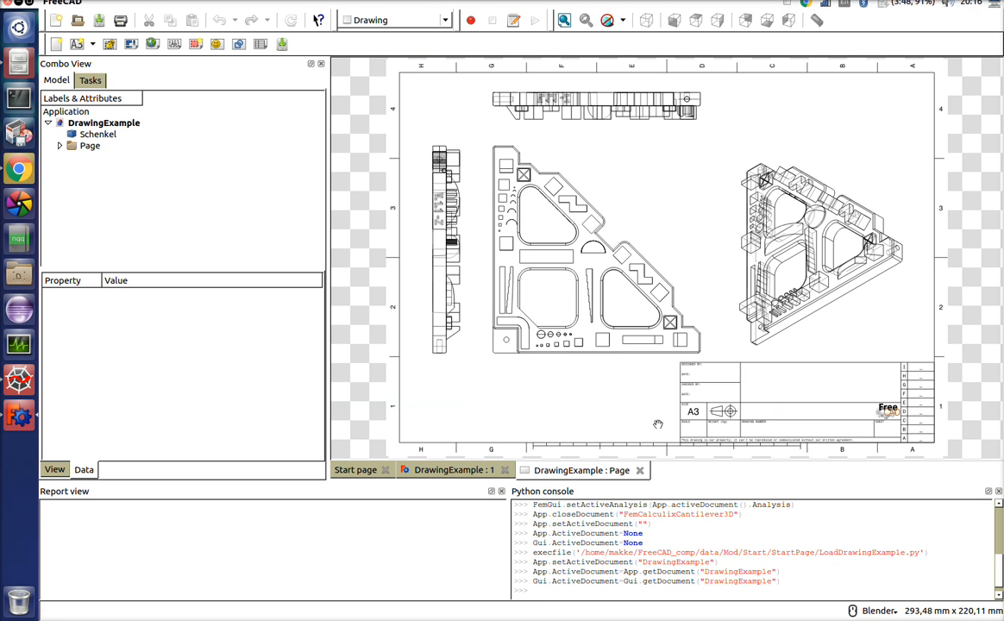
Inspect the example's 3D model and return to its drawing page, closing that page.
click(457, 470)
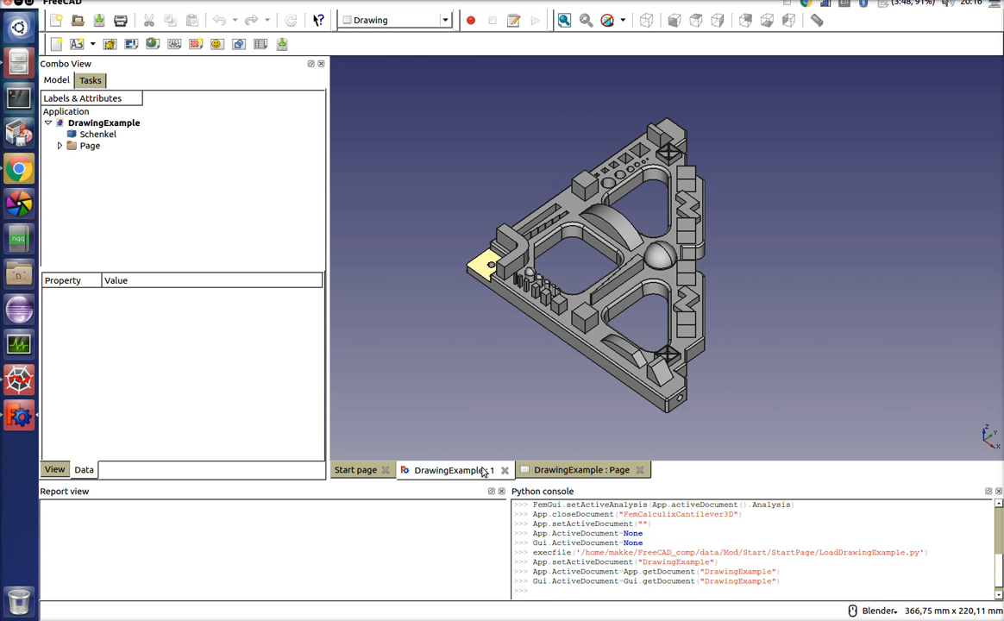
mouse_move(617, 248)
middle_down()
mouse_move(632, 266)
mouse_move(712, 160)
mouse_move(640, 283)
mouse_move(624, 258)
middle_up()
click(583, 470)
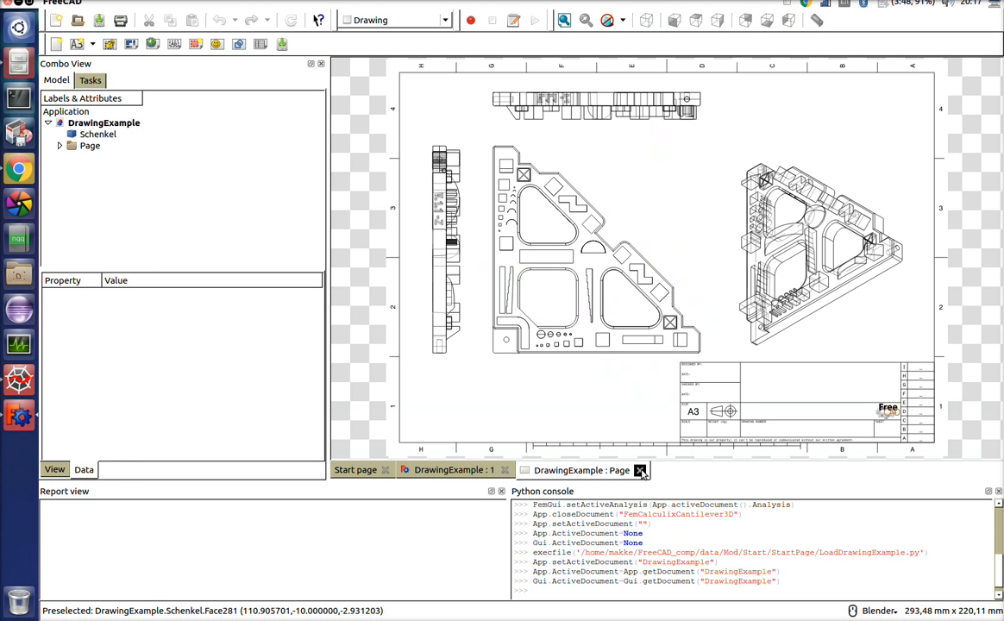
click(639, 476)
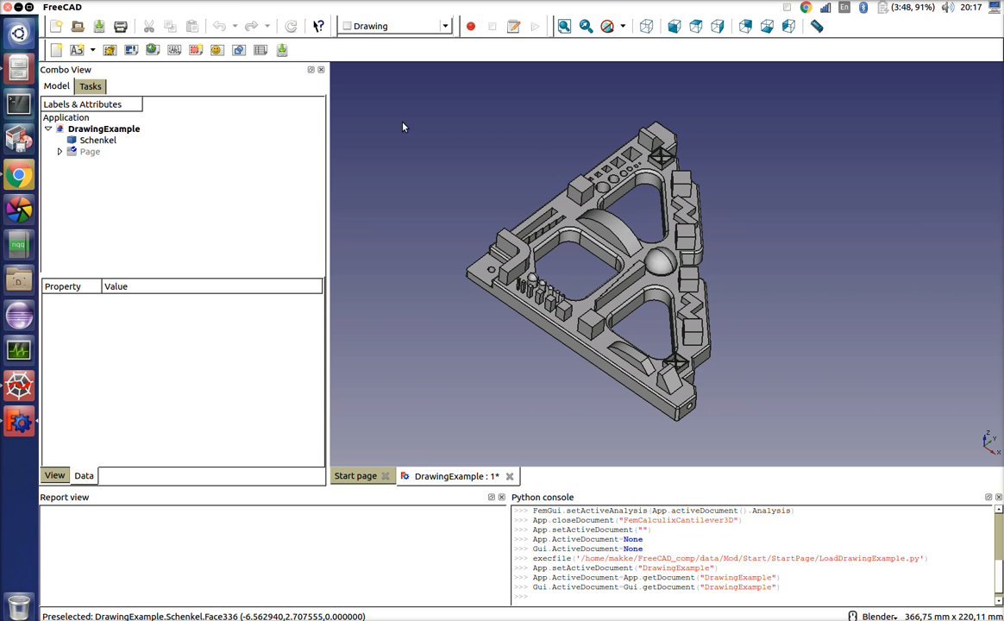
Check the available navigation styles in the 3D view without changing the style, and close the DrawingExample document.
right_click(403, 127)
mouse_move(451, 204)
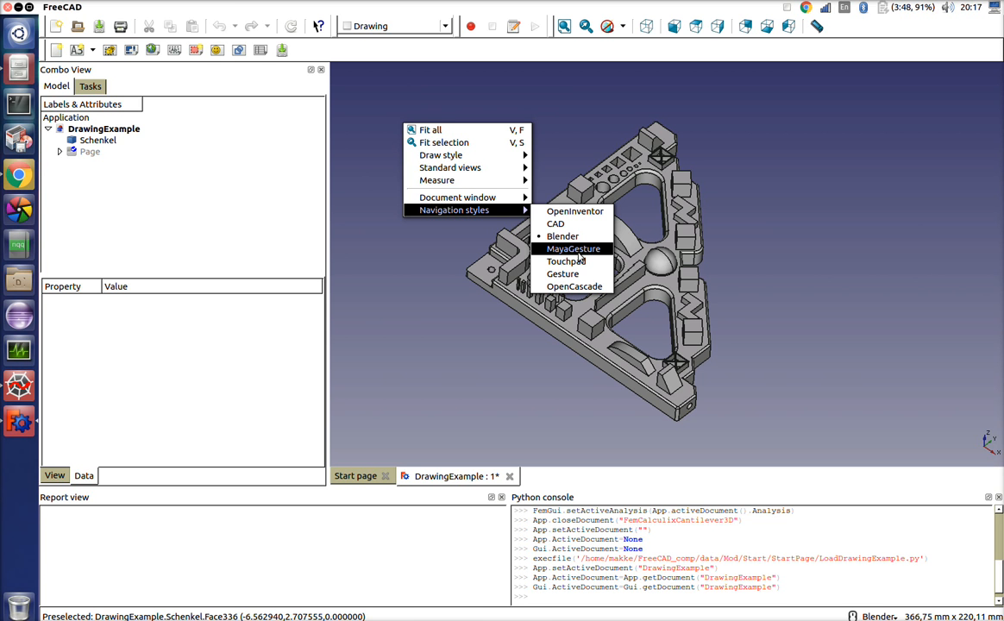
click(380, 353)
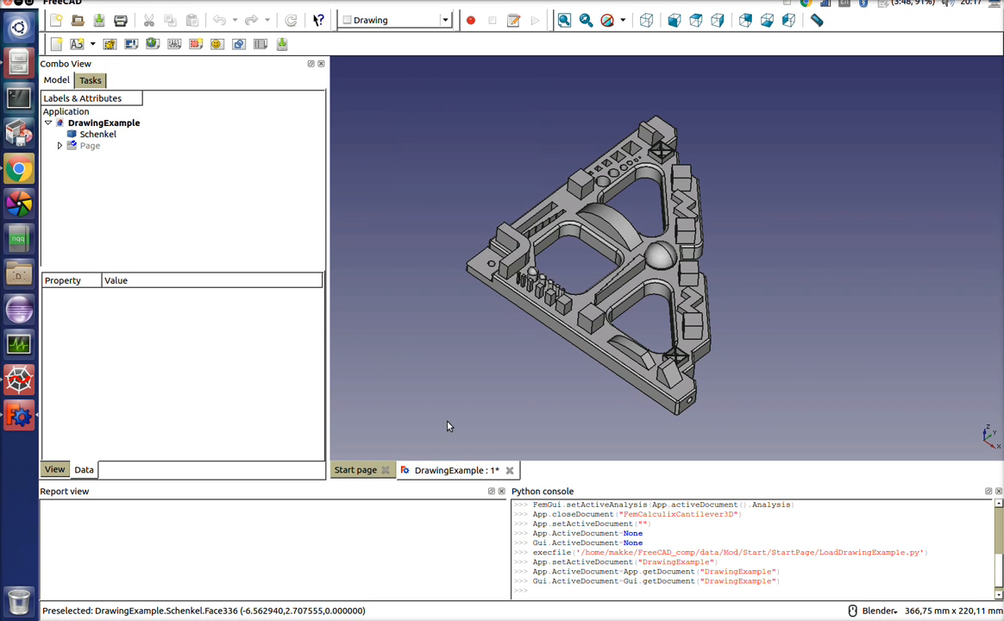
click(510, 471)
click(508, 265)
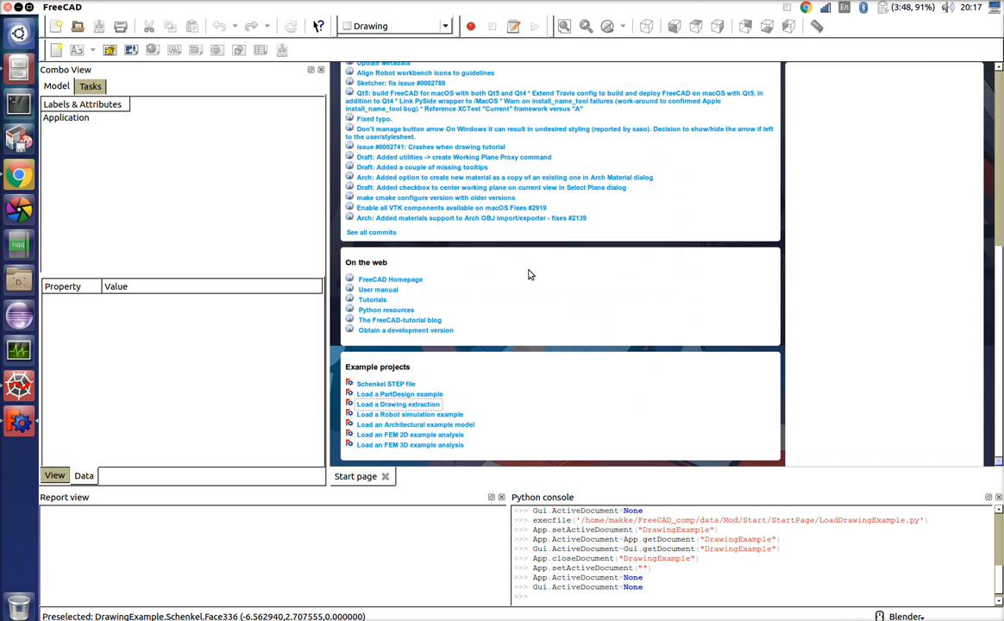
click(407, 26)
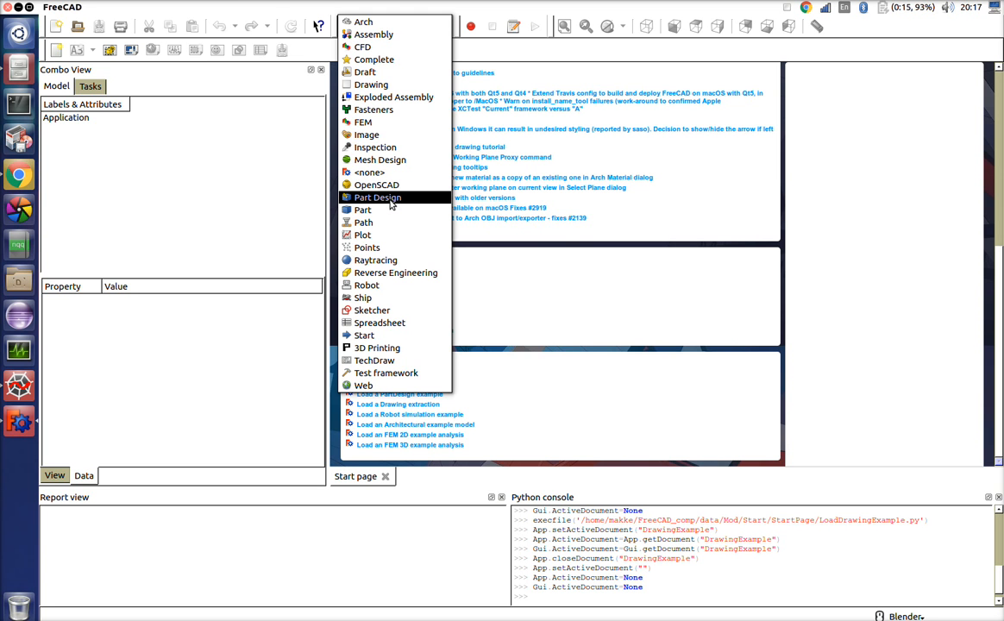
click(150, 157)
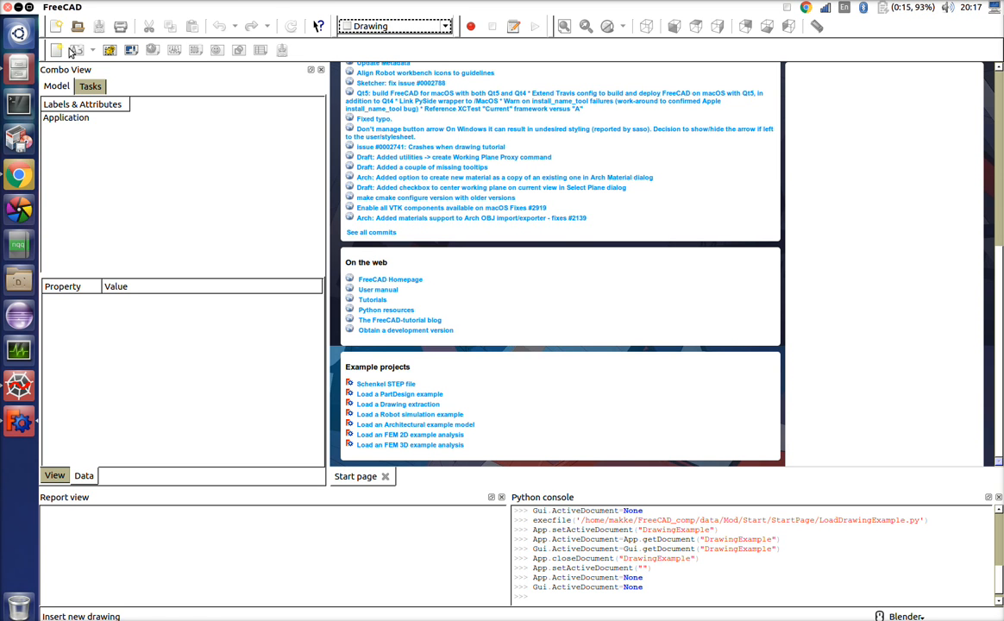
click(56, 50)
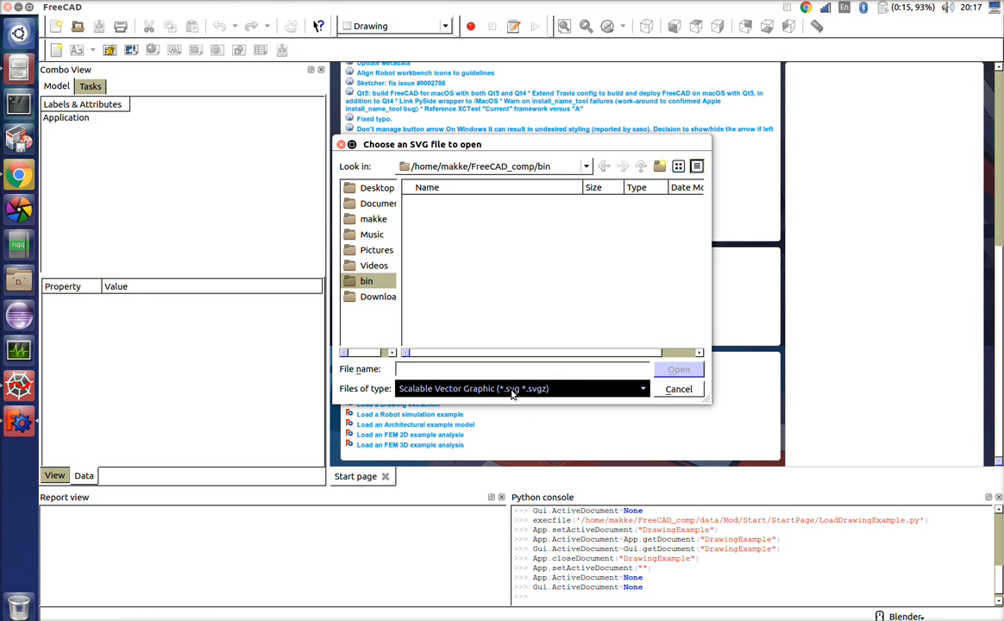
click(666, 386)
Create a new empty document and switch to the Part Design workbench.
click(55, 26)
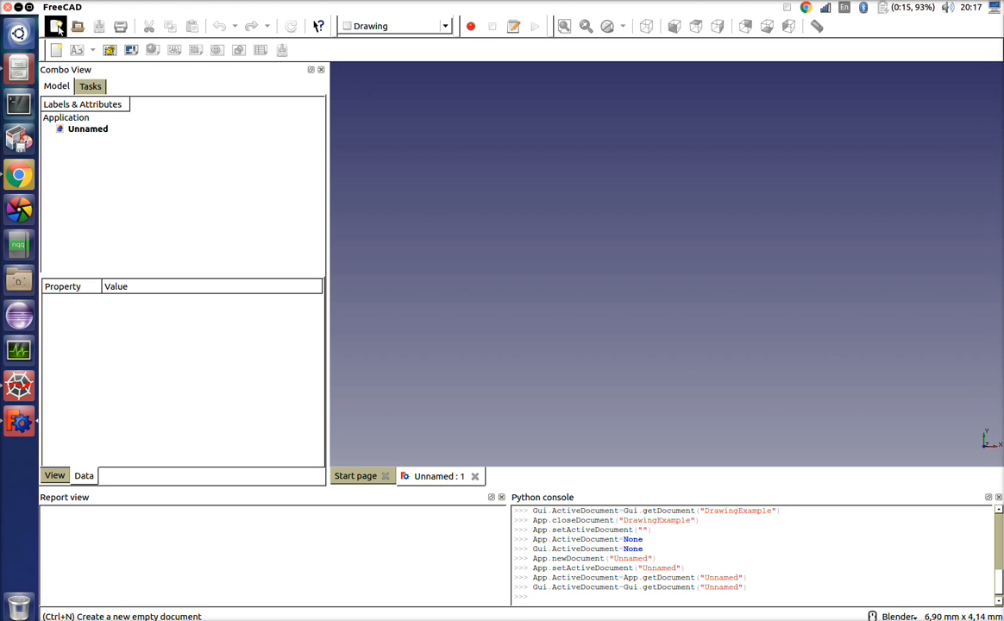
click(370, 26)
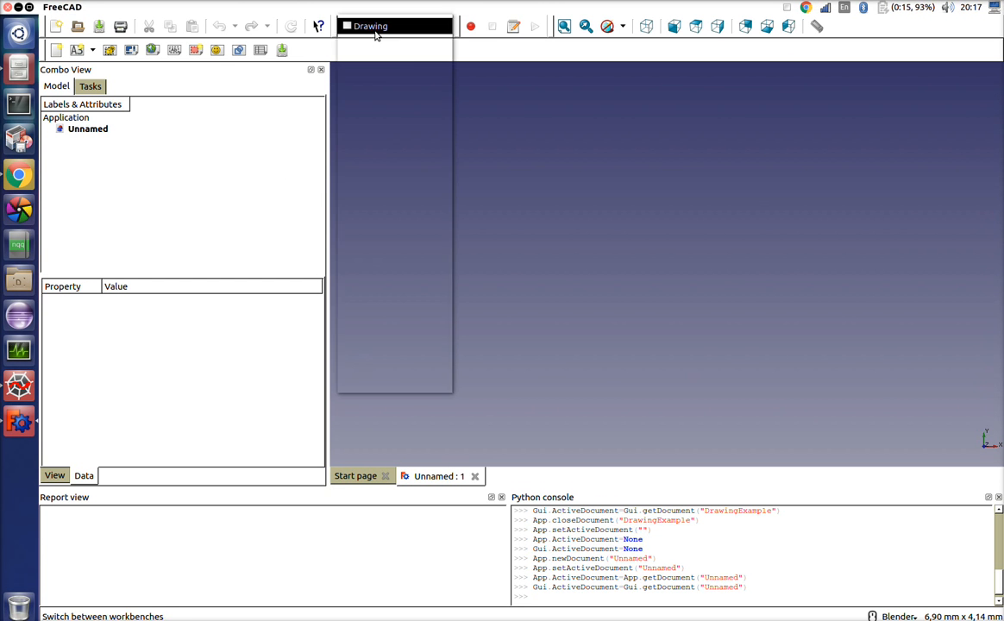
click(387, 199)
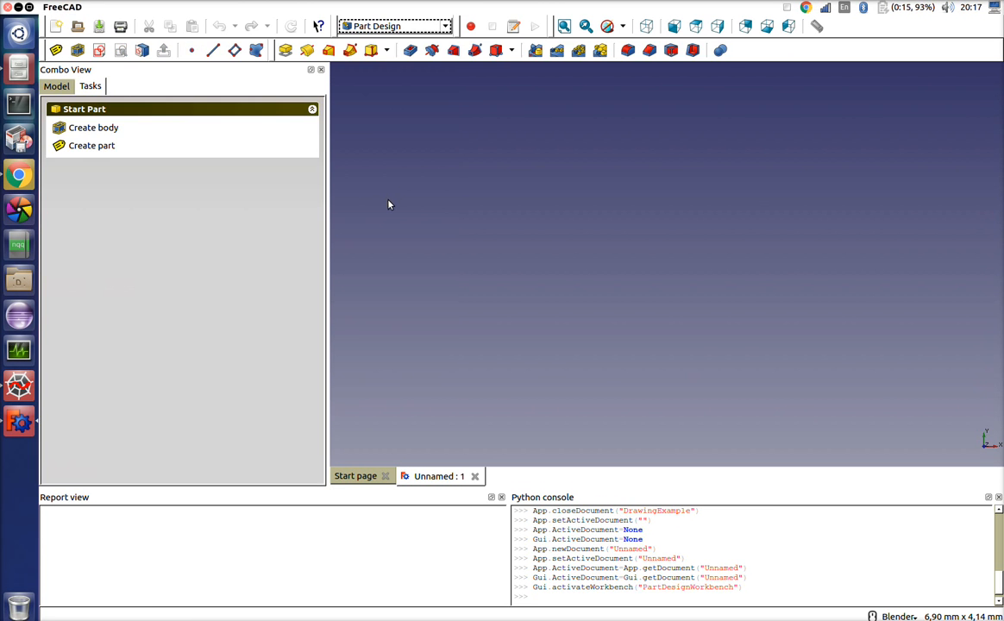
Create a body and start a new sketch on its XY base plane.
click(97, 128)
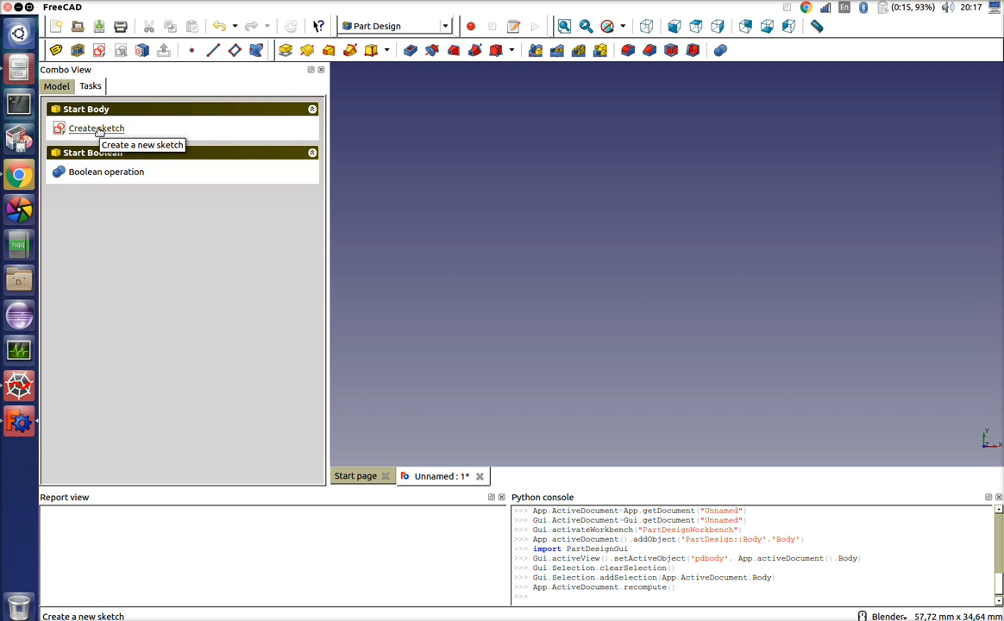
click(97, 129)
click(99, 163)
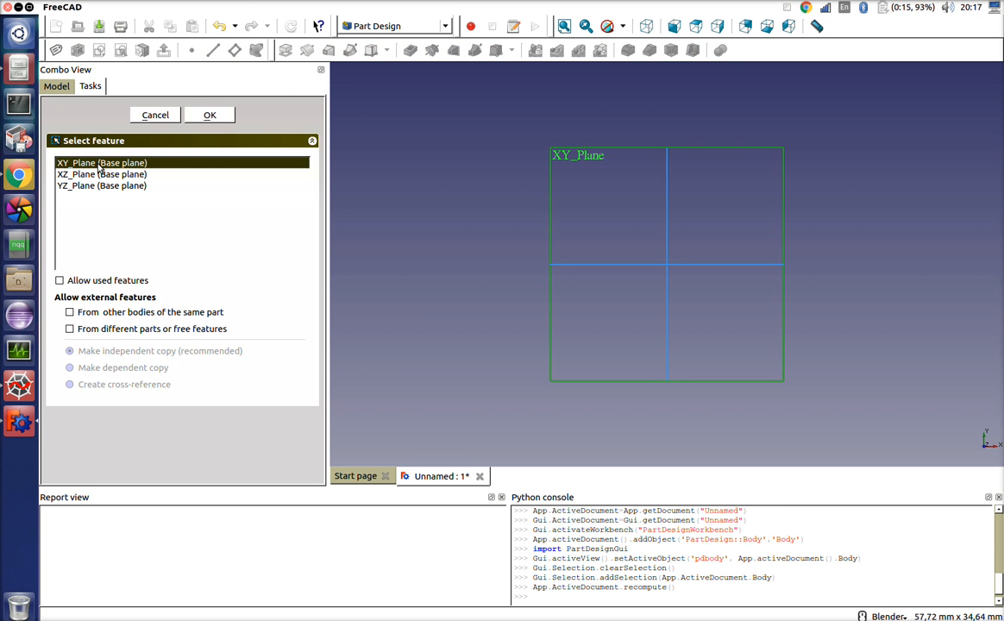
click(211, 116)
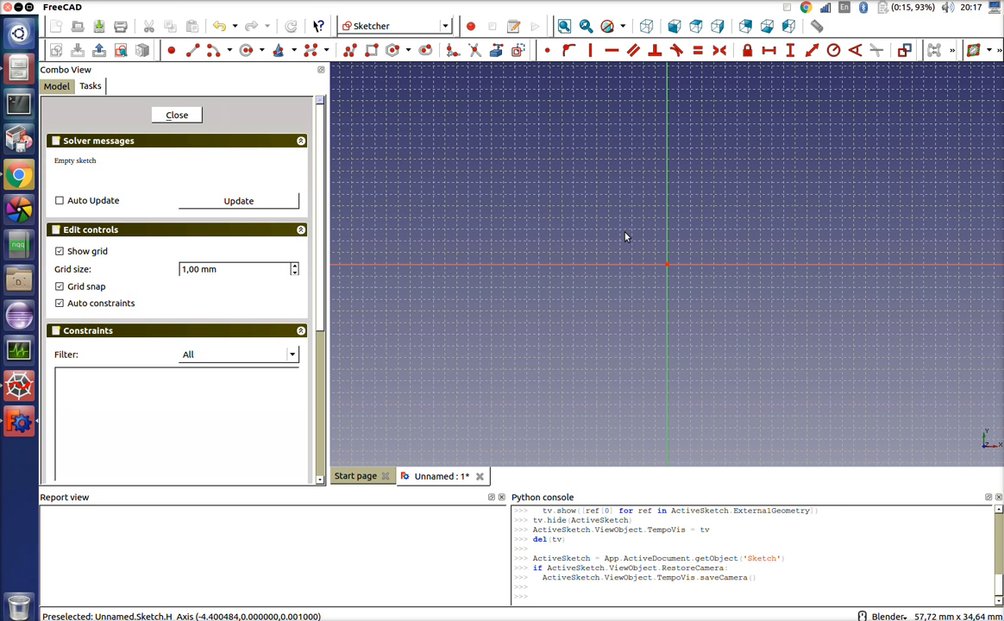
Draw a large rectangle around the sketch origin, with its corners on opposite sides of both axes.
scroll(624, 232, down, 2)
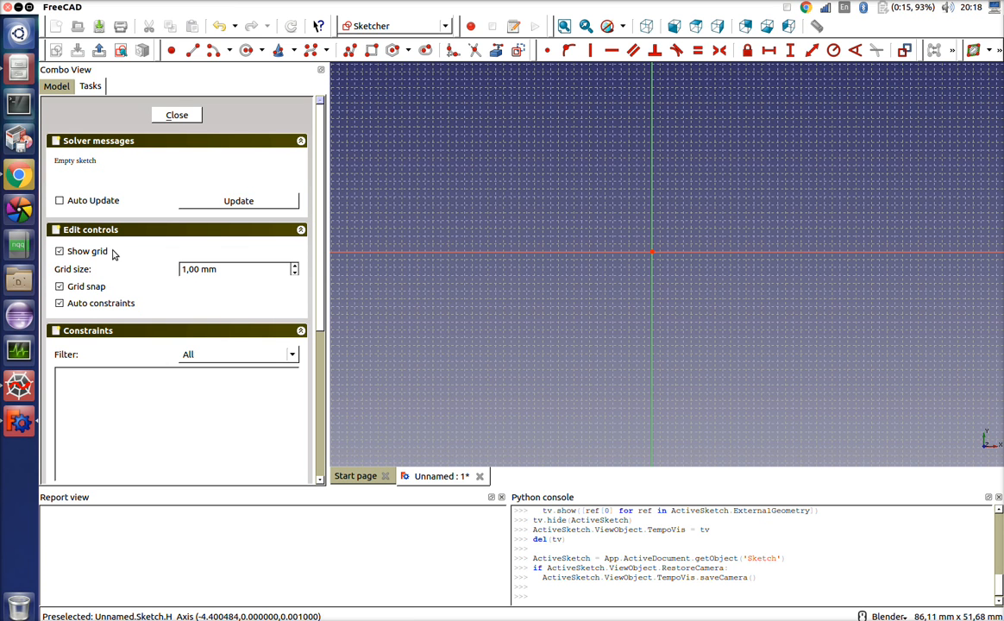
click(372, 52)
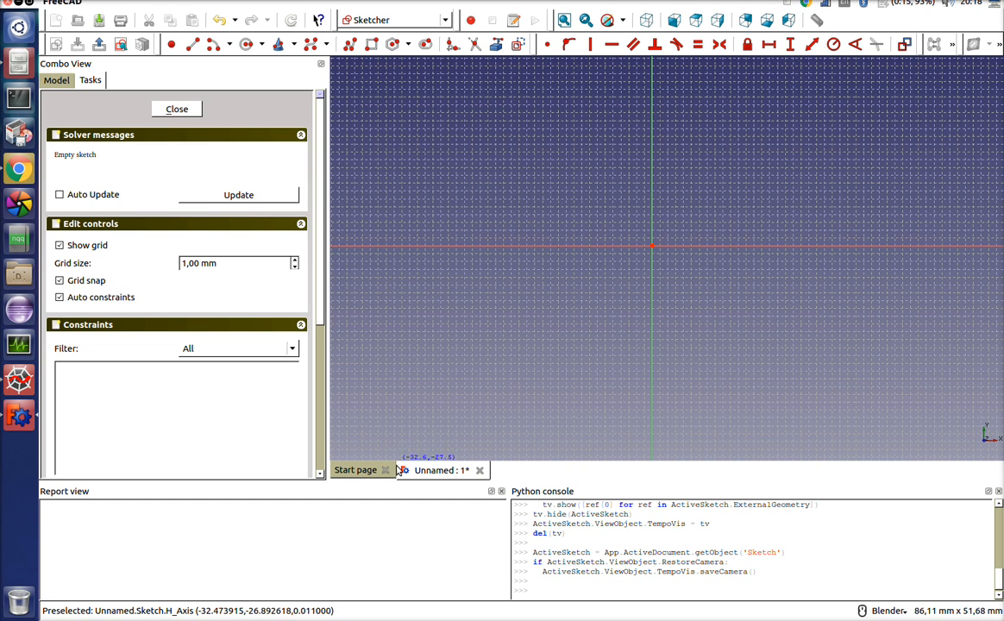
click(395, 417)
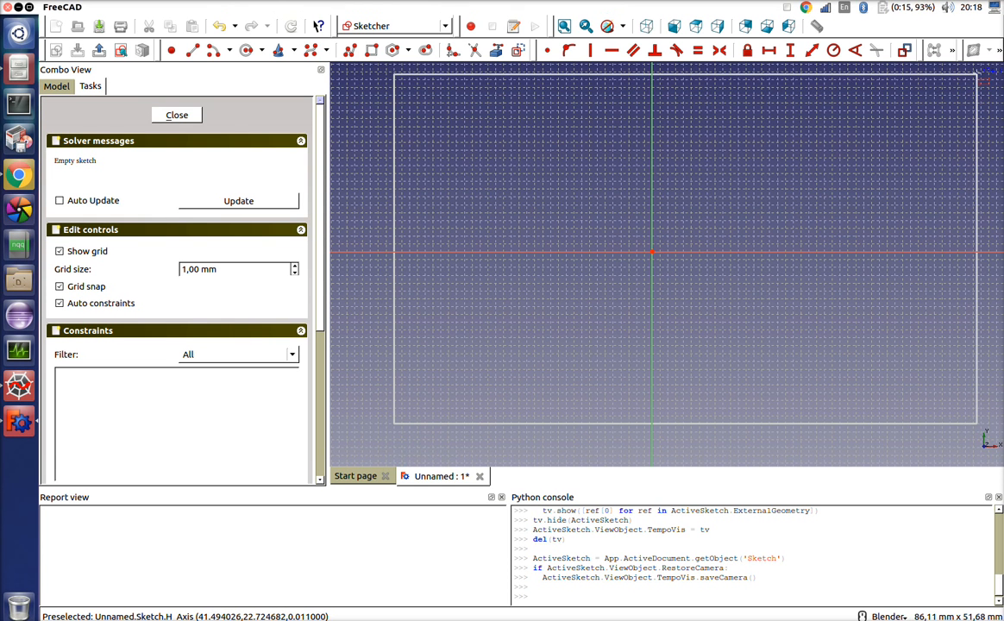
click(974, 78)
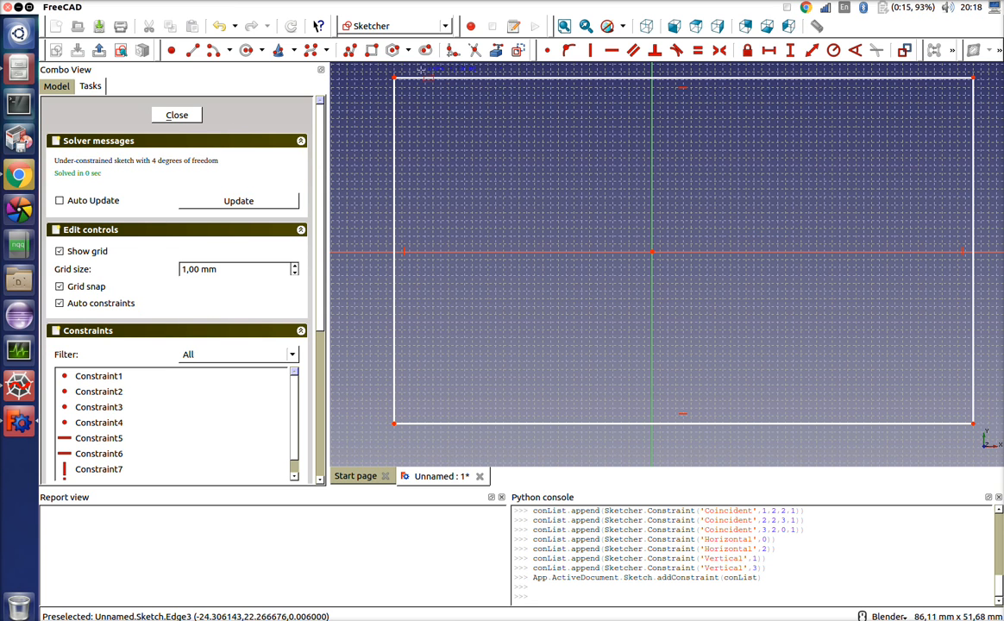
Draw a circle with a radius of about 10.2 mm centred on the sketch origin inside the rectangle.
click(249, 55)
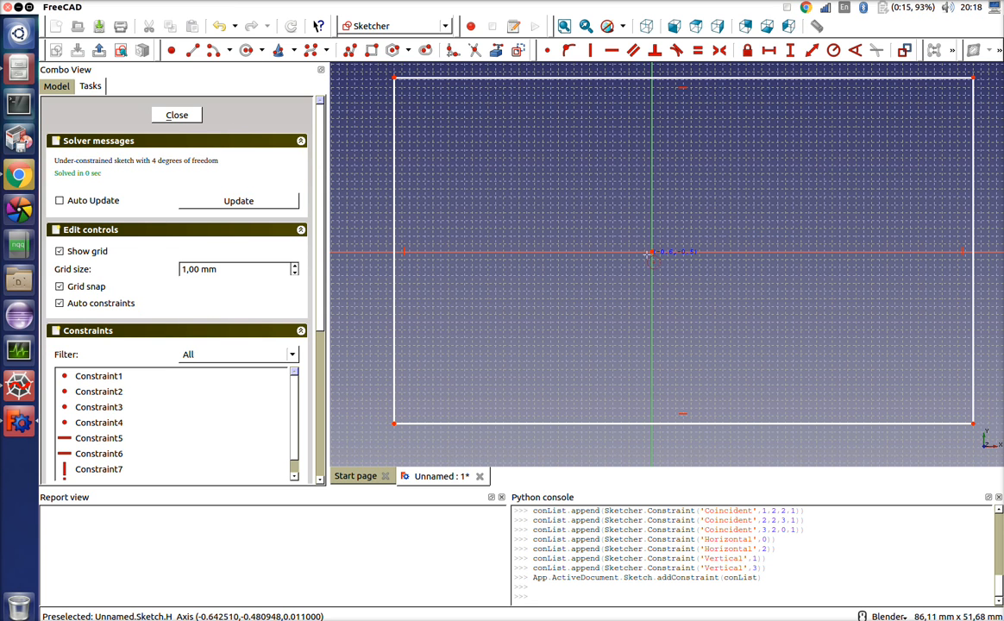
click(653, 252)
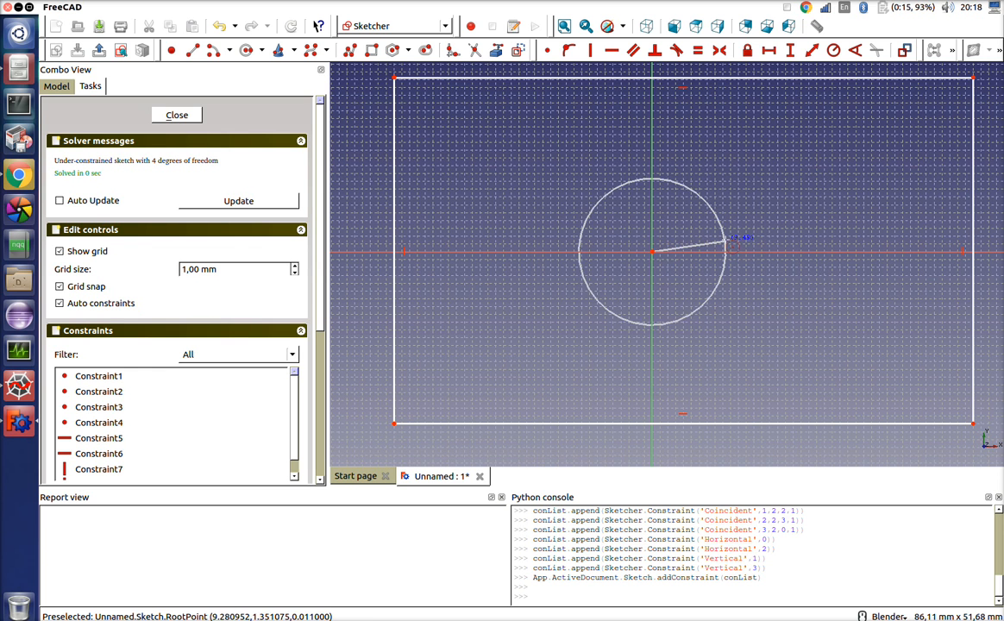
click(732, 240)
key(Escape)
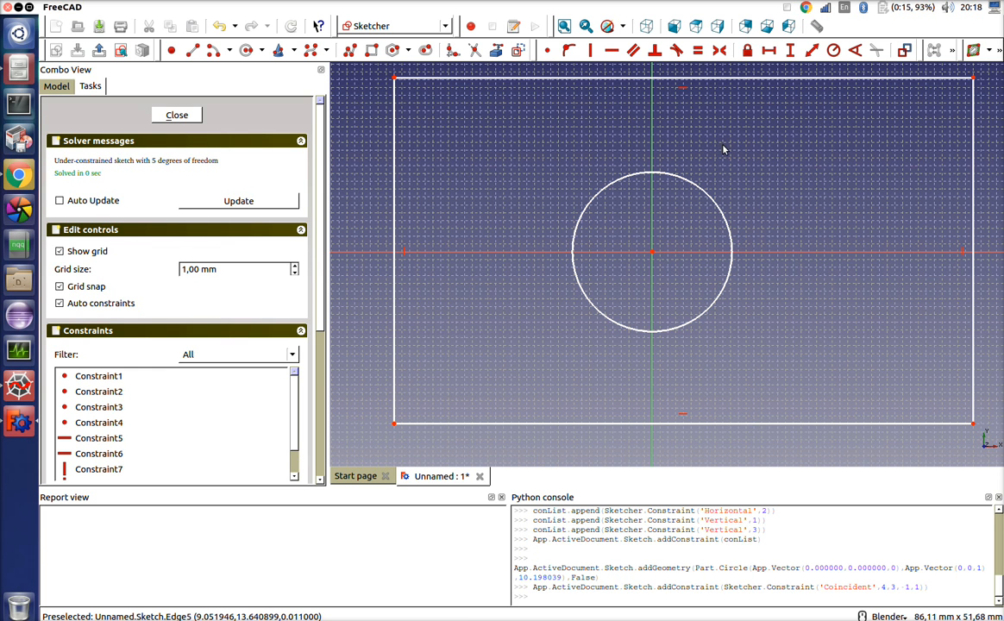
Add a radius constraint of 10.20 mm to the circle.
click(695, 186)
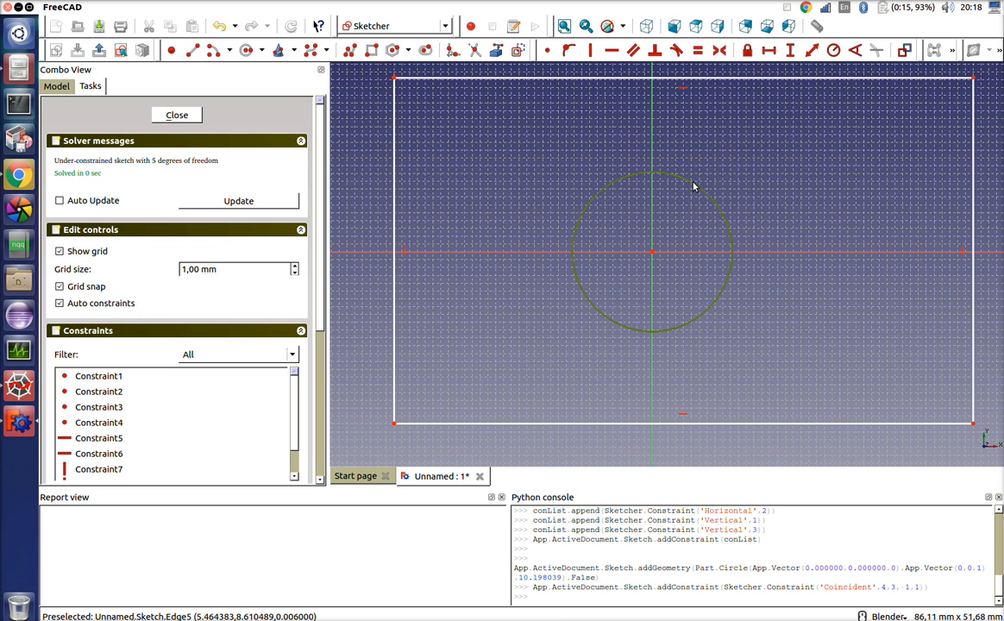
click(833, 50)
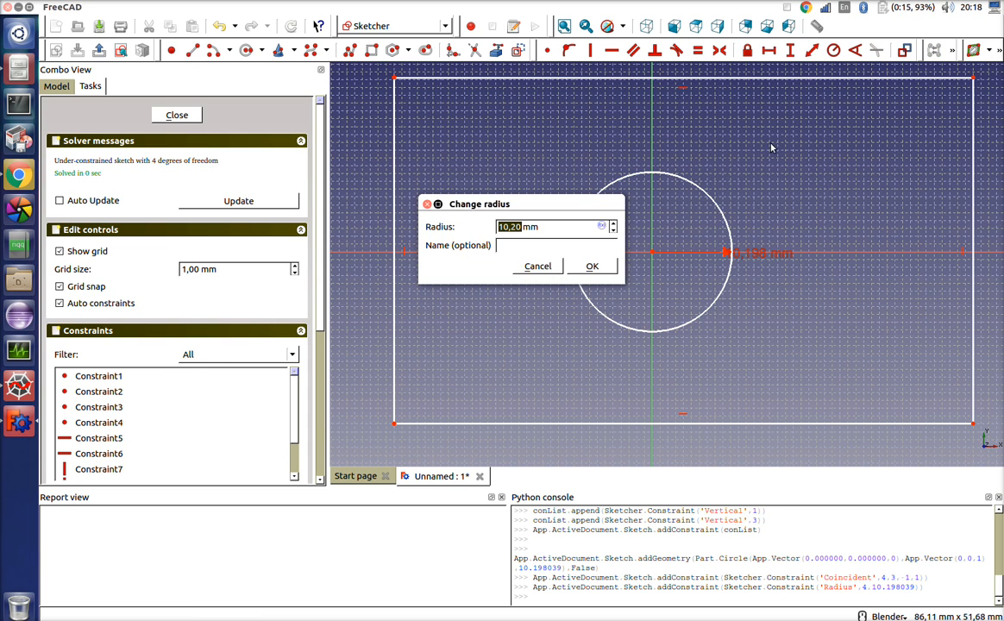
click(590, 267)
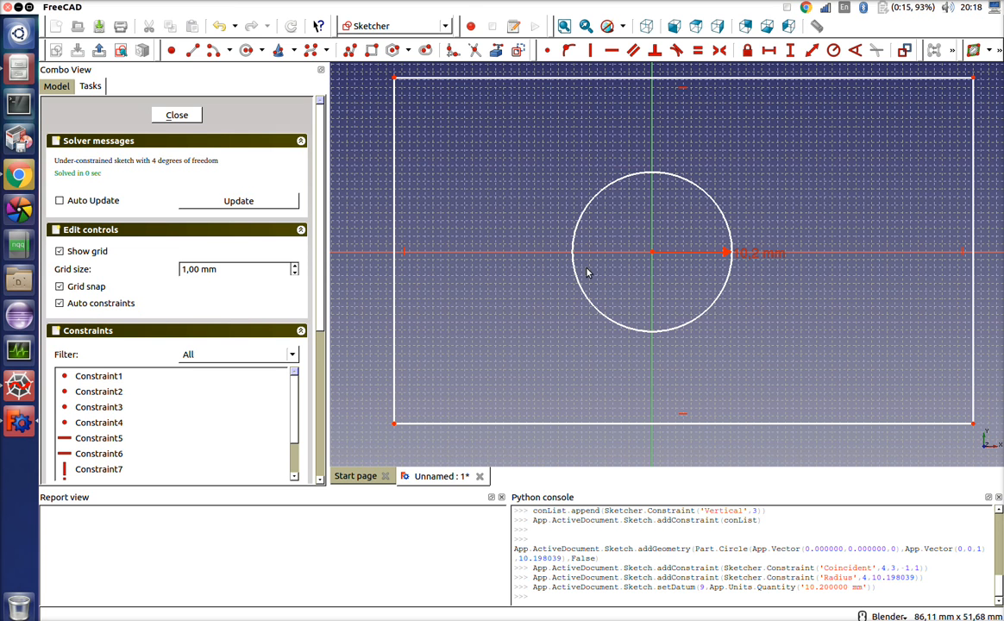
Close the sketch and pad it to a length of 10 mm, forming a plate with a round hole.
click(189, 120)
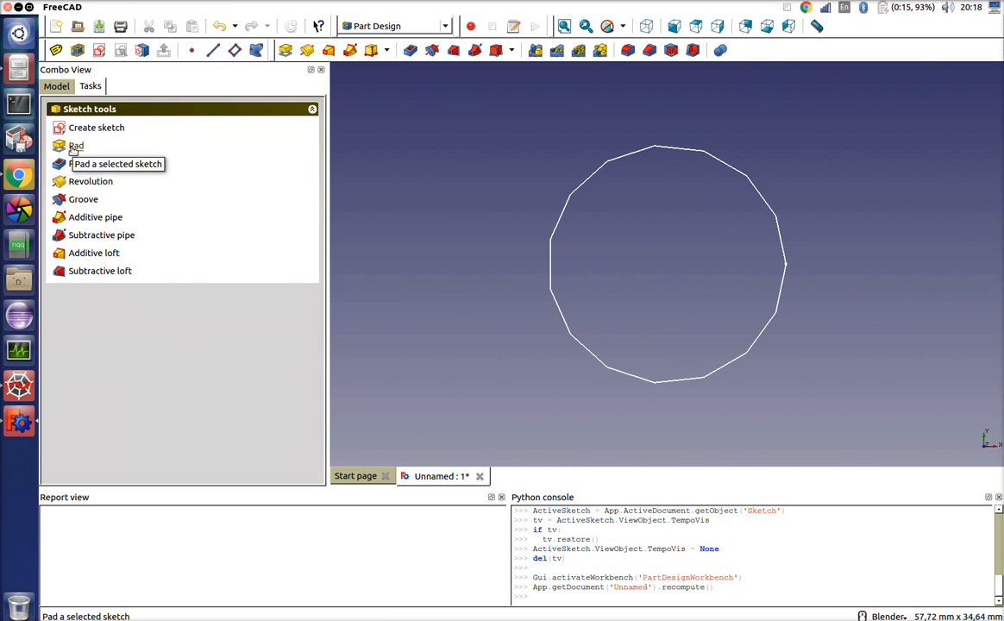
click(73, 149)
click(192, 116)
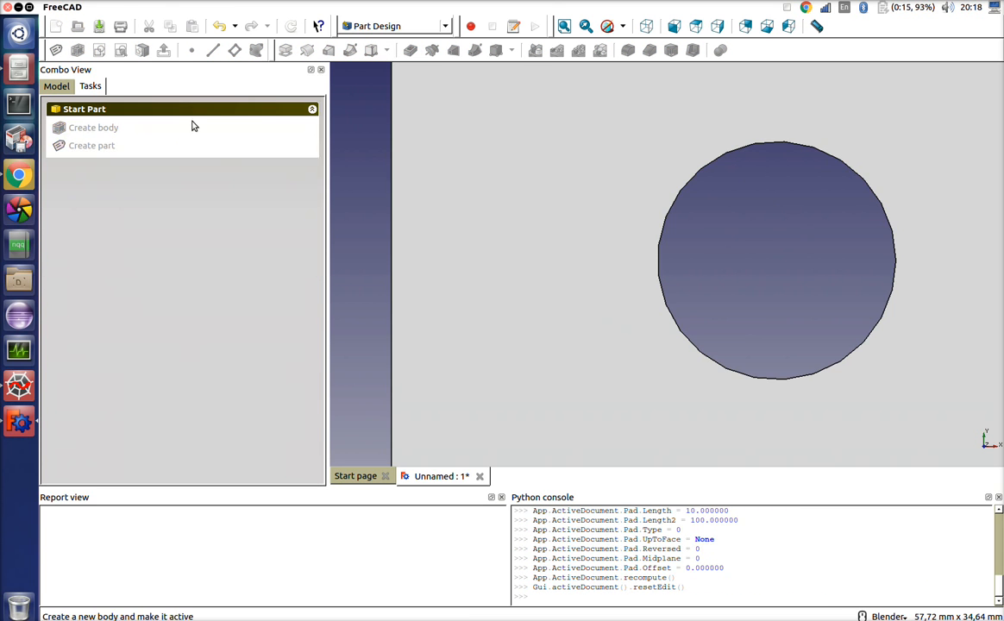
click(565, 26)
middle_drag(532, 241, 616, 270)
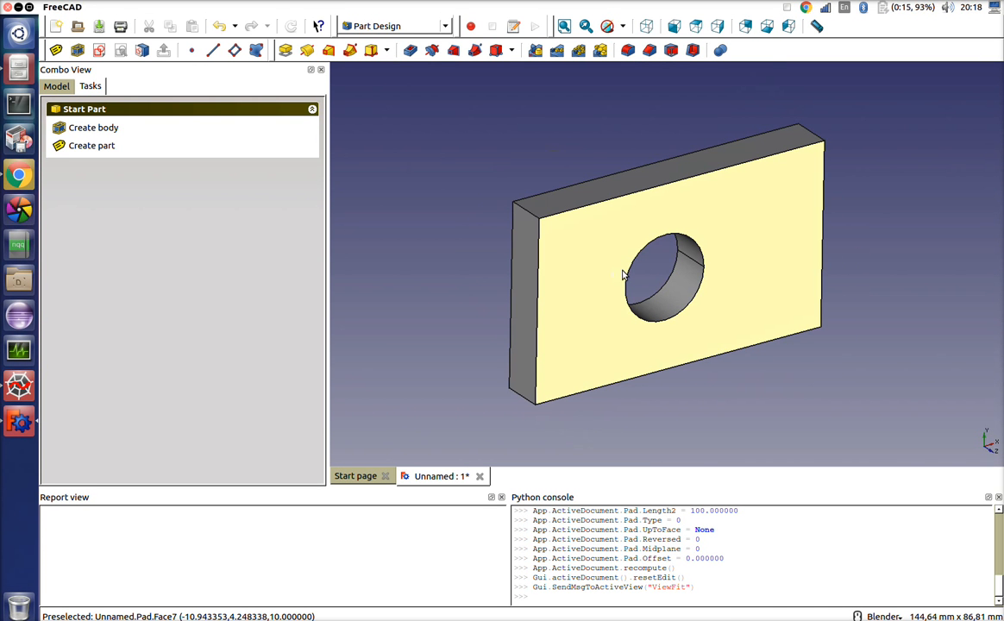
Expand the body in the model tree and examine the properties of the pad and its sketch.
click(59, 86)
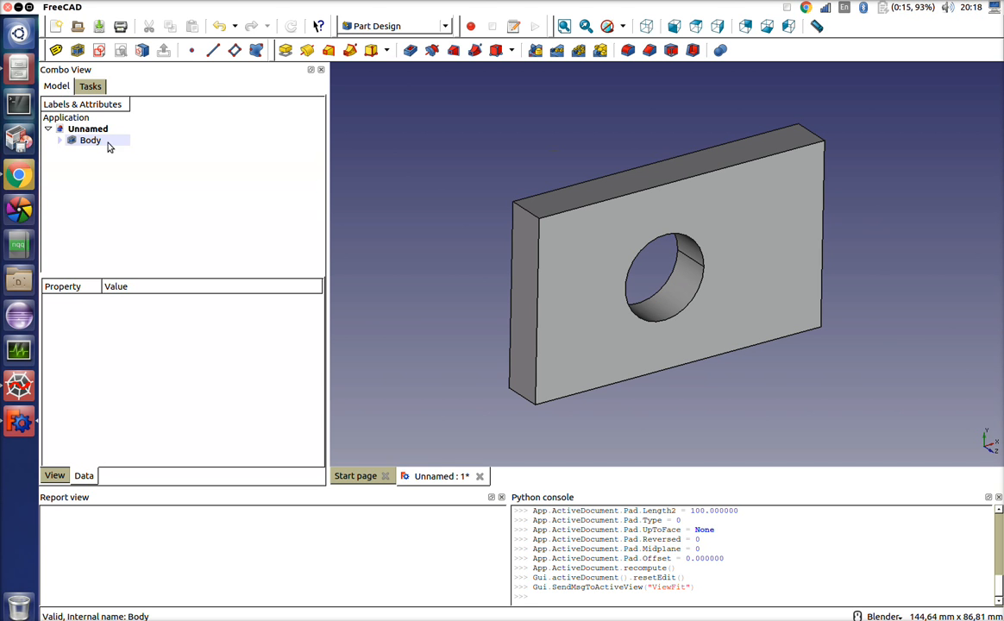
click(60, 140)
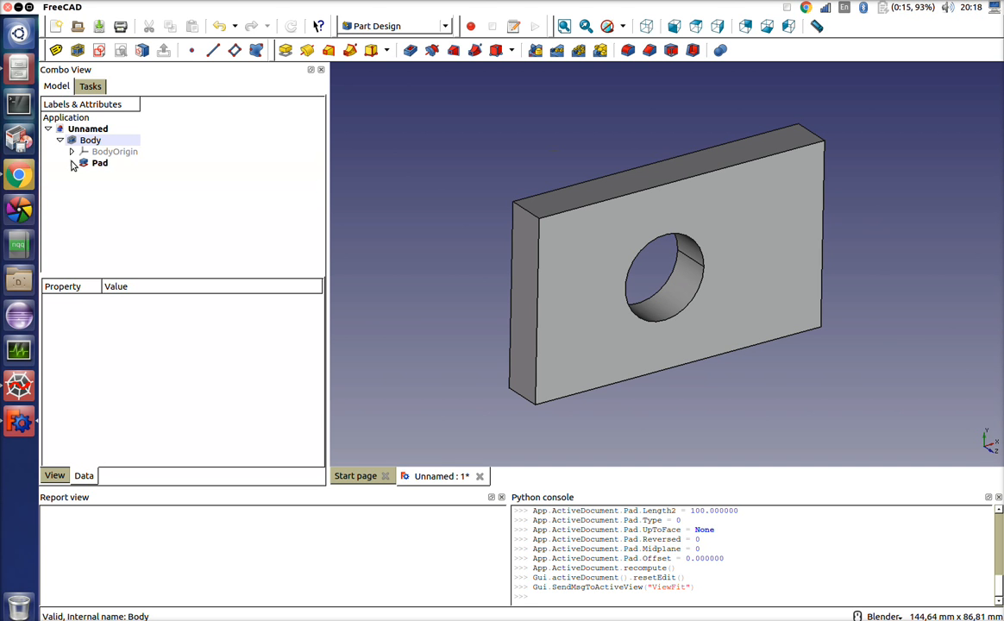
click(98, 163)
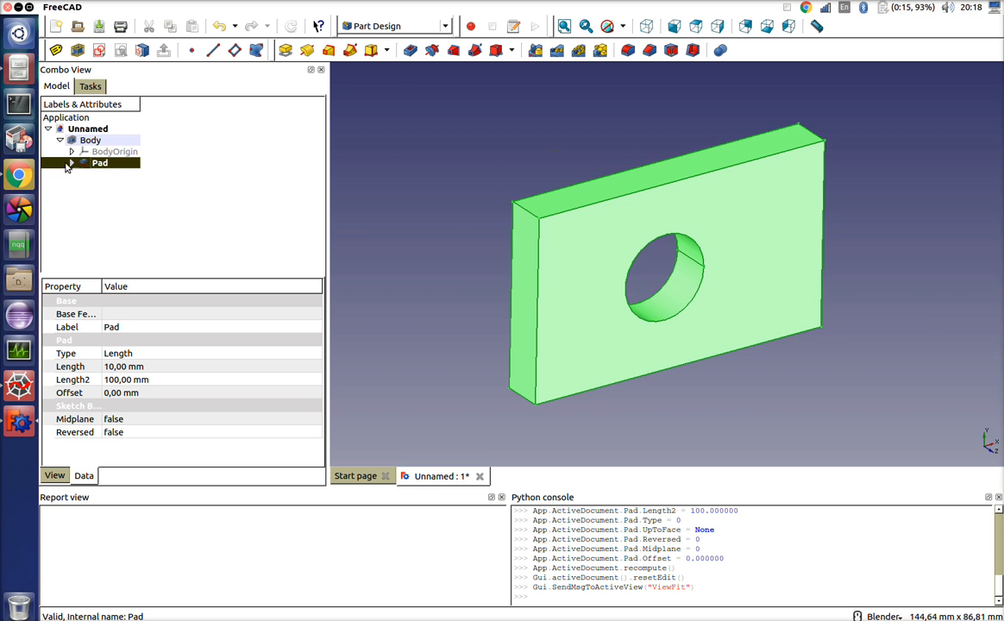
click(71, 163)
click(107, 176)
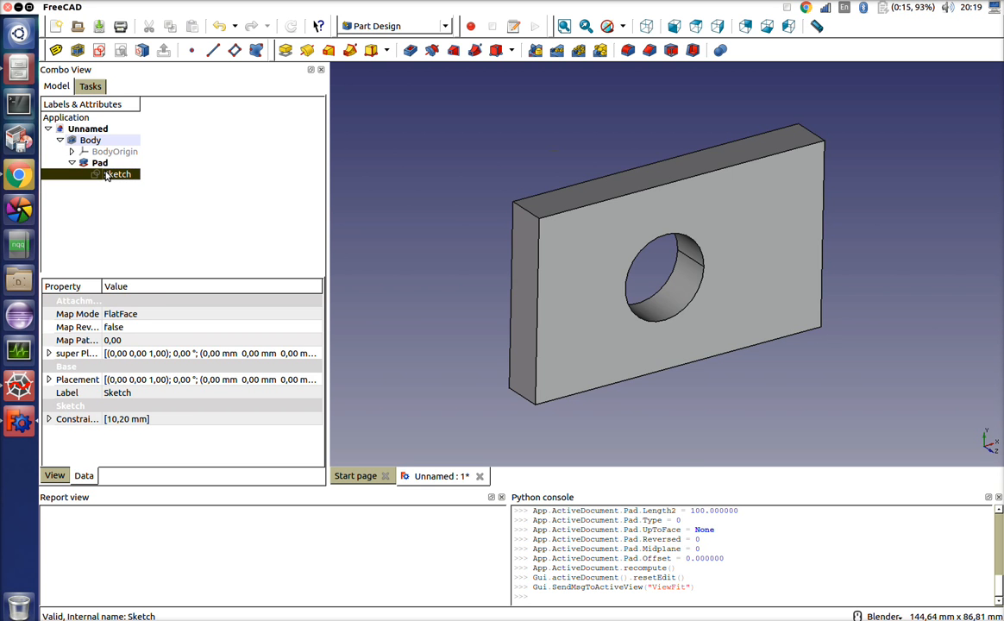
click(93, 164)
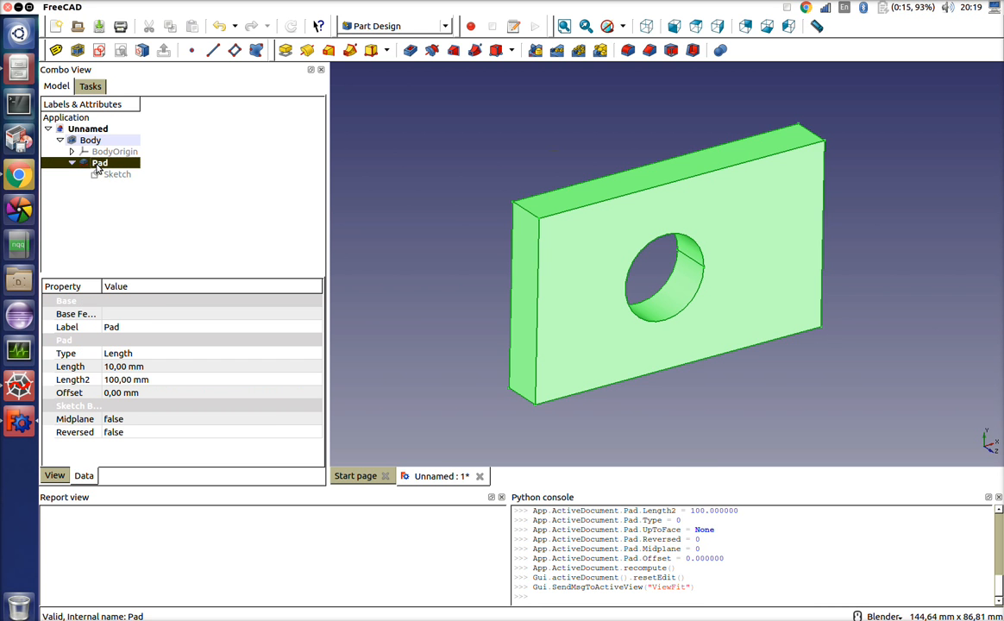
Widen the property name column and set the pad's length to 12 mm, collapsing the body in the model tree.
drag(101, 281, 140, 280)
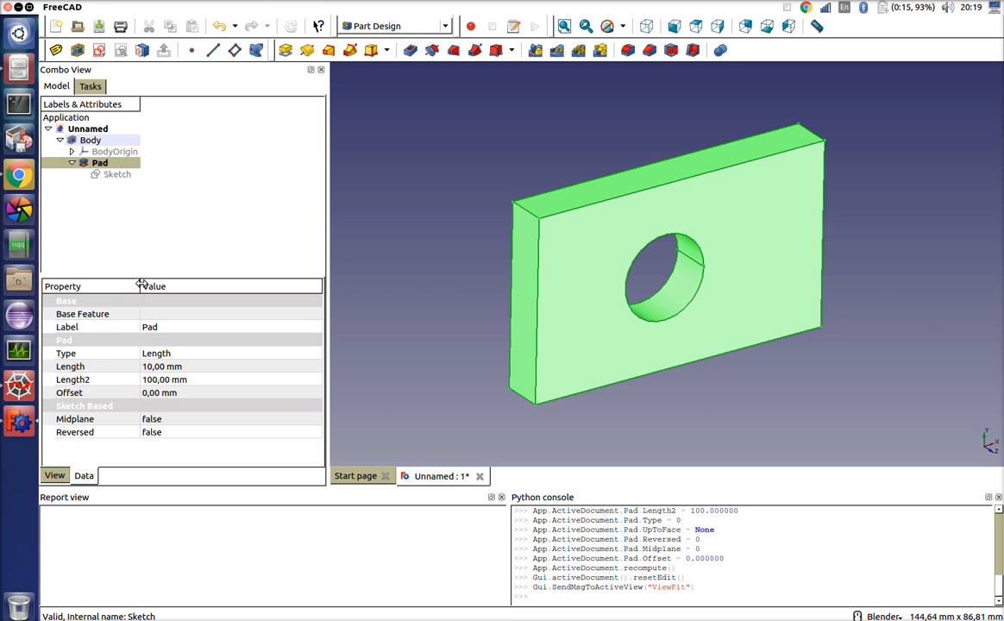
click(107, 169)
click(100, 163)
click(266, 366)
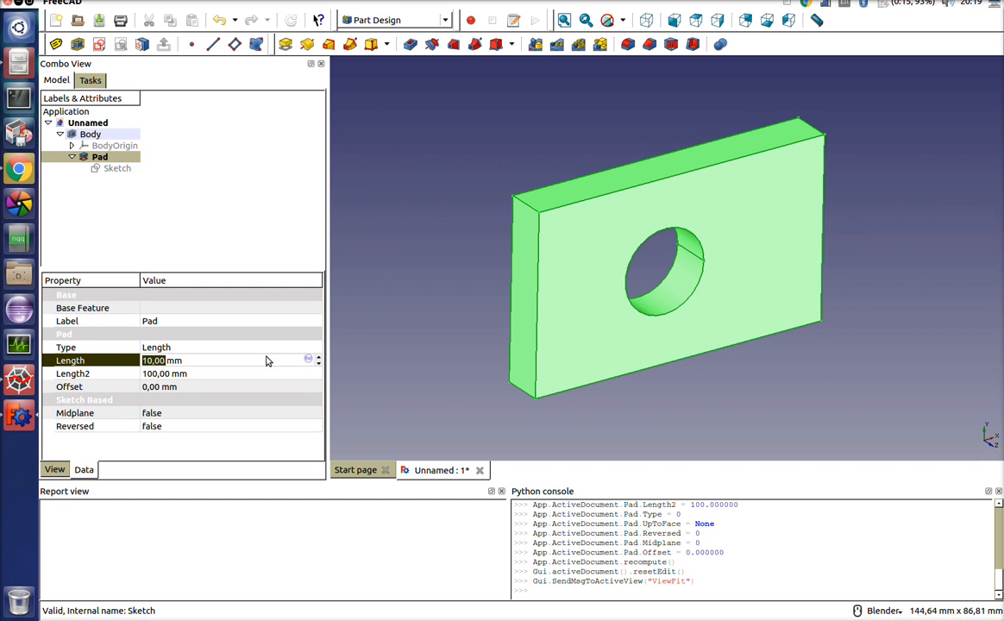
scroll(316, 360, up, 2)
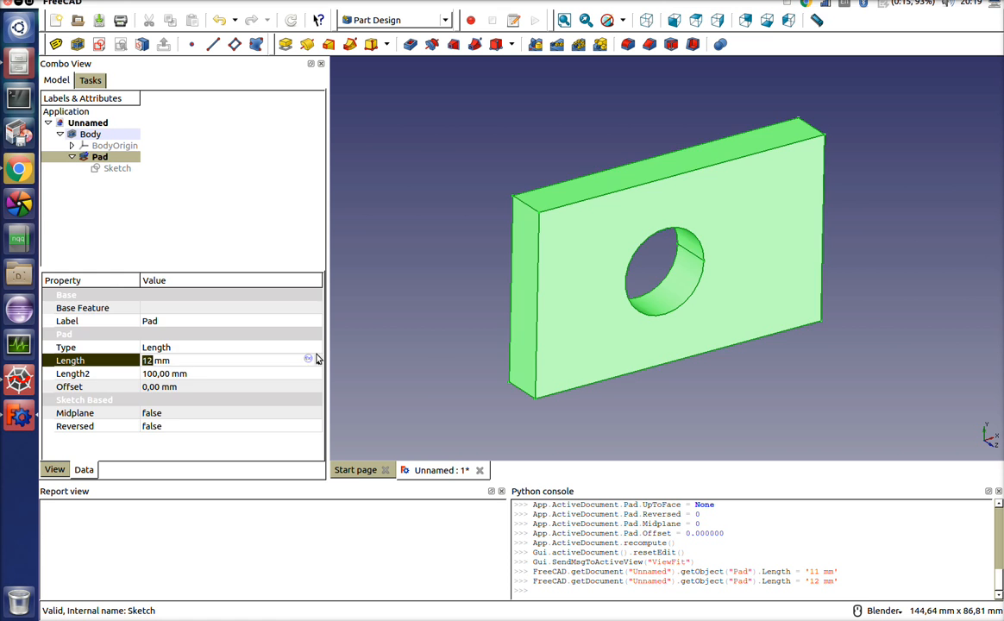
click(443, 366)
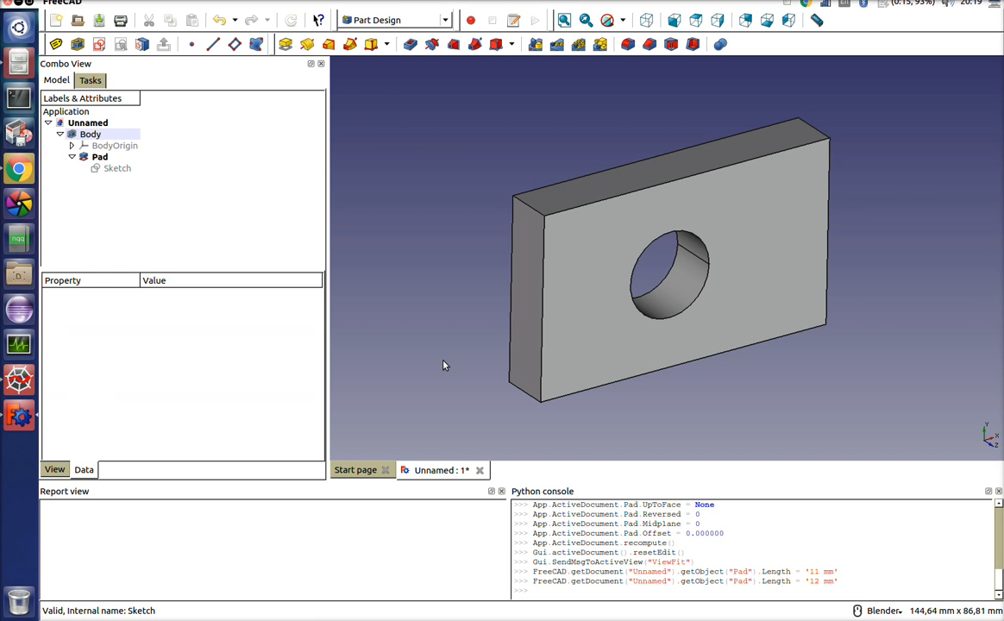
click(61, 135)
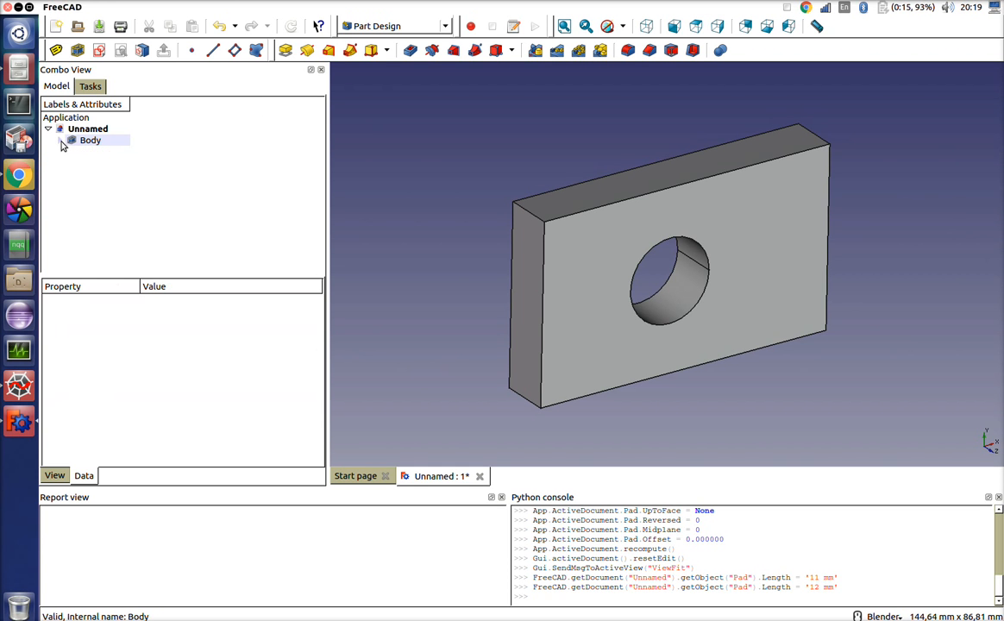
Switch to the FEM workbench and create an analysis container with the standard CalculiX solver.
click(390, 27)
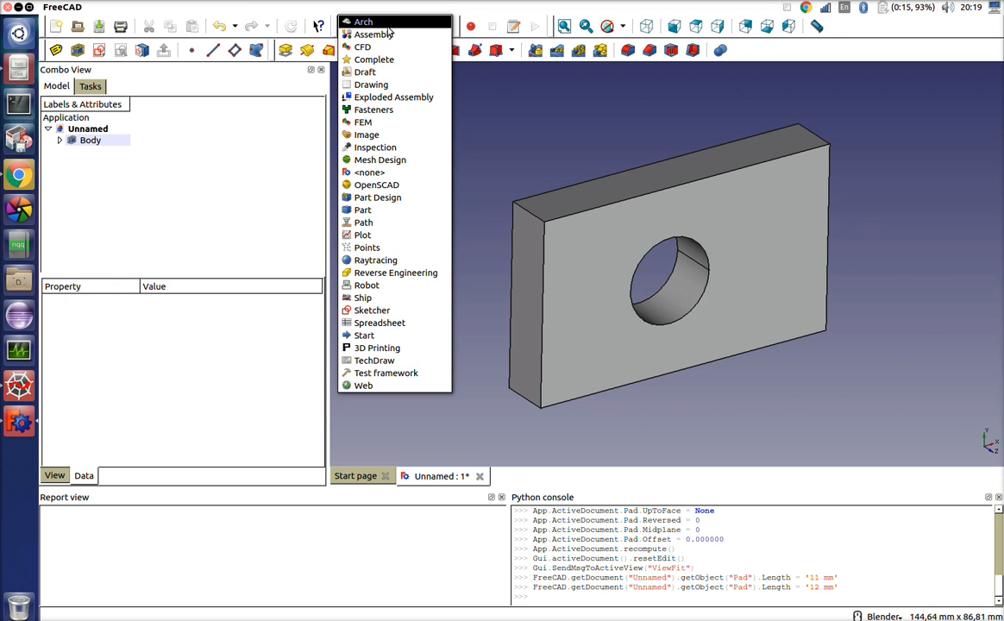
click(383, 127)
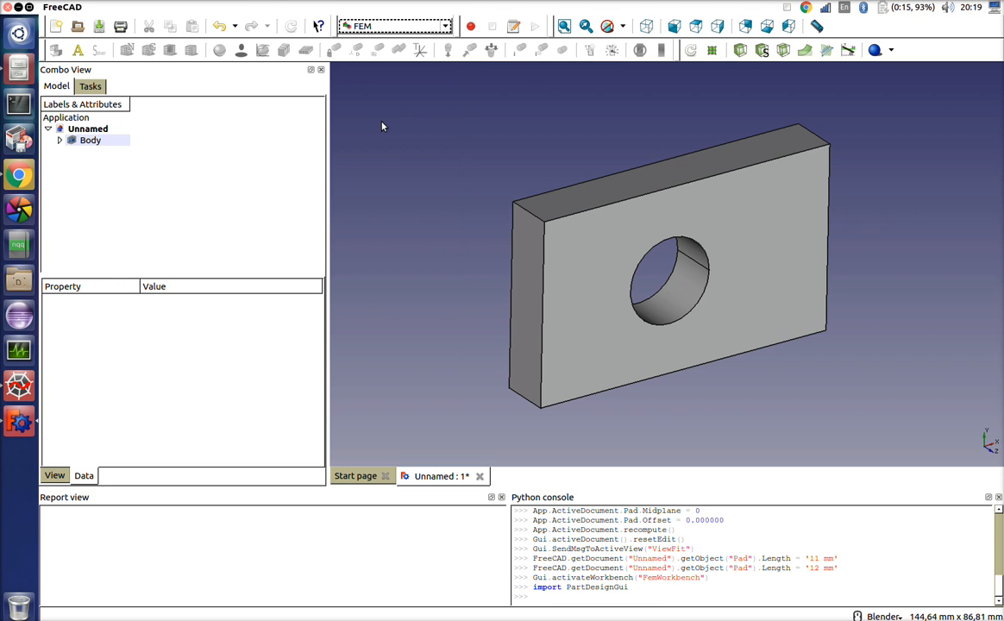
click(78, 50)
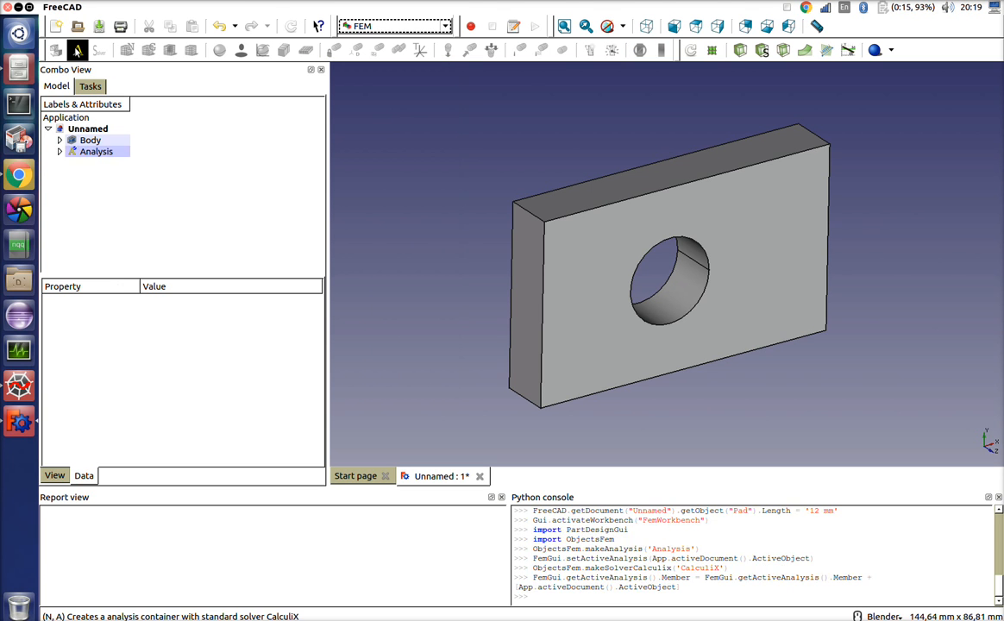
Expand the analysis container and review the properties of its CalculiX solver.
click(58, 151)
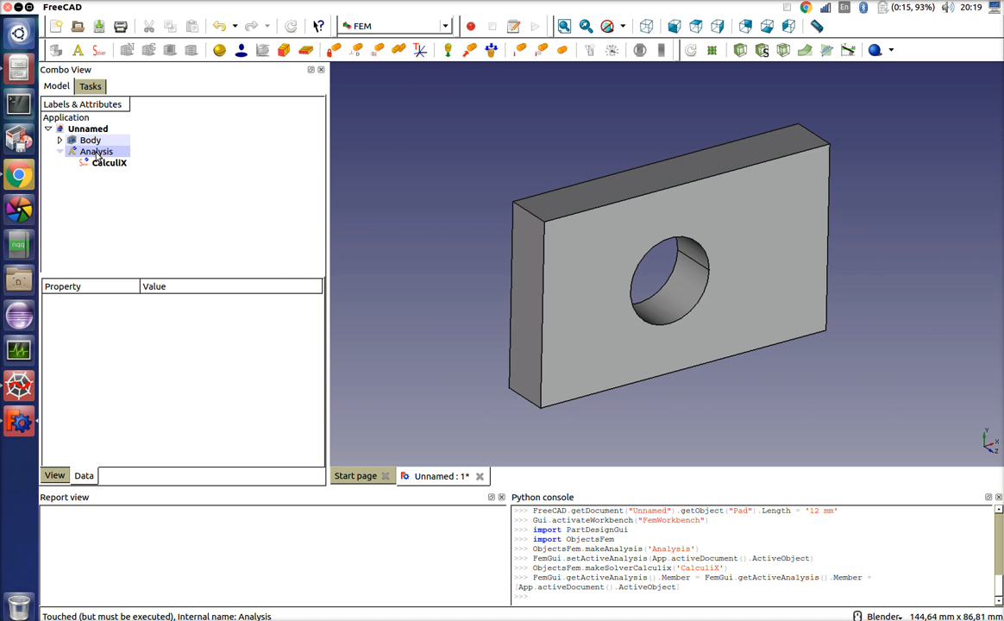
click(98, 152)
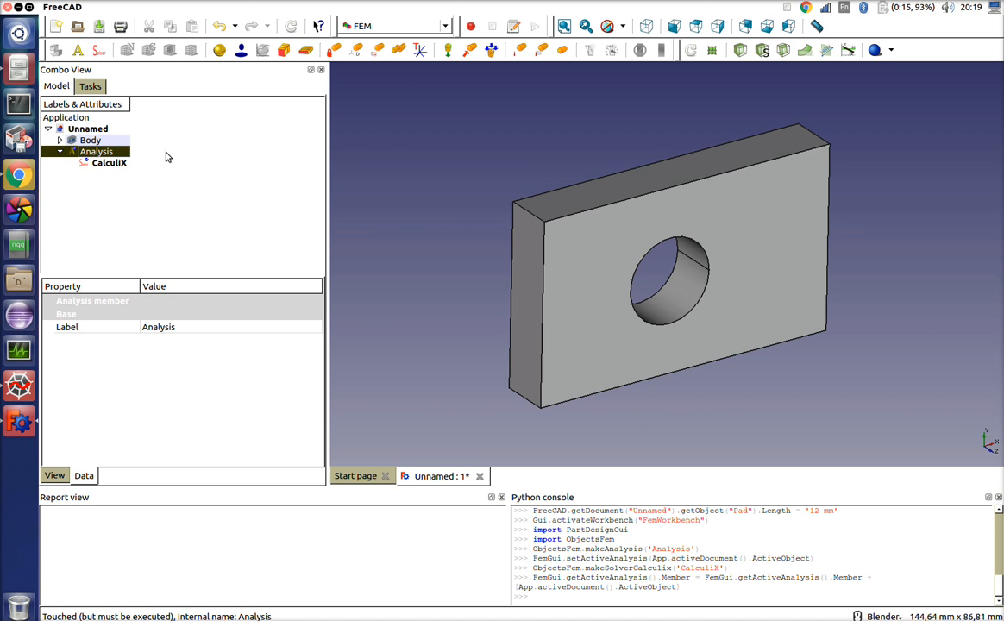
click(109, 163)
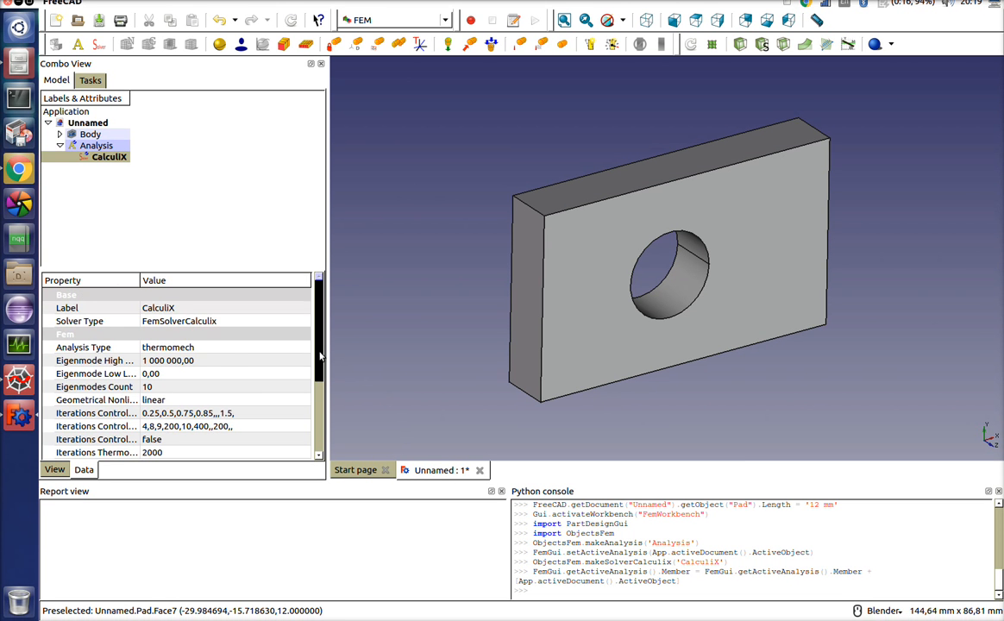
mouse_move(319, 358)
mouse_down()
mouse_move(321, 423)
mouse_move(326, 349)
mouse_up()
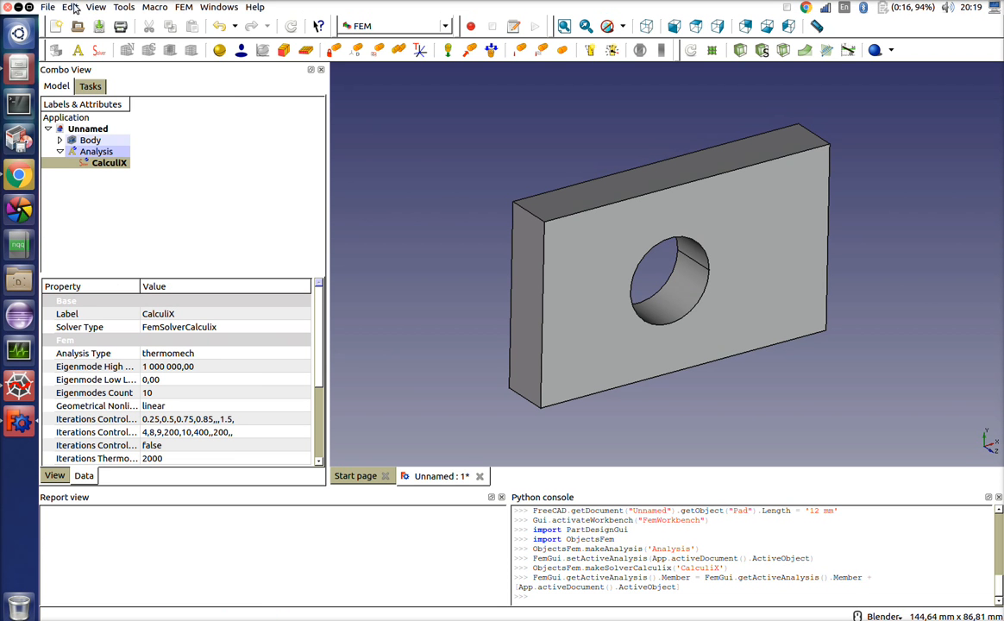
Open the FEM preferences and review the CalculiX settings, including the ccx binary path and the analysis and solver defaults.
click(71, 7)
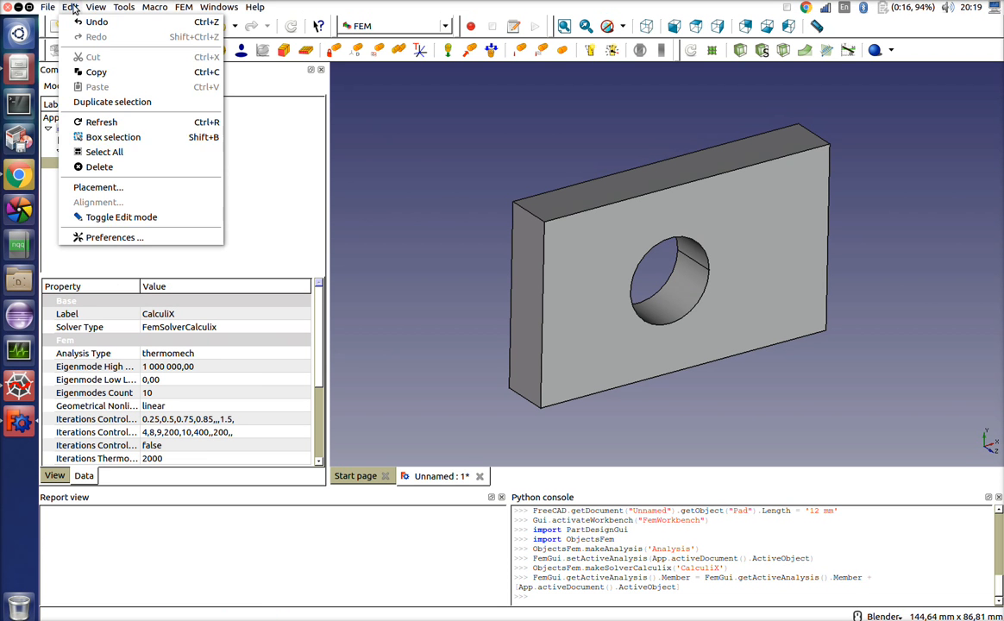
click(116, 238)
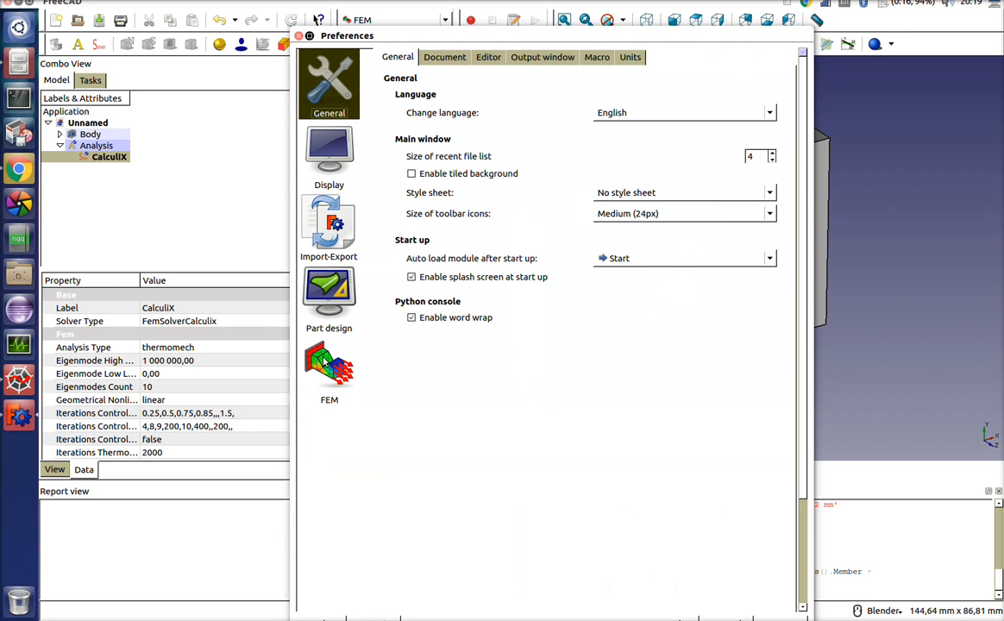
click(329, 373)
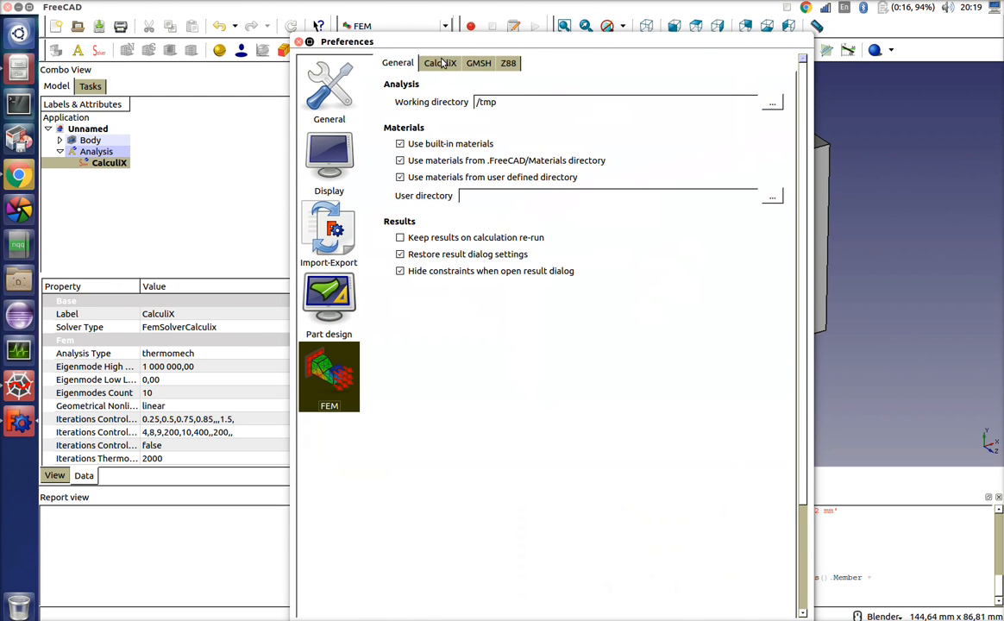
click(441, 63)
scroll(807, 244, down, 3)
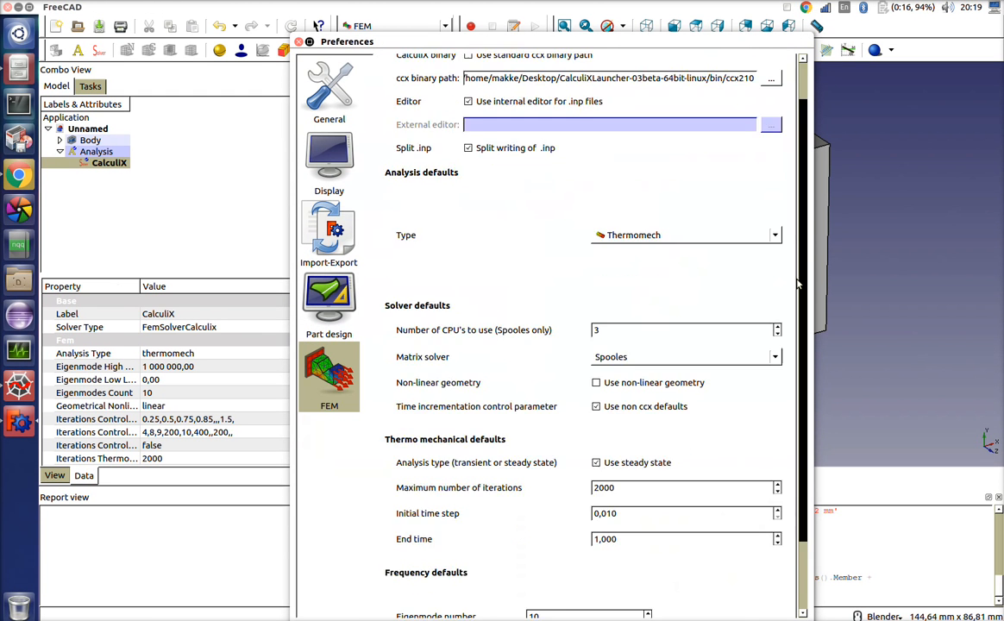
scroll(807, 244, up, 3)
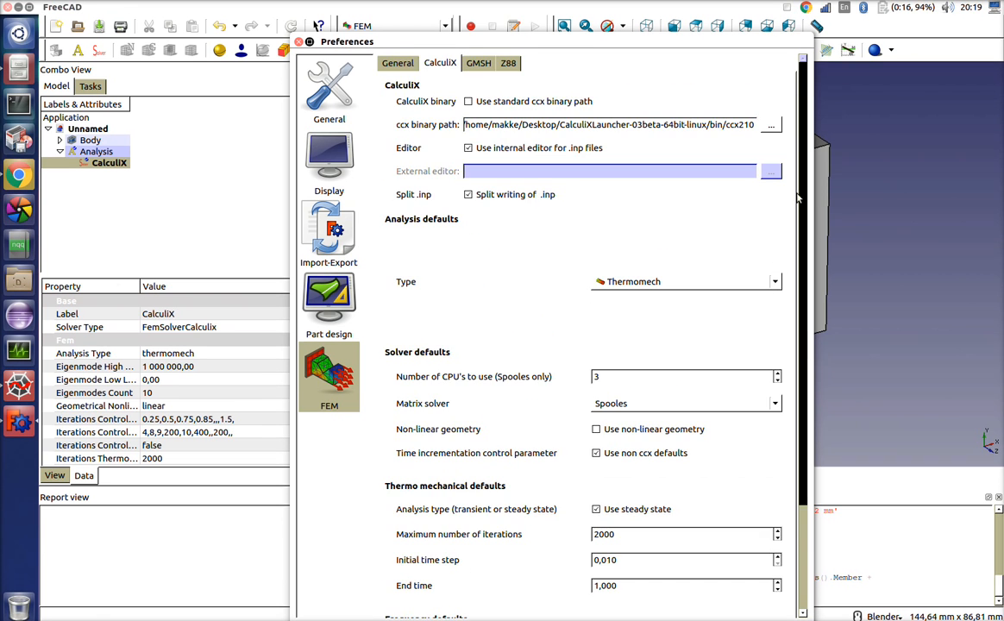
Review the General and CalculiX pages of the FEM preferences, including the working directory and materials options, and close the dialog.
click(478, 64)
click(442, 63)
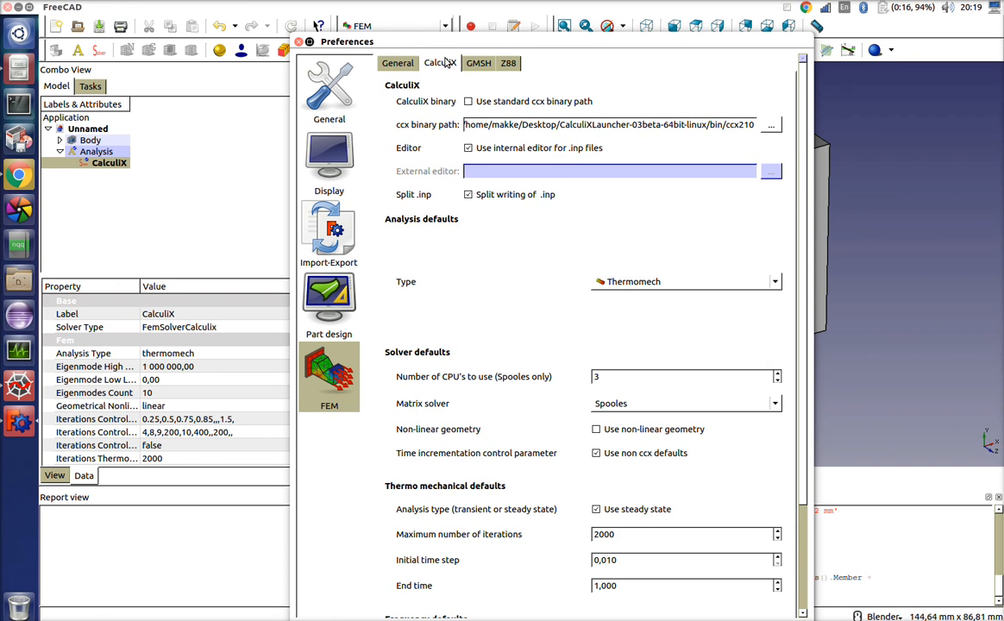
click(398, 63)
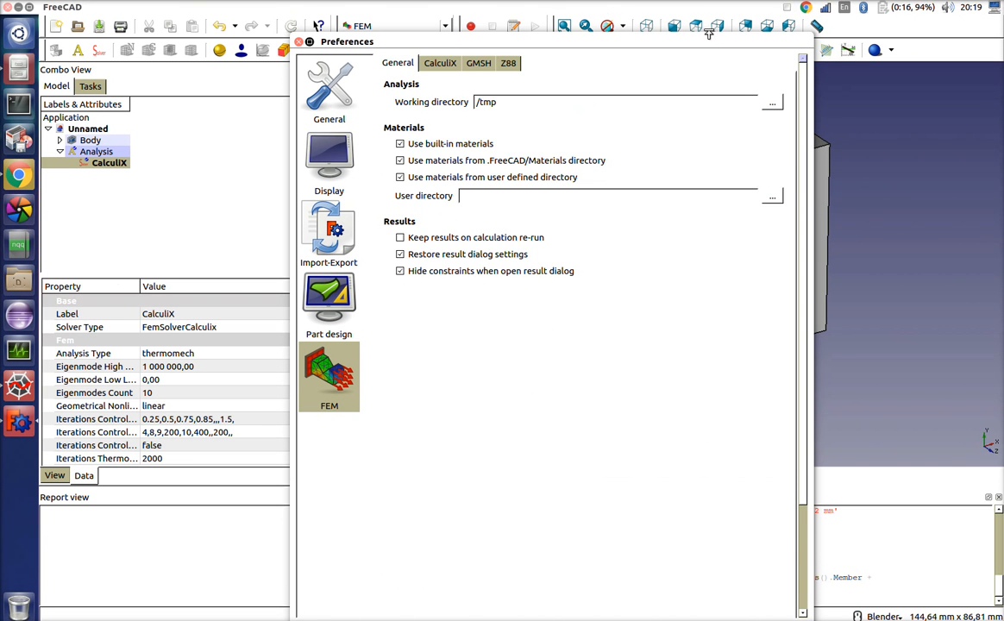
drag(700, 37, 698, 20)
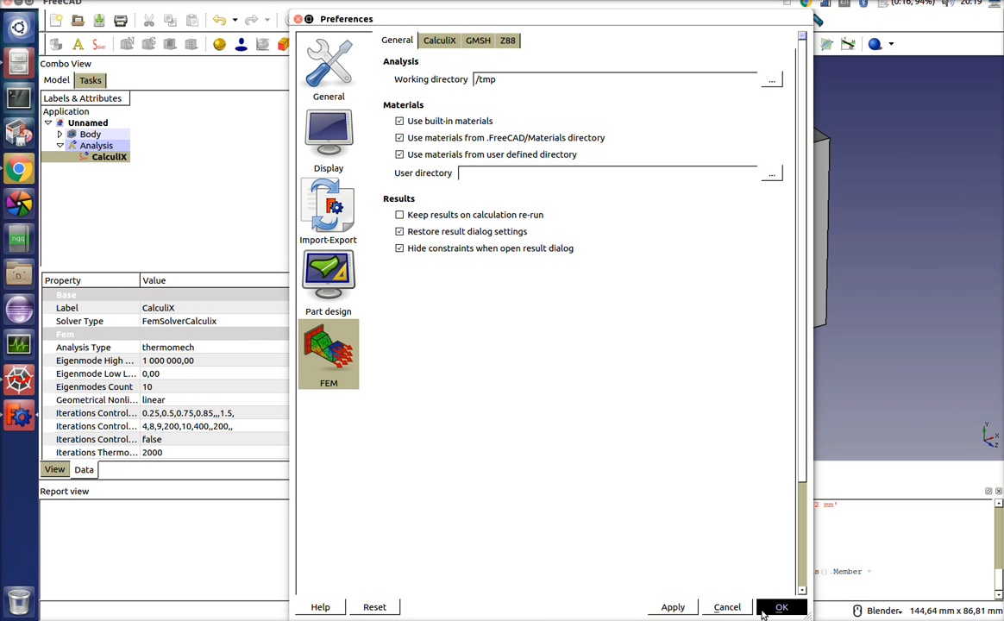
click(426, 50)
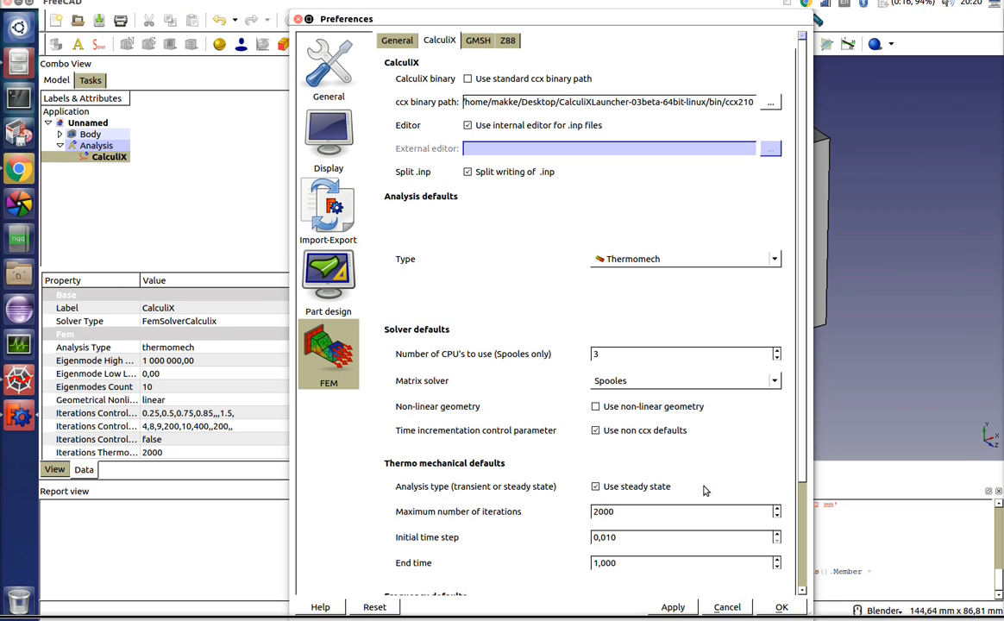
click(779, 607)
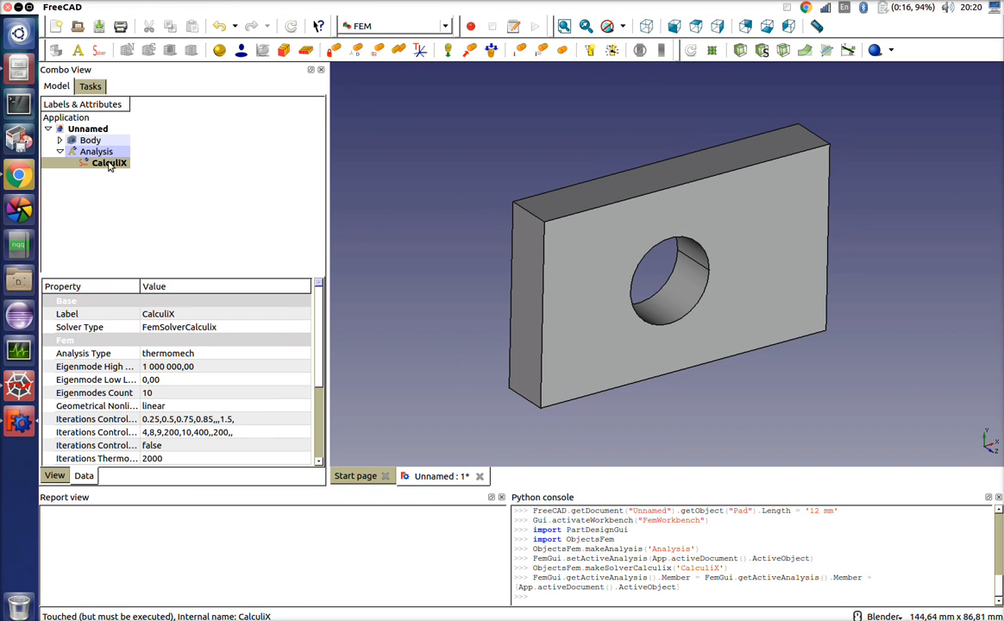
Create a Netgen FEM mesh from the body with Fine fineness and generate it.
click(94, 135)
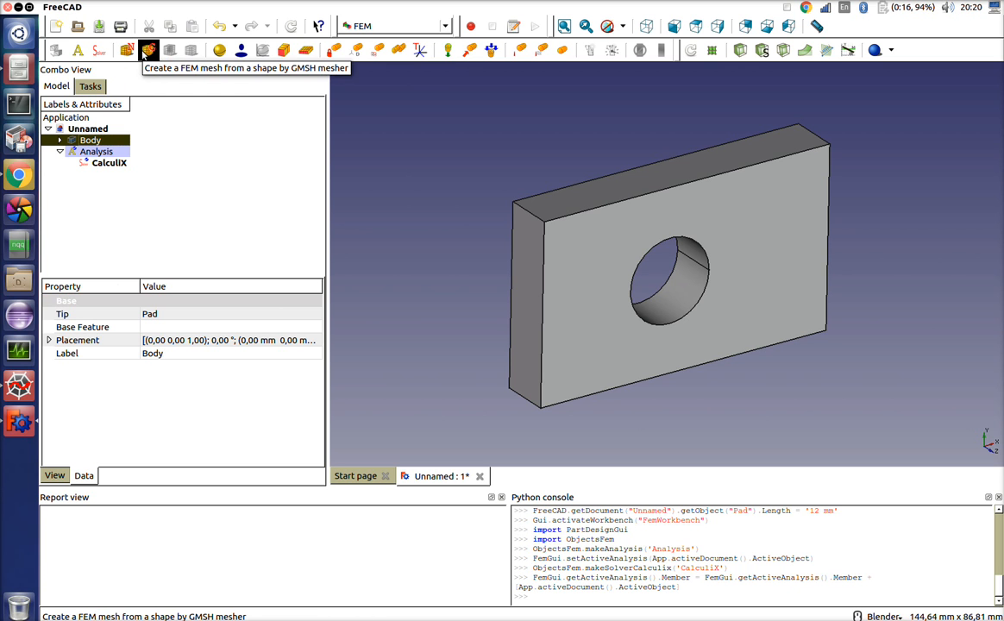
click(127, 50)
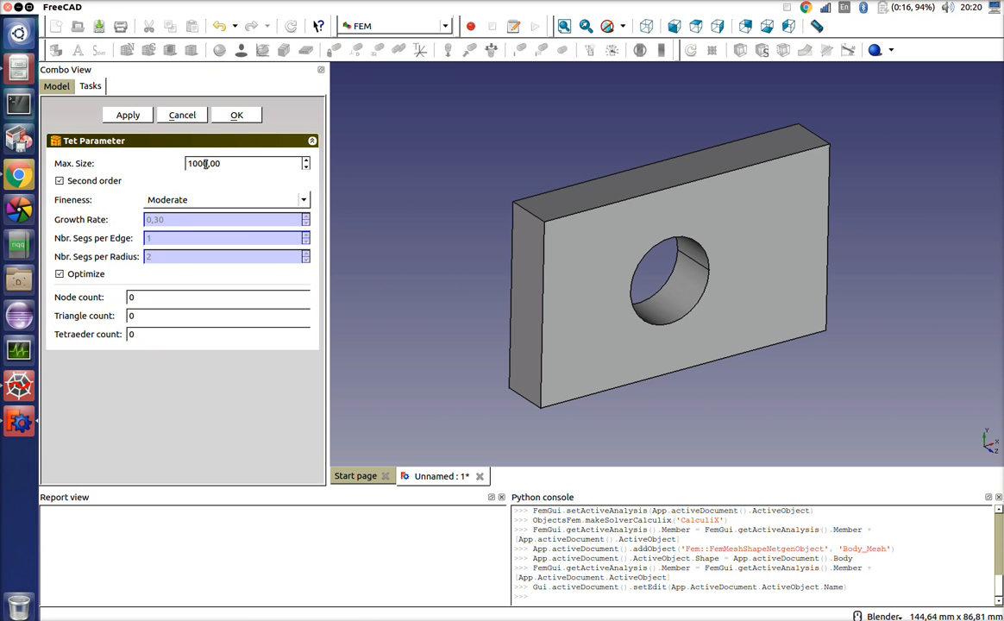
click(168, 201)
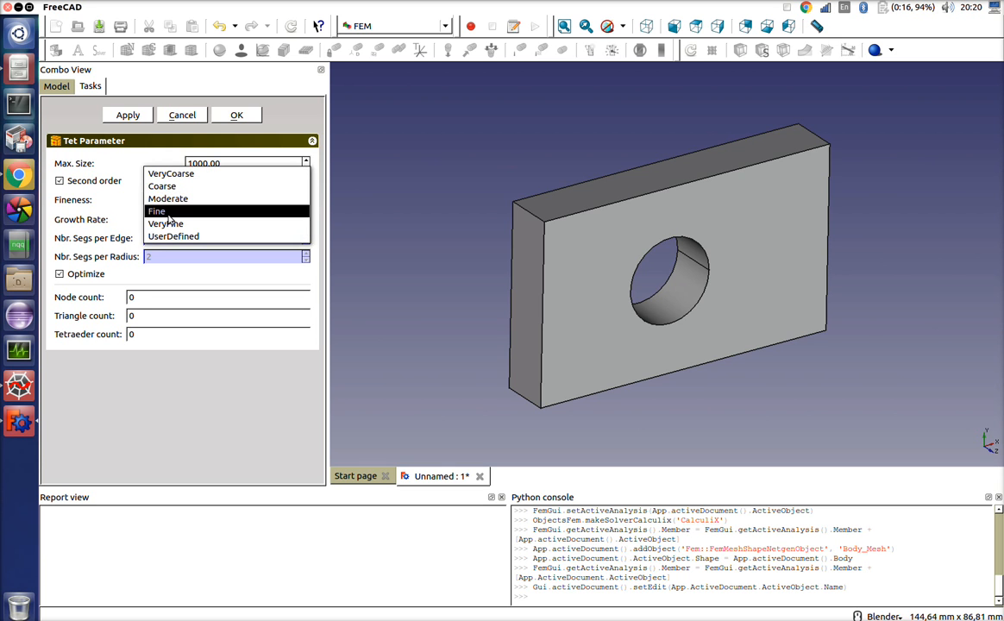
click(164, 213)
click(127, 116)
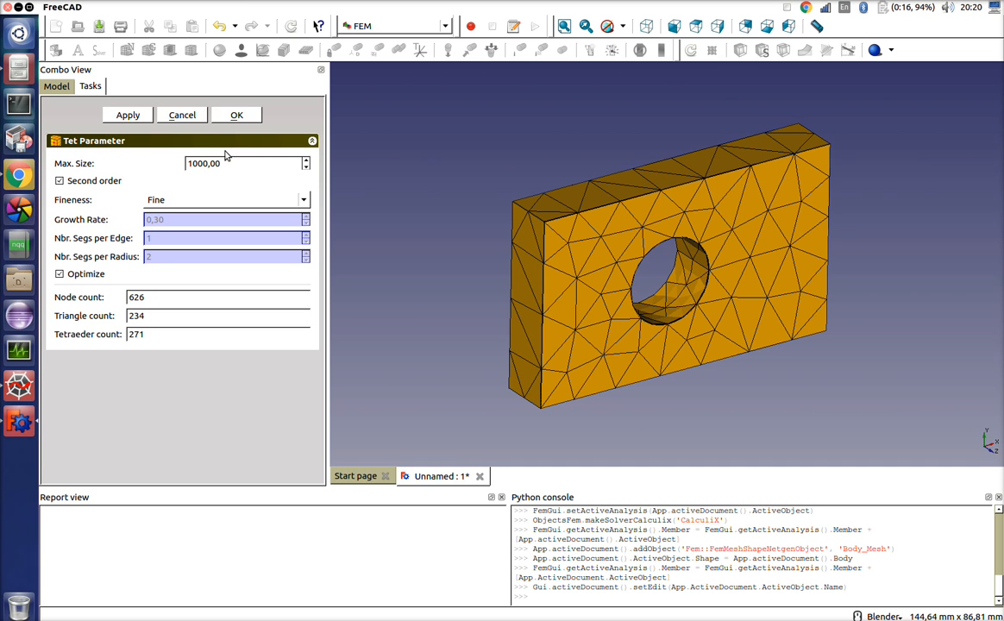
Regenerate the Netgen mesh with VeryFine fineness and accept it.
click(214, 200)
click(211, 211)
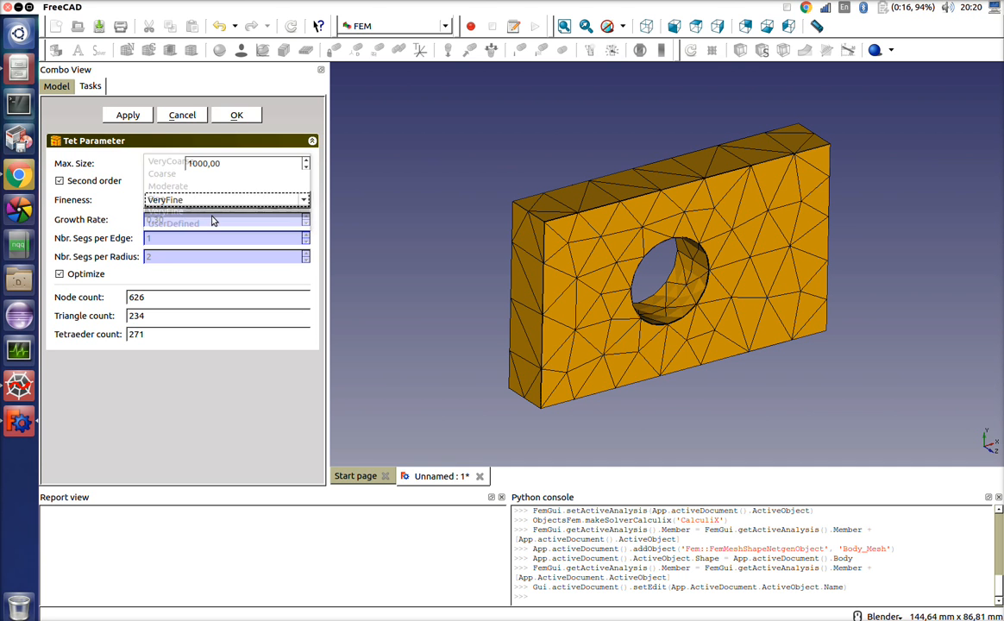
click(127, 115)
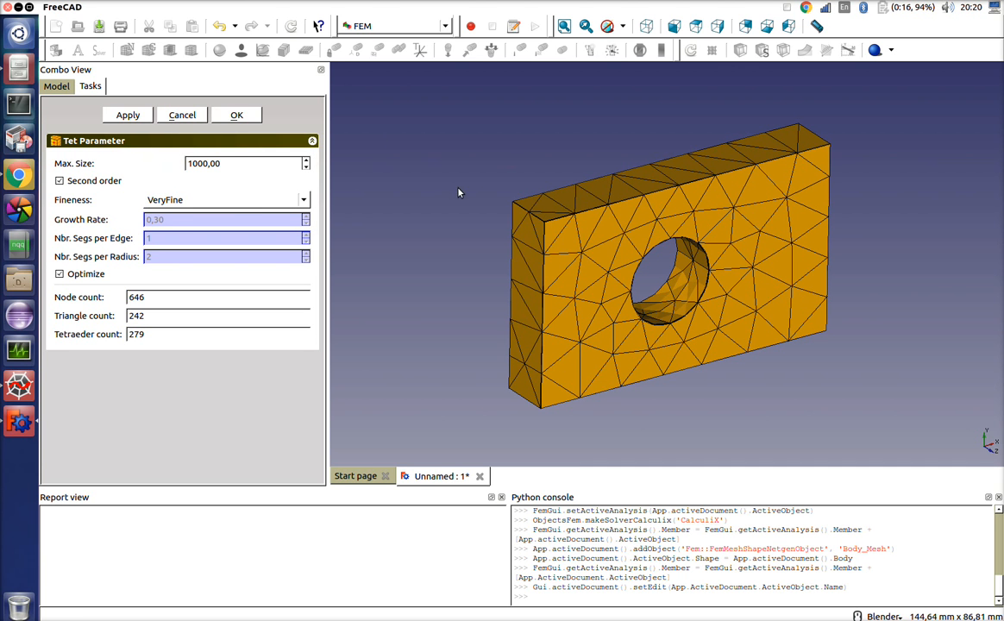
click(255, 115)
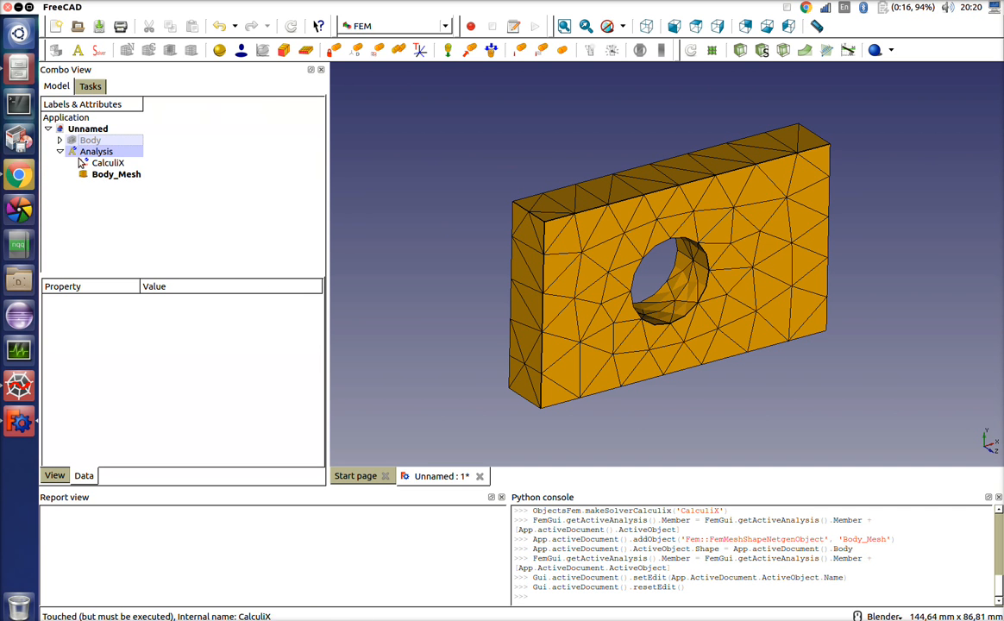
Set the hole's dimension to 8 mm through Constraint10 of the pad's sketch.
click(59, 140)
click(118, 175)
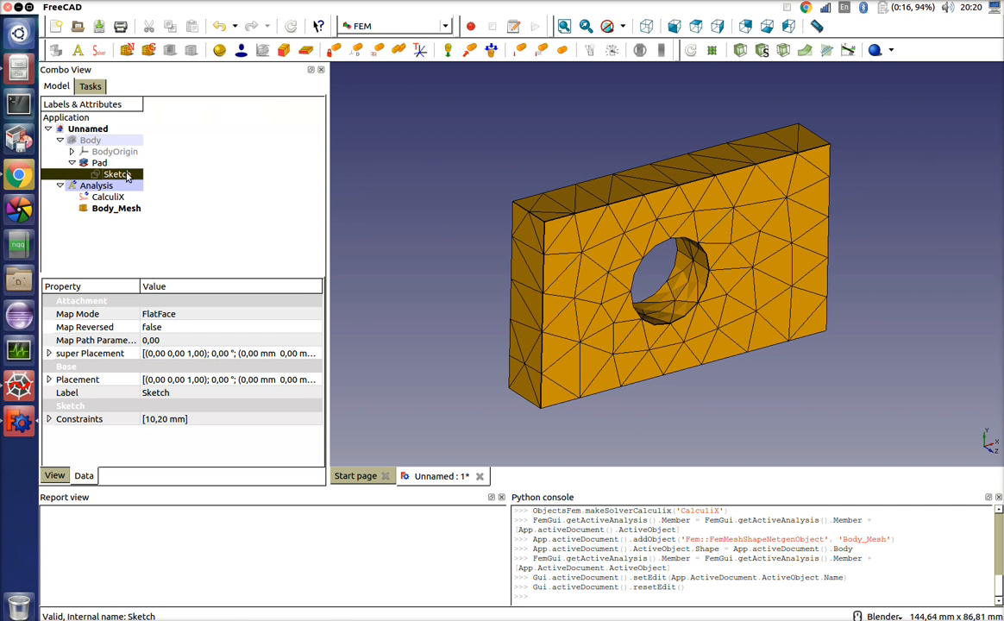
click(49, 419)
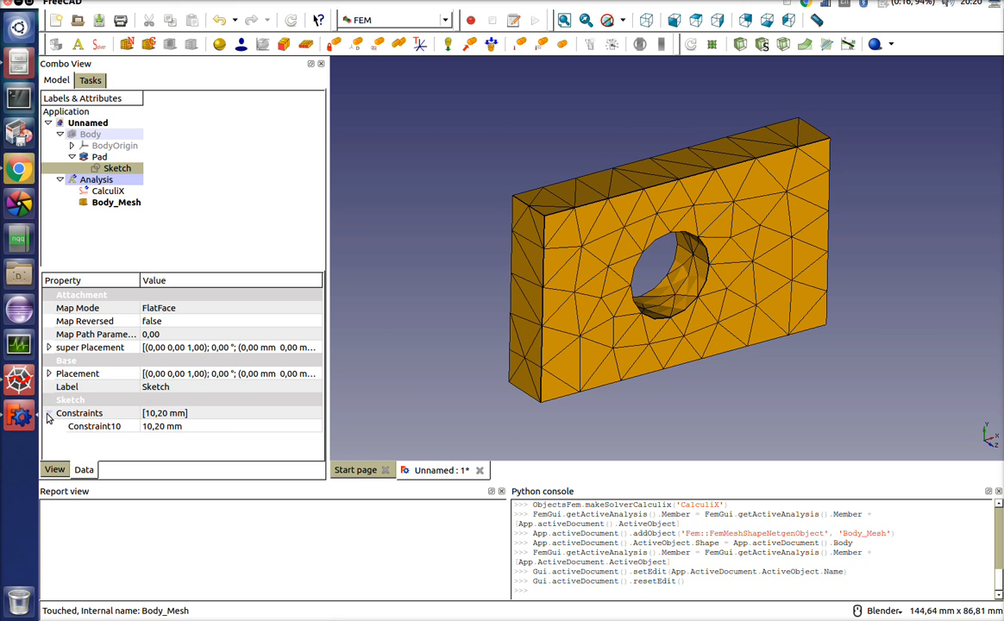
click(78, 426)
click(203, 426)
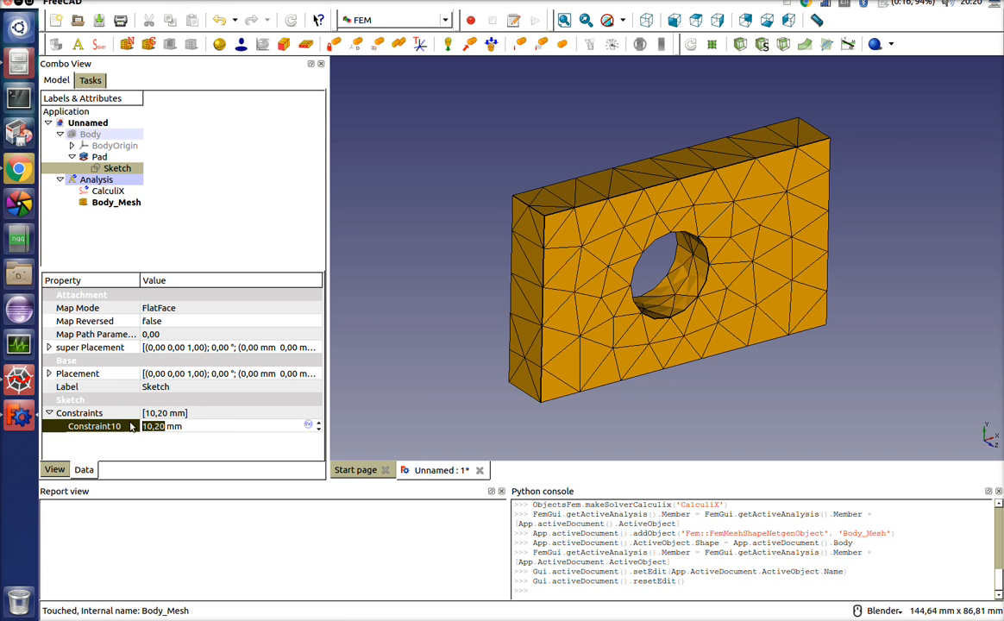
text(8)
key(Return)
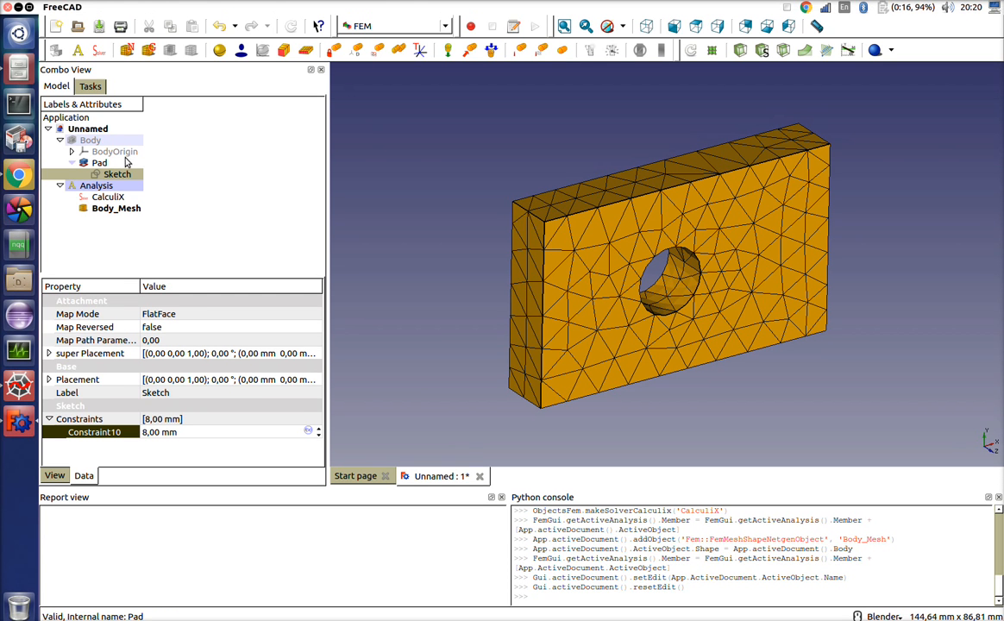
Delete the Netgen mesh from the analysis and make the body visible again.
click(113, 215)
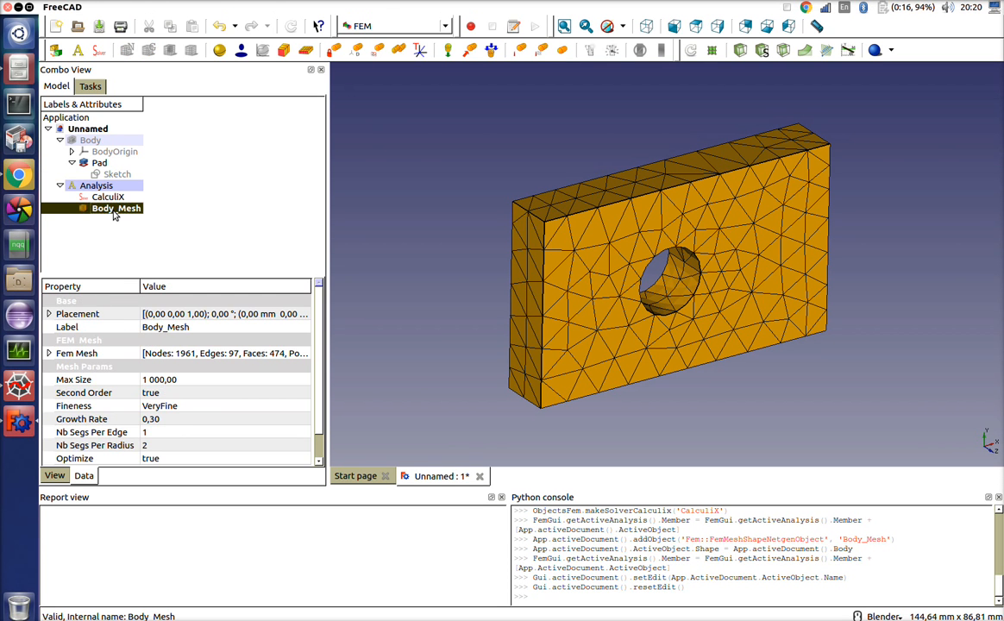
key(Delete)
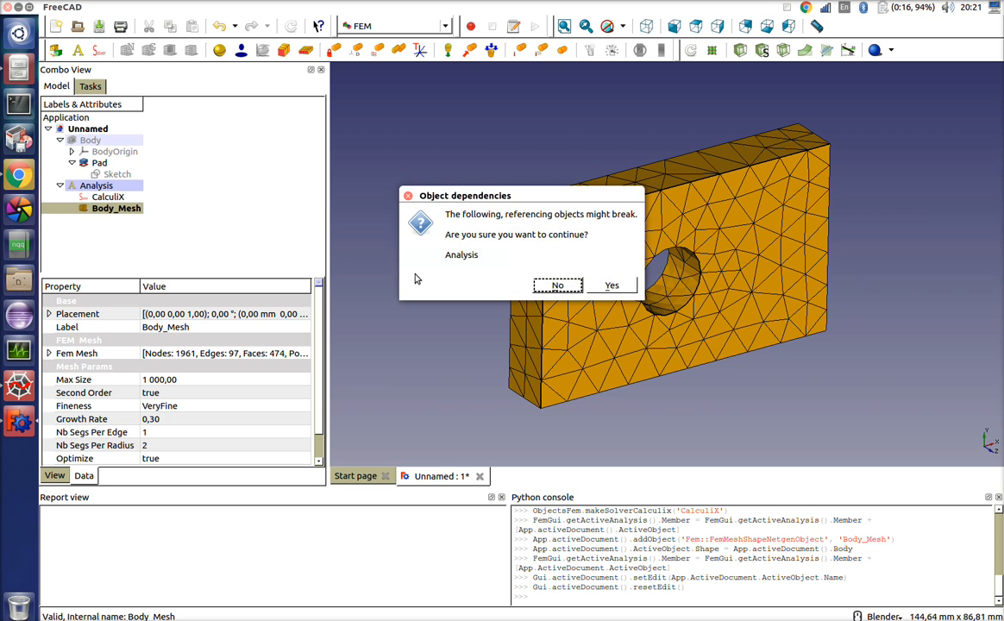
click(606, 285)
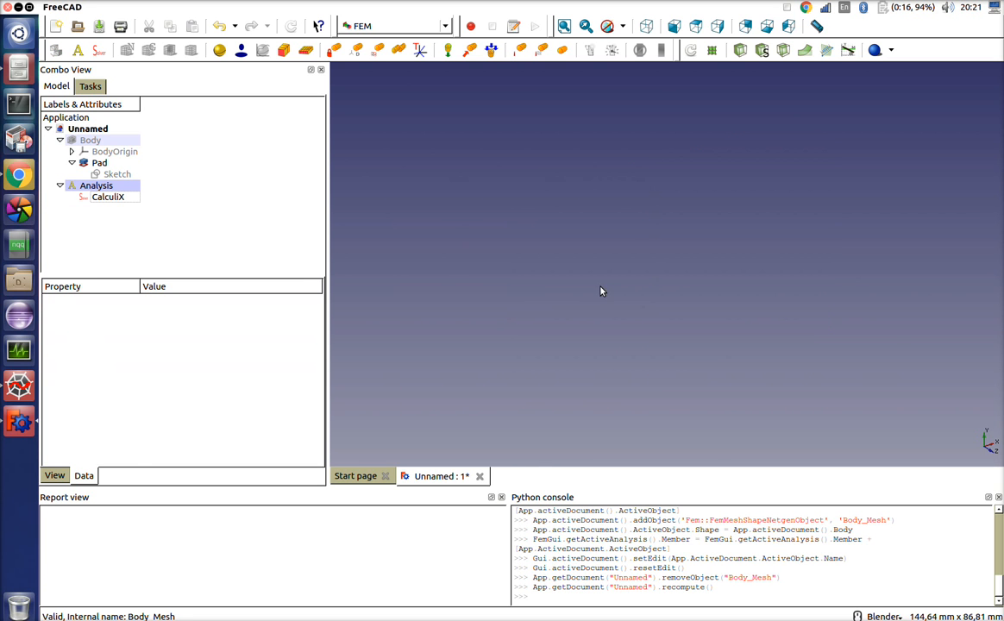
click(84, 139)
right_click(84, 140)
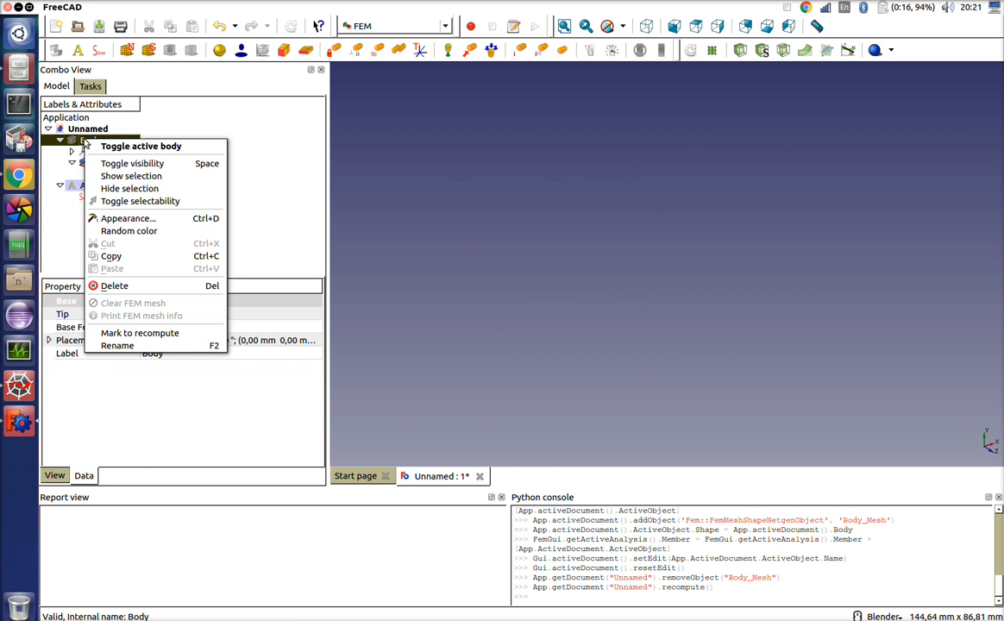
click(160, 163)
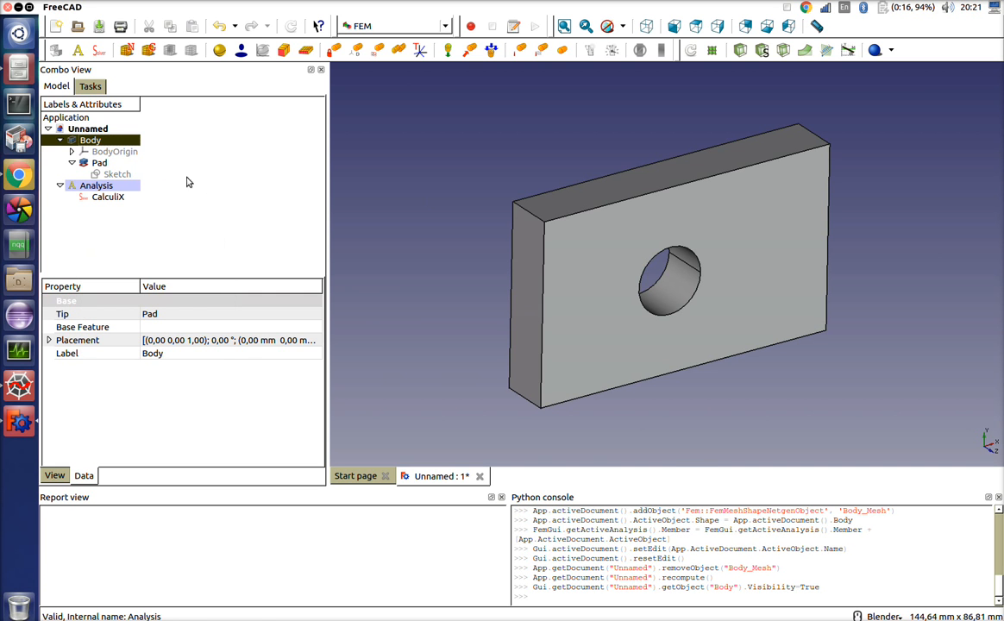
Create a GMSH mesh of the body with element dimension From Shape and a max element size of 5 mm, and accept it.
middle_drag(541, 209, 510, 204)
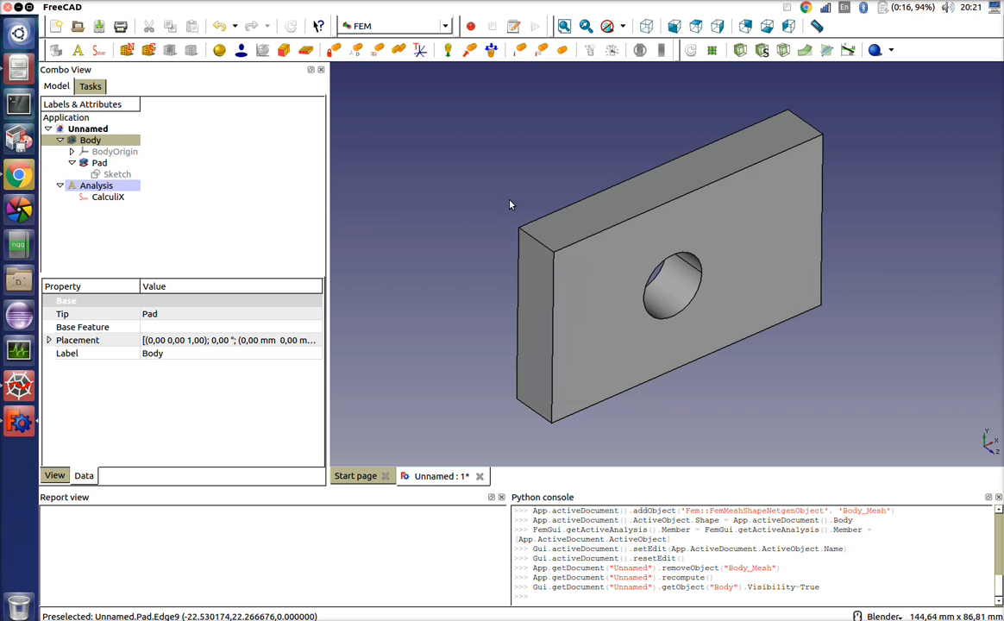
click(90, 140)
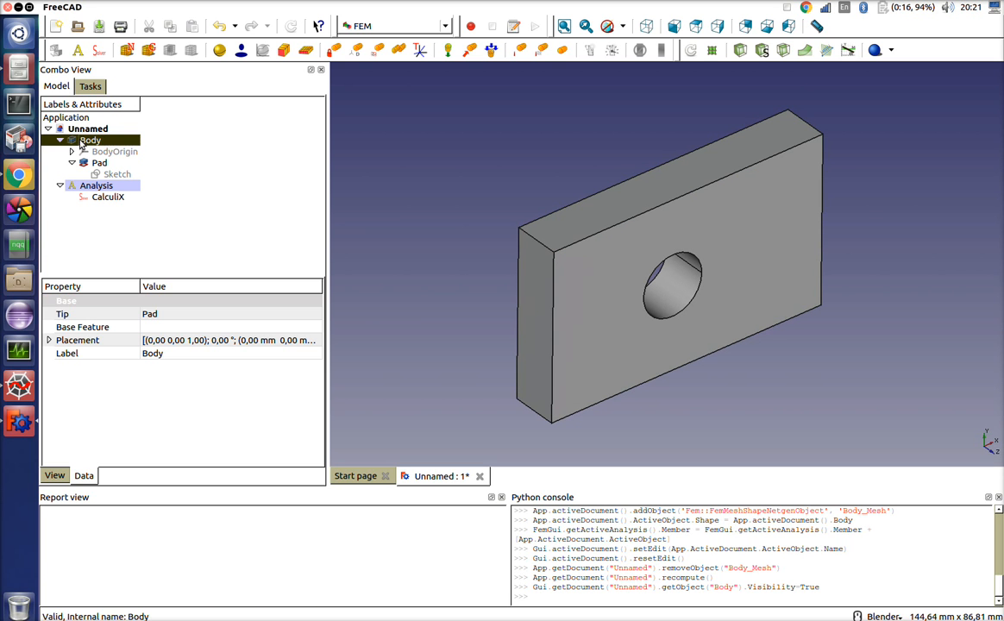
click(148, 49)
click(203, 181)
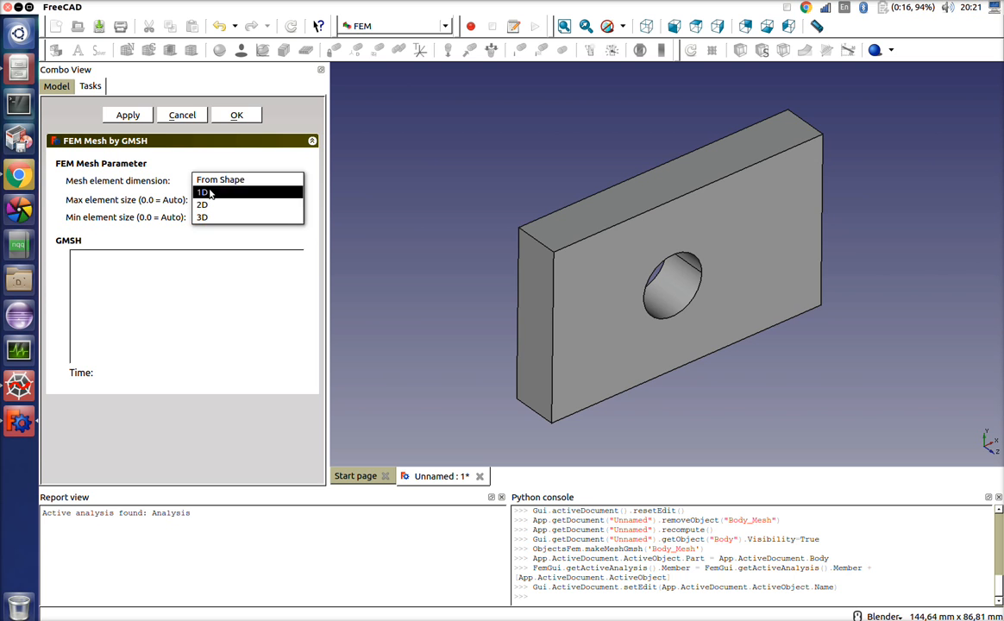
click(200, 180)
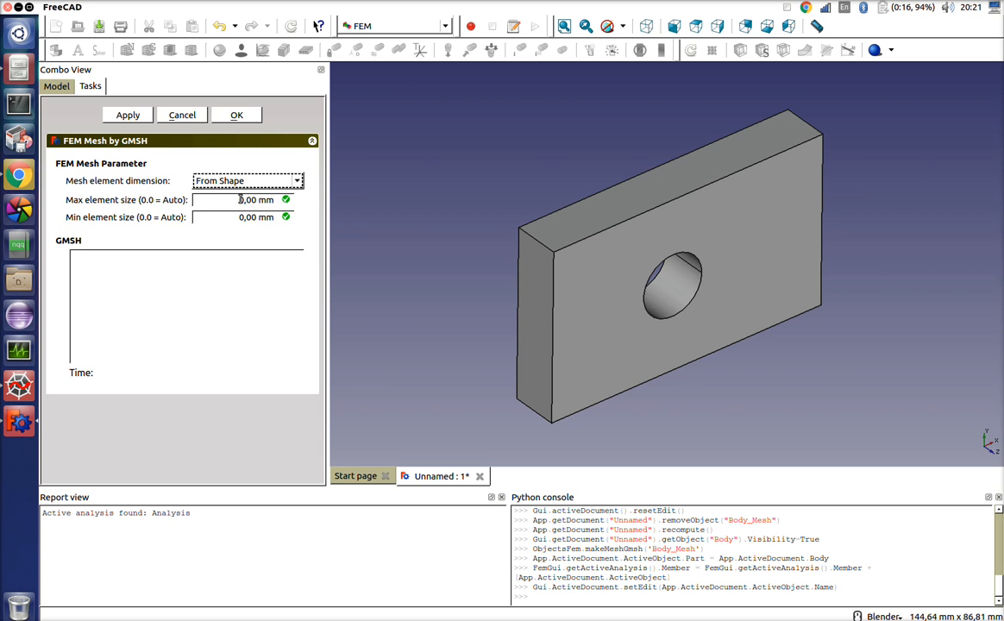
click(239, 200)
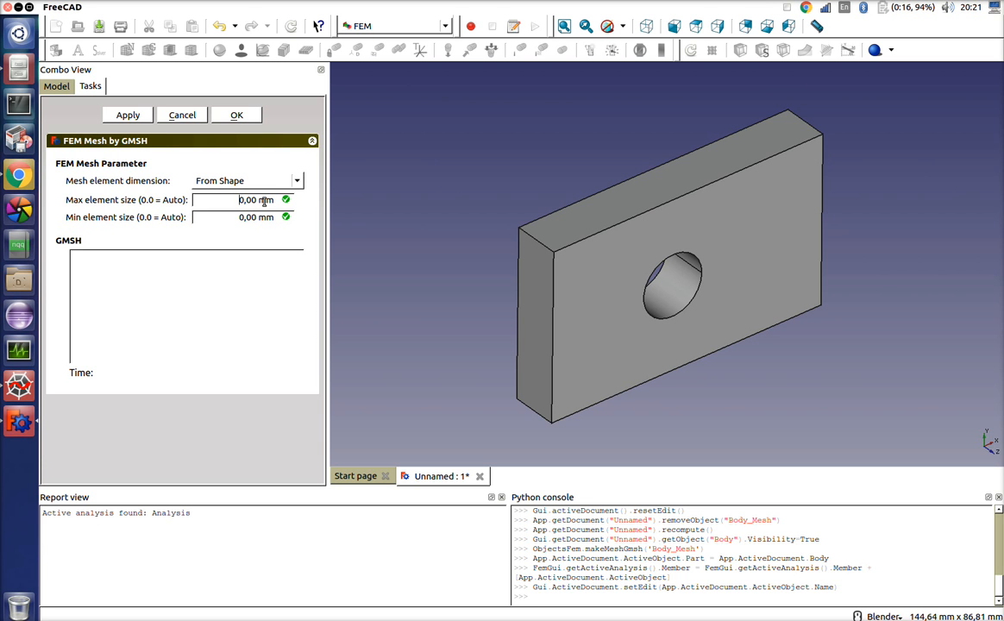
text(5)
key(Delete)
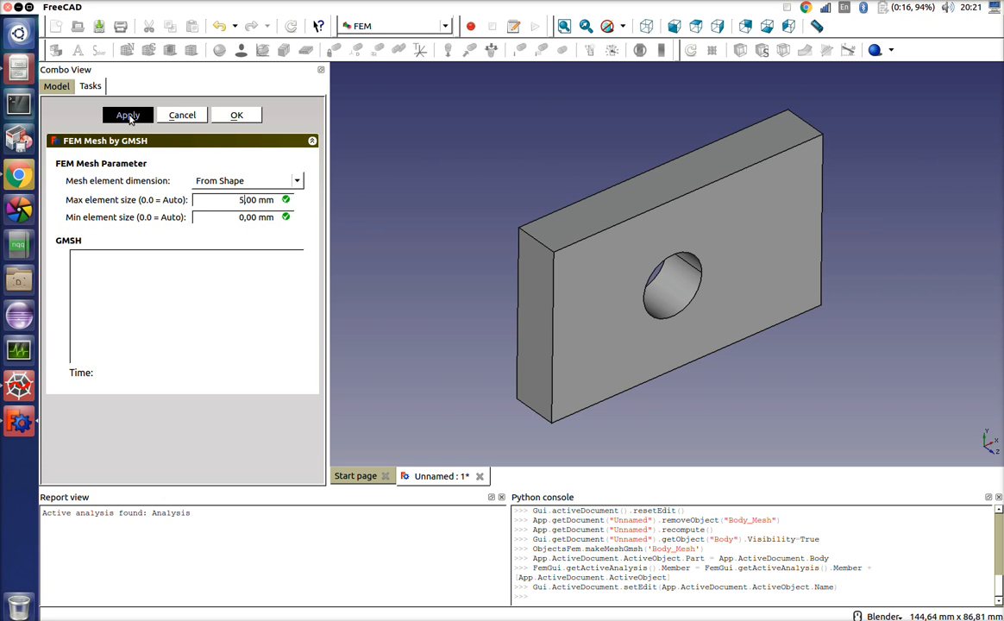
click(129, 116)
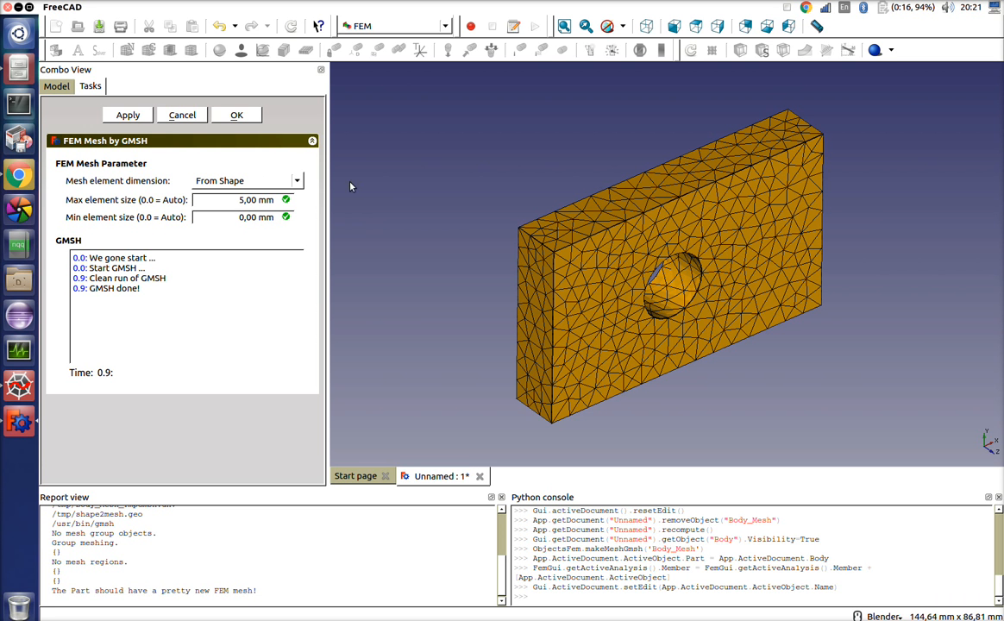
click(240, 118)
click(238, 118)
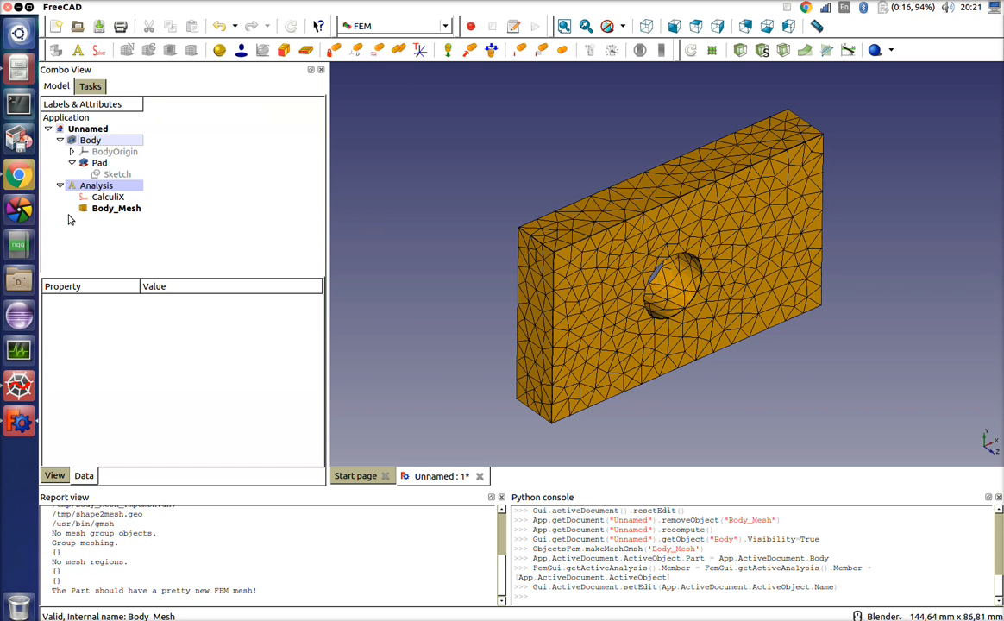
Review the GMSH mesh's properties, including the options for its 2D and 3D meshing algorithms.
click(104, 210)
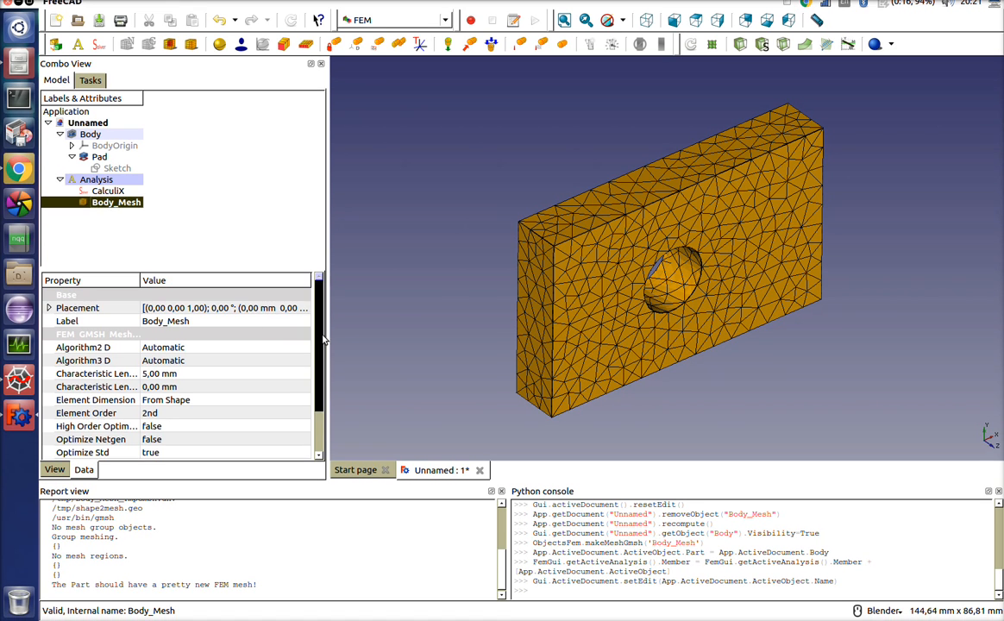
scroll(302, 345, down, 2)
click(269, 312)
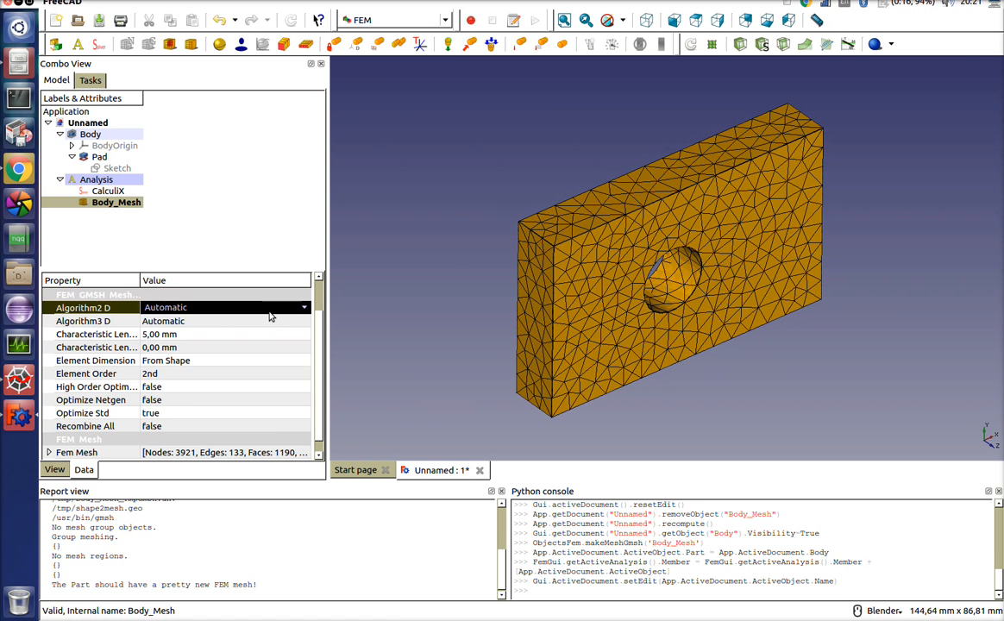
click(270, 312)
click(269, 313)
click(269, 322)
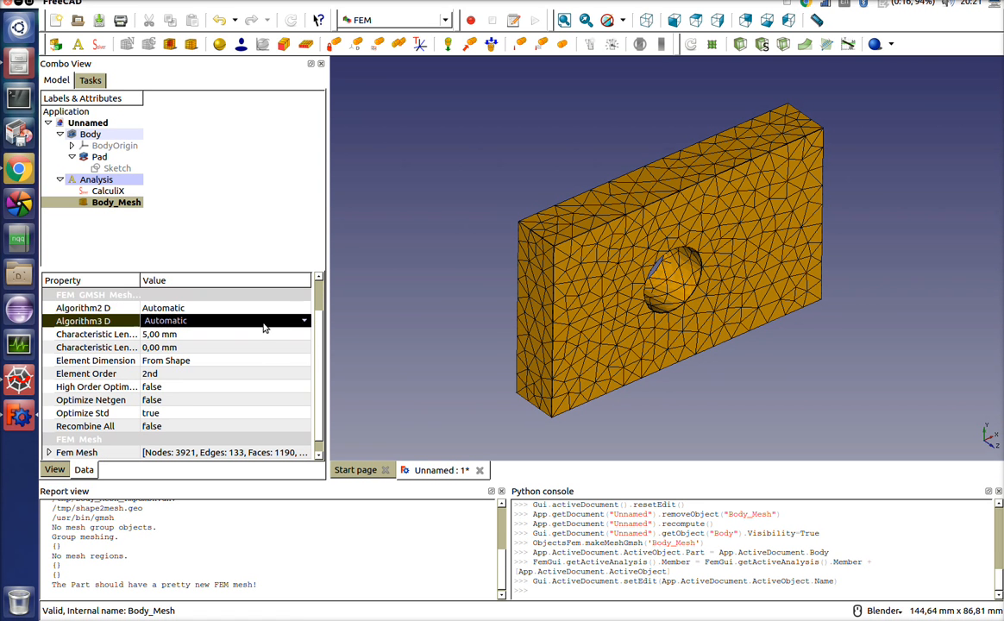
click(264, 324)
click(265, 325)
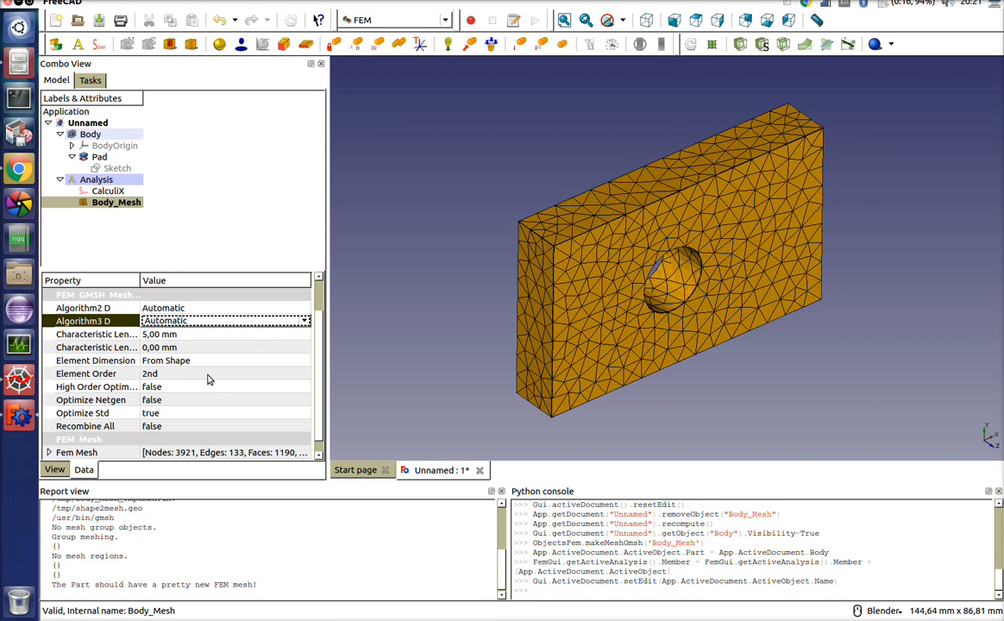
Add a mesh region to the GMSH body mesh on the hole's inner face with a max element size of 1 mm.
click(108, 210)
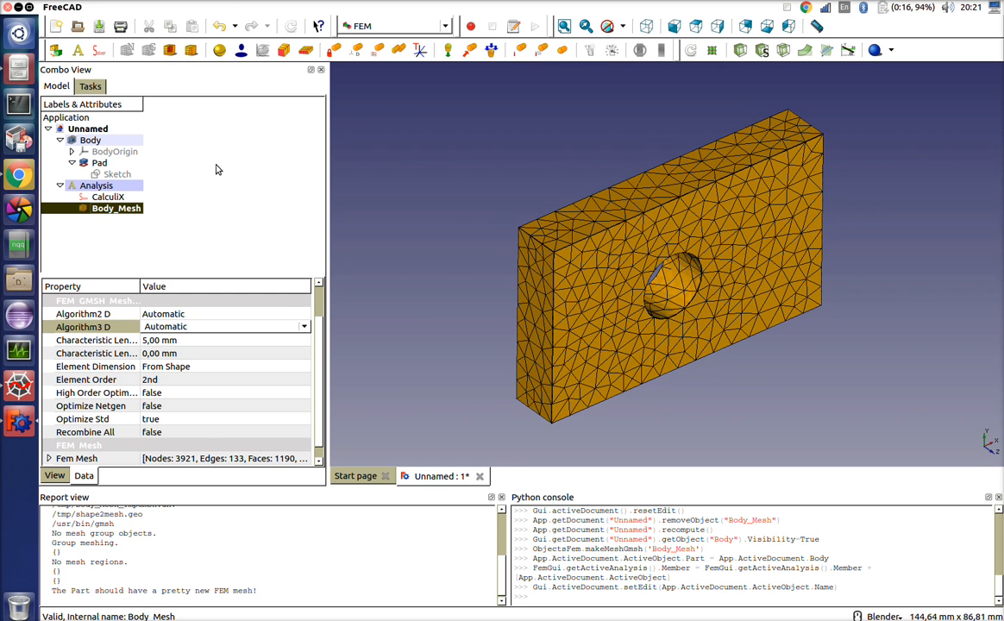
click(169, 50)
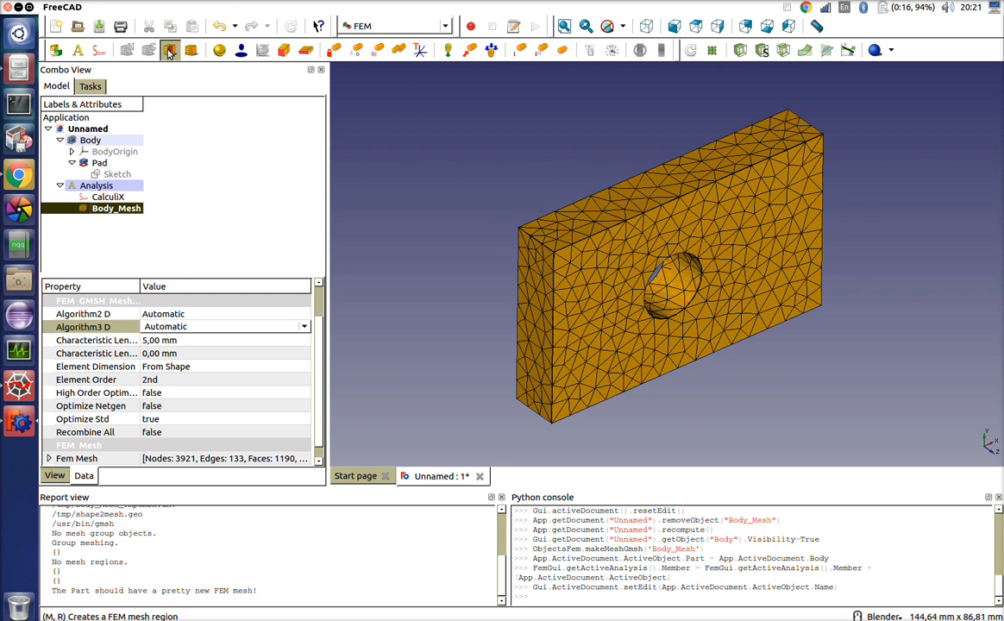
click(71, 209)
click(150, 221)
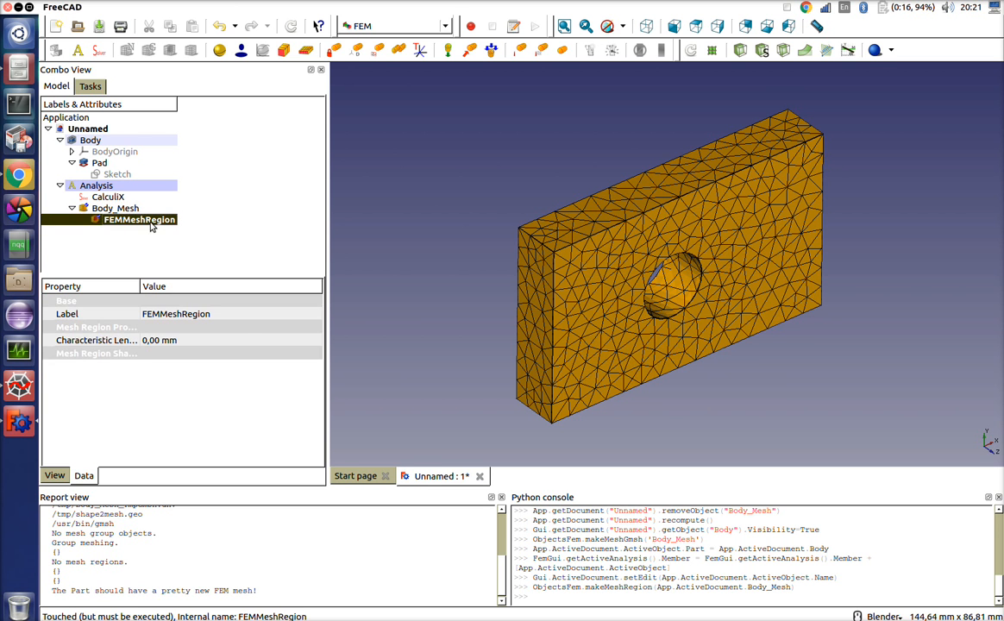
double_click(151, 223)
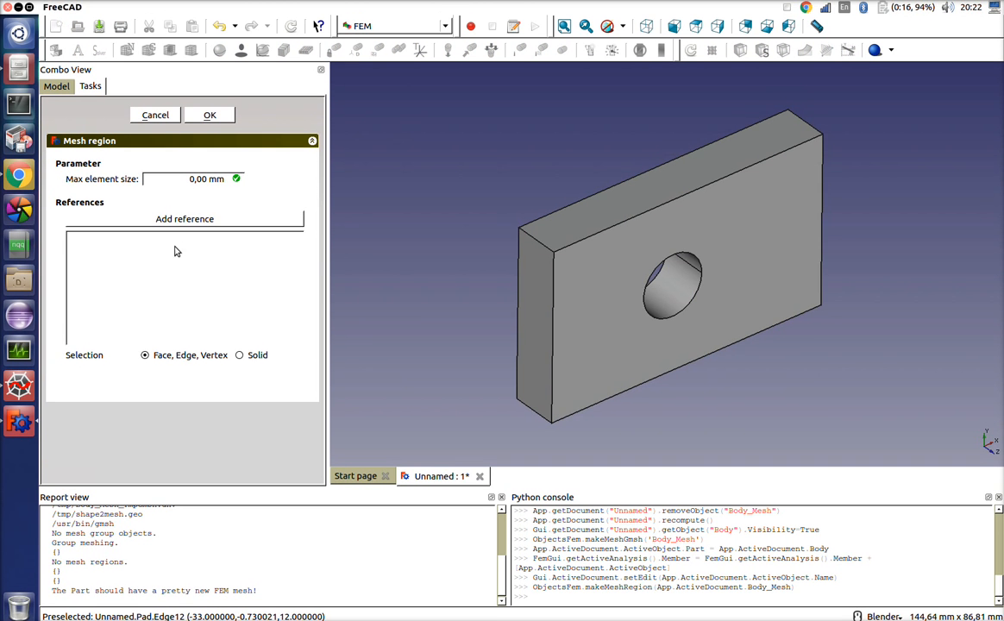
click(184, 213)
click(686, 295)
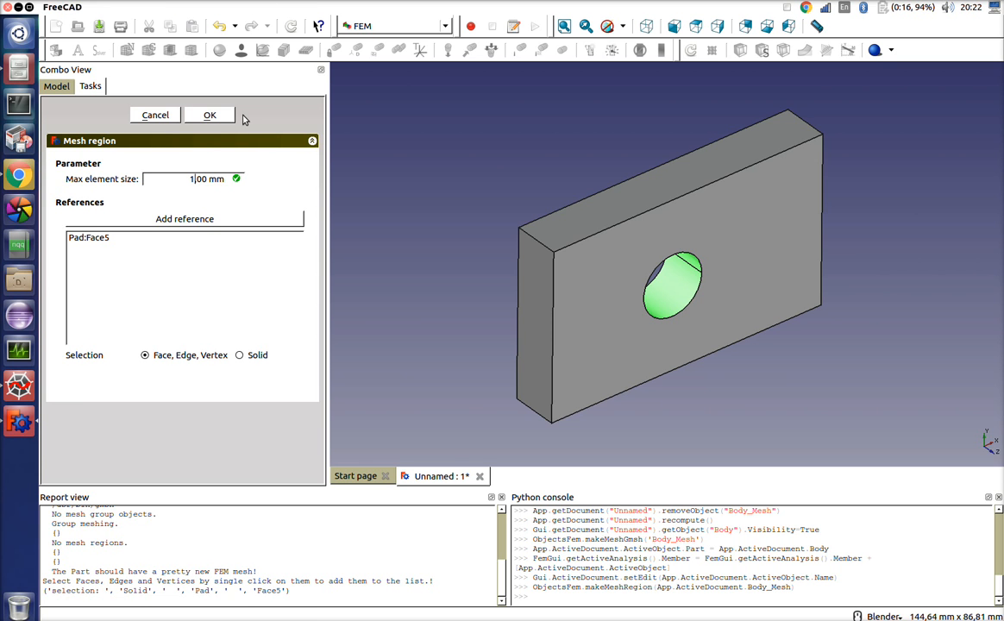
click(210, 115)
Regenerate the GMSH mesh of the body with the hole's mesh region applied and accept it.
double_click(121, 208)
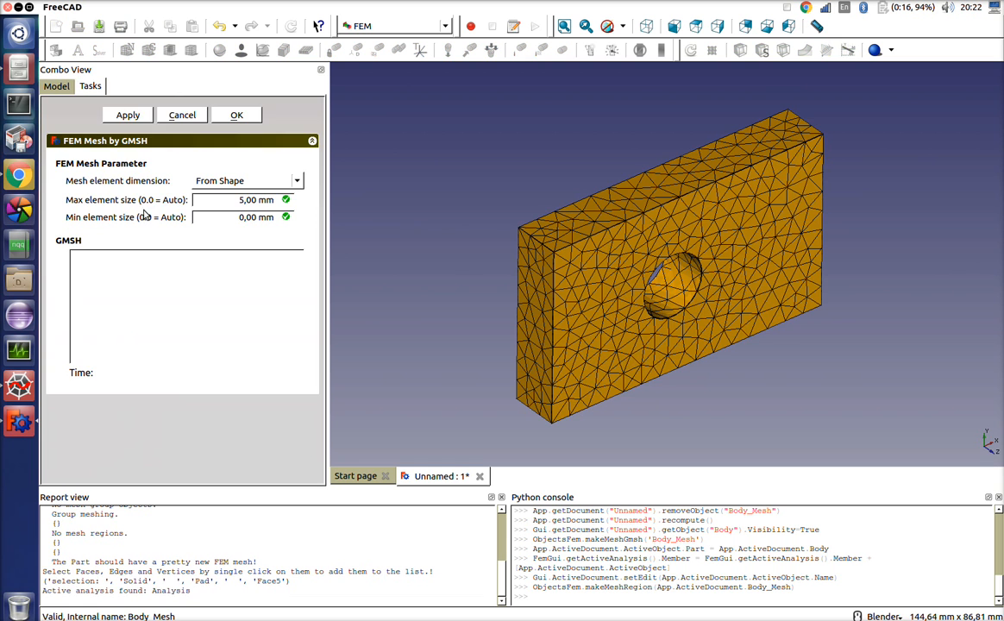
click(127, 115)
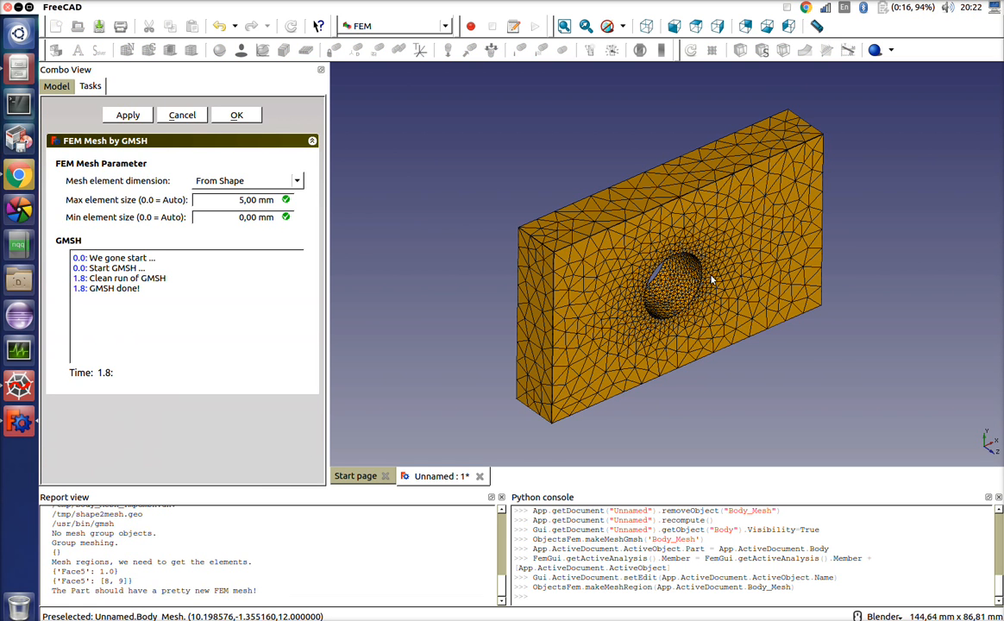
middle_drag(648, 253, 654, 321)
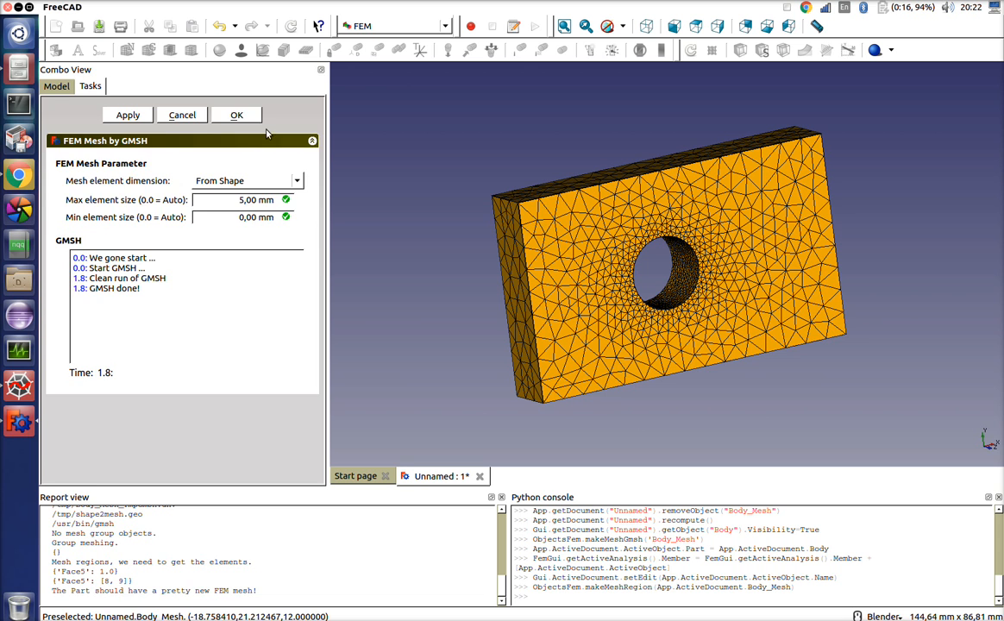
click(245, 117)
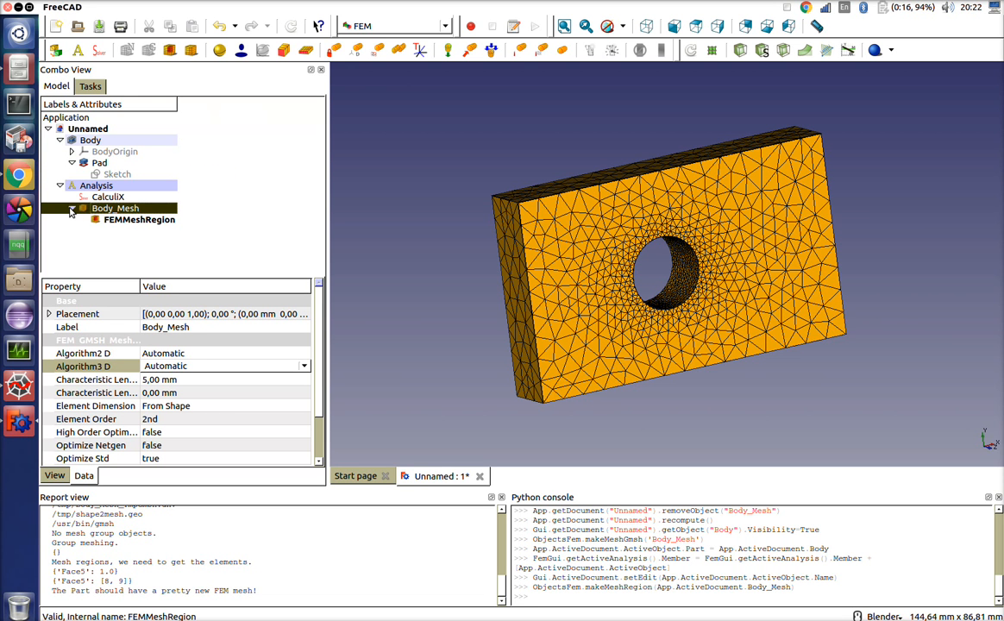
click(71, 210)
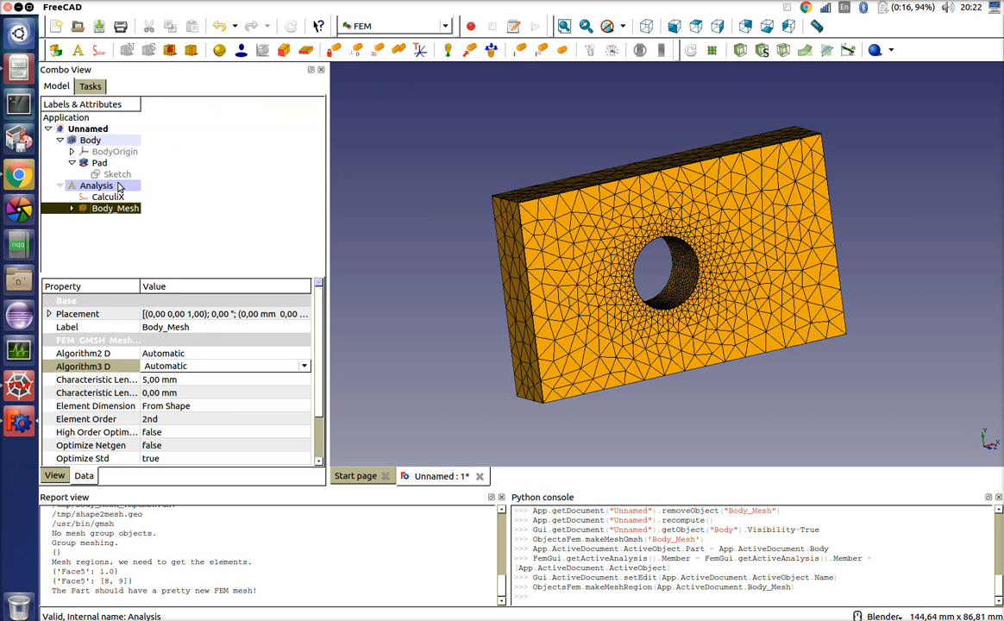
Hide and show the body and its mesh in turn to compare the solid with the mesh.
click(101, 141)
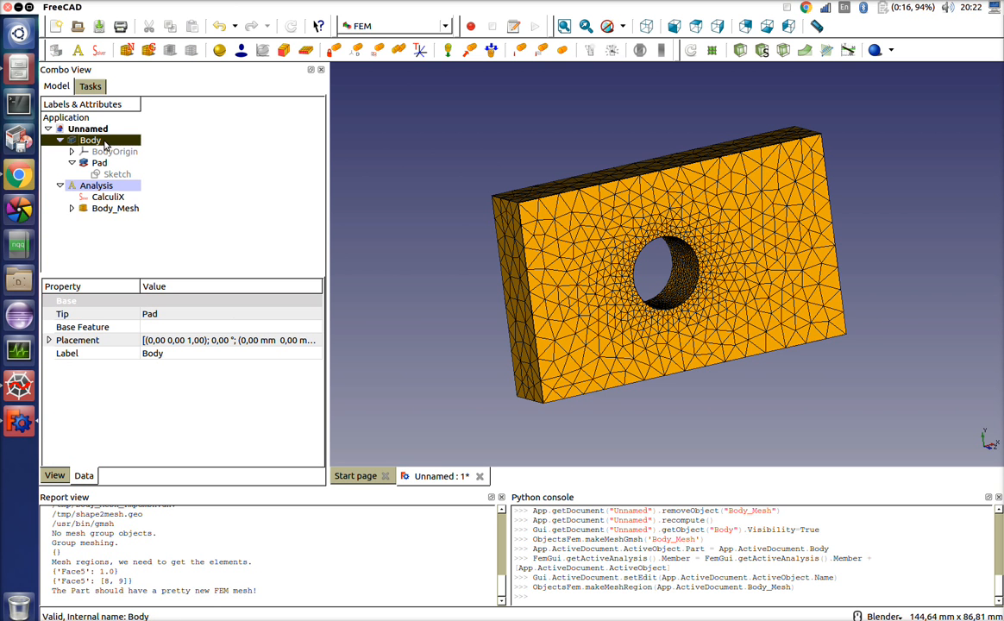
key(space)
click(102, 209)
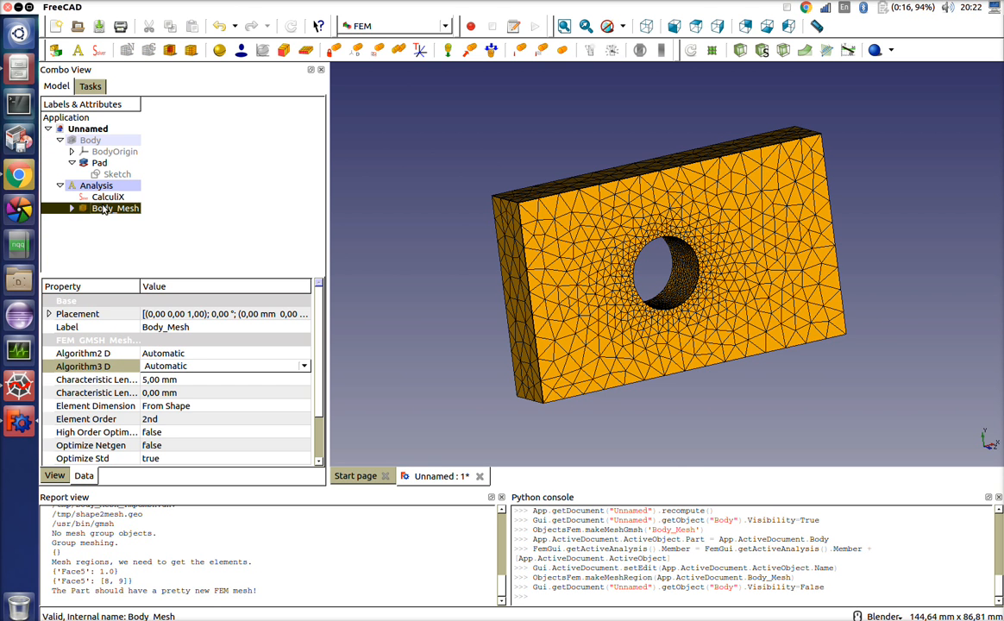
key(space)
click(102, 140)
key(space)
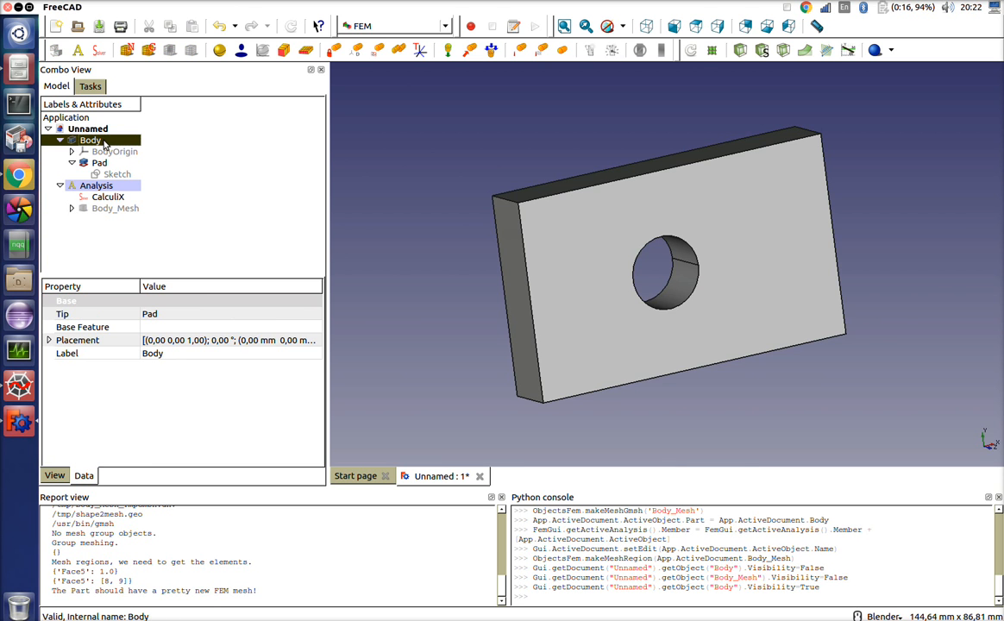
click(107, 209)
key(space)
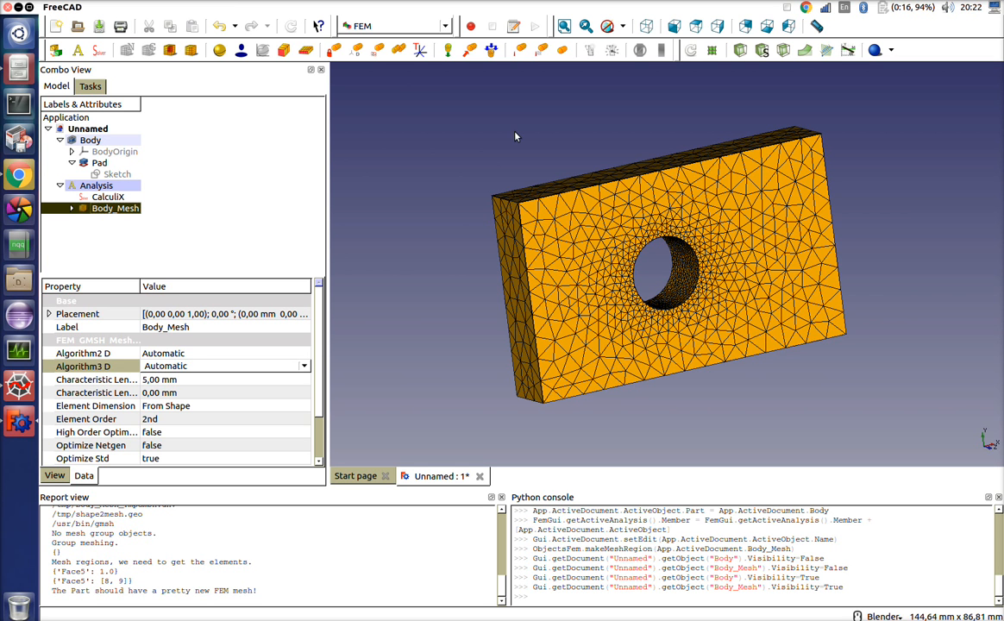
Add a solid FEM material using CalculiX-Steel without references, check its mechanical and thermal properties, and accept it.
click(103, 197)
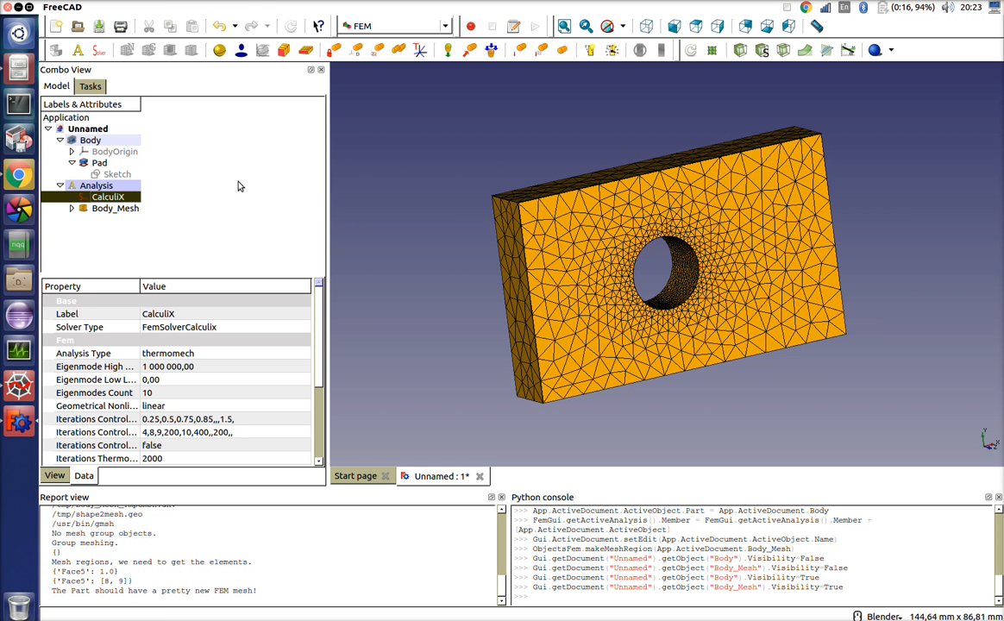
middle_drag(483, 159, 469, 157)
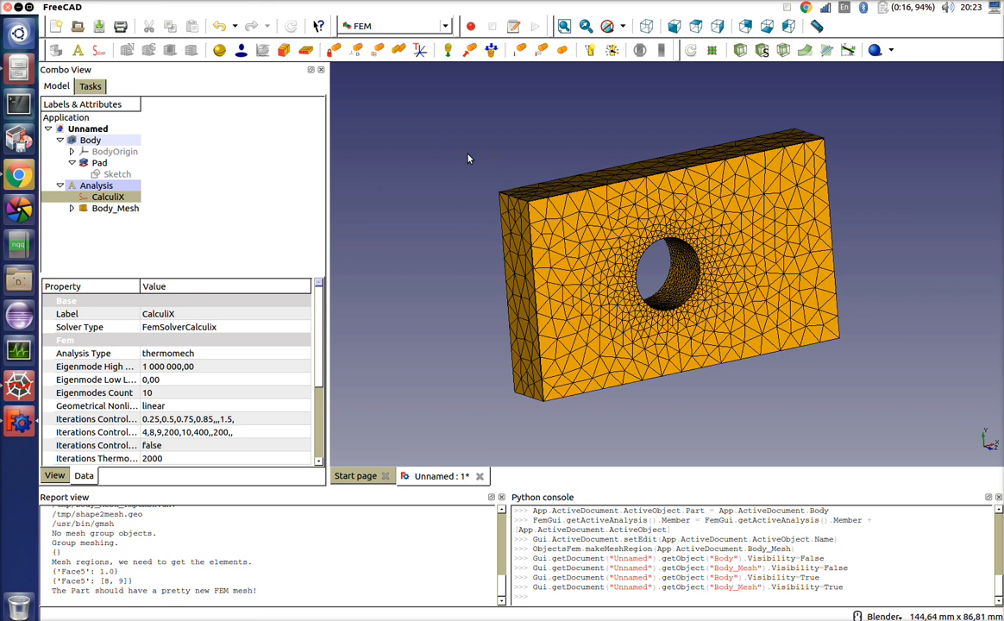
click(220, 50)
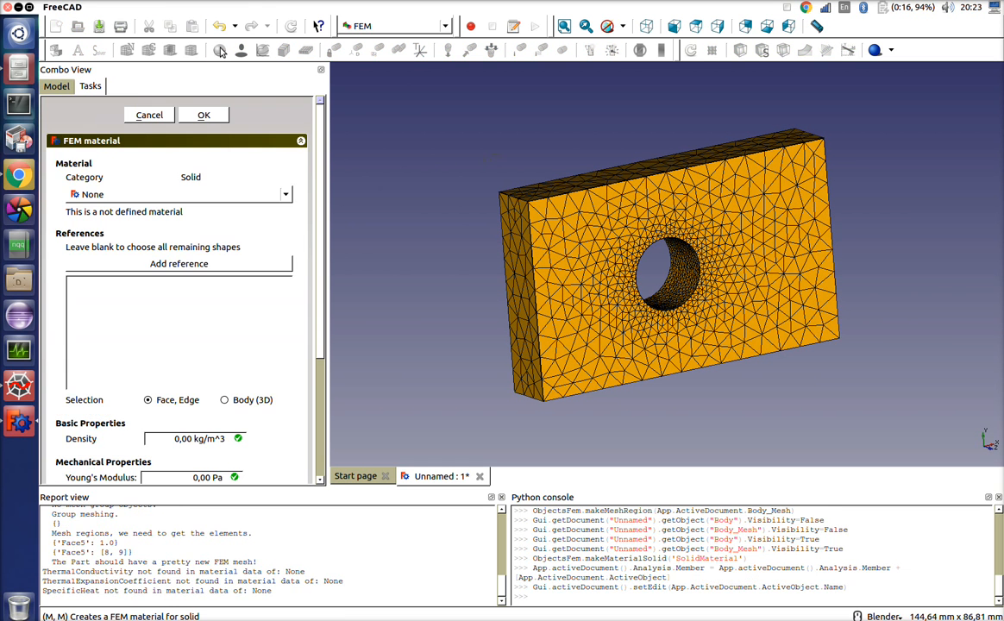
drag(320, 180, 330, 295)
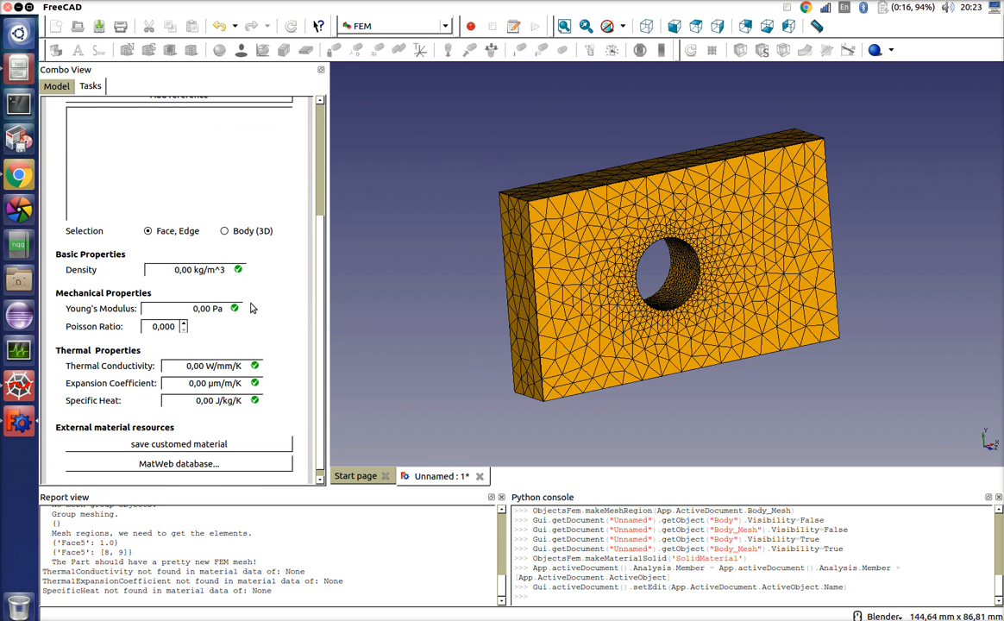
scroll(310, 276, up, 3)
click(278, 169)
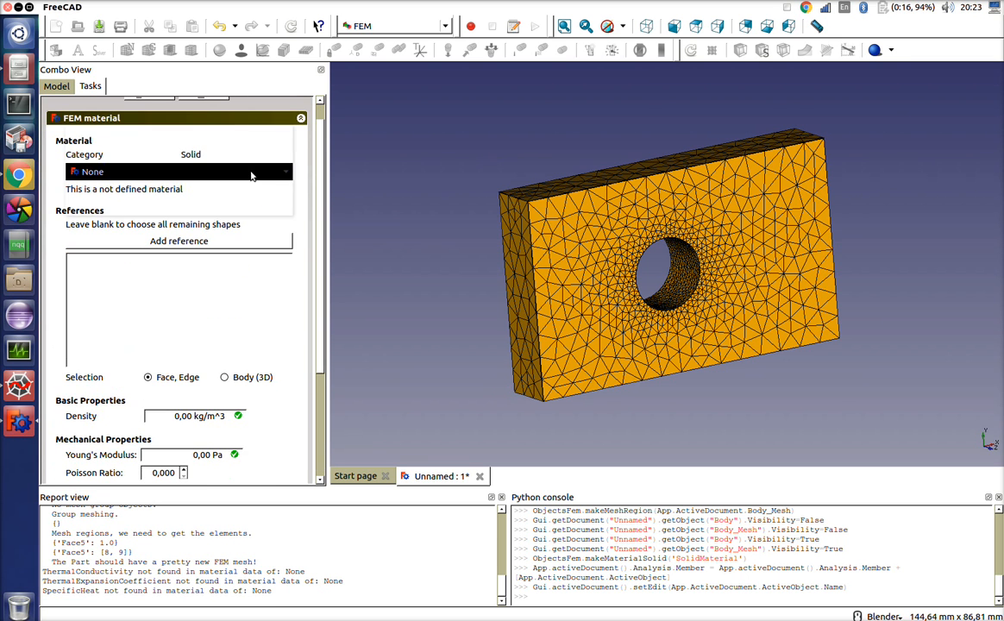
click(244, 146)
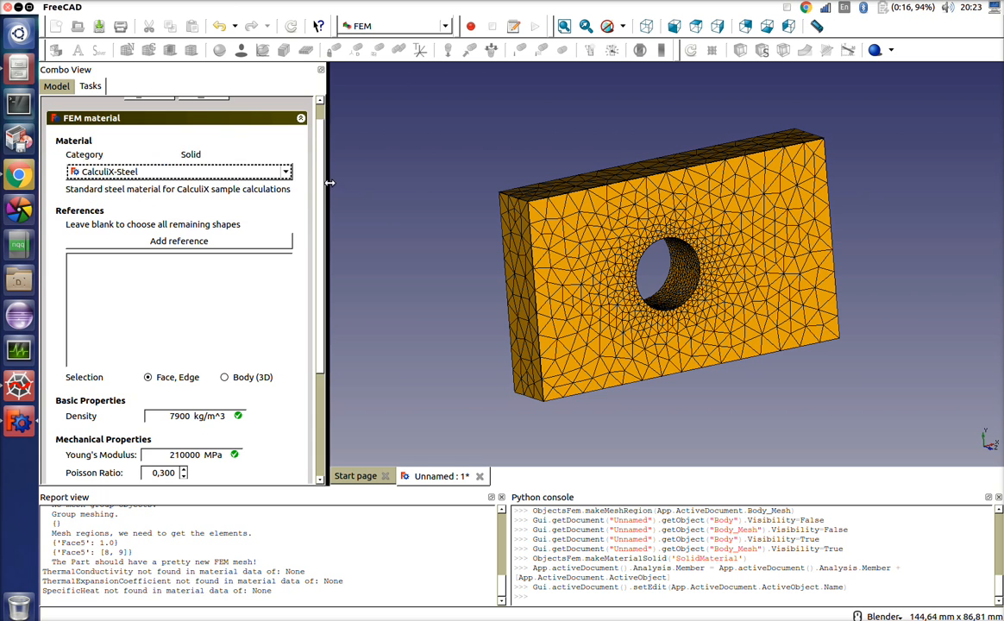
scroll(316, 271, down, 3)
scroll(316, 270, down, 1)
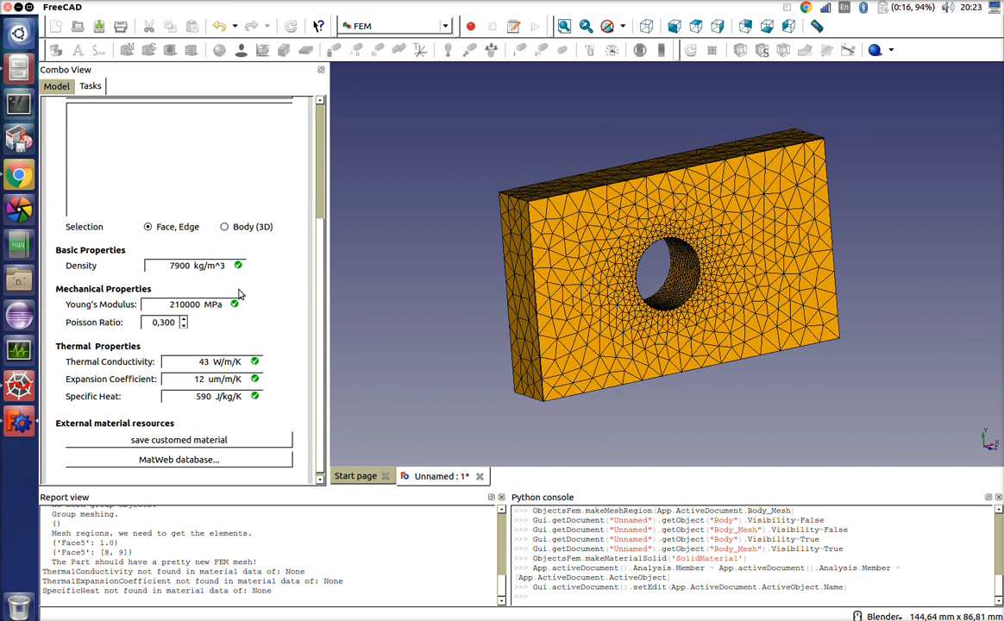
drag(318, 282, 322, 155)
click(204, 114)
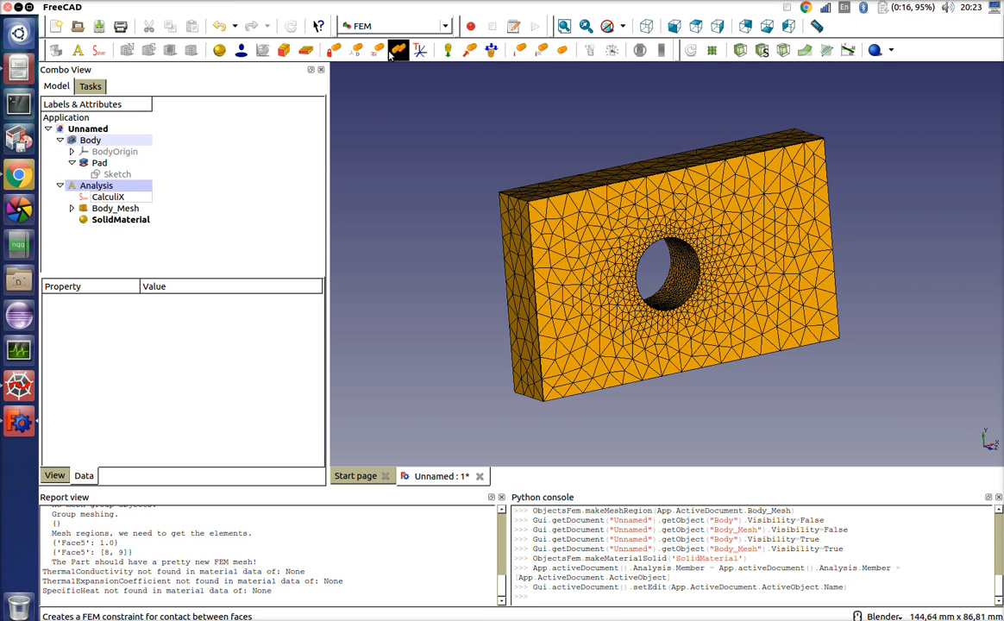
Add a fixed constraint on the plate's front upper corner vertex (Vertex8) and hide the constraint.
click(334, 50)
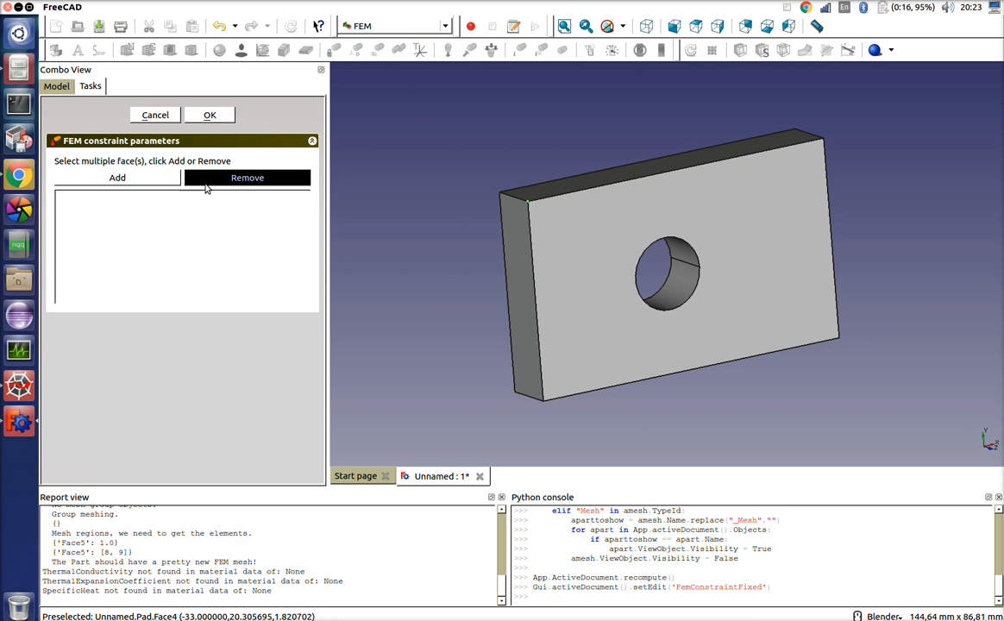
click(159, 179)
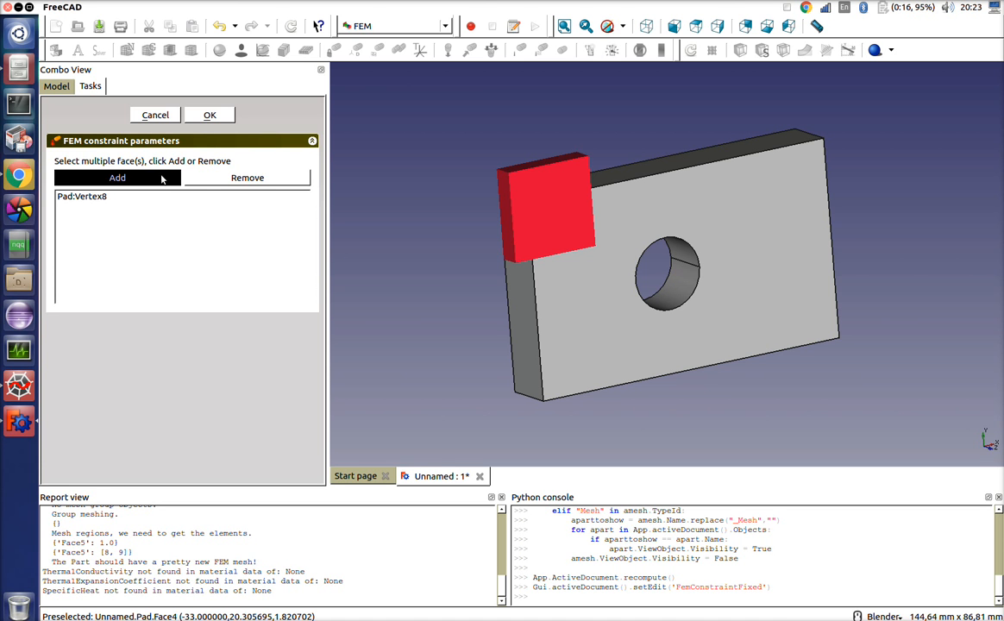
click(210, 116)
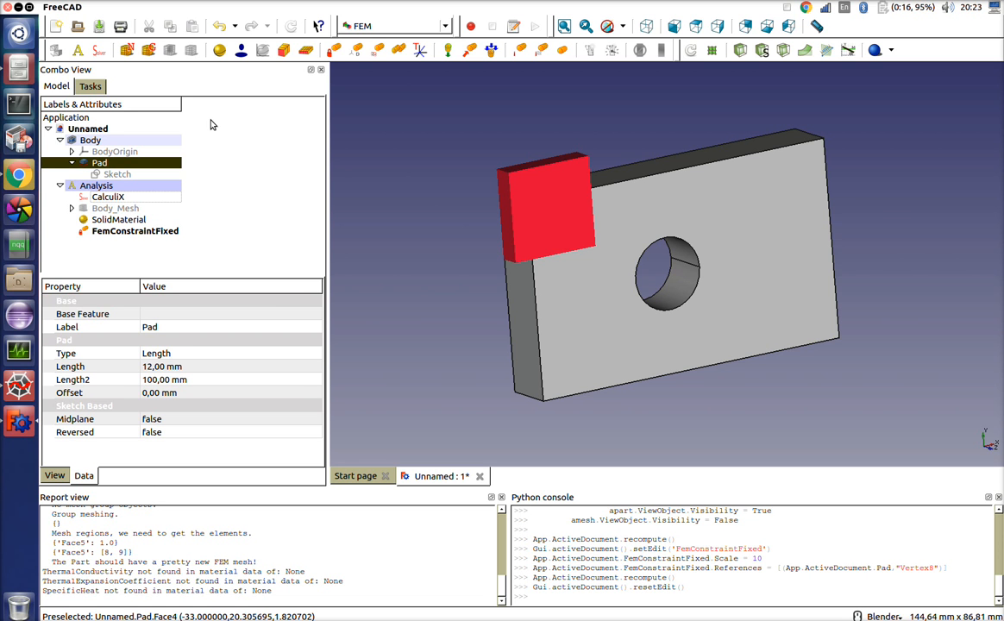
click(147, 231)
right_click(149, 233)
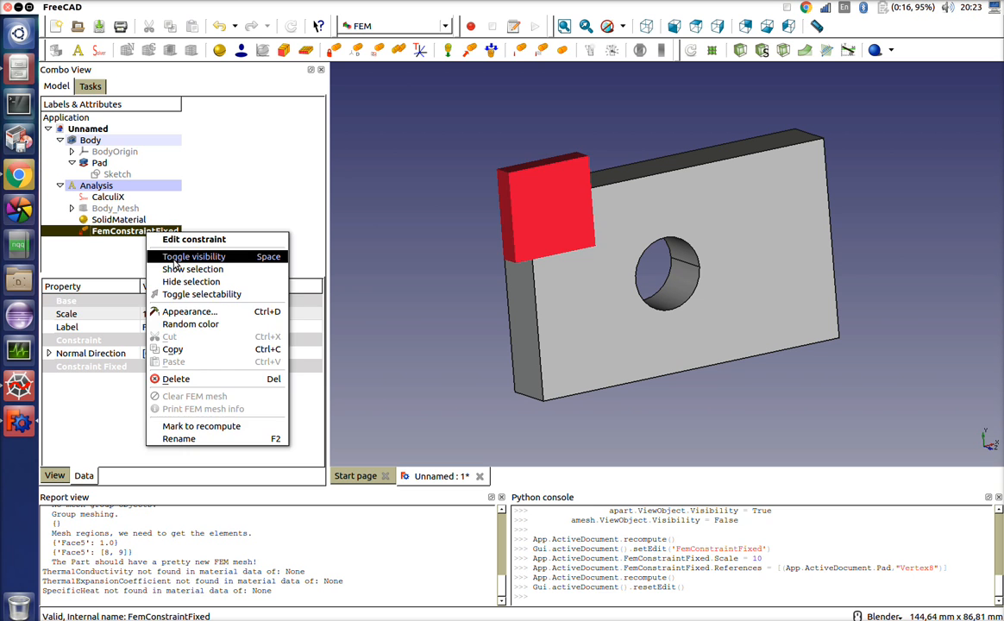
click(172, 257)
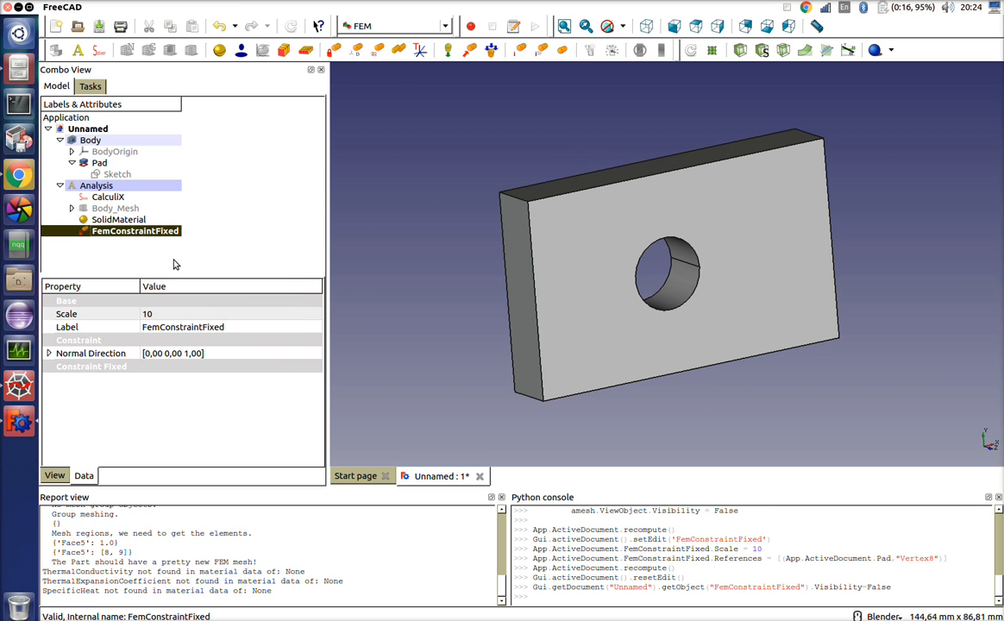
Add a displacement constraint on the short upper edge of the plate's end face (Edge8) with displacement y fixed.
click(358, 51)
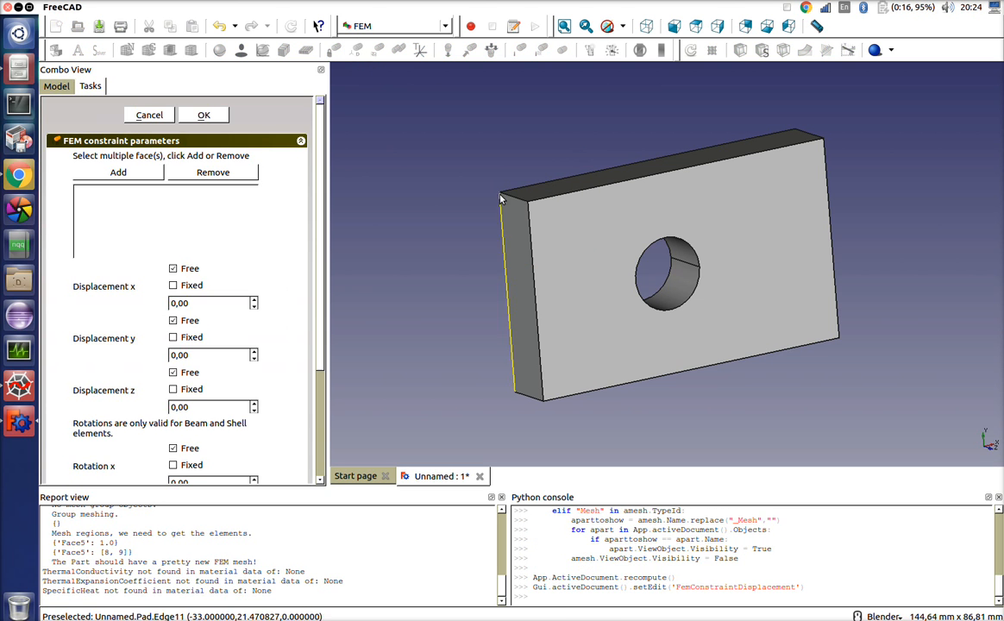
click(118, 173)
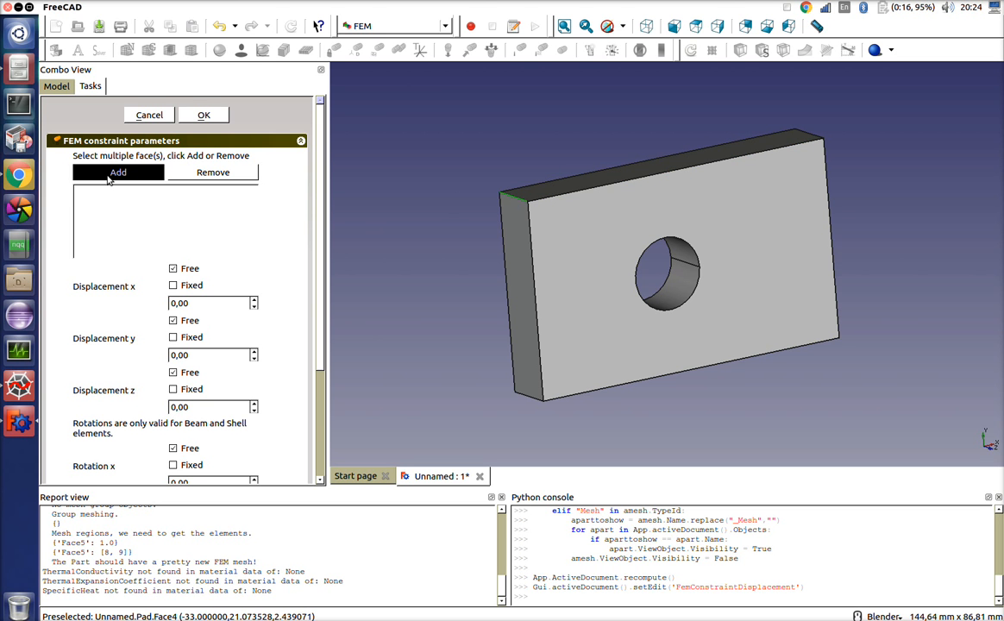
click(188, 337)
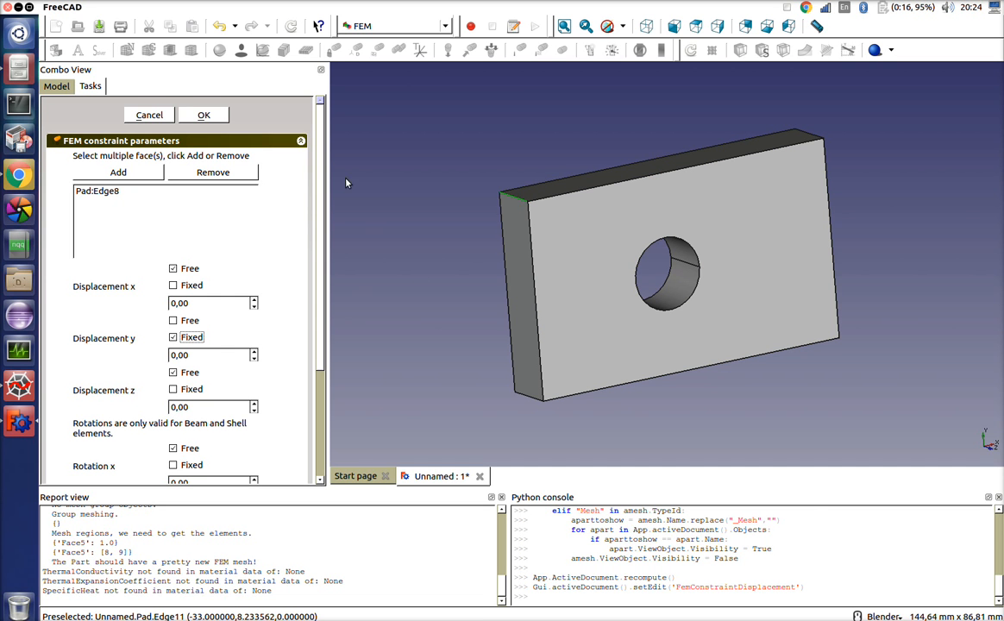
click(207, 114)
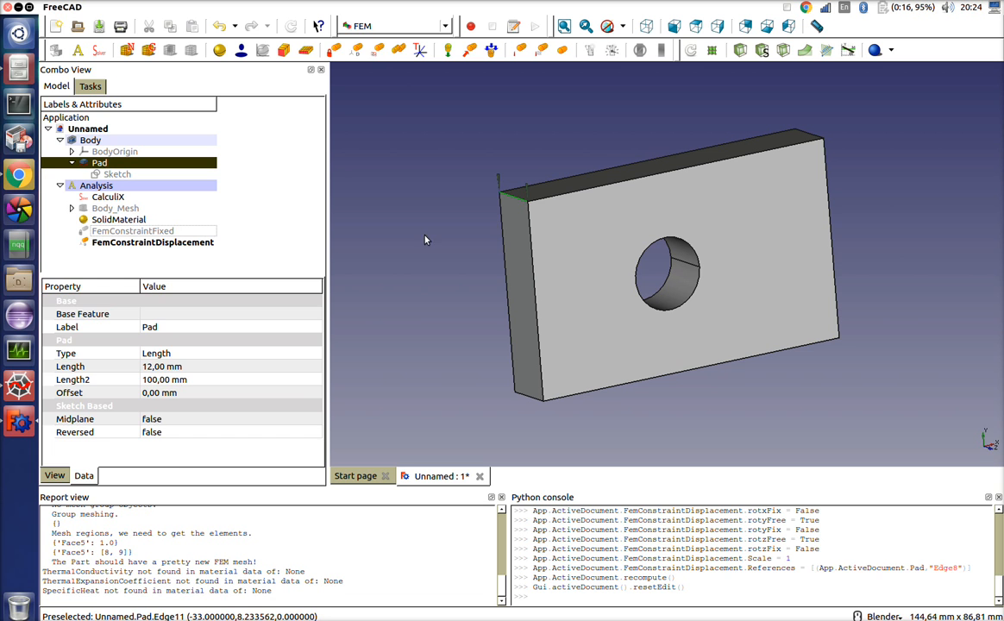
Add a displacement constraint on the plate's two short end faces (Face4 and Face2) with displacement x fixed.
click(353, 49)
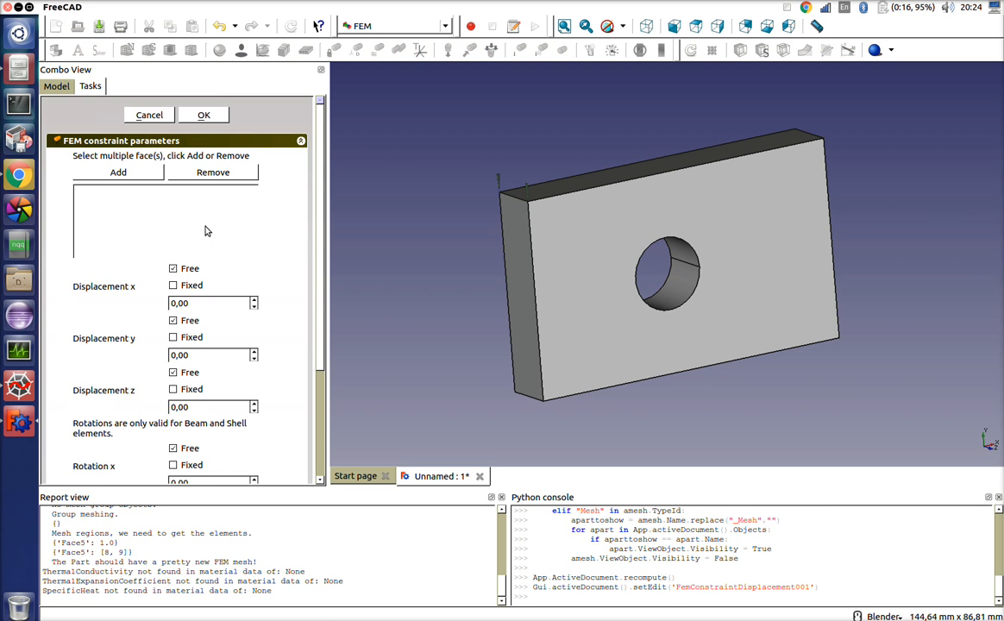
click(516, 284)
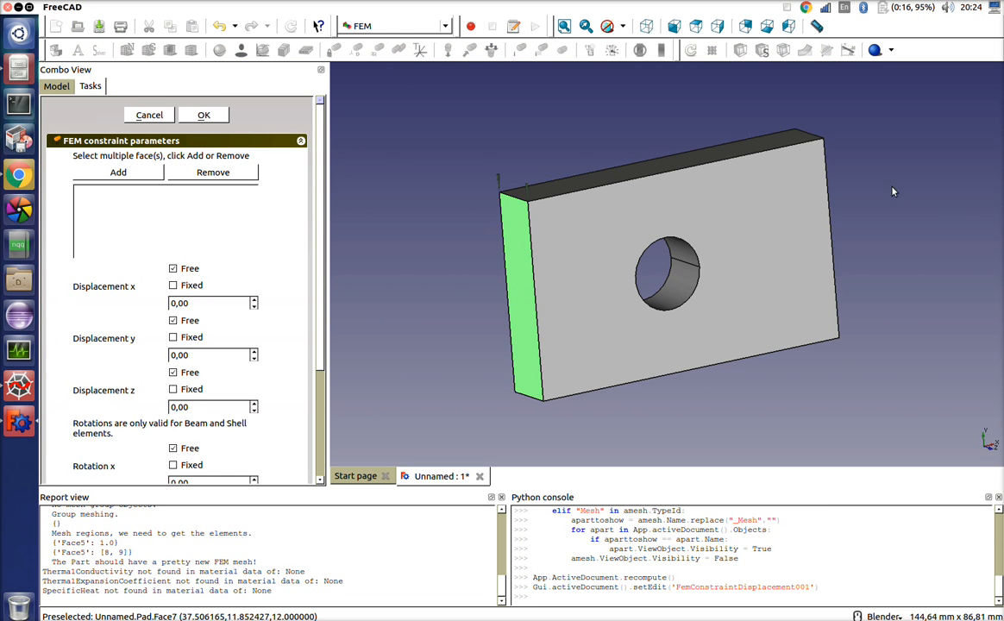
middle_drag(862, 218, 846, 254)
click(809, 260)
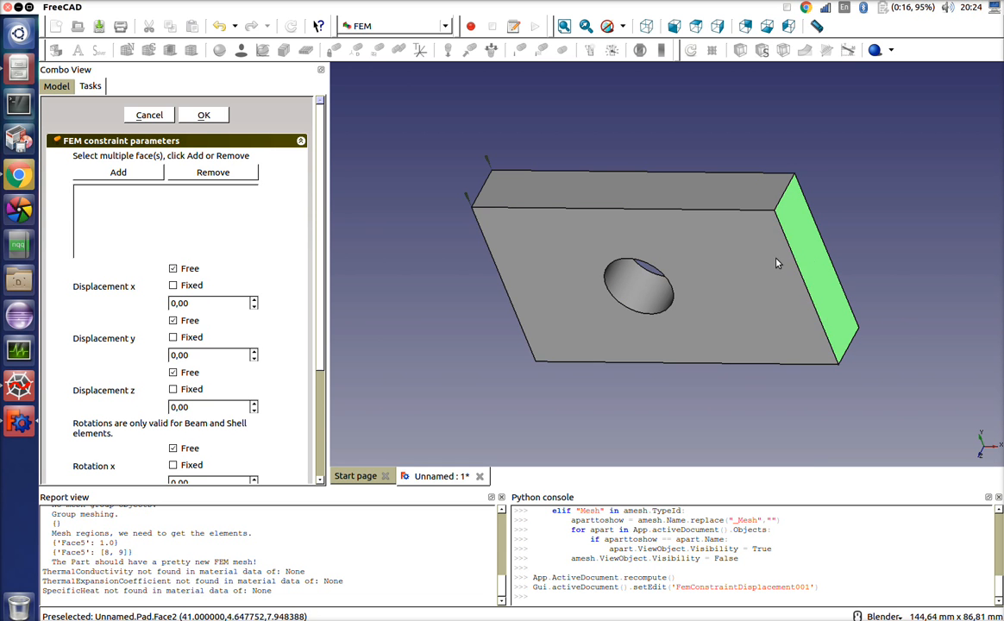
click(102, 175)
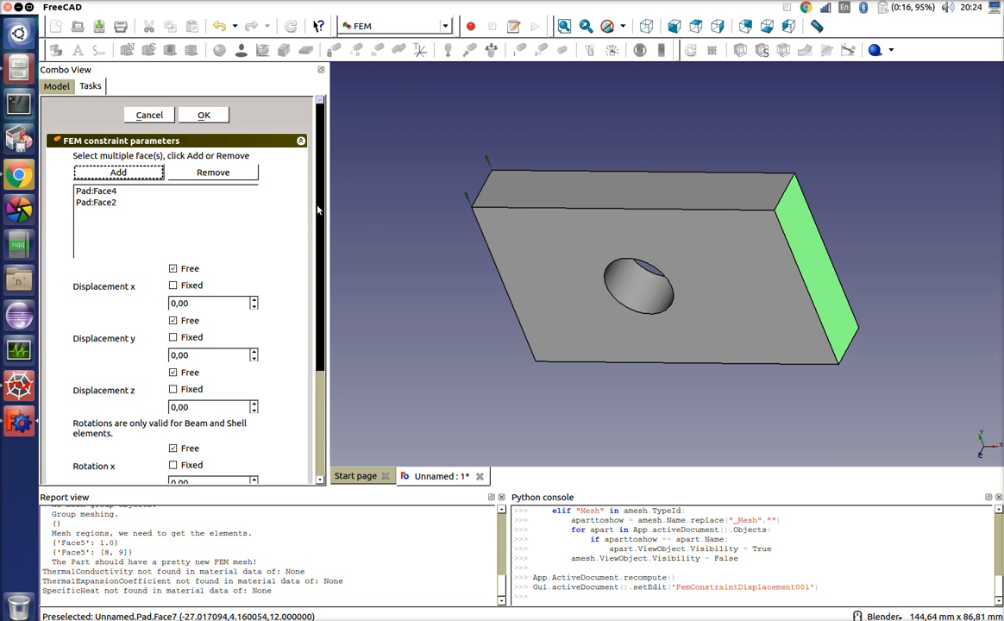
scroll(315, 227, down, 1)
scroll(315, 226, down, 1)
middle_drag(593, 280, 742, 291)
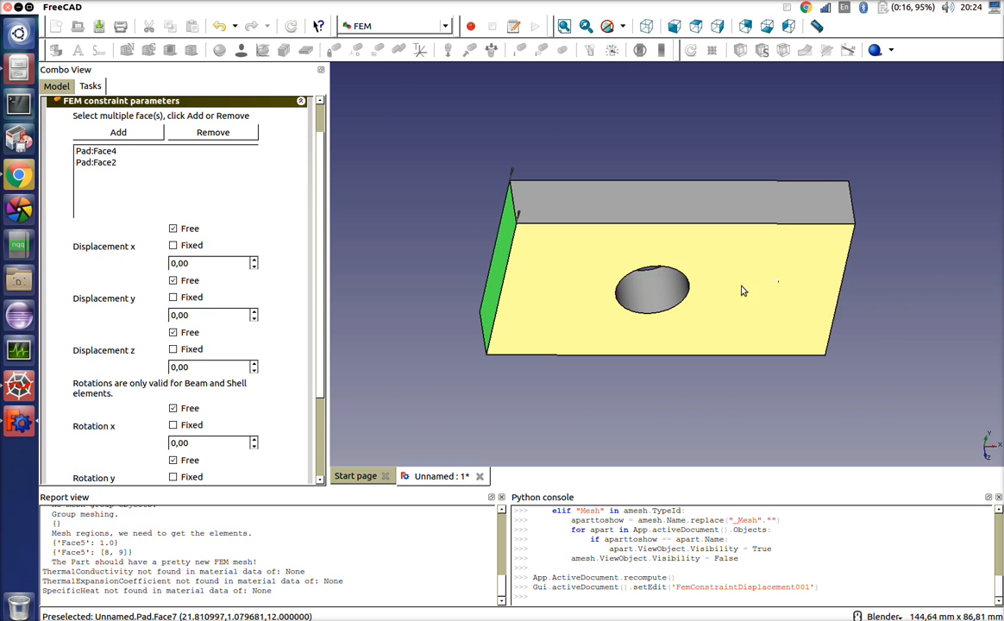
click(173, 246)
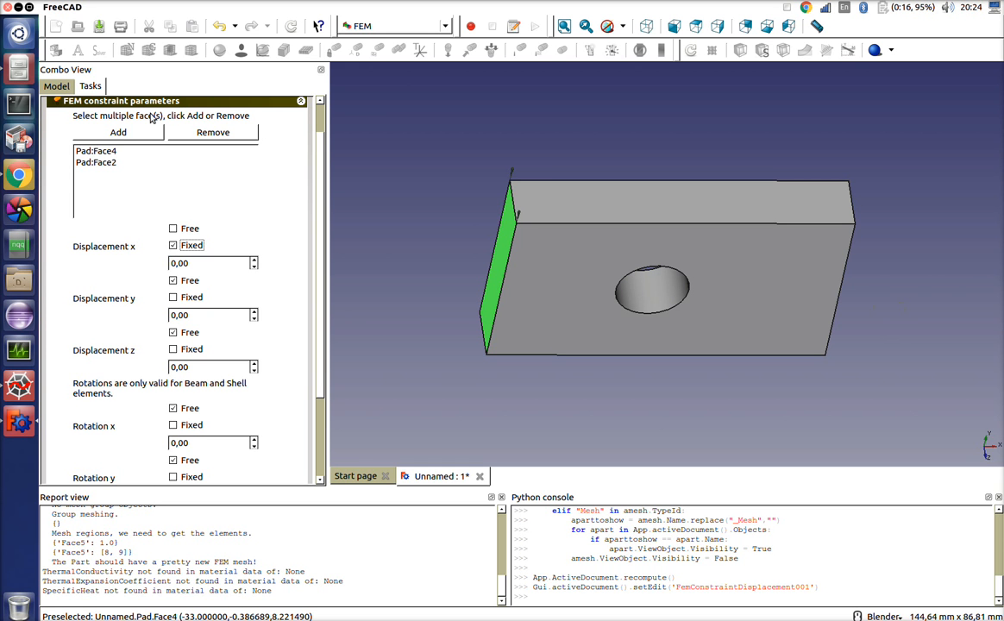
scroll(317, 202, up, 3)
click(203, 115)
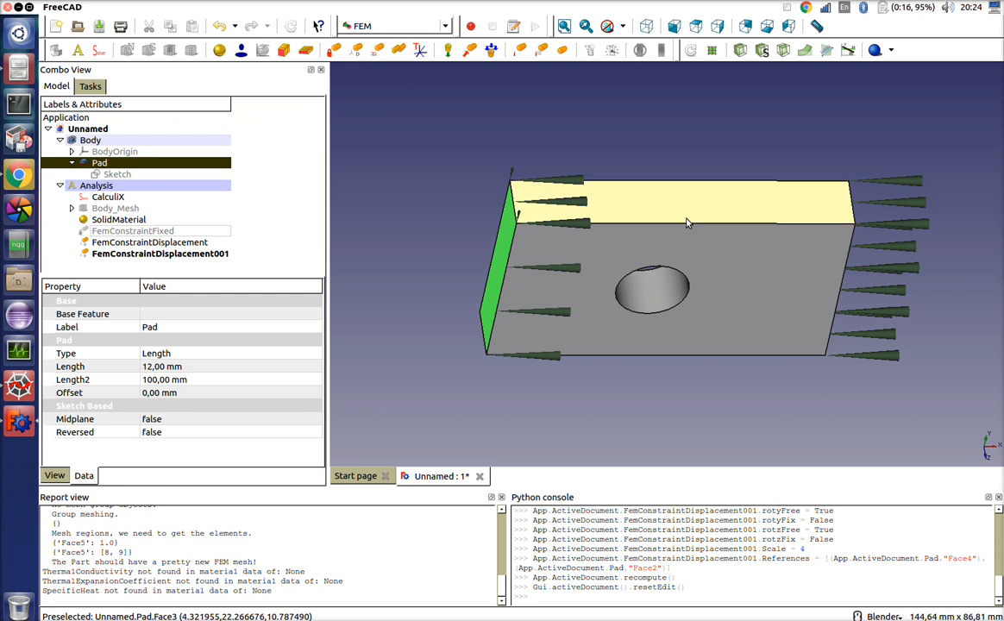
Add an initial temperature constraint of 300 K to the analysis.
middle_drag(825, 288, 596, 353)
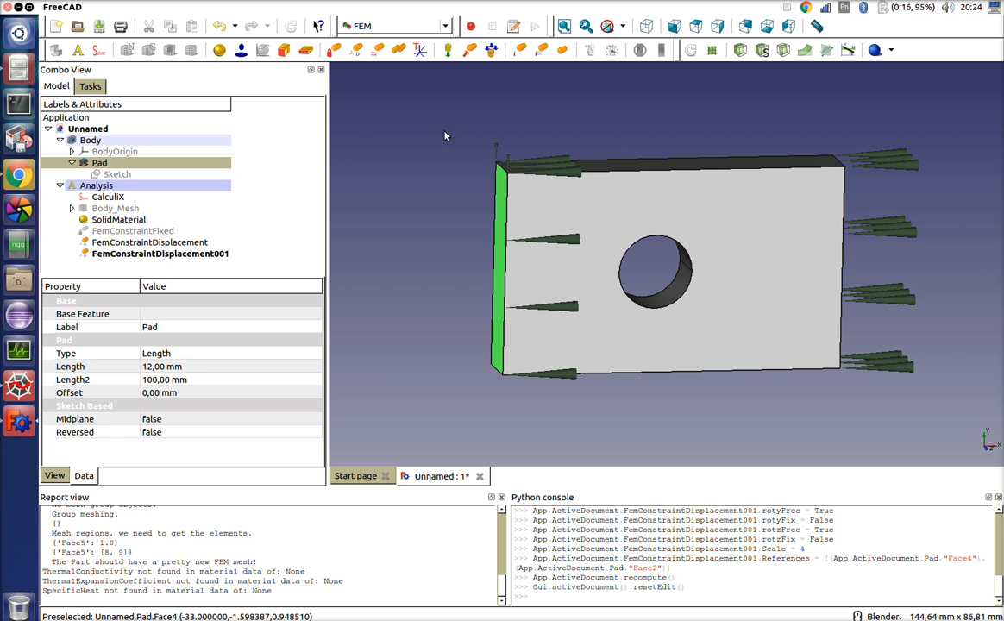
click(437, 120)
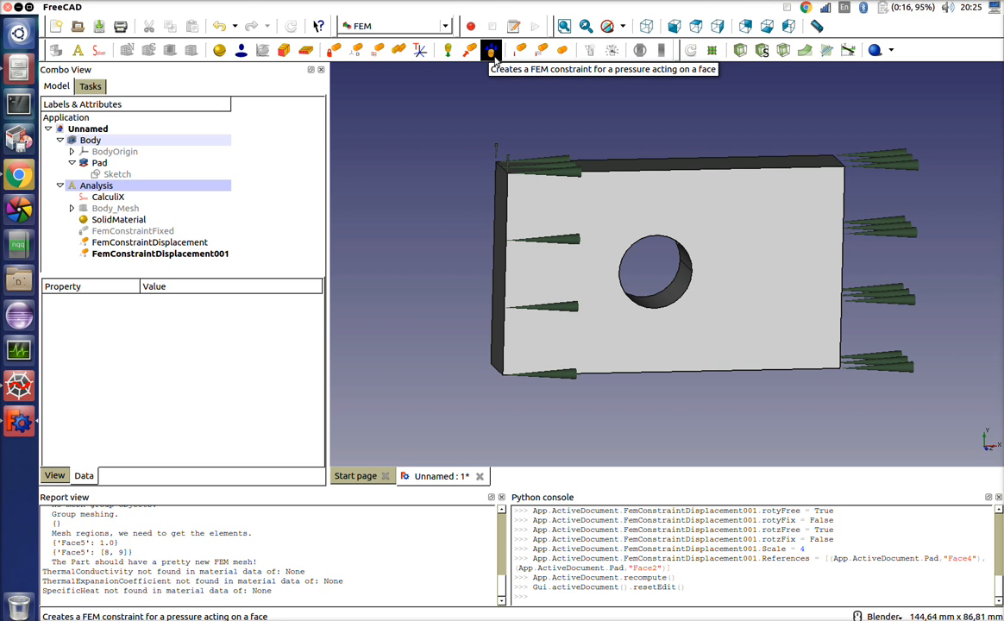
click(563, 50)
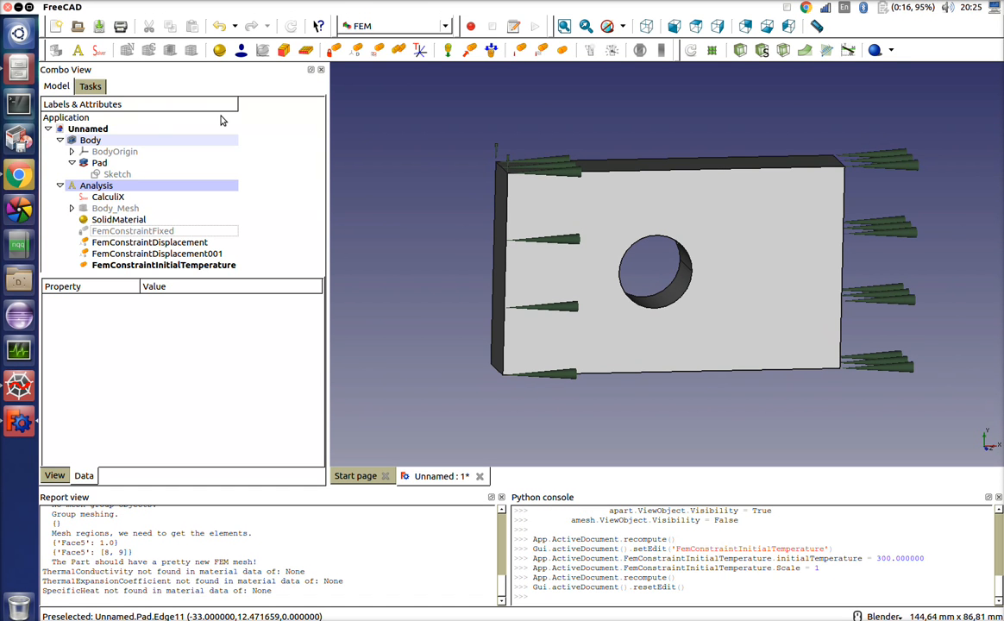
click(520, 52)
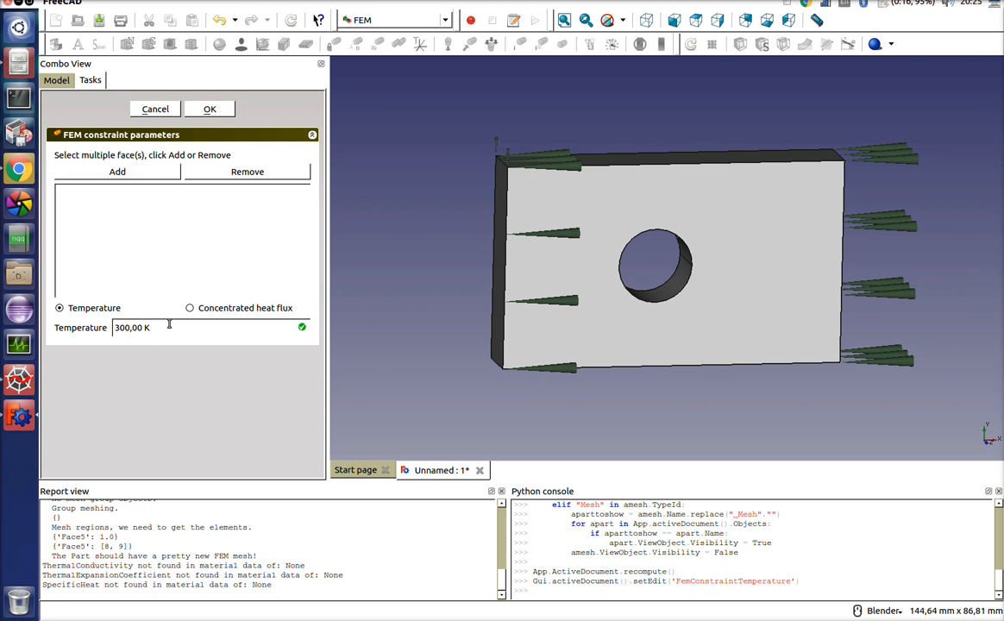
click(191, 308)
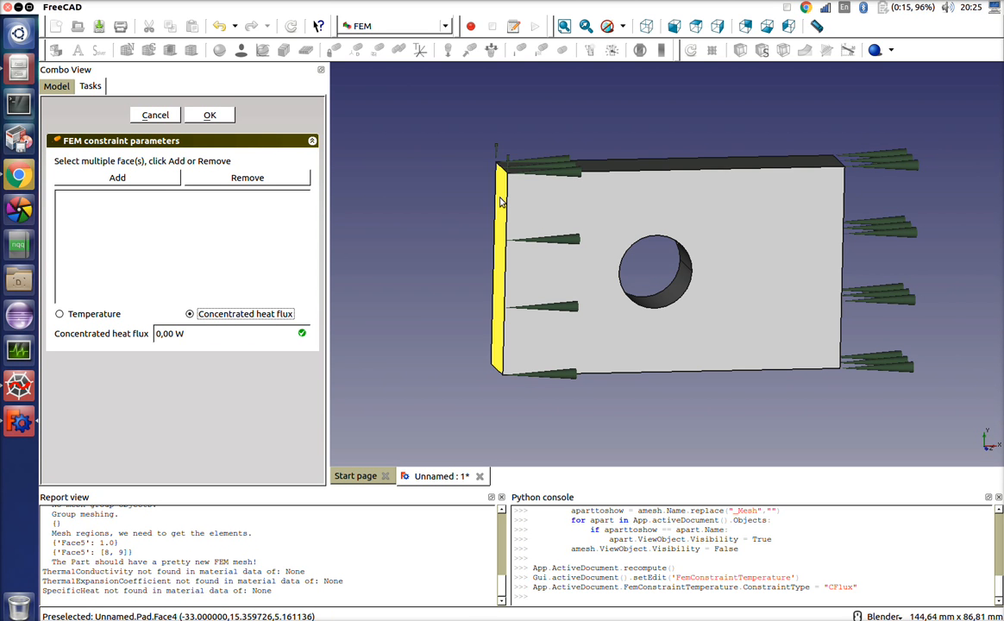
click(97, 316)
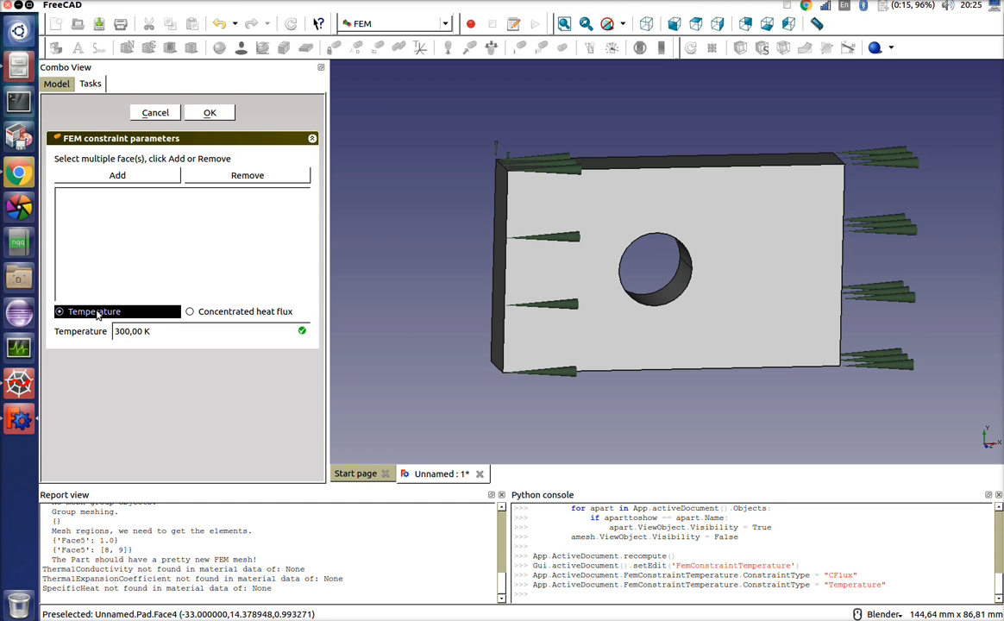
click(156, 116)
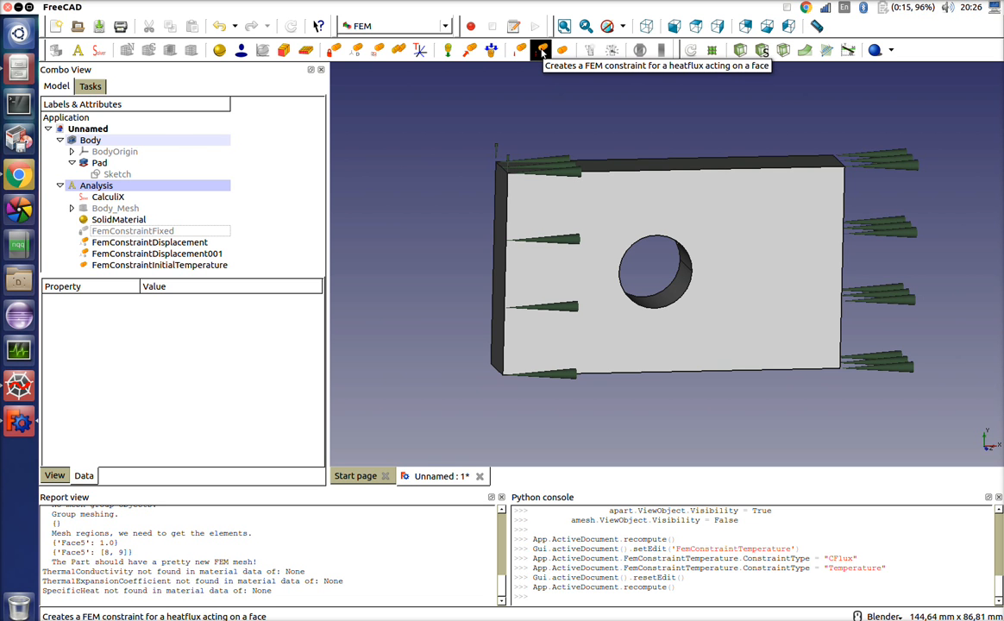
Add a heat flux constraint on end face Face4 using surface convection, film coefficient 10 W/m^2/K and ambient temperature 300 K.
click(542, 50)
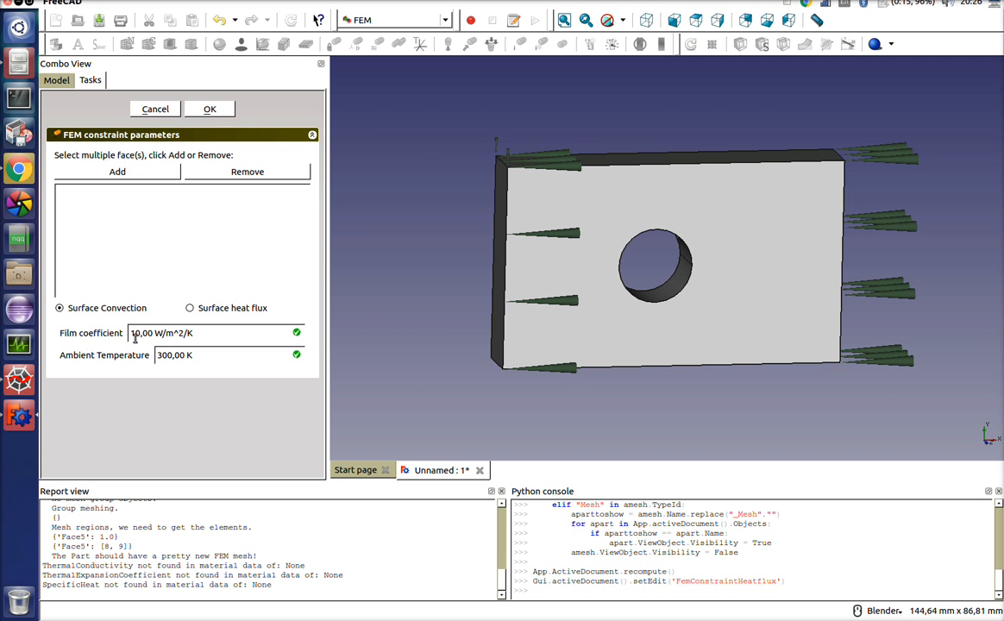
click(191, 309)
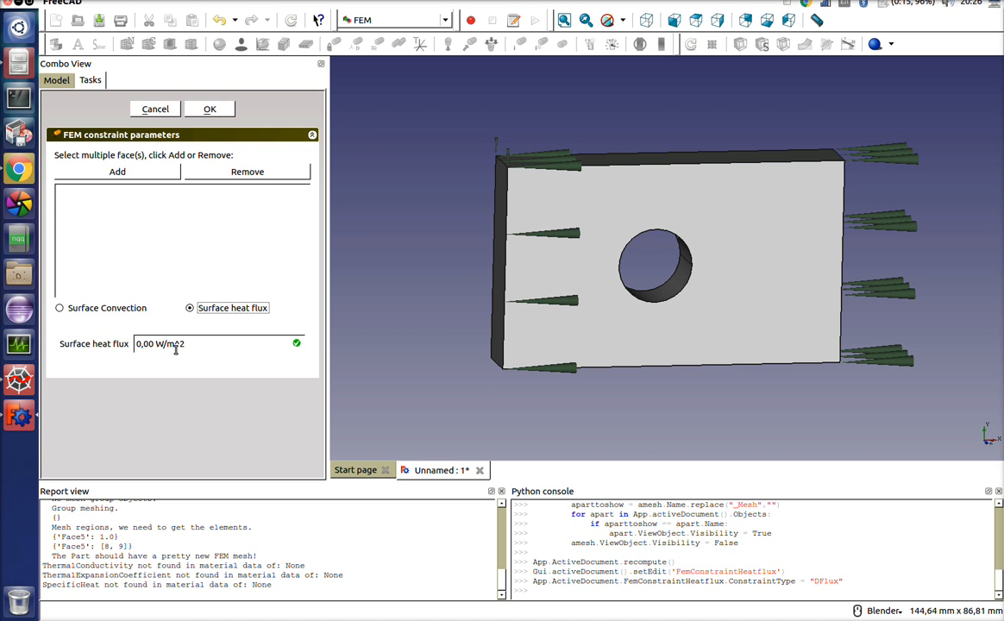
click(127, 308)
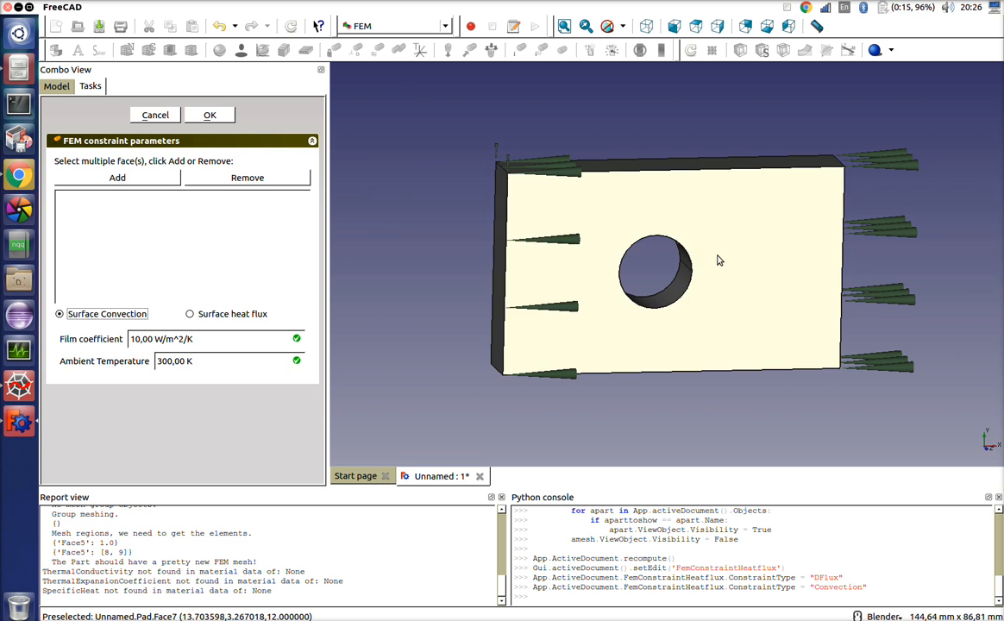
mouse_move(518, 269)
middle_down()
mouse_move(494, 277)
mouse_move(511, 280)
middle_up()
click(511, 281)
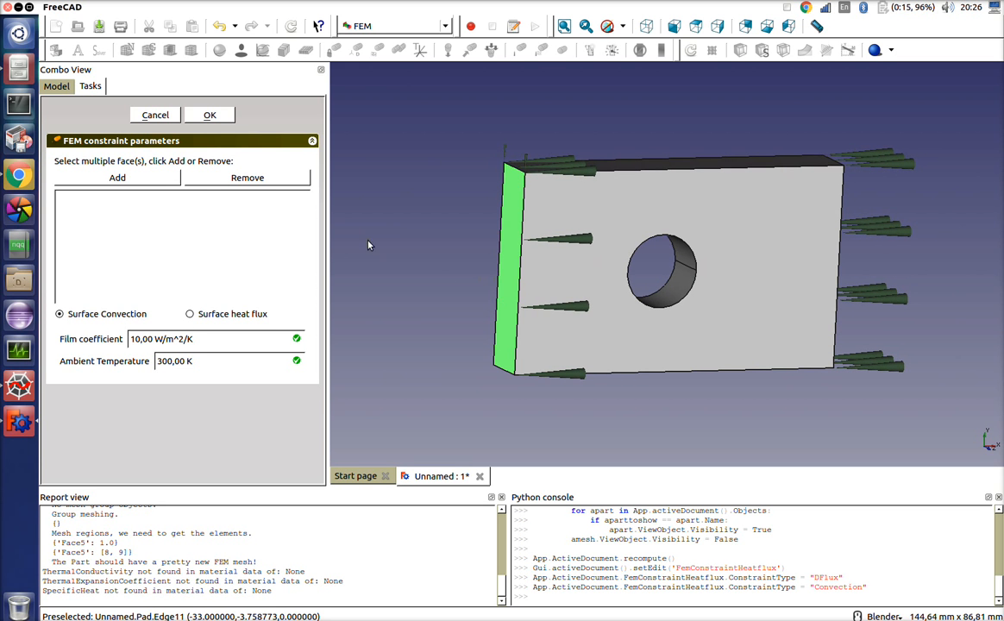
click(118, 178)
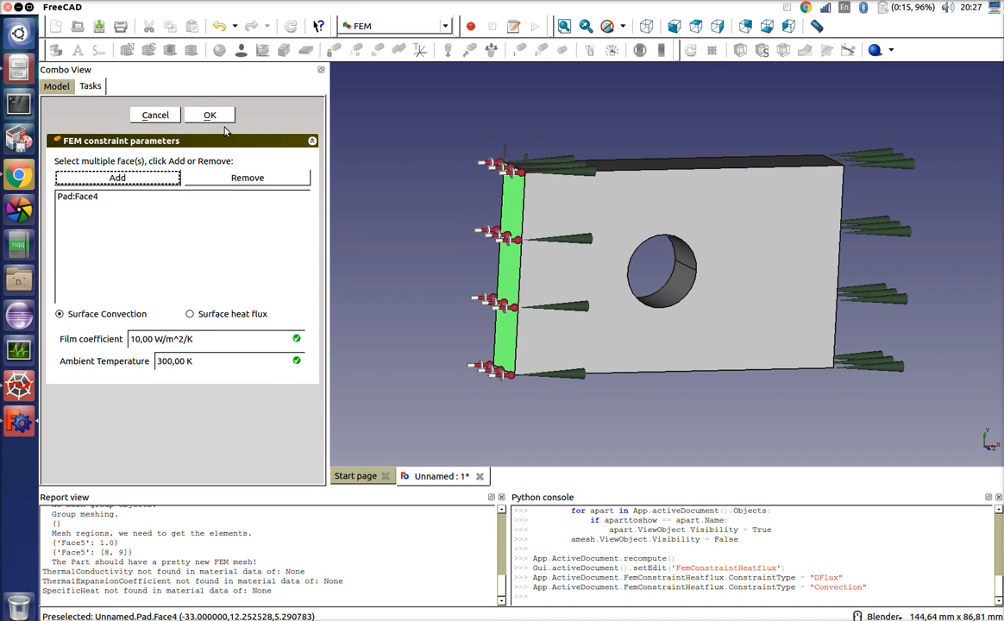
click(211, 110)
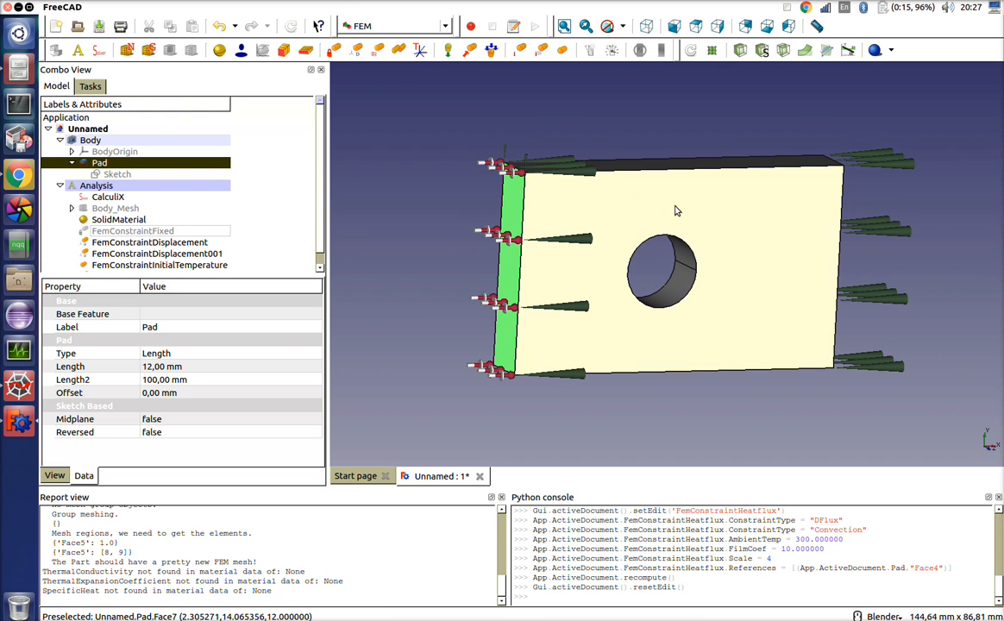
Add a surface convection heat flux constraint on the opposite end face (Face2) with film coefficient 10 W/m^2/K and ambient temperature 500 K.
middle_drag(677, 209, 648, 259)
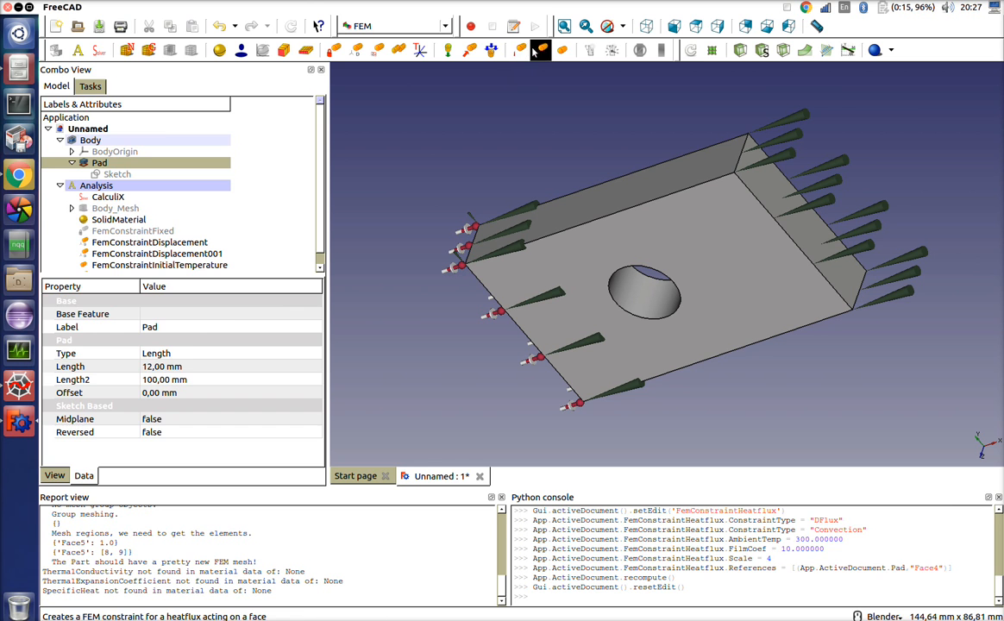
click(538, 50)
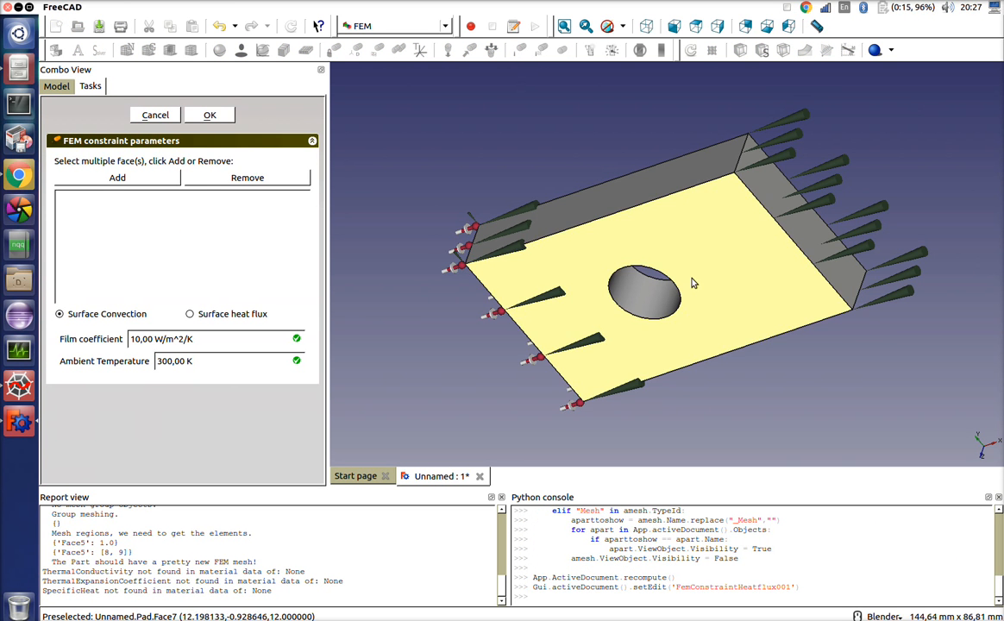
click(770, 205)
click(119, 176)
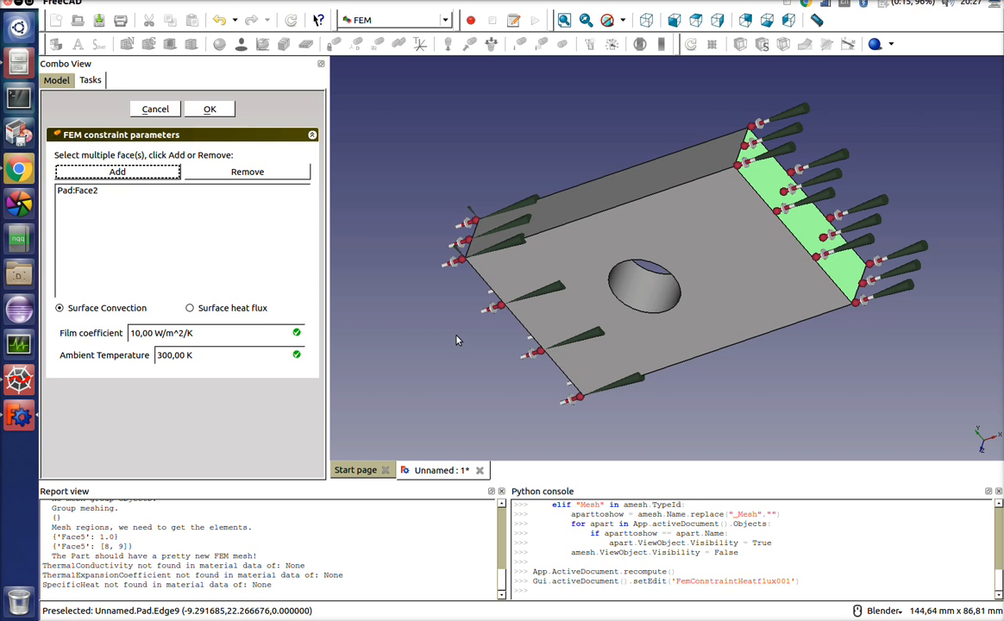
middle_drag(457, 339, 536, 294)
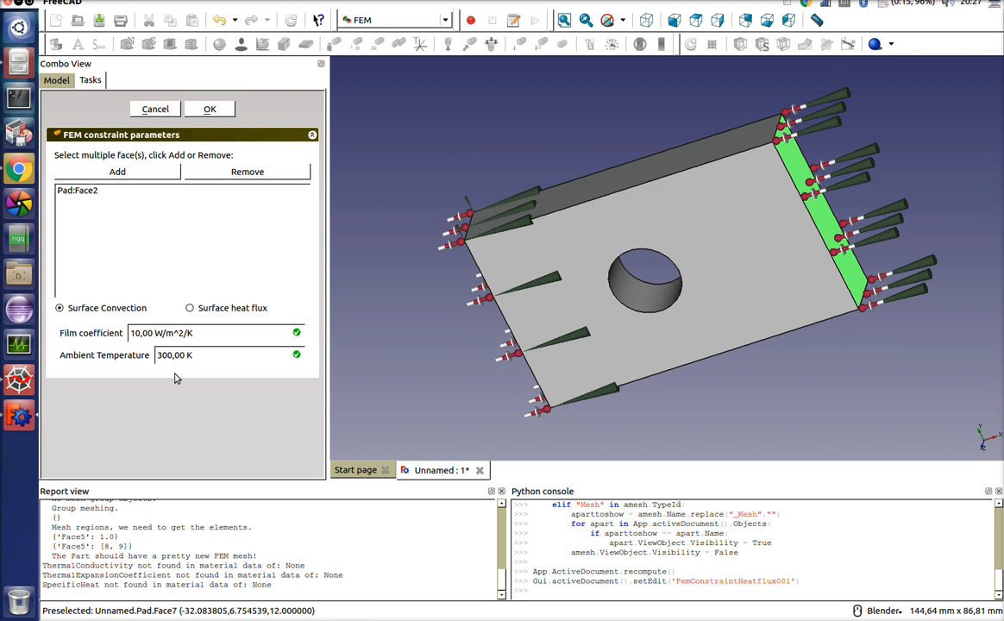
key(BackSpace)
text(5)
click(210, 110)
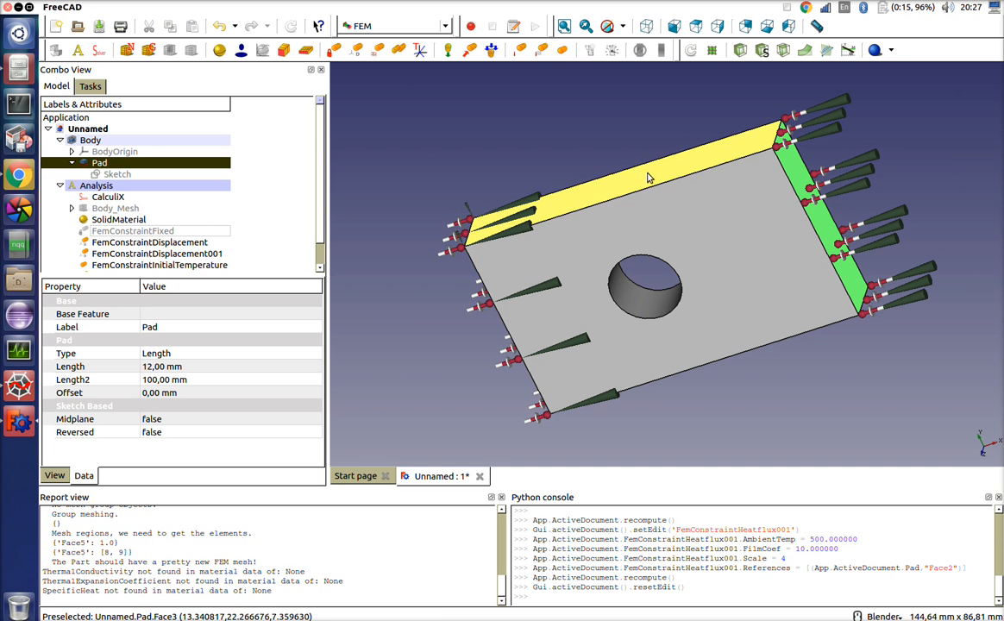
middle_drag(650, 175, 723, 178)
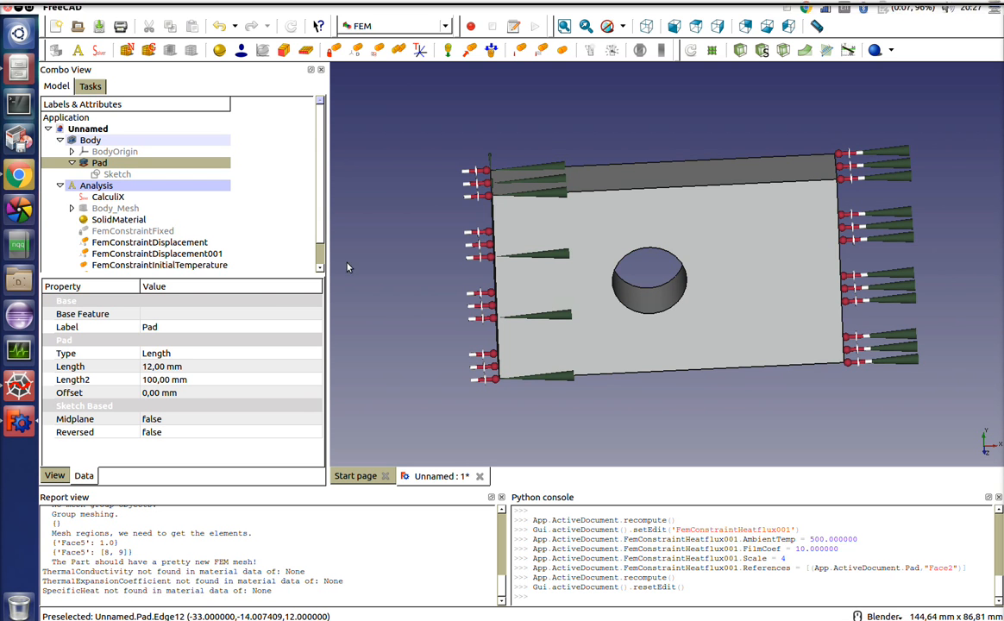
Examine the CalculiX solver's properties, including the analysis type, split input writer and thermo mech steady state settings.
scroll(295, 213, down, 1)
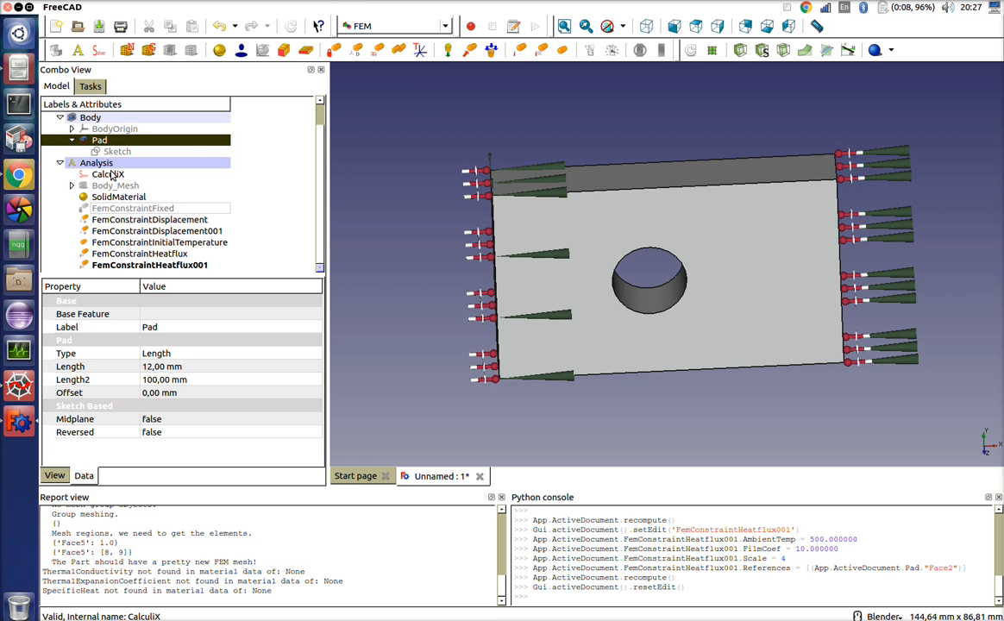
click(108, 175)
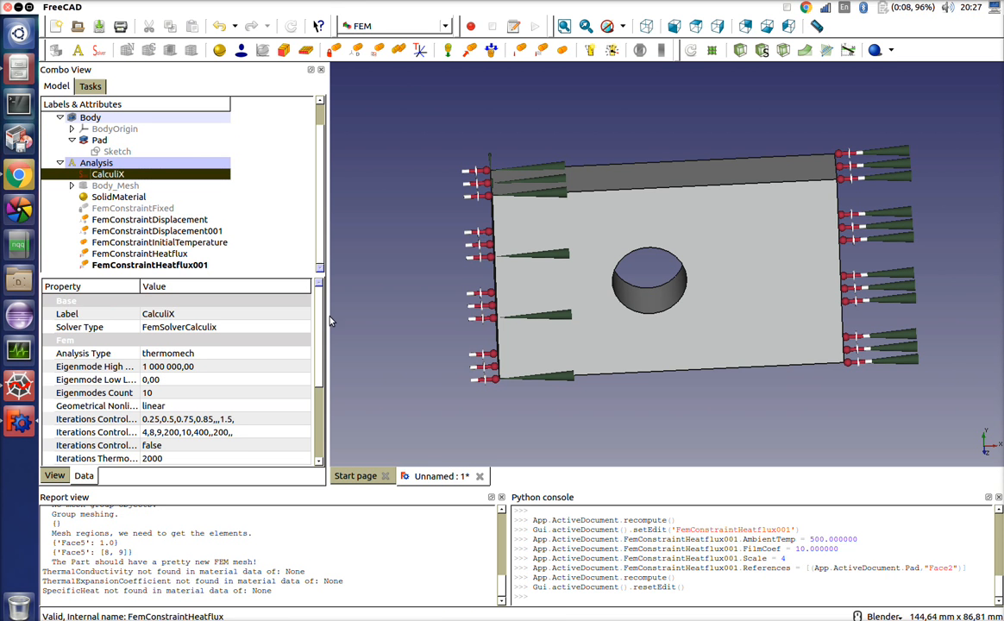
scroll(321, 360, down, 1)
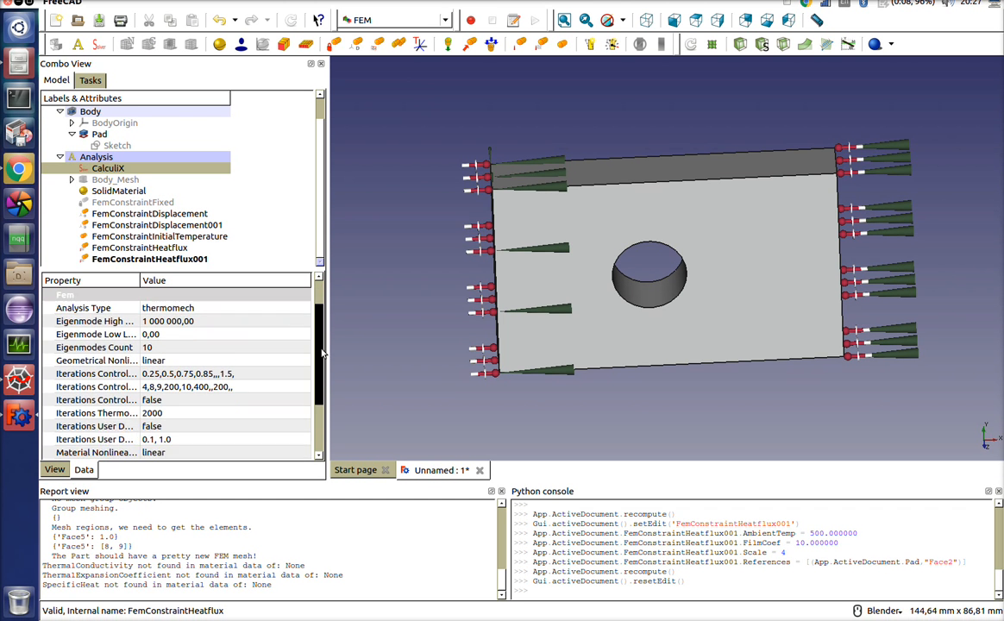
scroll(321, 354, down, 2)
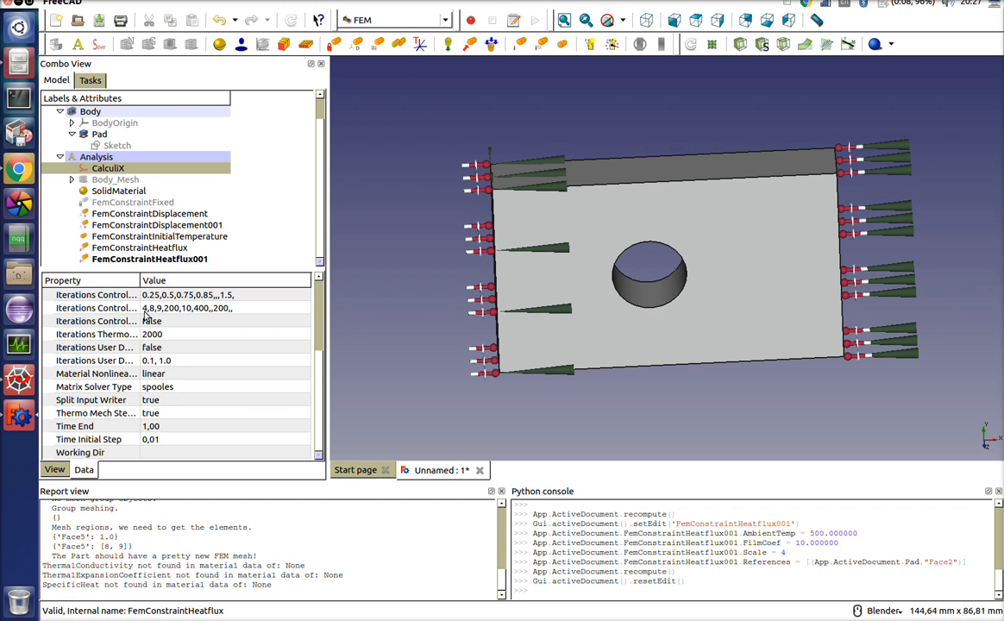
drag(140, 280, 162, 280)
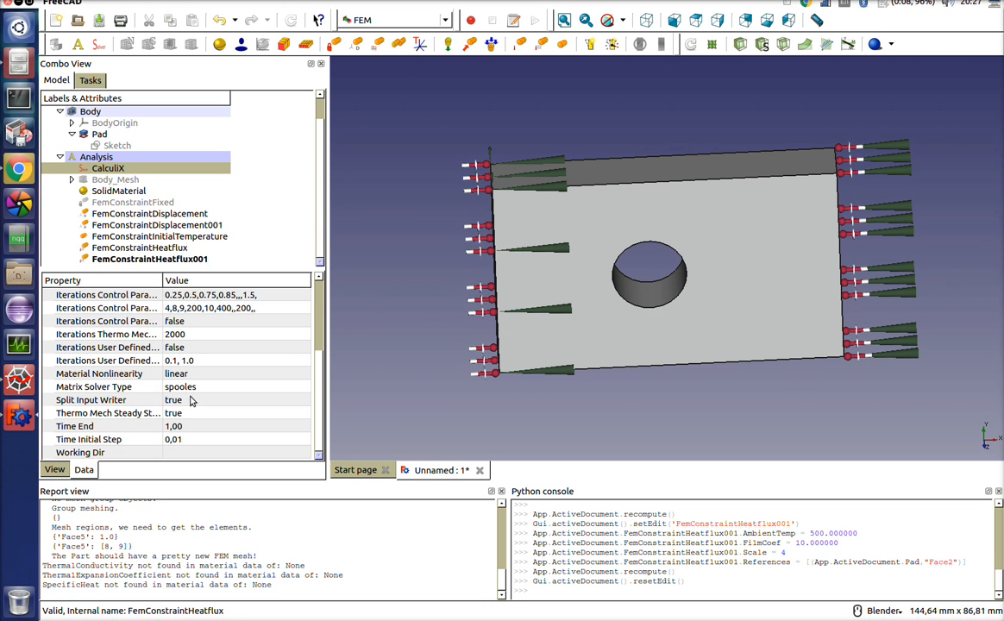
click(189, 400)
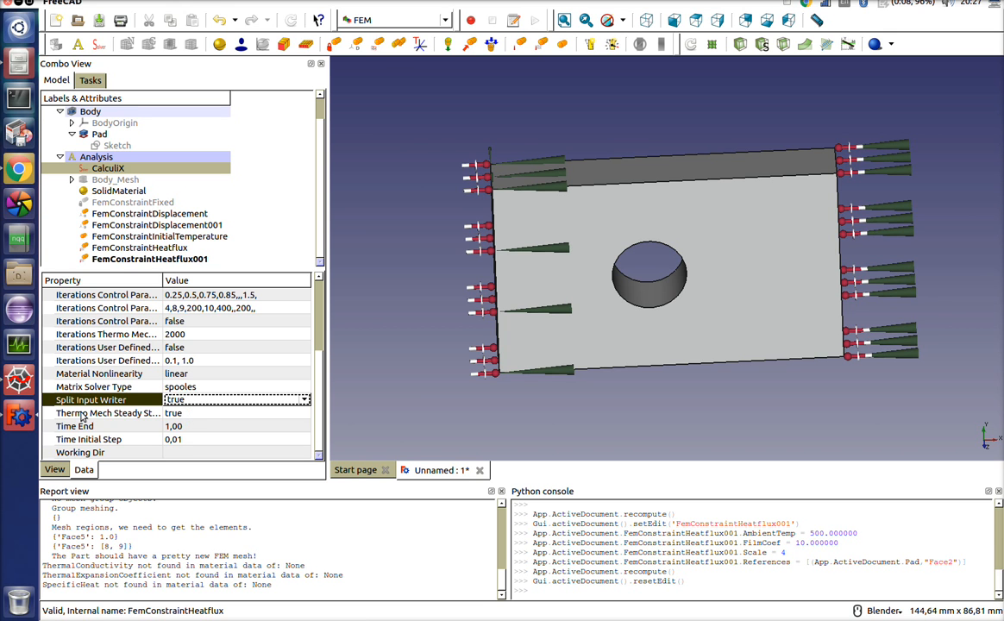
click(188, 415)
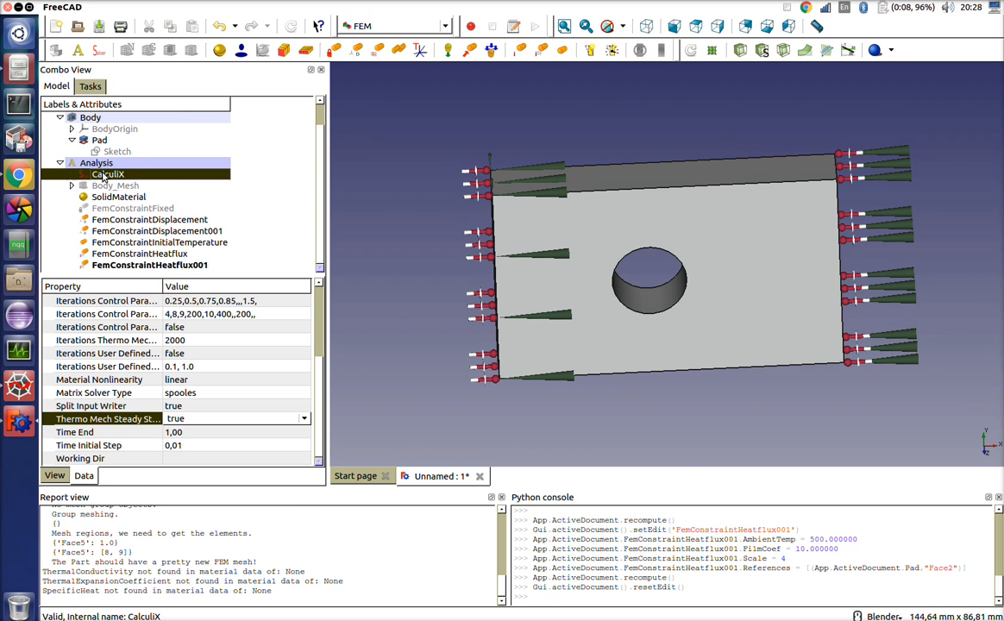
Open the CalculiX solver's analysis settings and choose /tmp as the working directory.
double_click(103, 169)
click(297, 179)
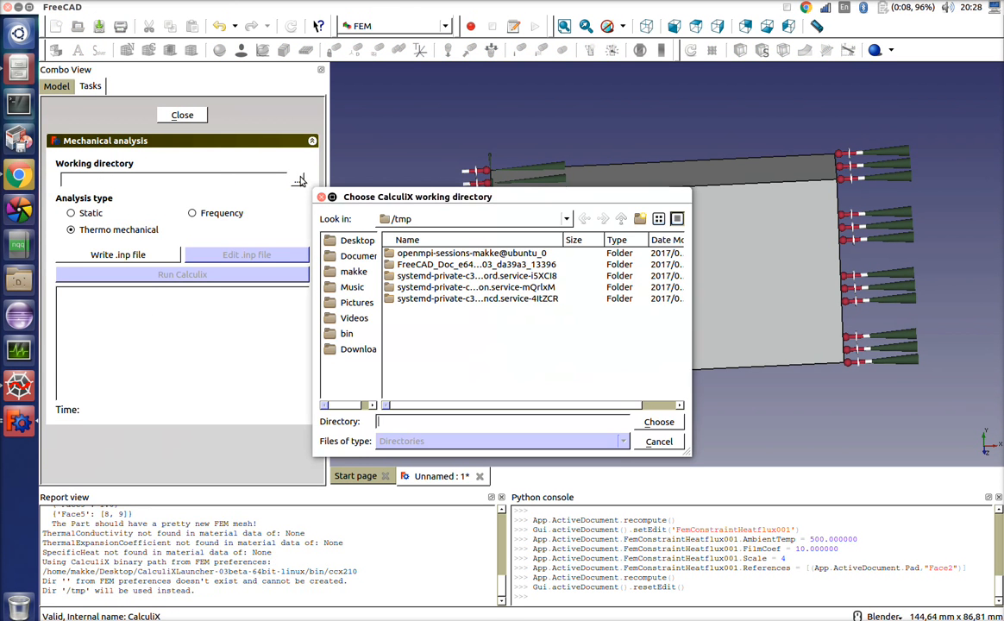
click(659, 416)
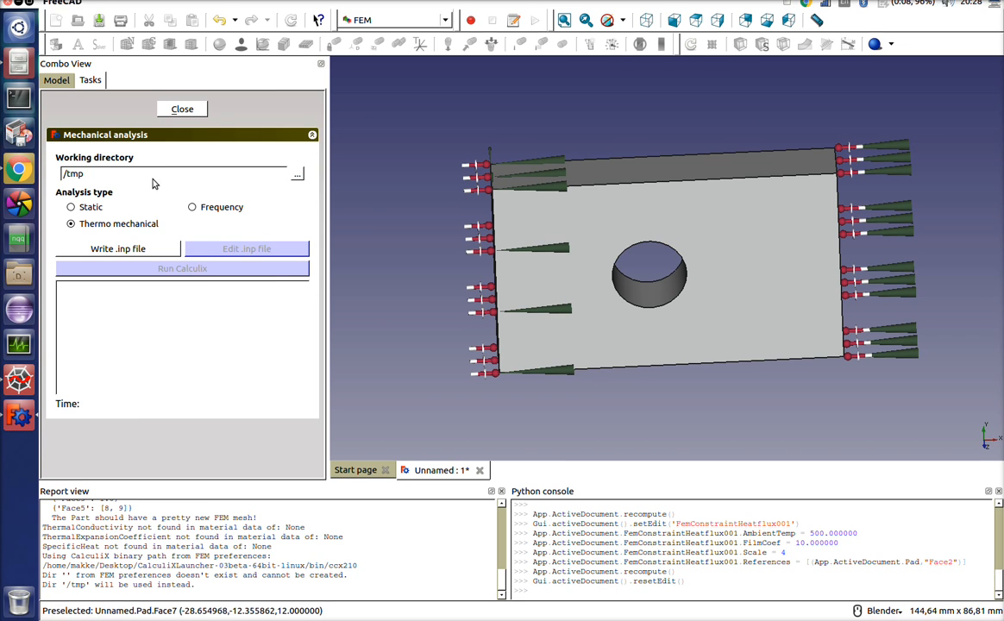
Write the CalculiX input file and open it to check the Body_Mesh include lines for mesh elements and node sets.
click(113, 255)
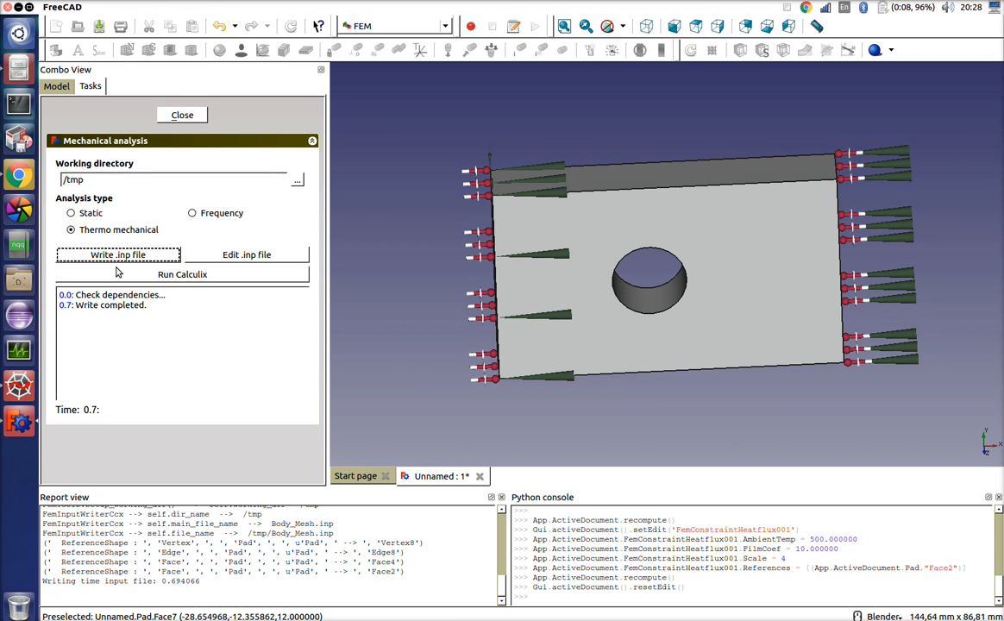
click(253, 250)
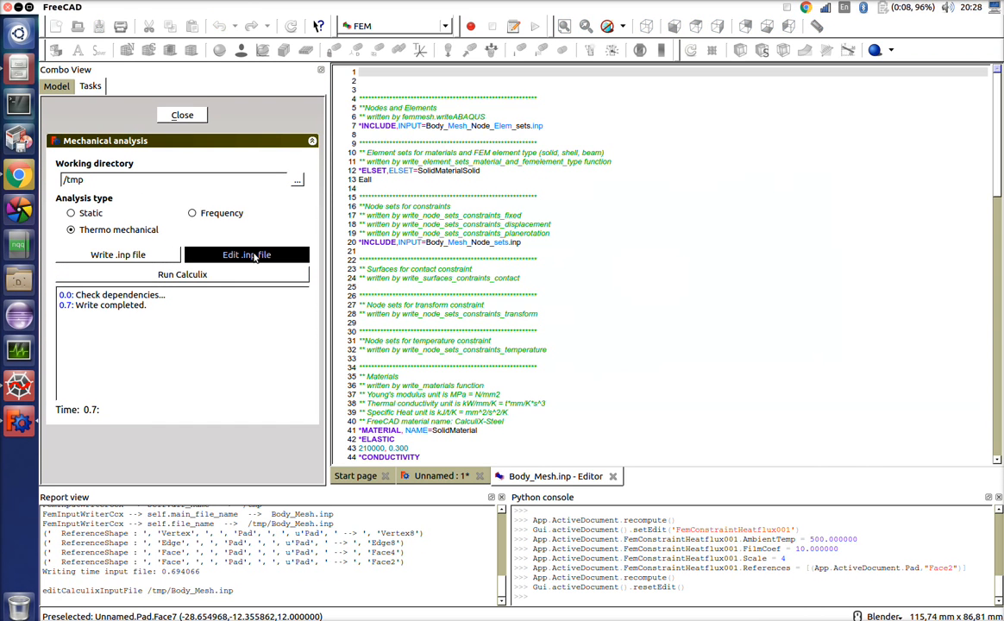
click(361, 119)
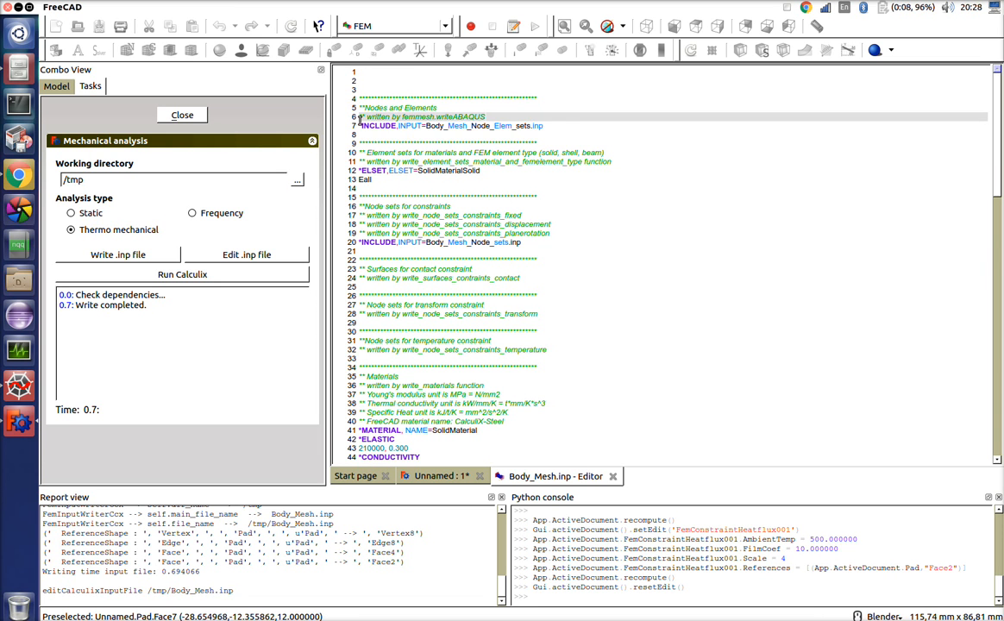
drag(360, 120, 570, 125)
click(360, 128)
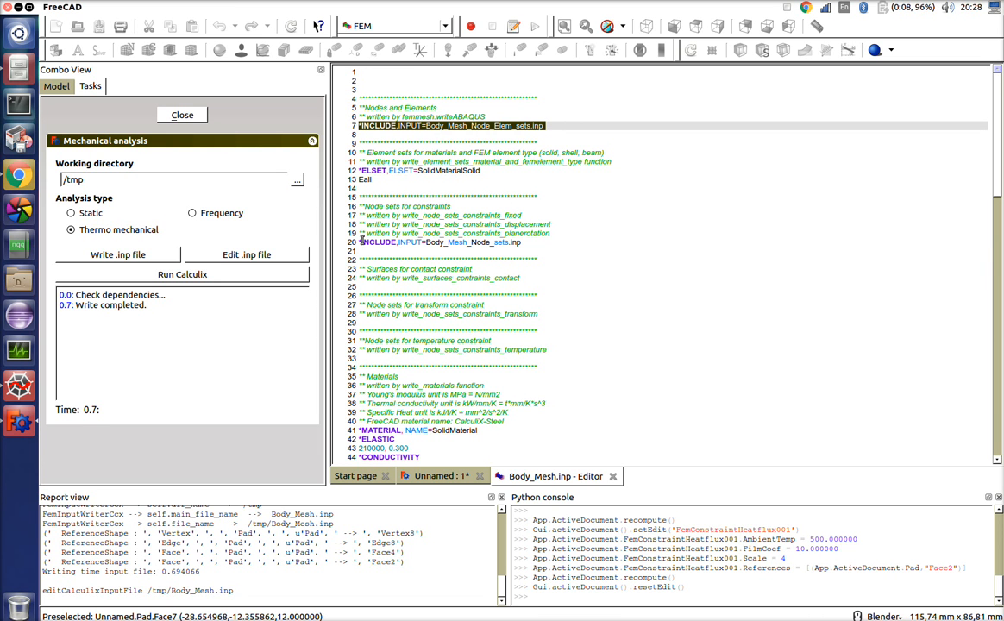
drag(360, 242, 531, 246)
Examine the input file's material, initial temperature, boundary constraint and convective heat flux sections.
scroll(532, 248, down, 4)
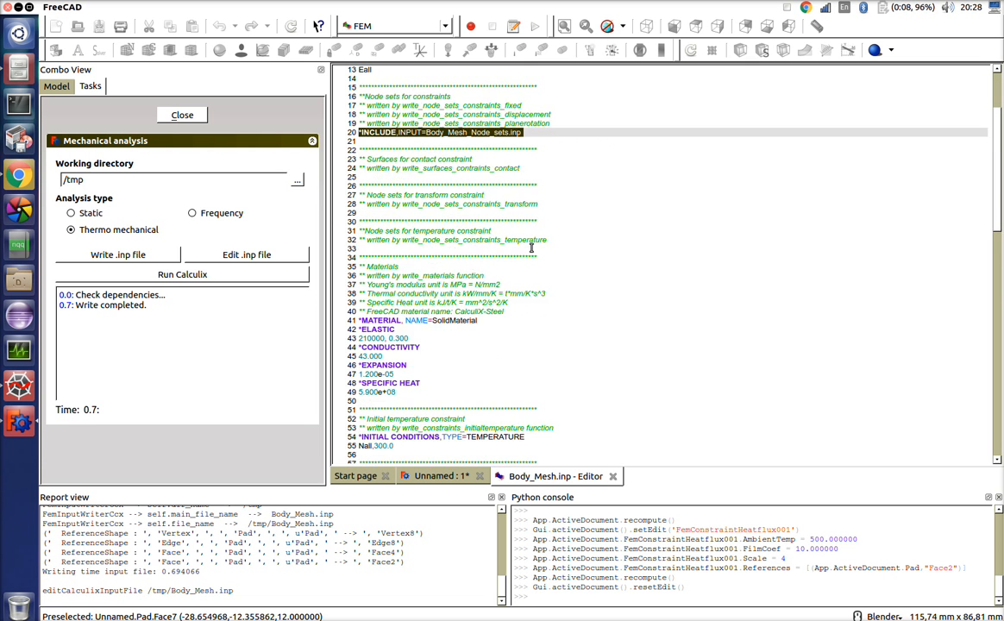
scroll(531, 248, down, 9)
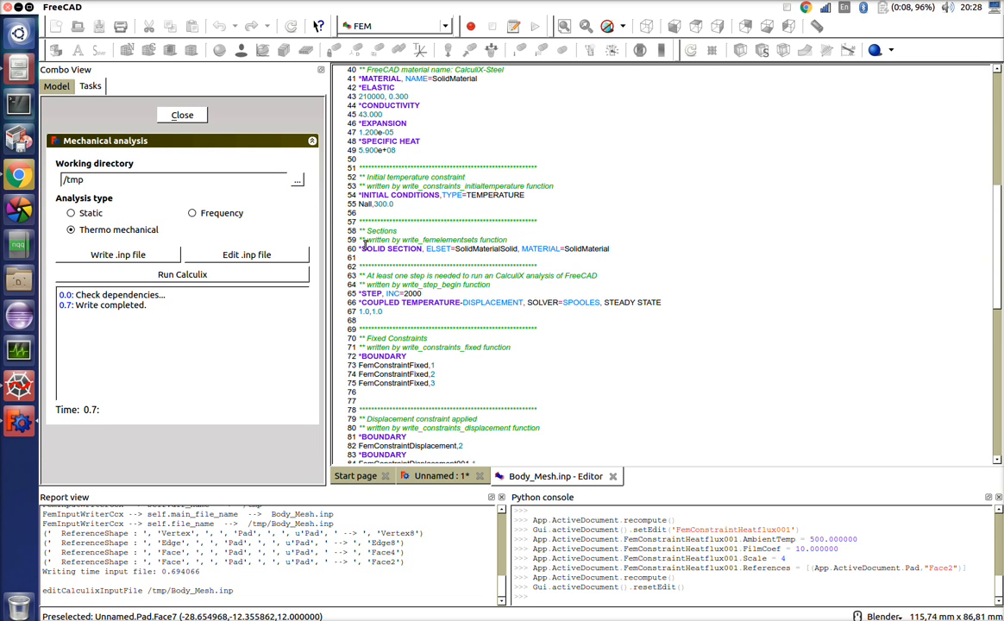
scroll(364, 250, down, 10)
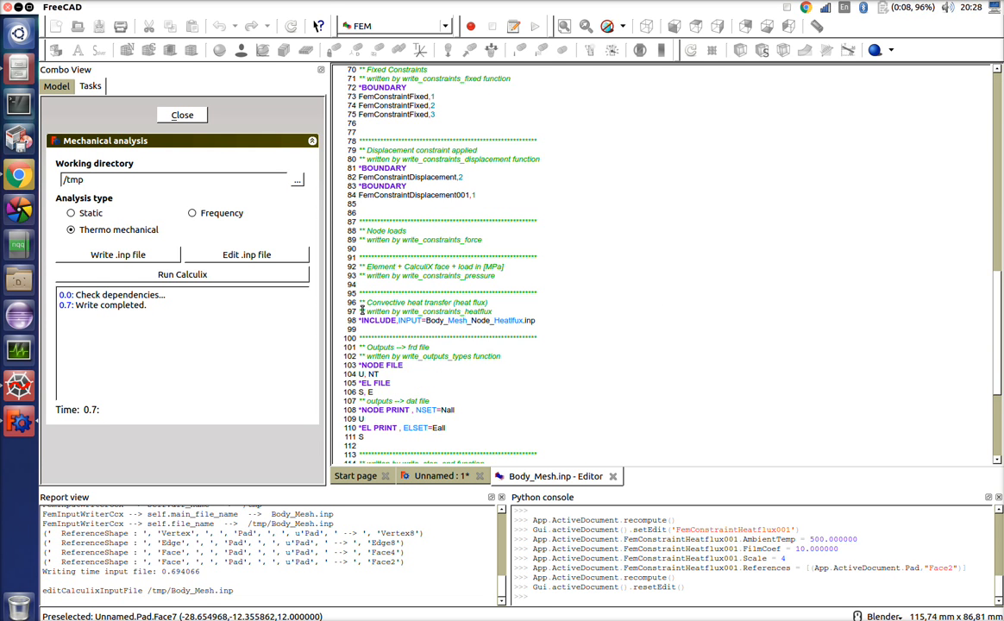
drag(362, 312, 443, 324)
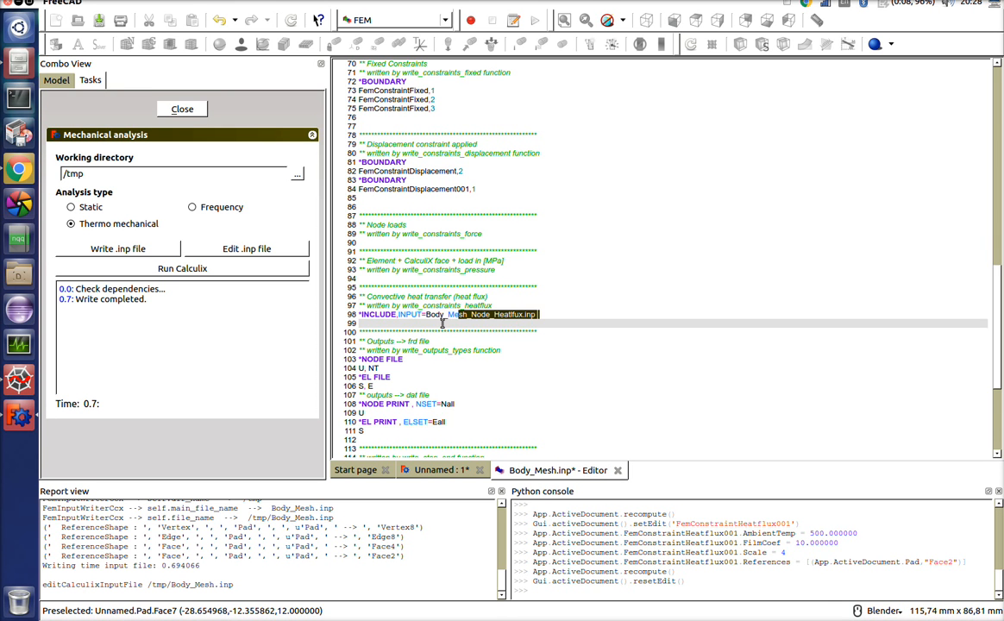
scroll(443, 324, up, 4)
scroll(441, 315, down, 3)
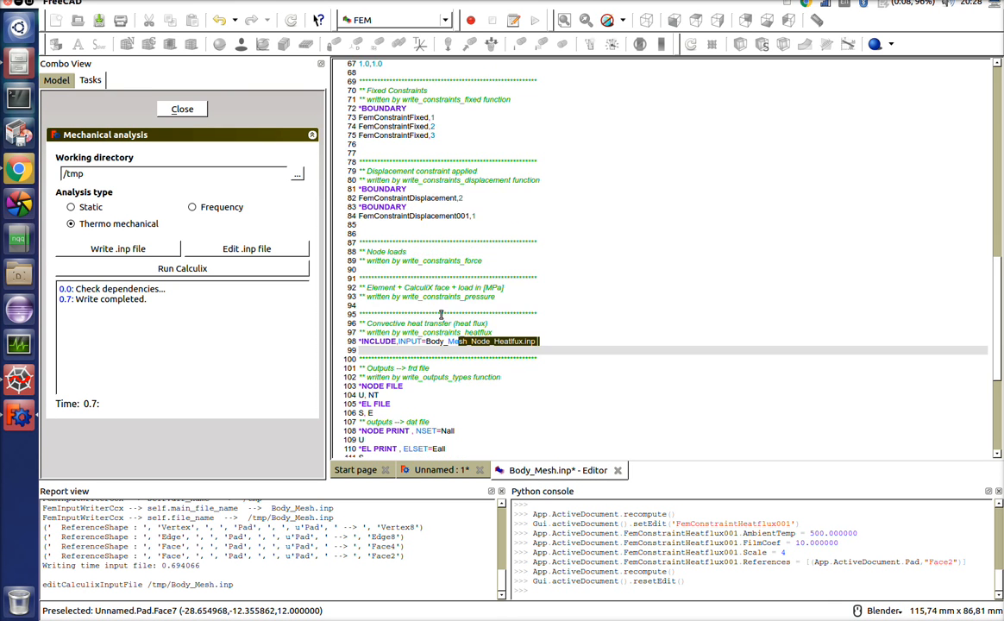
scroll(441, 315, up, 6)
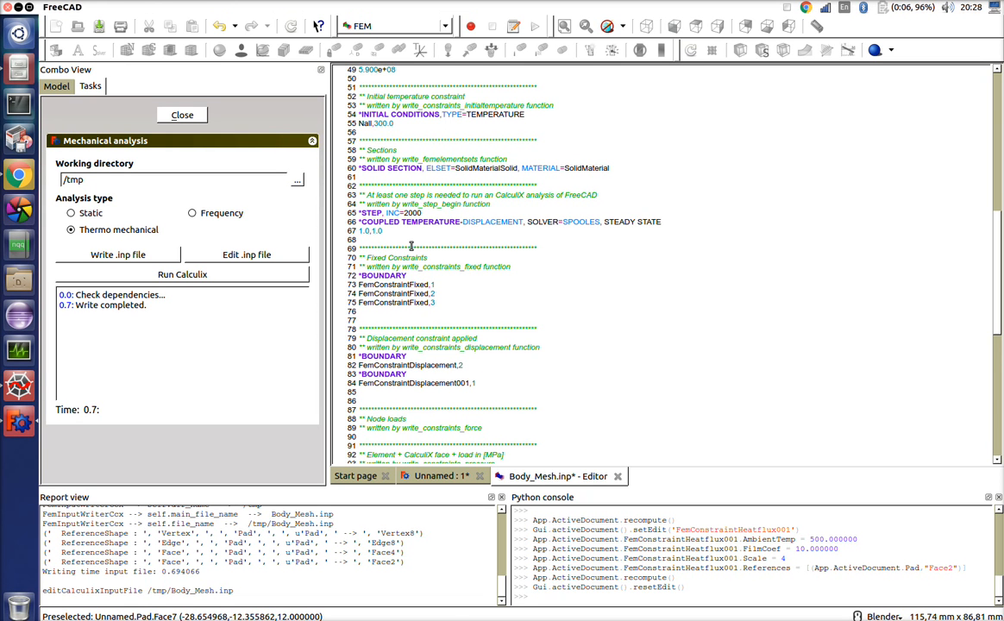
scroll(414, 246, down, 3)
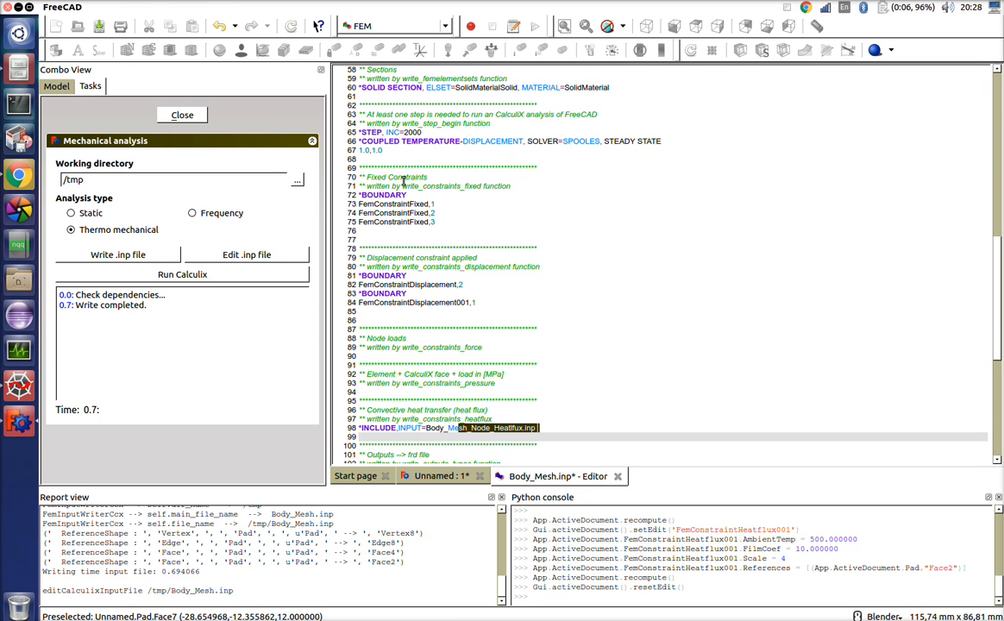
Check the analysis step block from *STEP to *END STEP and close the input file without saving changes.
drag(358, 132, 420, 132)
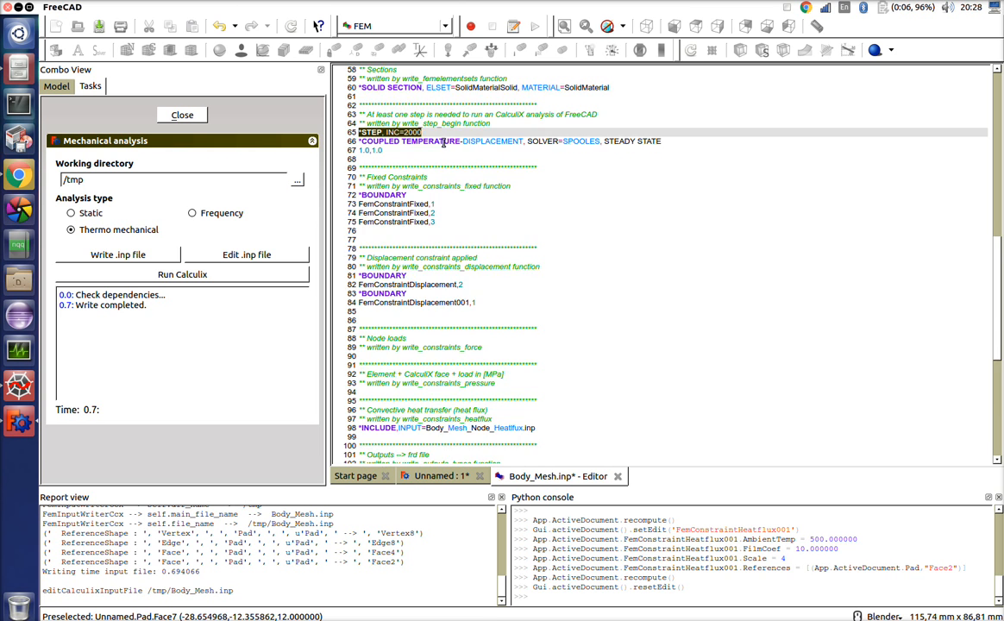
scroll(444, 143, down, 9)
click(361, 338)
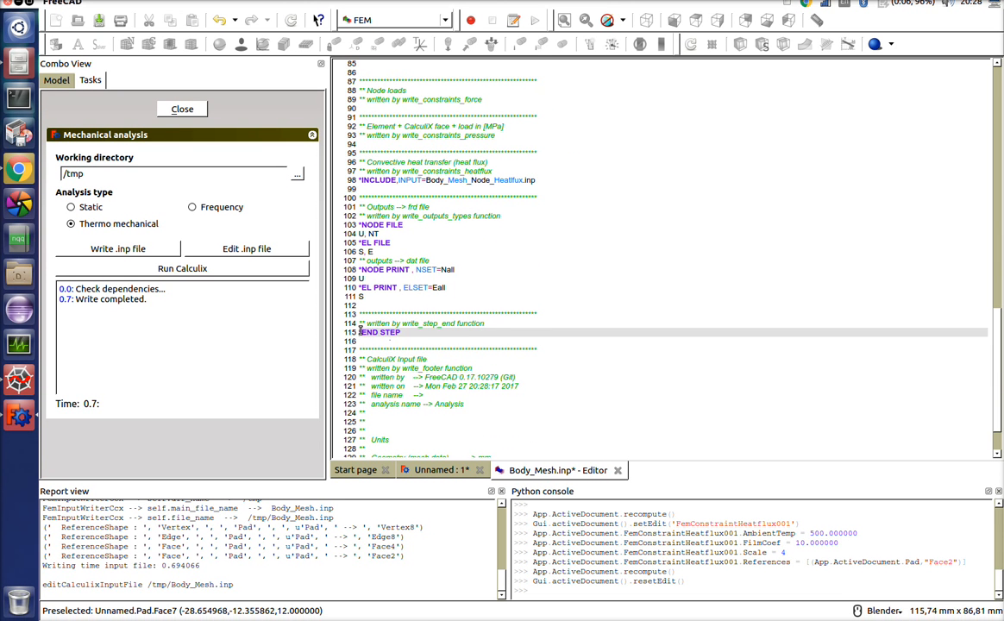
scroll(401, 332, up, 17)
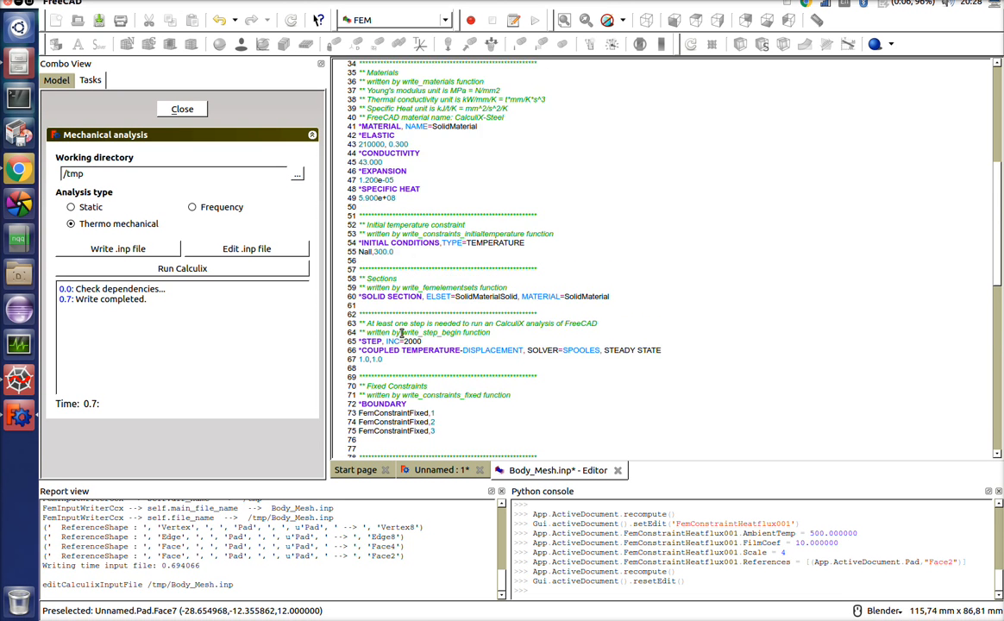
scroll(401, 332, up, 5)
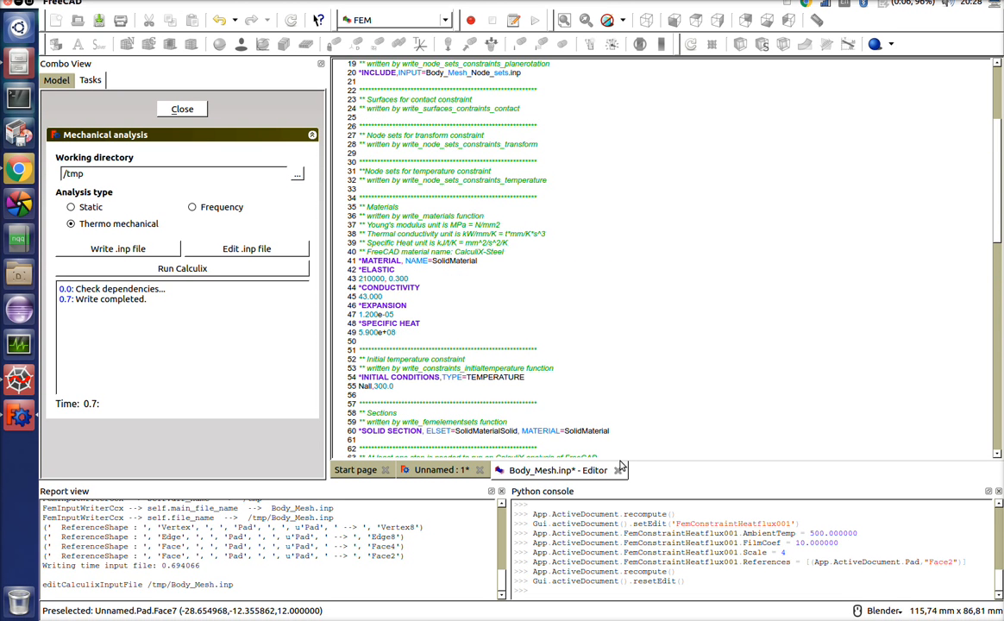
click(618, 470)
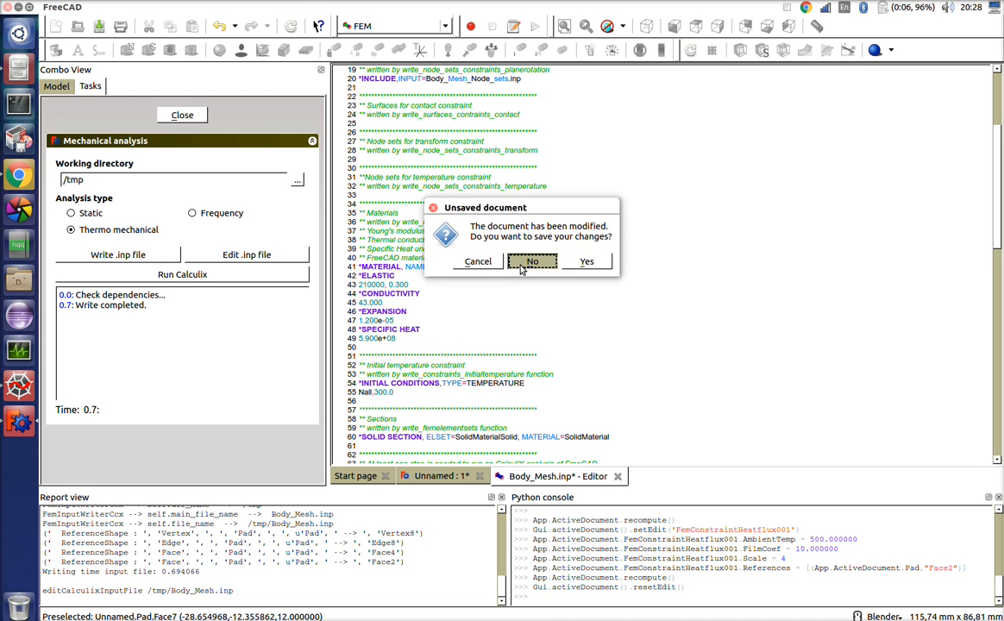
click(529, 251)
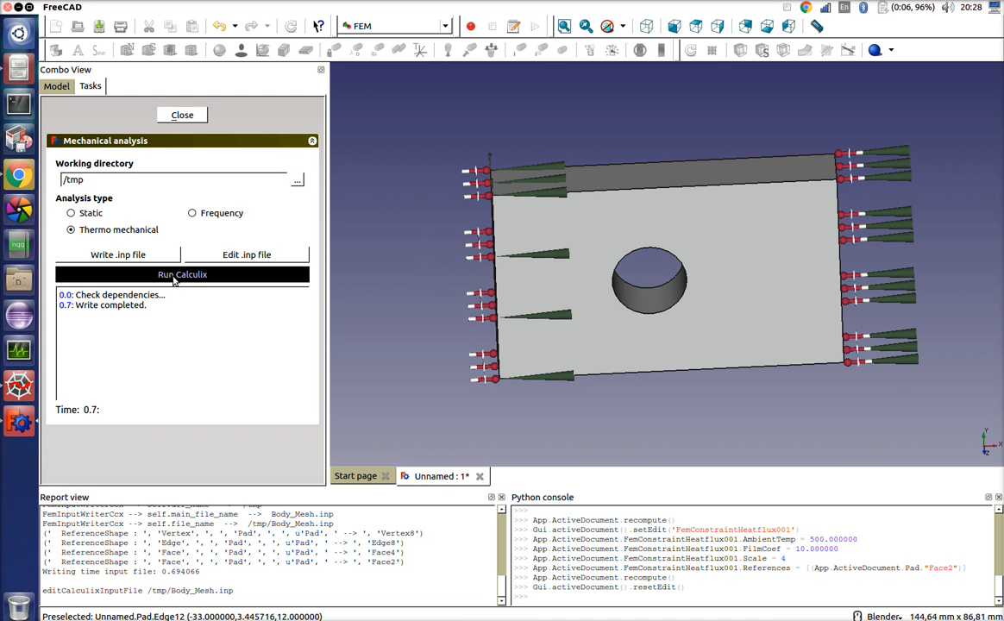
Run CalculiX for the thermomechanical analysis, check the solver output and close the analysis settings.
click(174, 276)
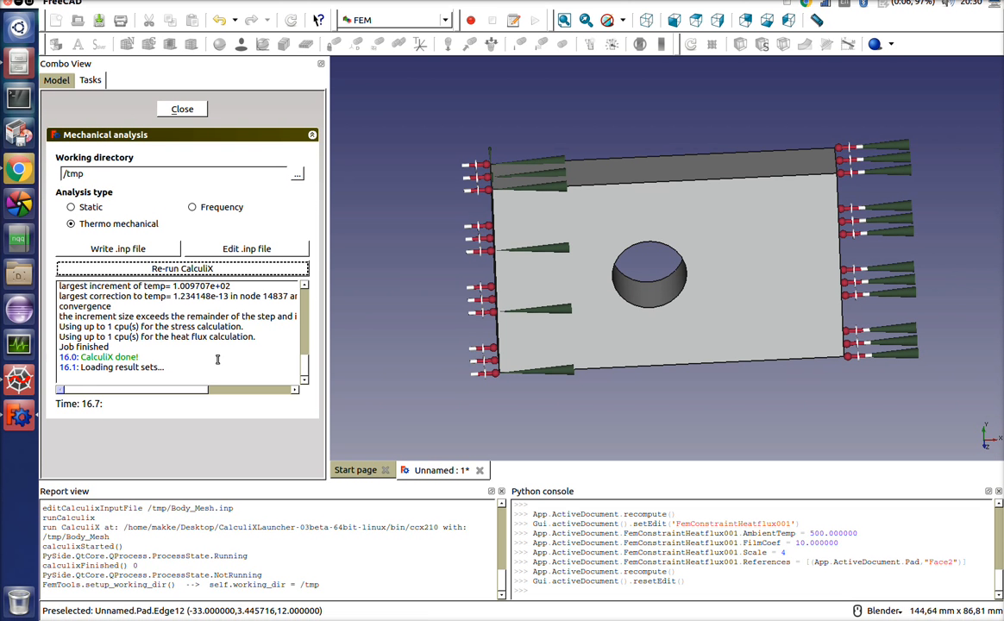
drag(301, 371, 315, 329)
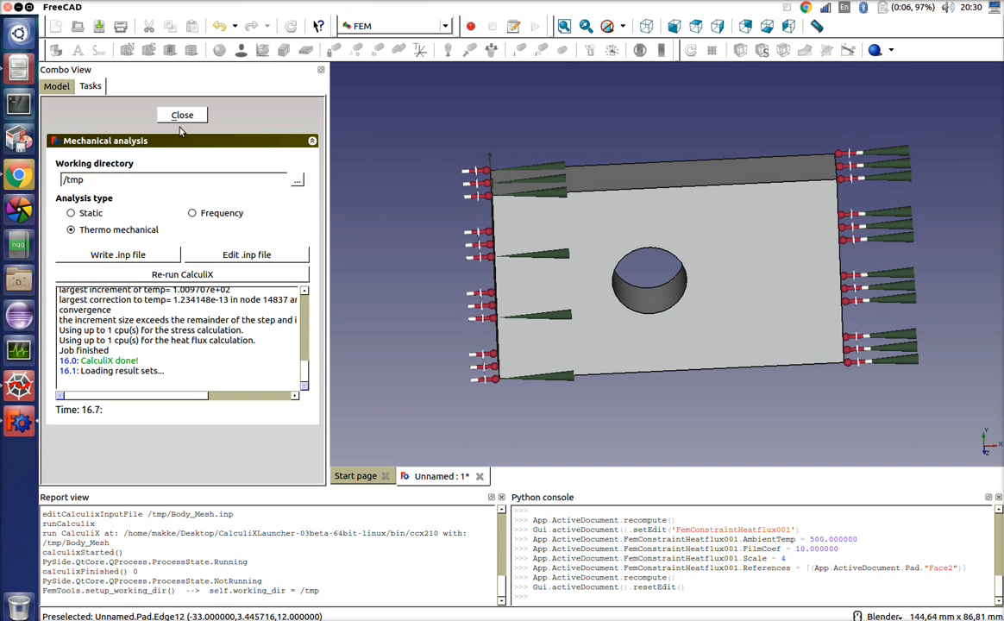
click(173, 110)
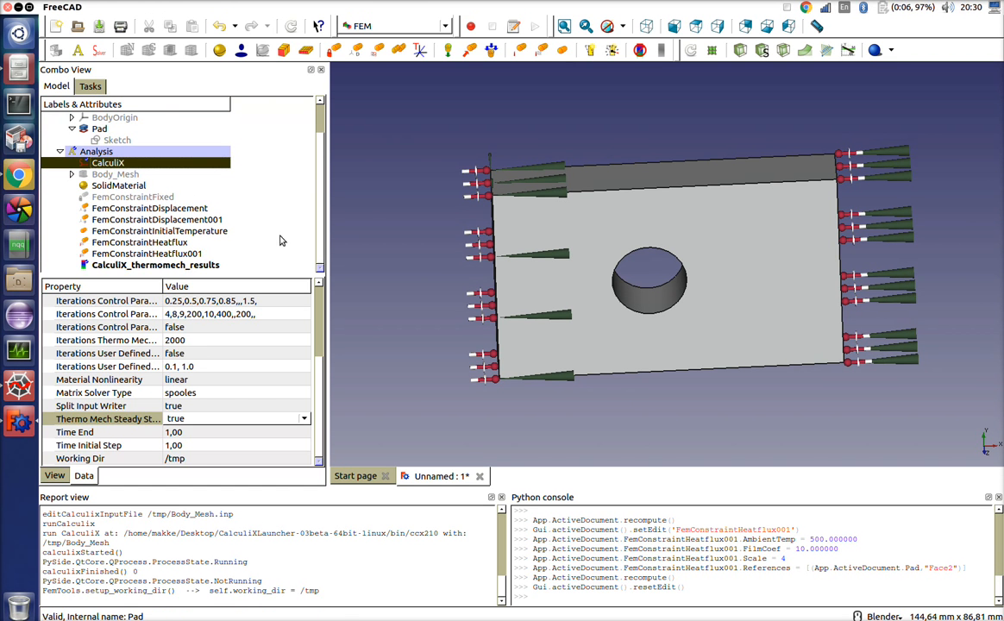
Open the CalculiX_thermomech_results object and set its displacement display factor to 0.
click(205, 265)
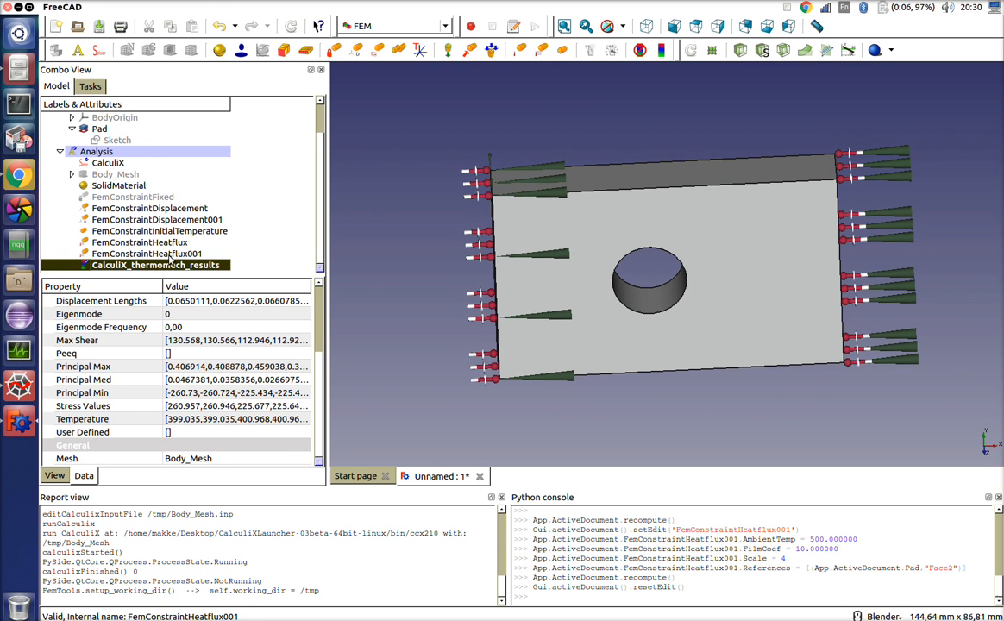
double_click(172, 264)
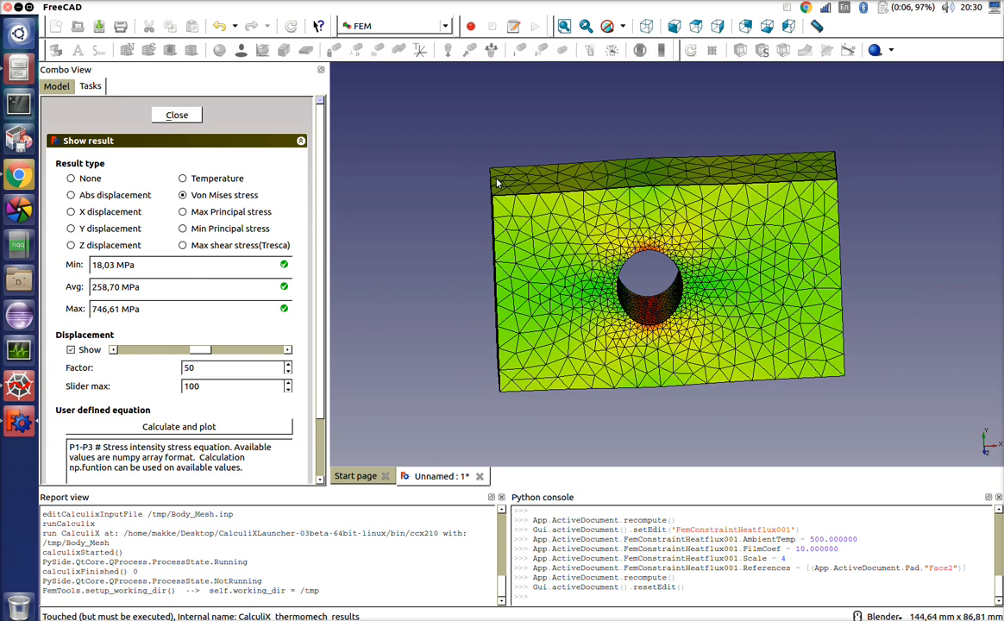
middle_drag(479, 174, 539, 204)
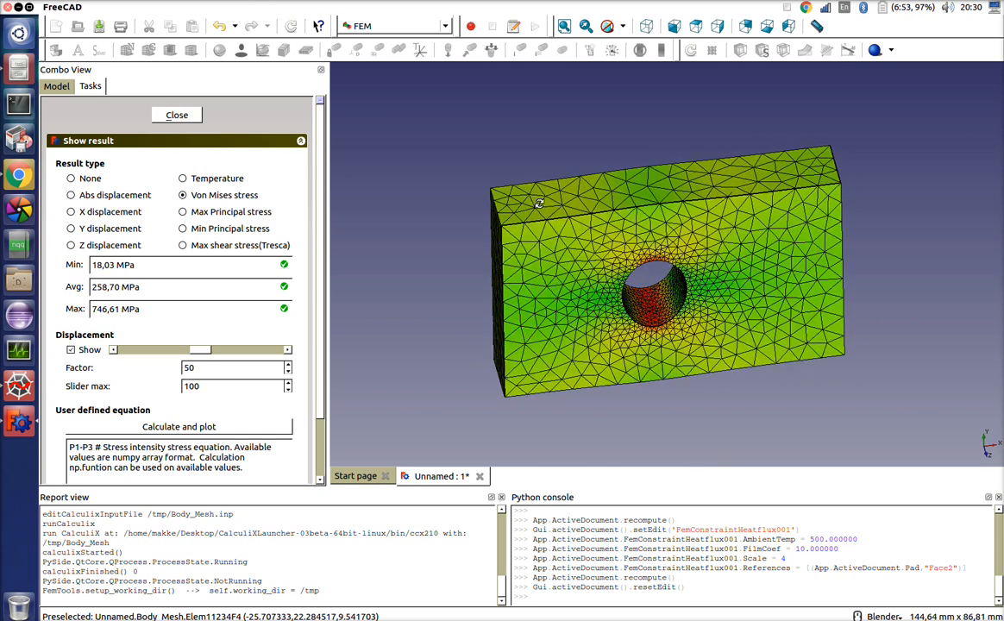
drag(199, 349, 121, 349)
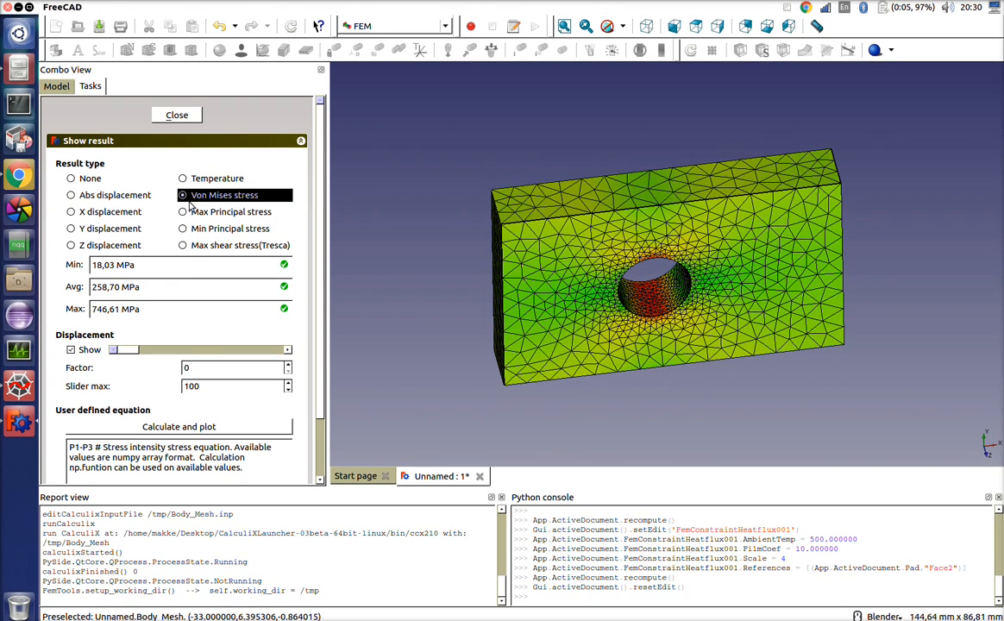
View the absolute, X and Y displacement plots of the plate in turn.
click(73, 196)
click(72, 213)
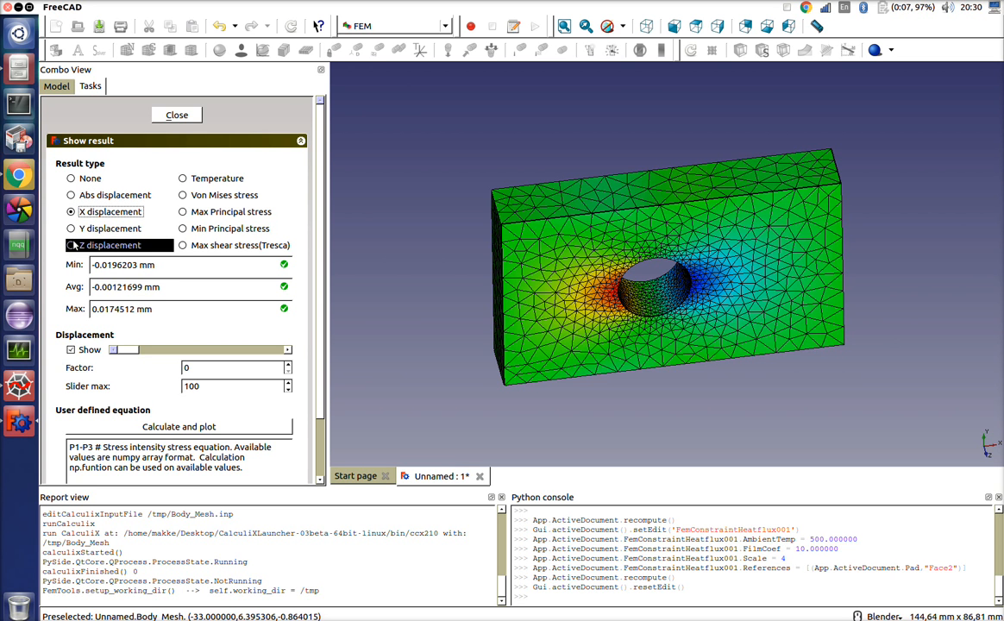
click(72, 228)
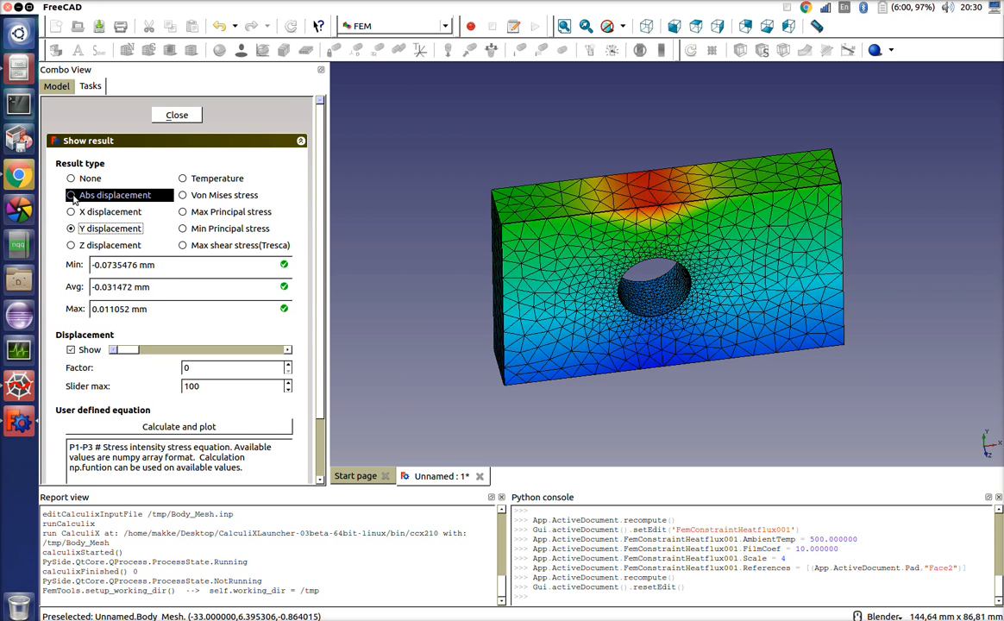
Show the Von Mises stress on the plate with the displacement factor set to 100.
click(183, 194)
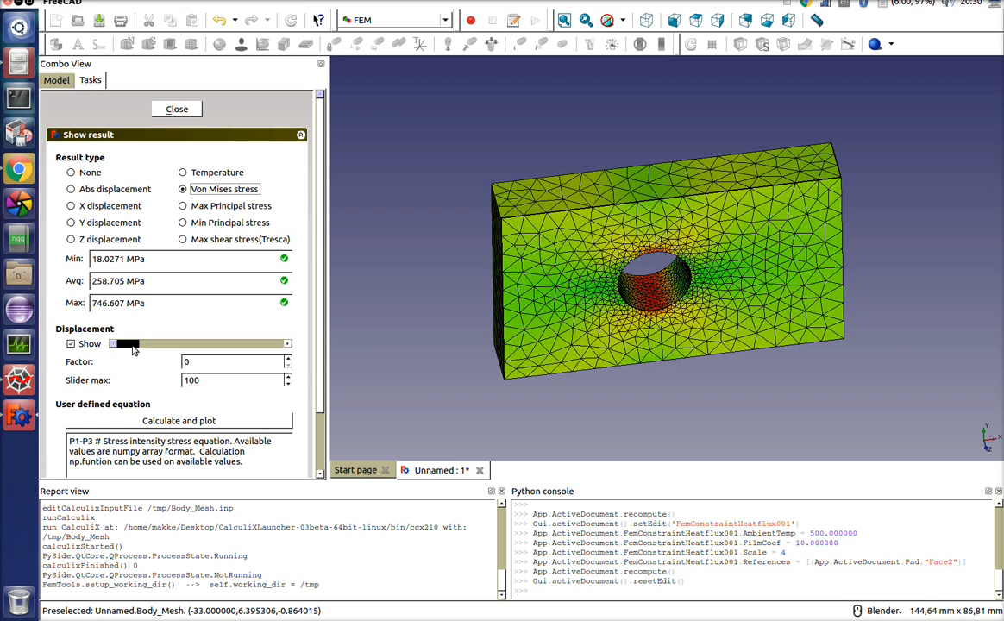
drag(134, 347, 362, 343)
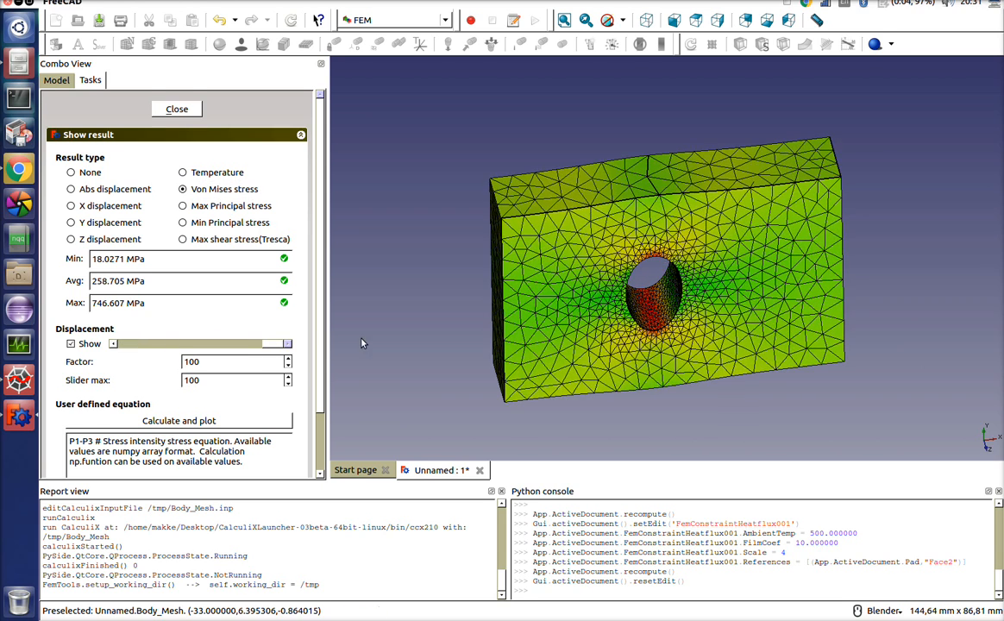
middle_drag(362, 343, 729, 221)
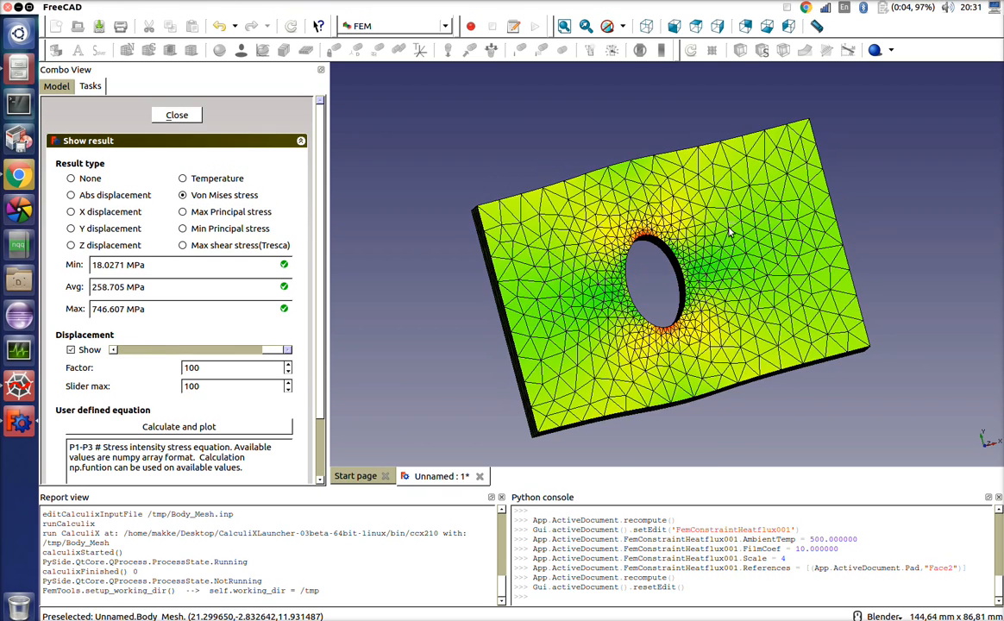
View the maximum and then the minimum principal stress distribution on the deformed plate, including around the hole.
click(190, 213)
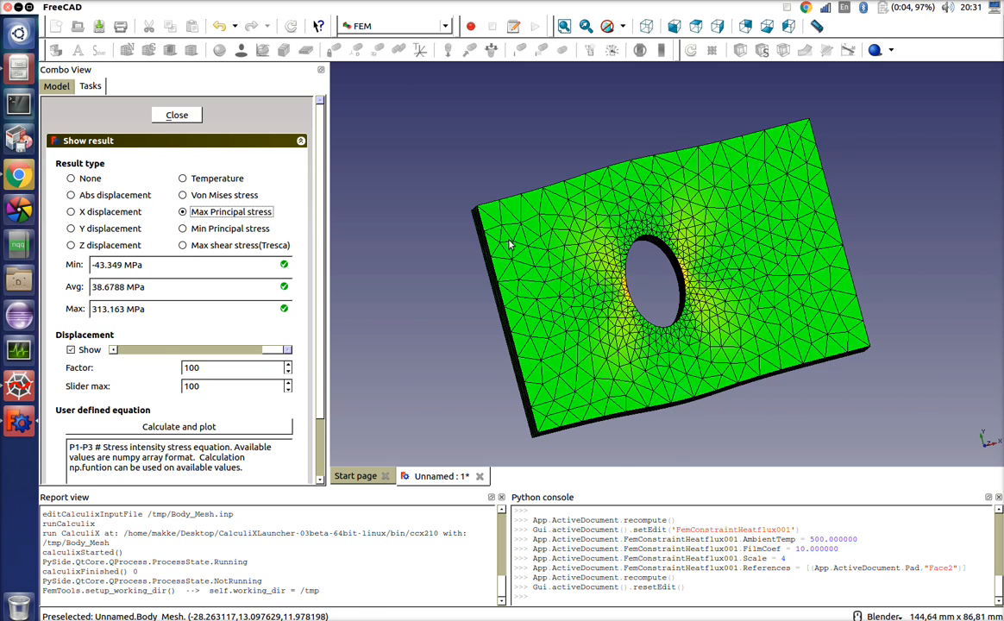
middle_drag(508, 243, 604, 267)
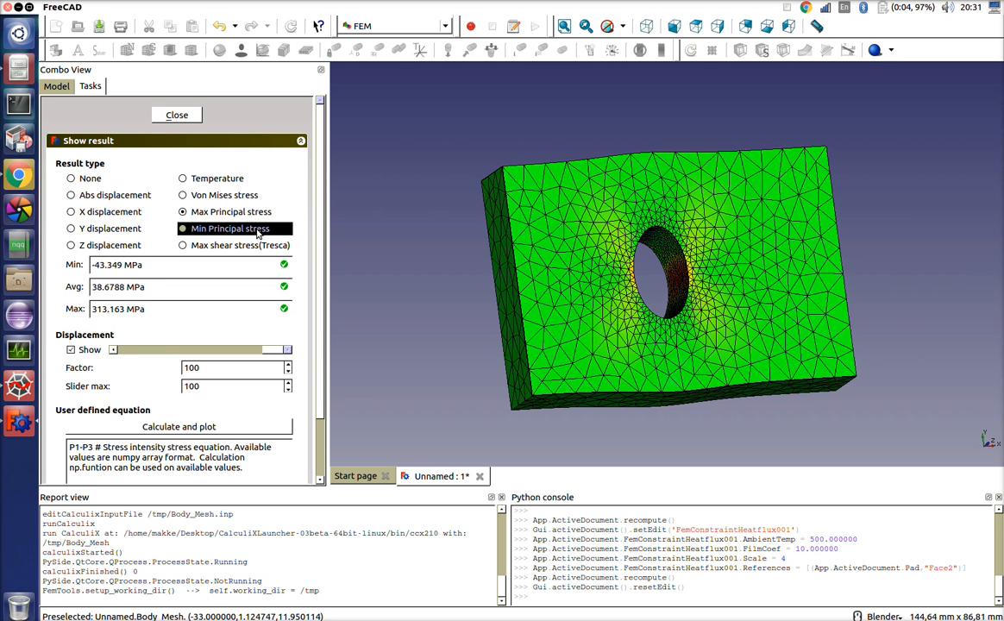
click(207, 229)
middle_drag(692, 209, 642, 266)
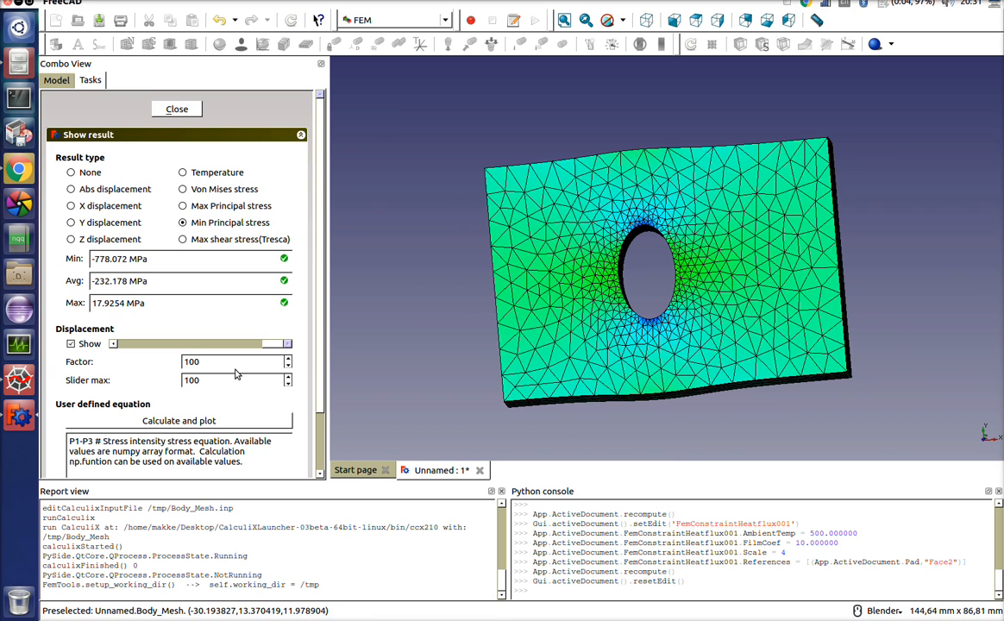
Remove the comment text from the user defined equation, leaving only P1-P3.
scroll(324, 367, down, 3)
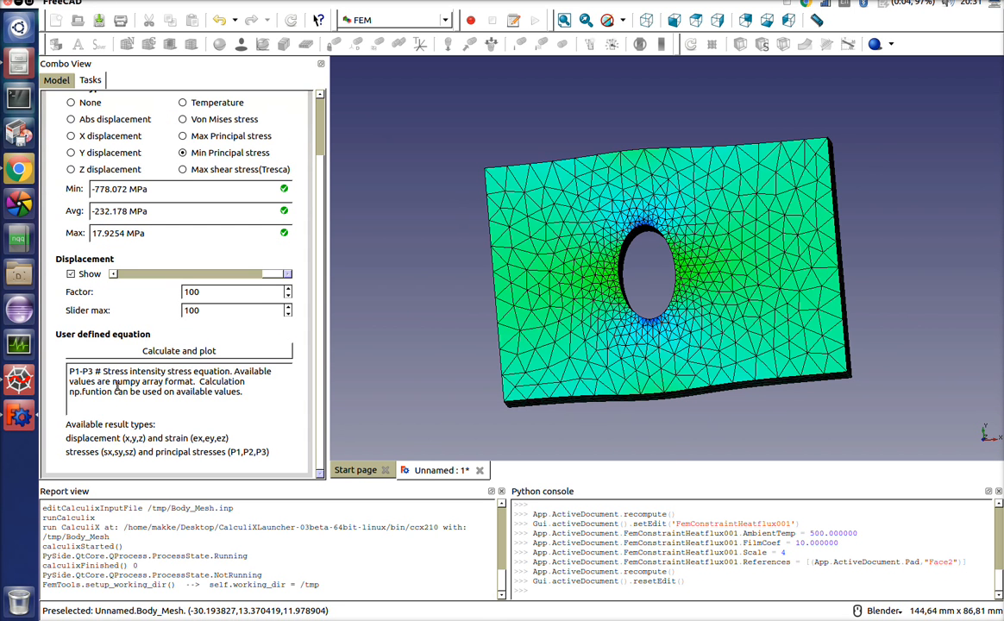
drag(97, 371, 288, 395)
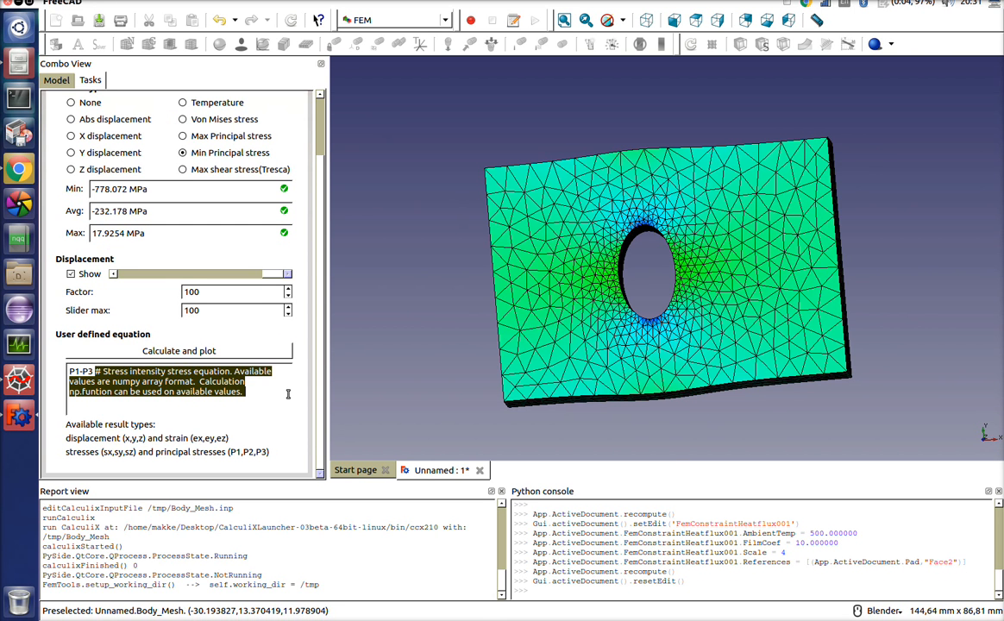
key(BackSpace)
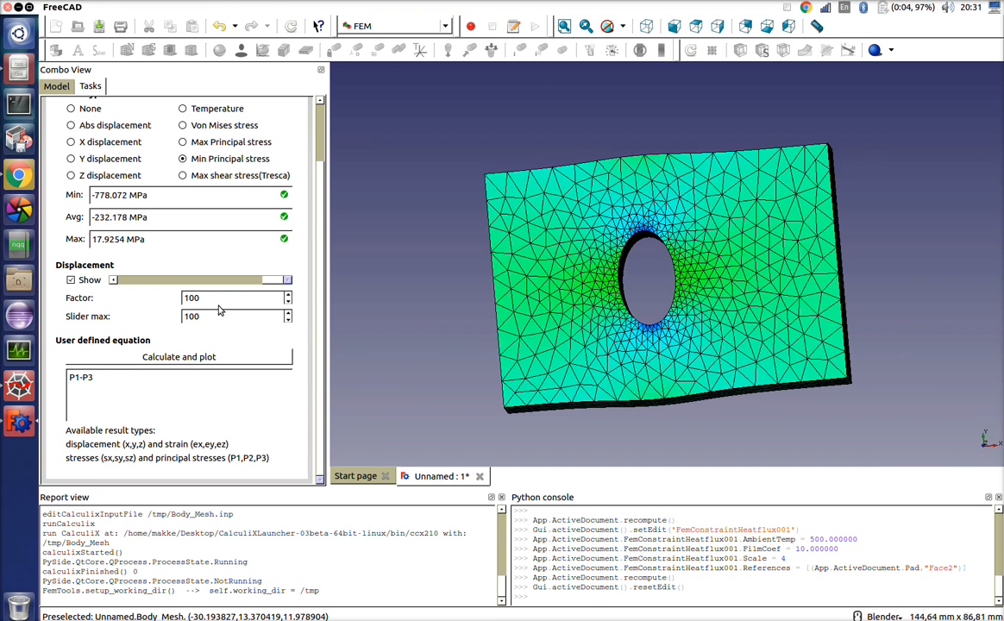
Calculate and plot the user defined equation P1-P3, and show the Max shear stress (Tresca) plot for comparison.
drag(320, 313, 300, 323)
click(217, 370)
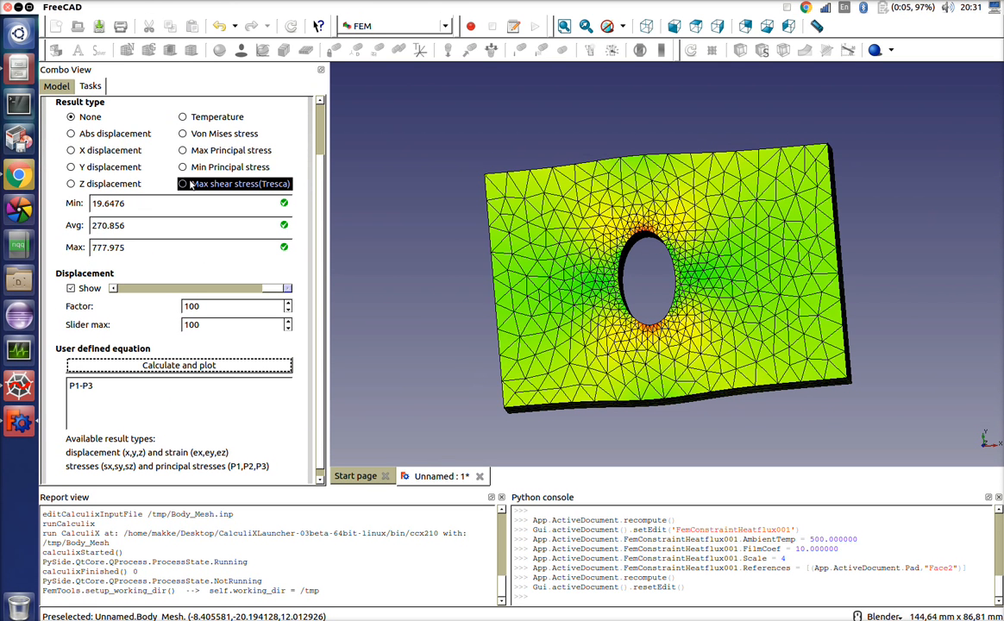
click(191, 185)
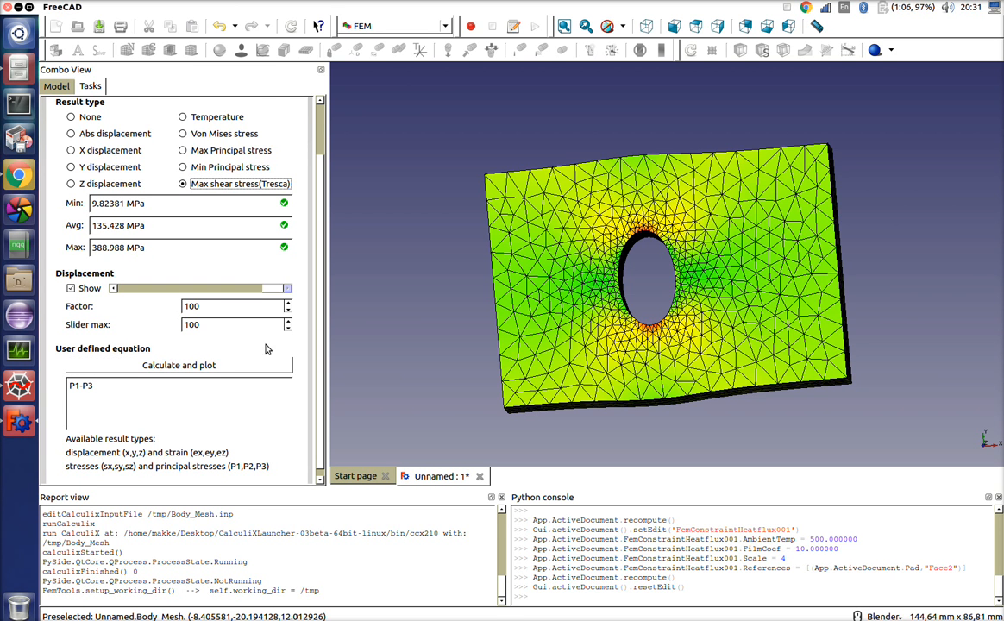
Close the result display and hide Body_Mesh in the 3D view.
scroll(320, 296, up, 3)
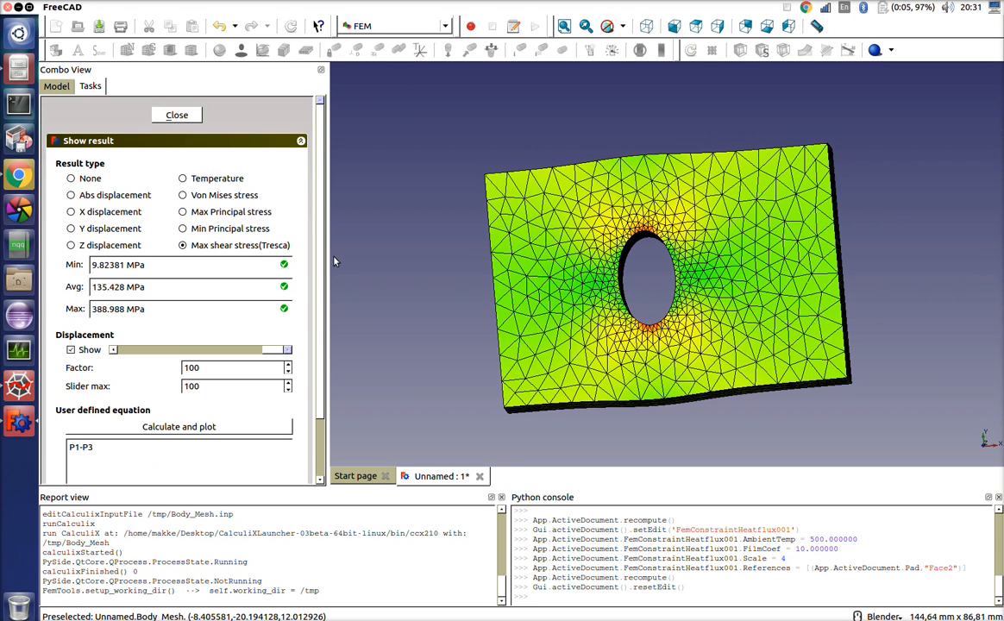
click(190, 115)
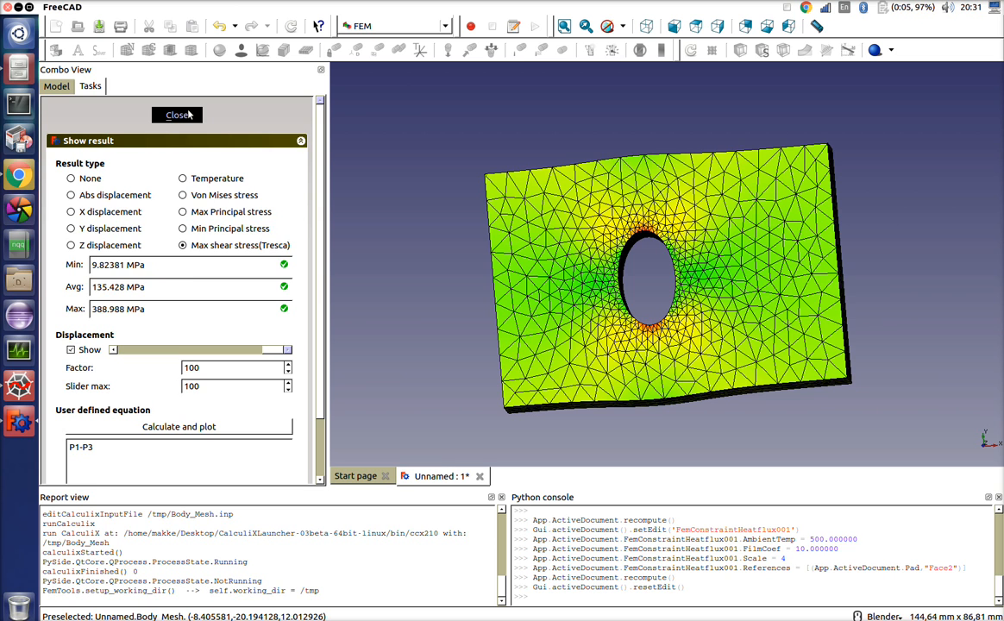
click(136, 175)
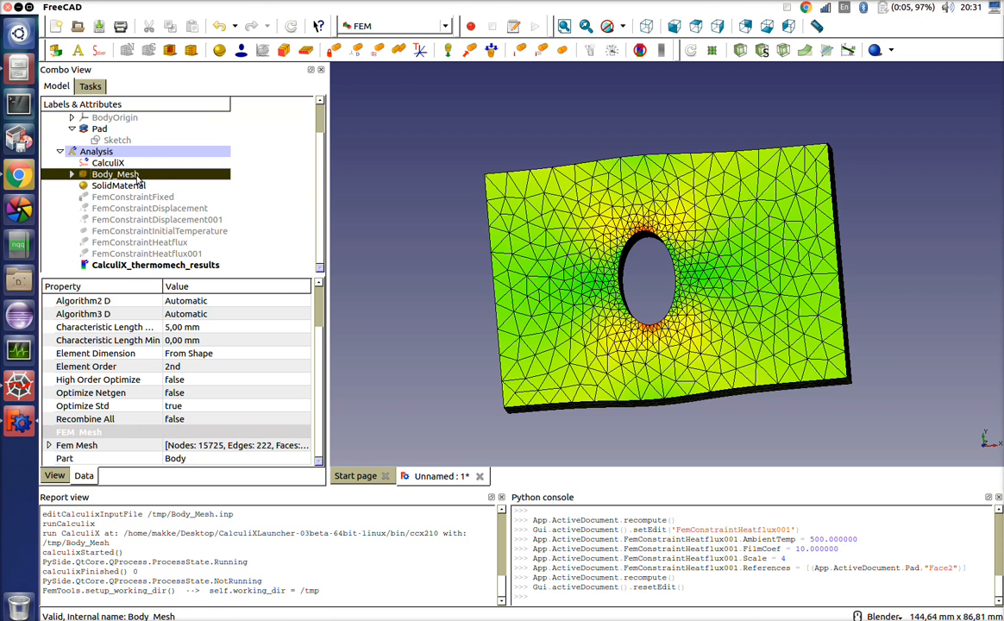
key(space)
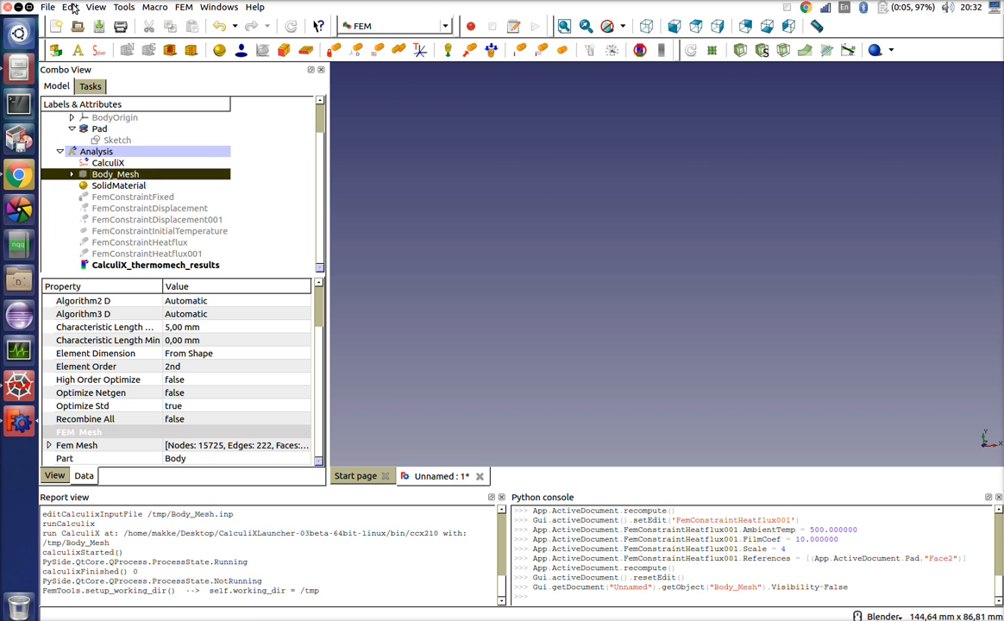
Look through the 3D View display settings in the preferences and accept them as they are.
click(73, 8)
click(103, 234)
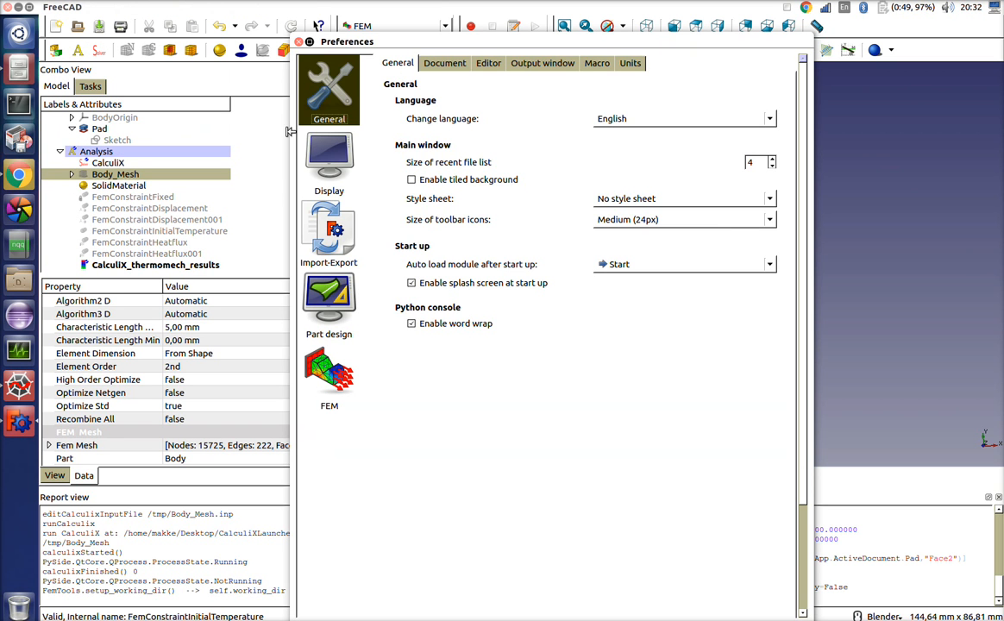
click(330, 156)
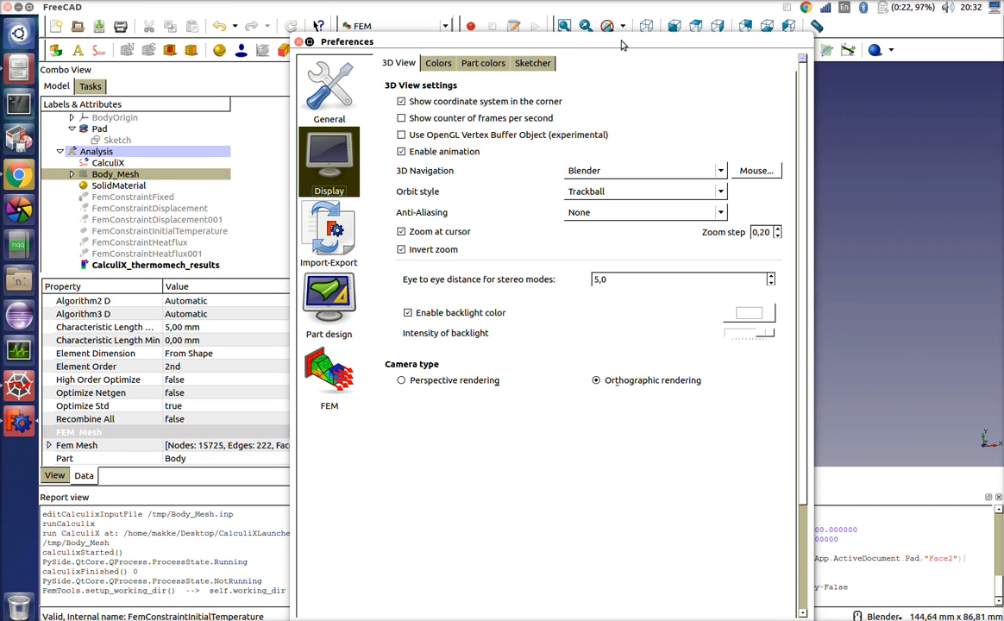
double_click(567, 40)
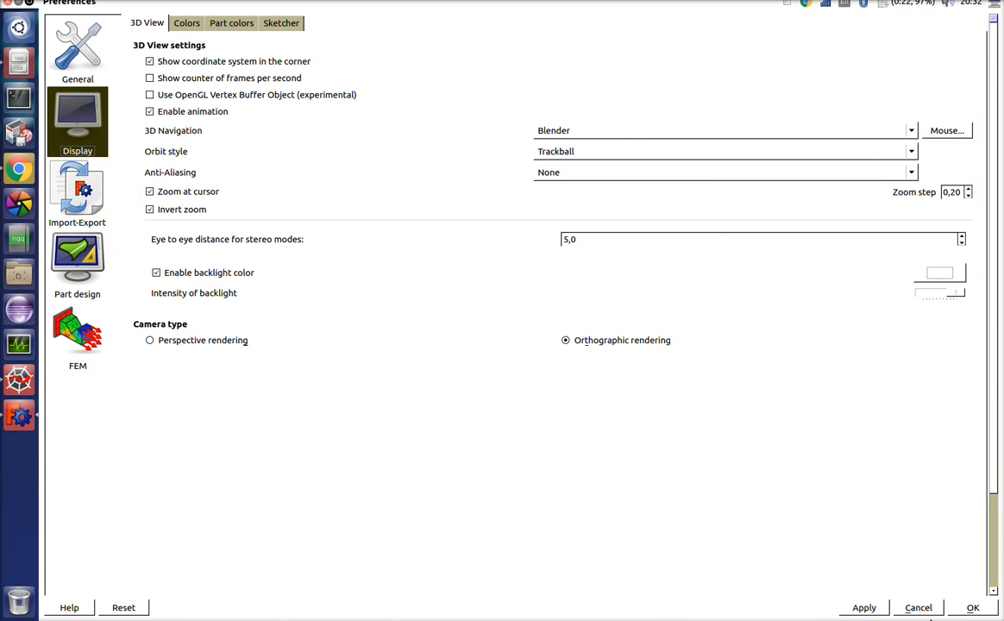
click(972, 607)
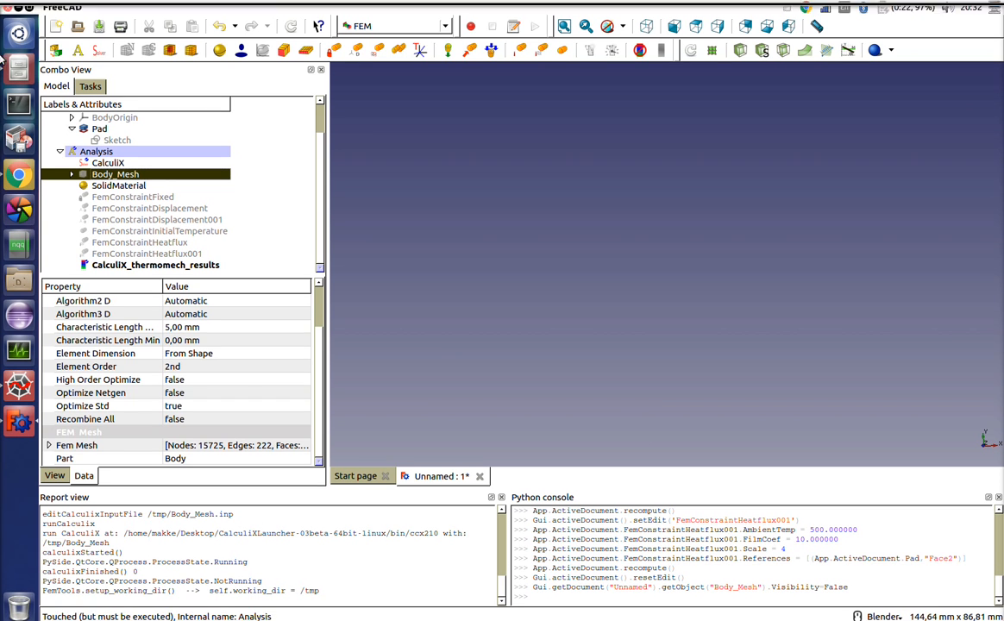
Create a post-processing pipeline from CalculiX_thermomech_results and set its display mode to Surface with Edges.
click(123, 267)
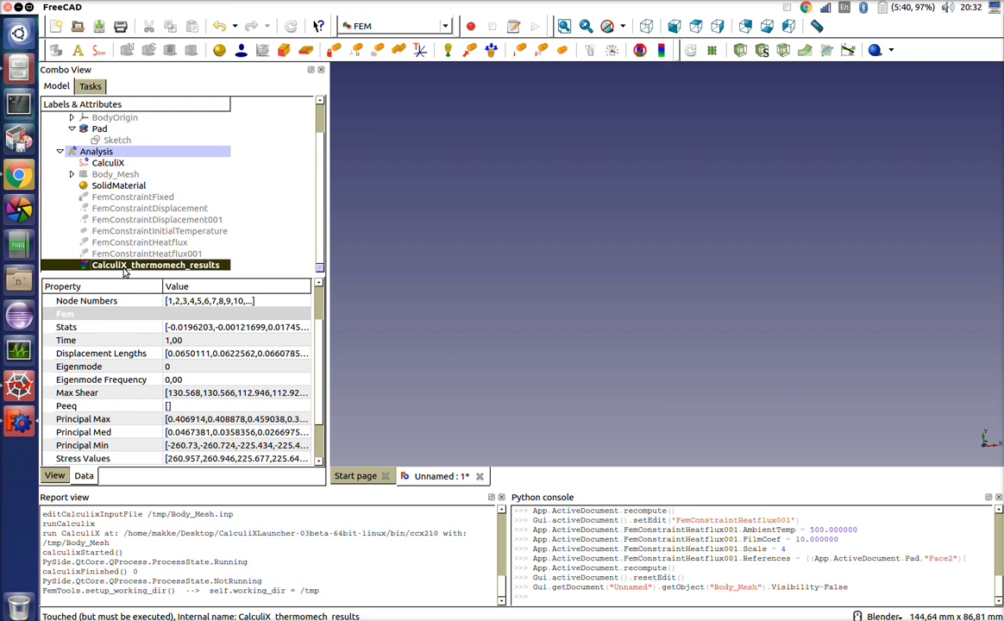
click(712, 52)
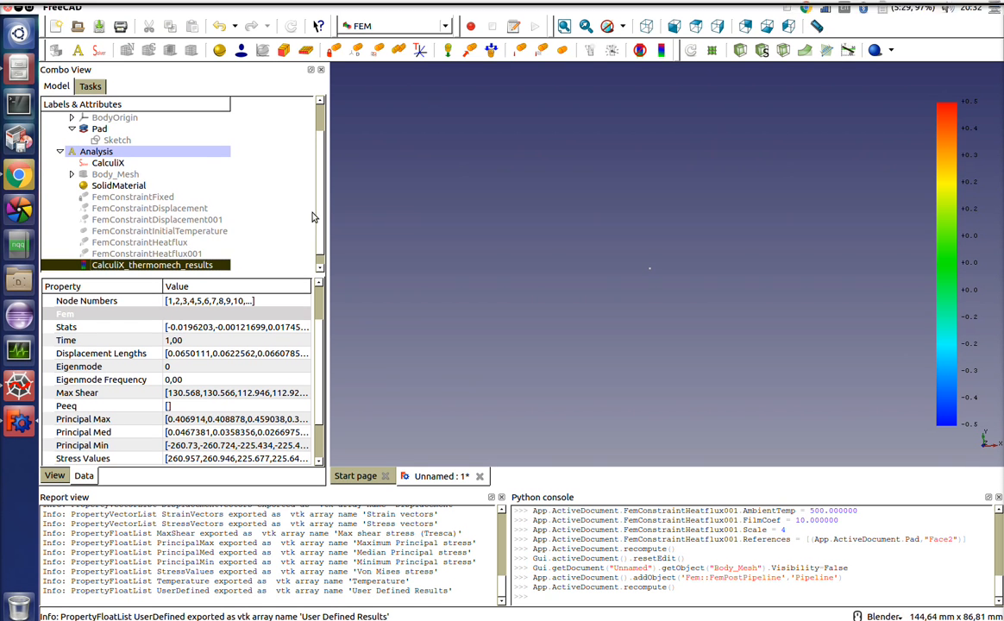
scroll(324, 212, down, 1)
double_click(104, 267)
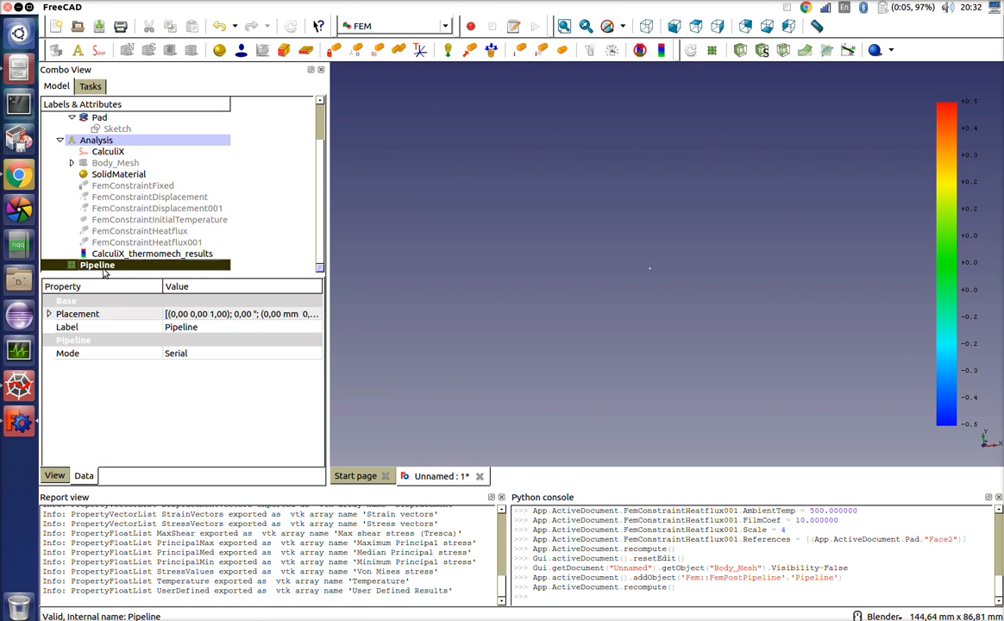
click(134, 163)
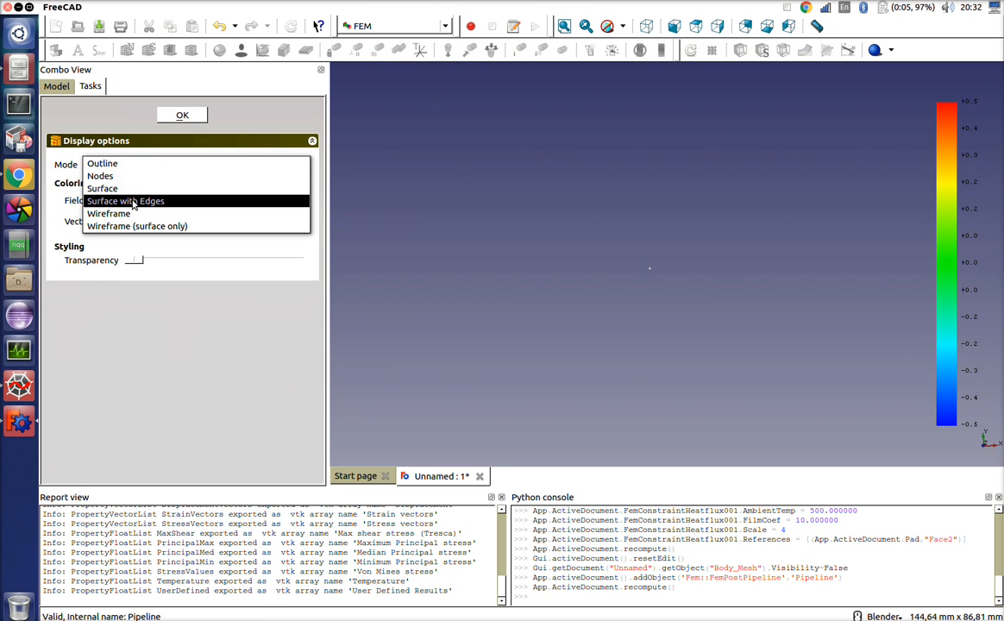
click(132, 202)
Colour the pipeline by the Von Mises stress field and raise its transparency to roughly two thirds.
click(133, 203)
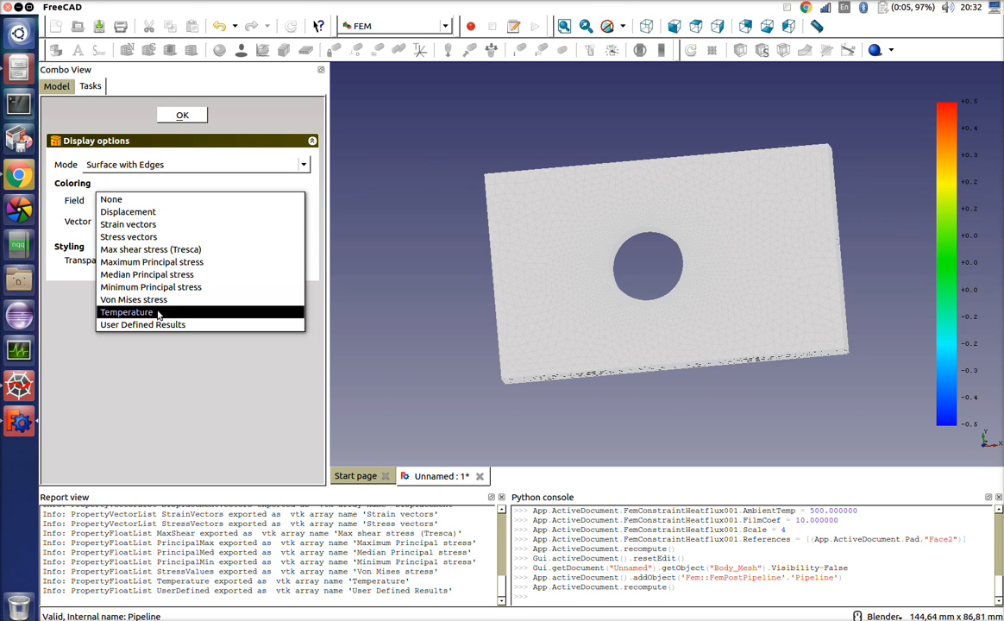
click(134, 299)
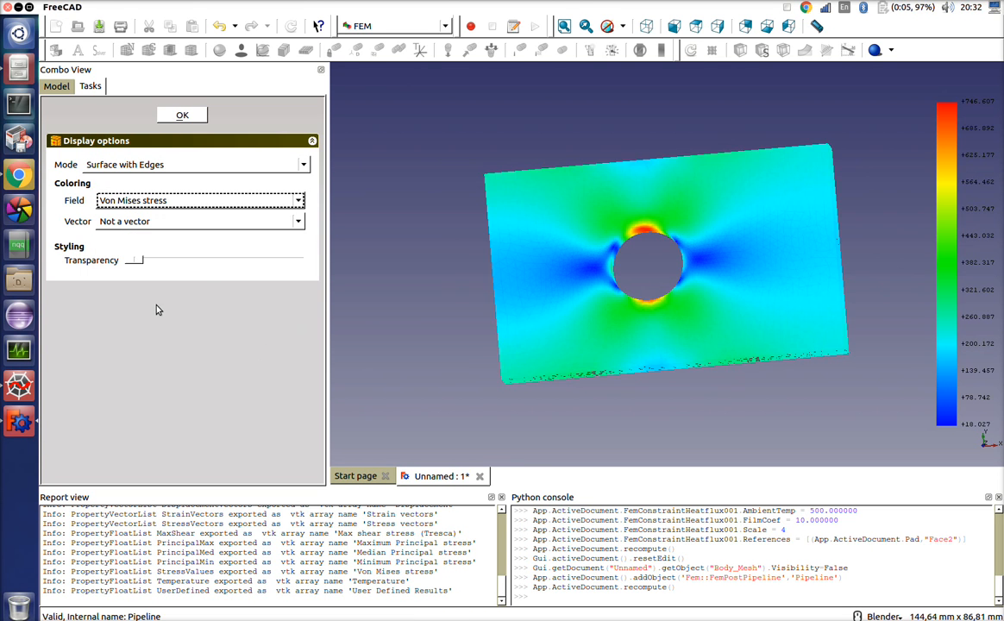
middle_drag(581, 278, 637, 256)
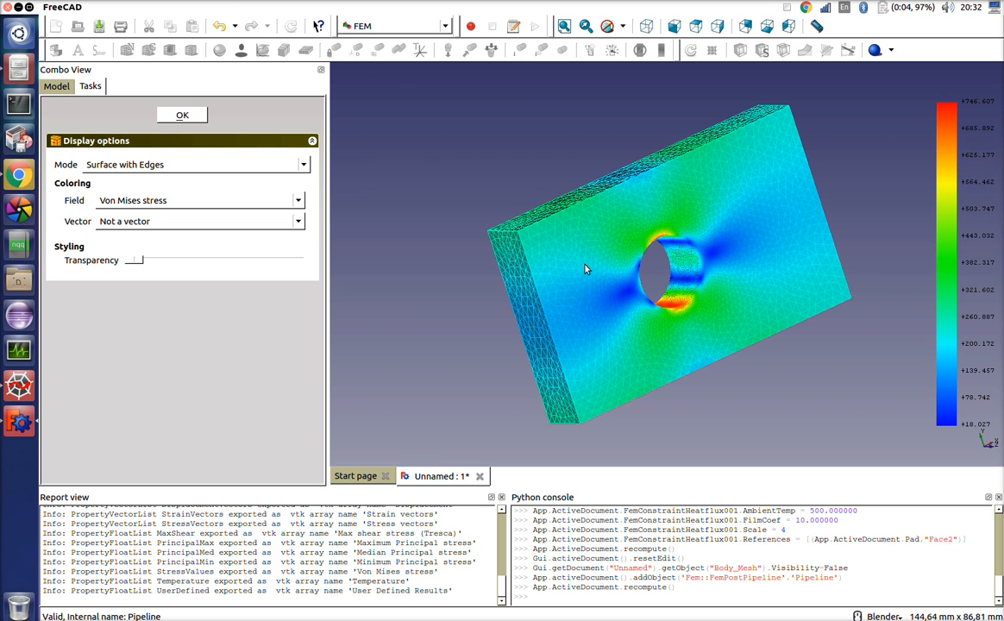
drag(135, 260, 255, 270)
middle_drag(690, 160, 734, 176)
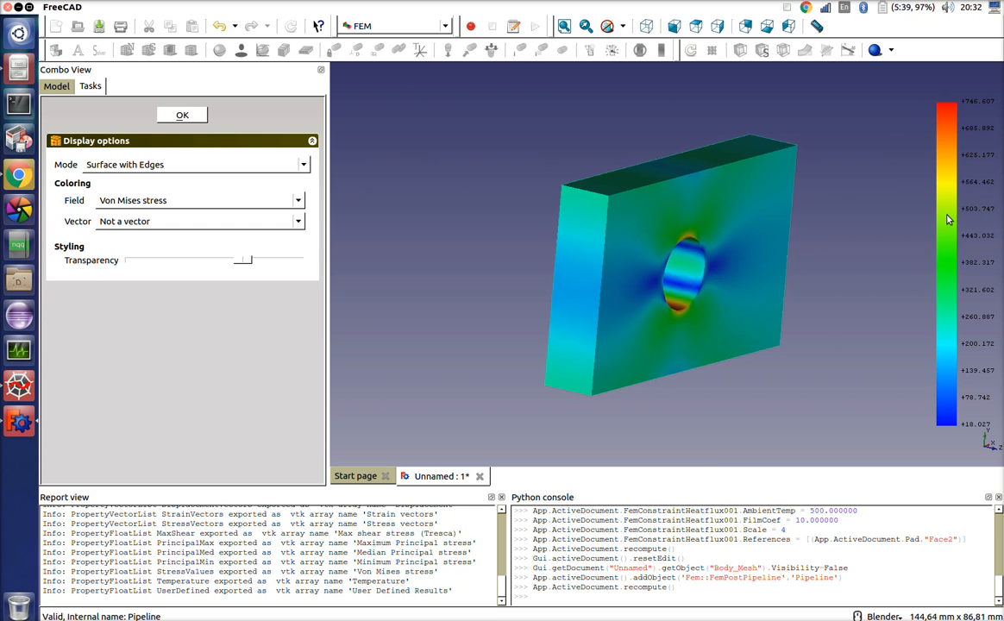
Set the stress colour scale to 10 labels, 0 decimals and a maximum of 600.
double_click(947, 219)
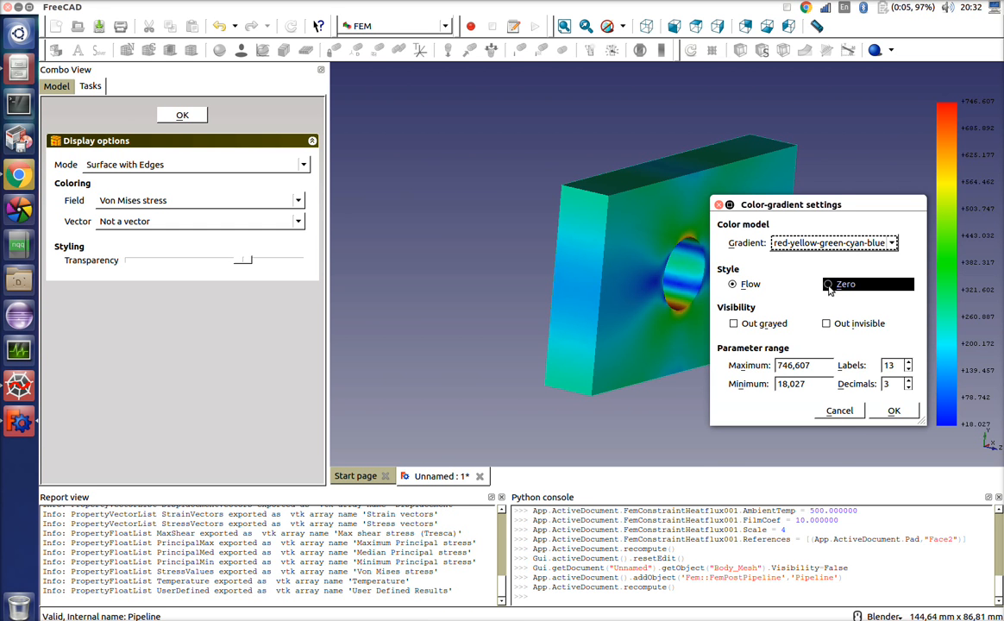
click(908, 369)
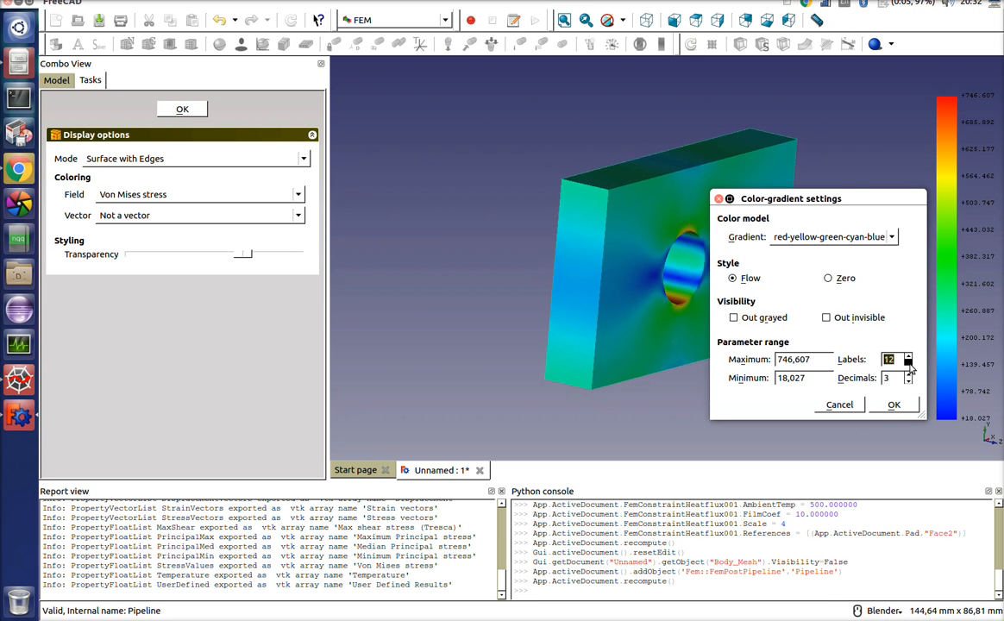
drag(894, 378, 766, 363)
text(0)
text(600)
click(880, 409)
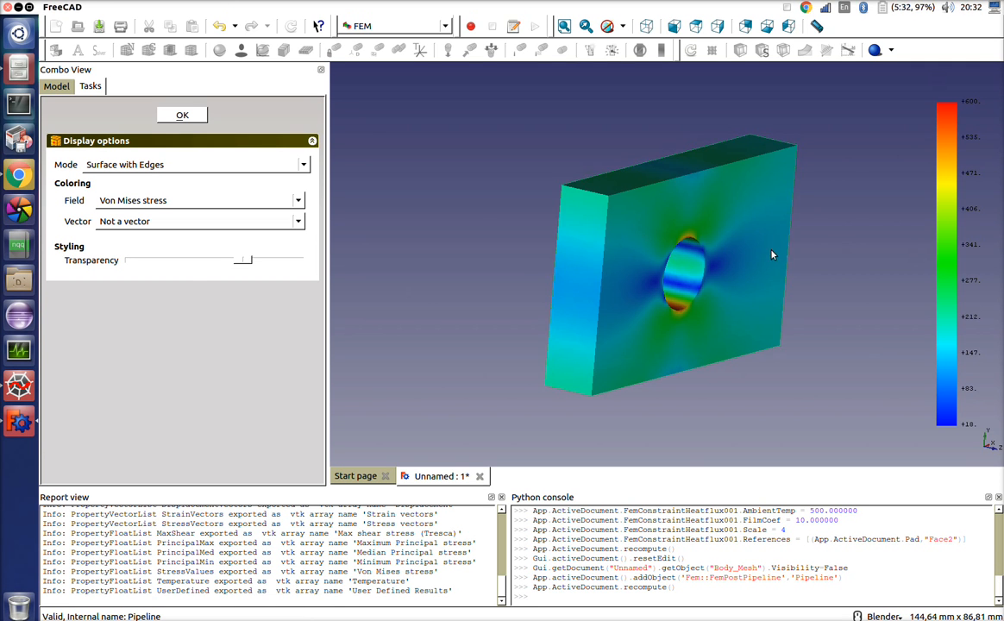
middle_drag(772, 255, 614, 210)
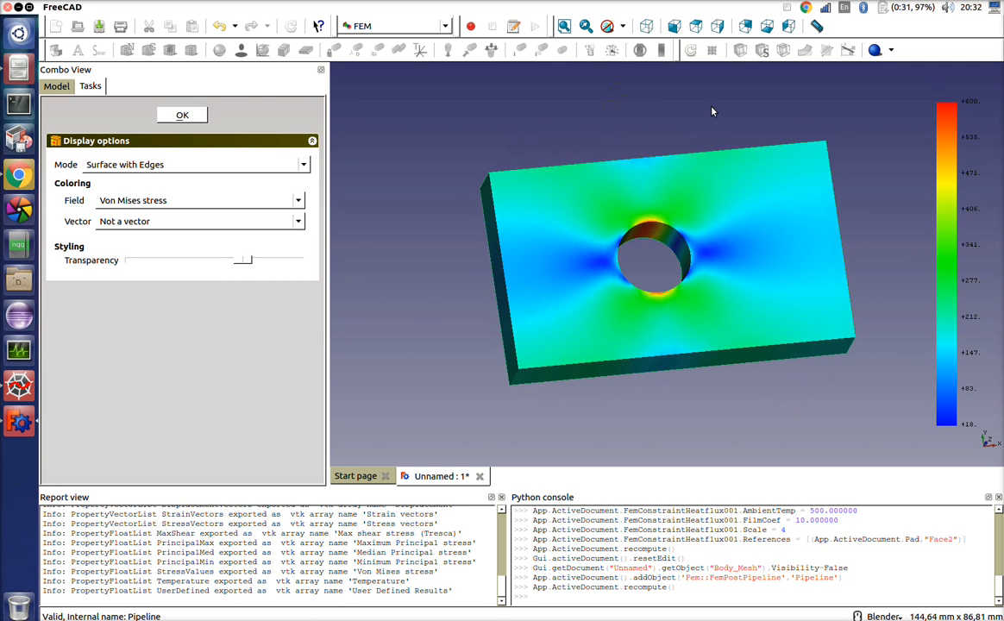
Change the stress colour scale to the white-black gradient.
double_click(941, 260)
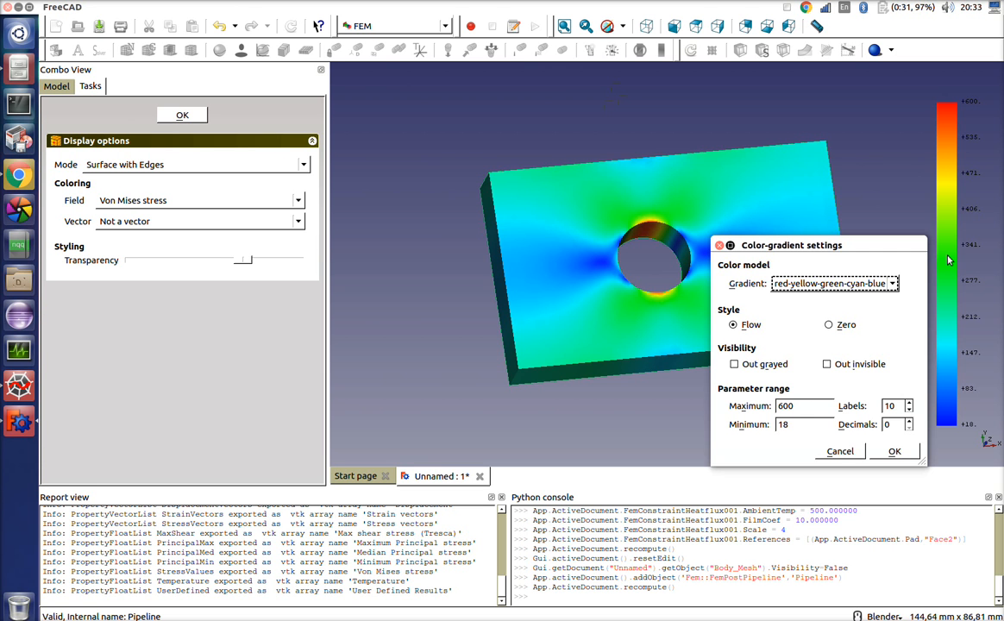
click(871, 284)
click(796, 307)
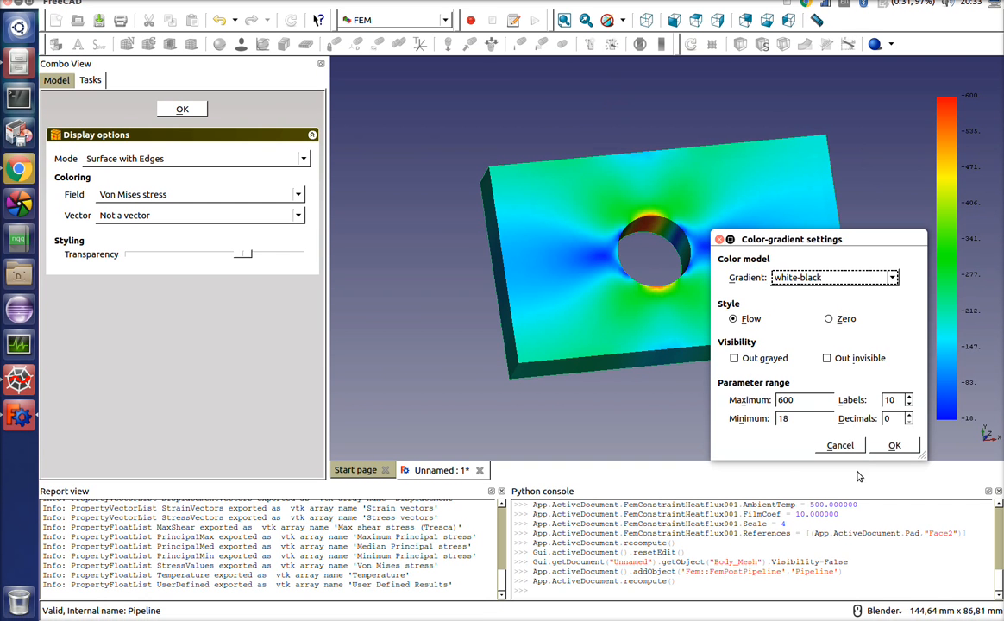
click(893, 445)
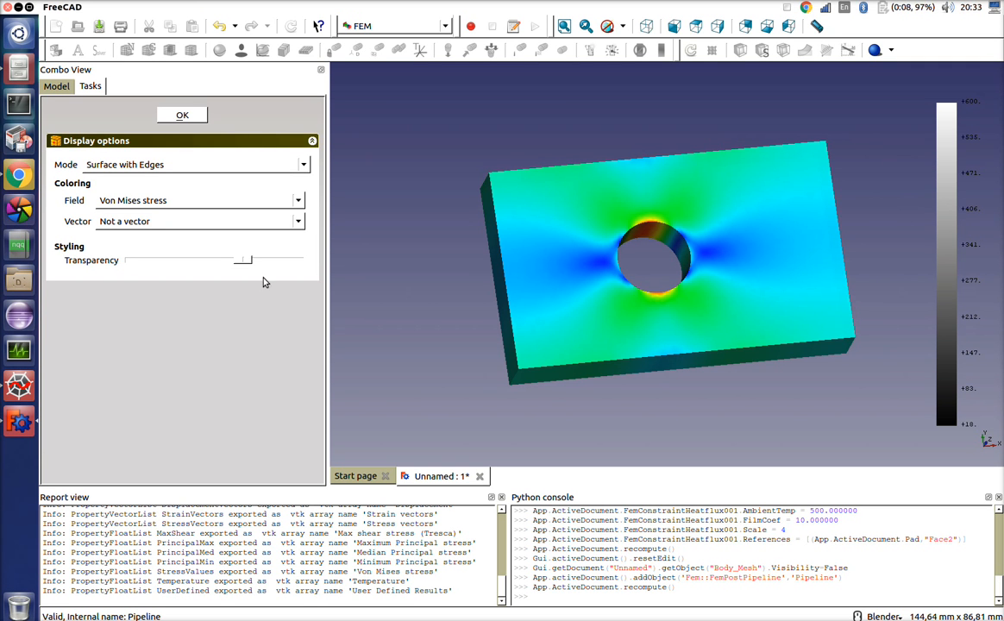
Remove the pipeline's transparency and restore the red-yellow-green-cyan-blue gradient on the colour scale.
drag(242, 260, 89, 253)
middle_drag(518, 206, 724, 216)
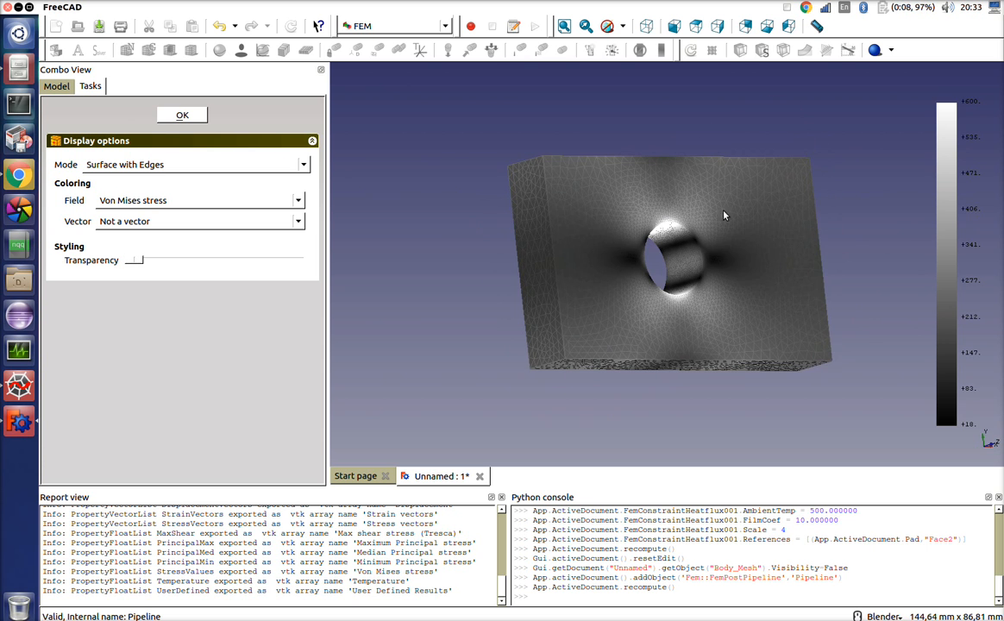
double_click(949, 219)
click(835, 243)
click(838, 191)
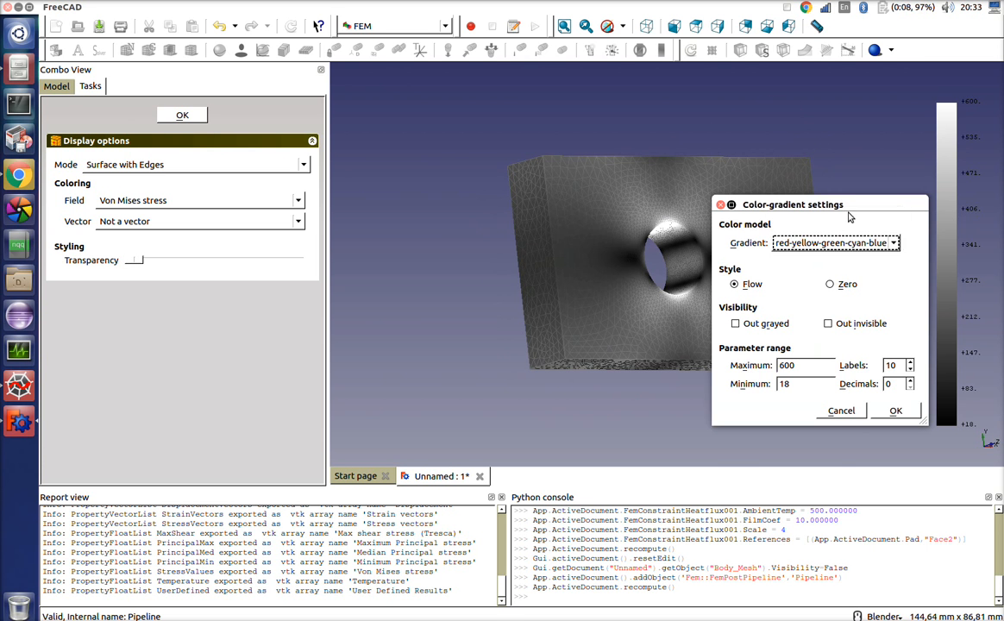
click(895, 411)
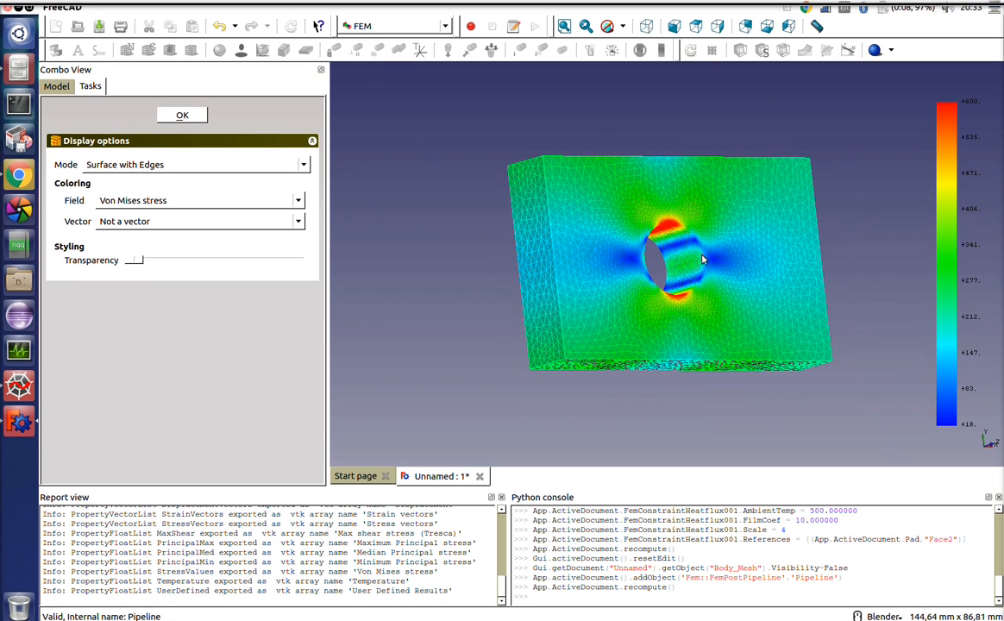
middle_drag(703, 259, 714, 238)
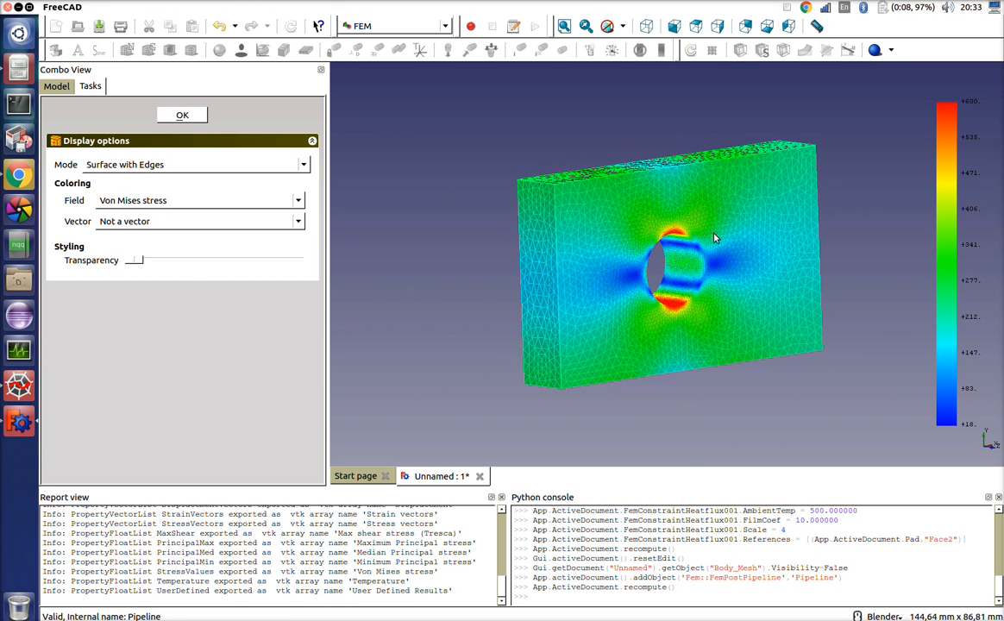
Set the pipeline's colouring field to None, close its display options and hide the pipeline.
click(139, 200)
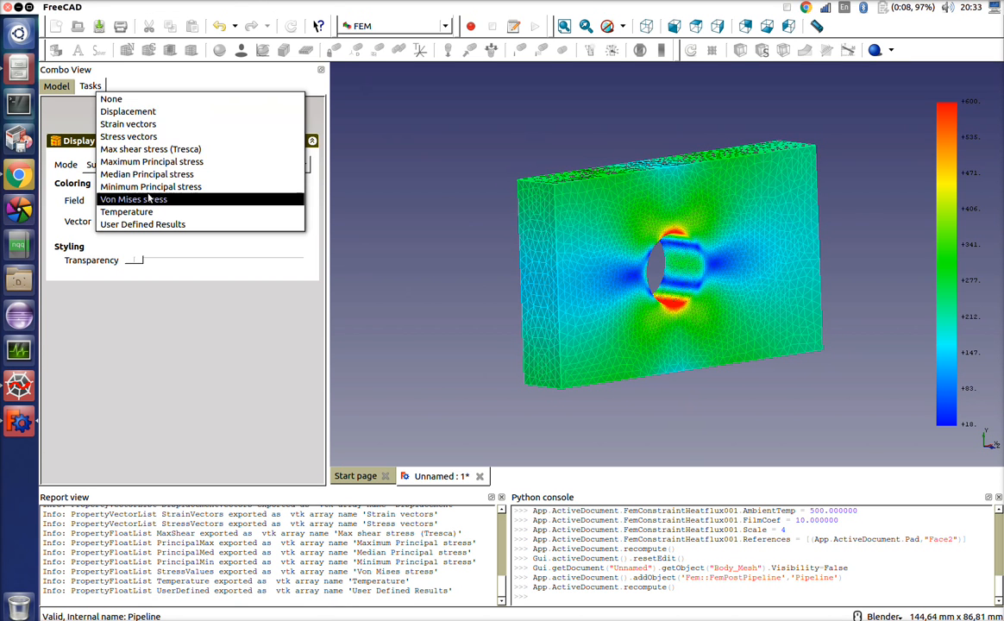
click(148, 101)
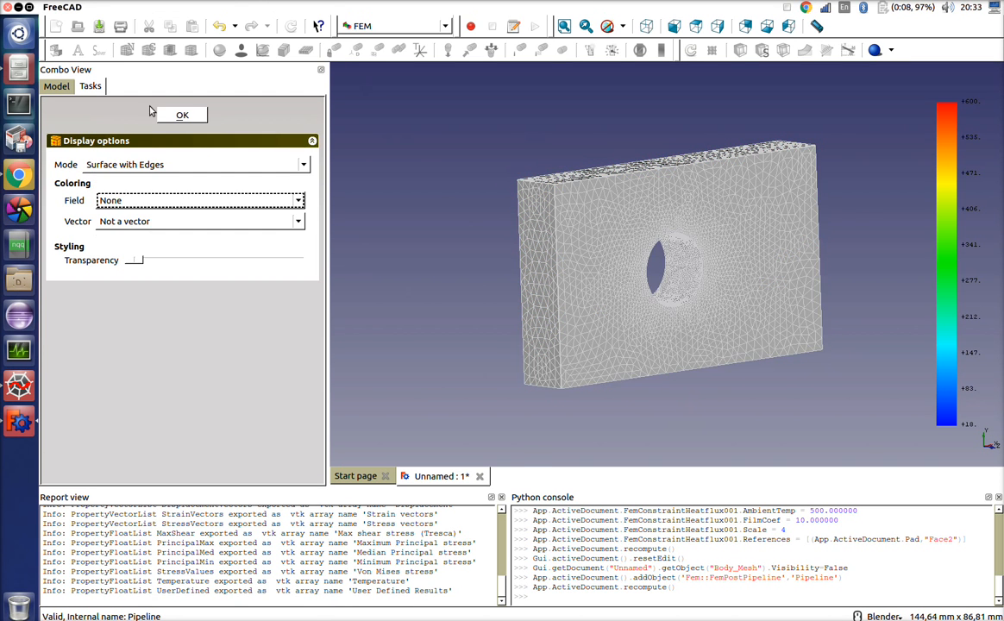
middle_drag(525, 243, 578, 235)
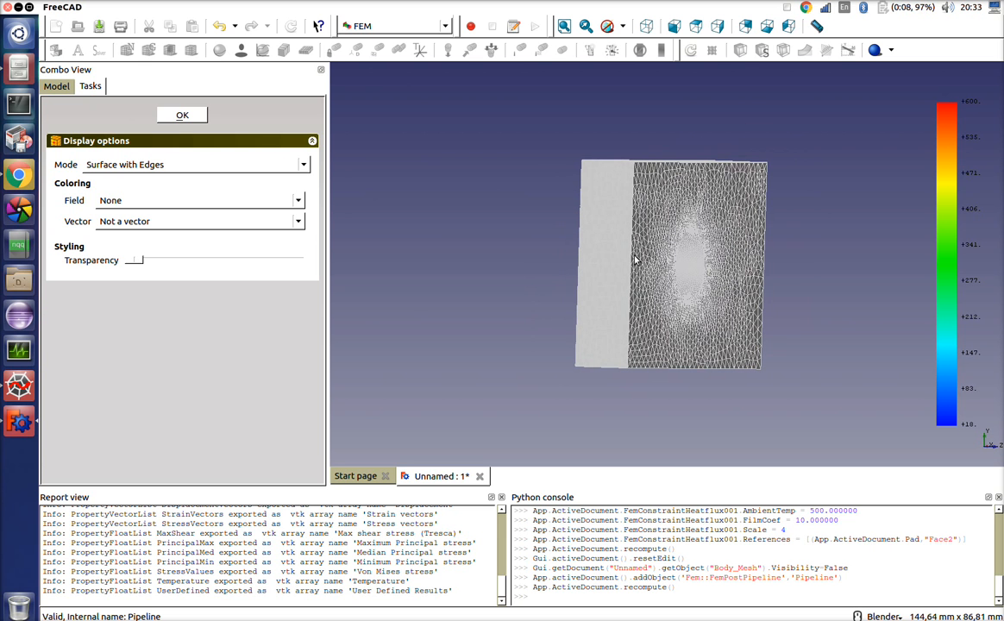
click(180, 114)
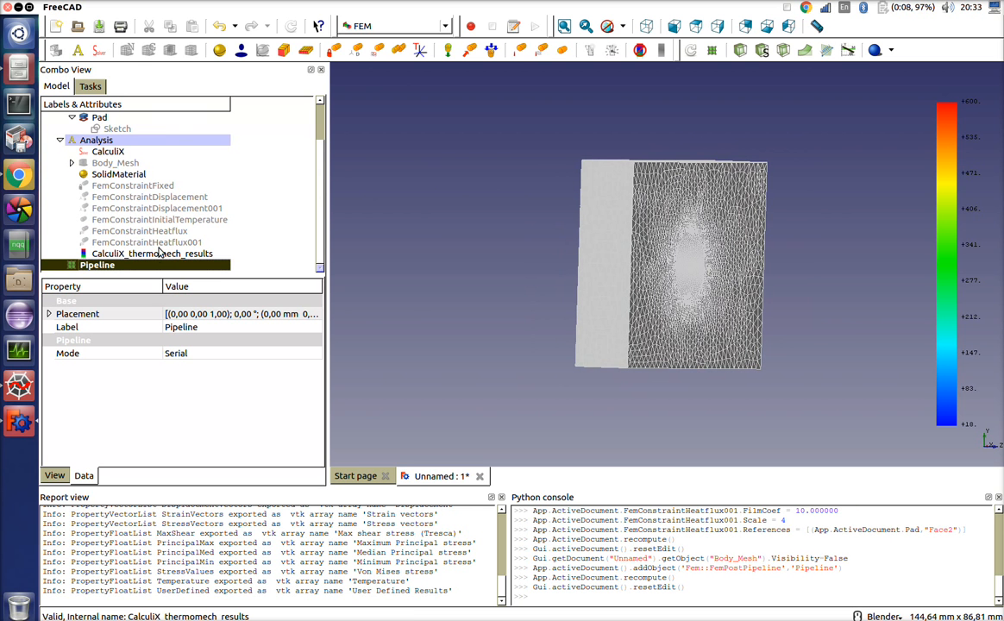
key(space)
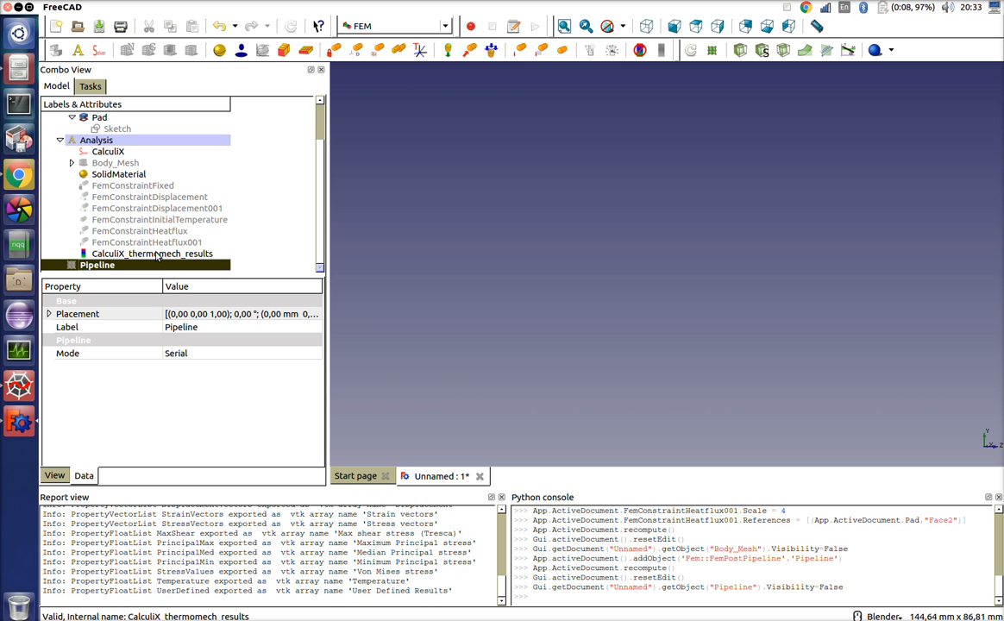
Add a scalar clip filter to the pipeline, using Von Mises stress as the scalar and a clip value of 300.
click(761, 52)
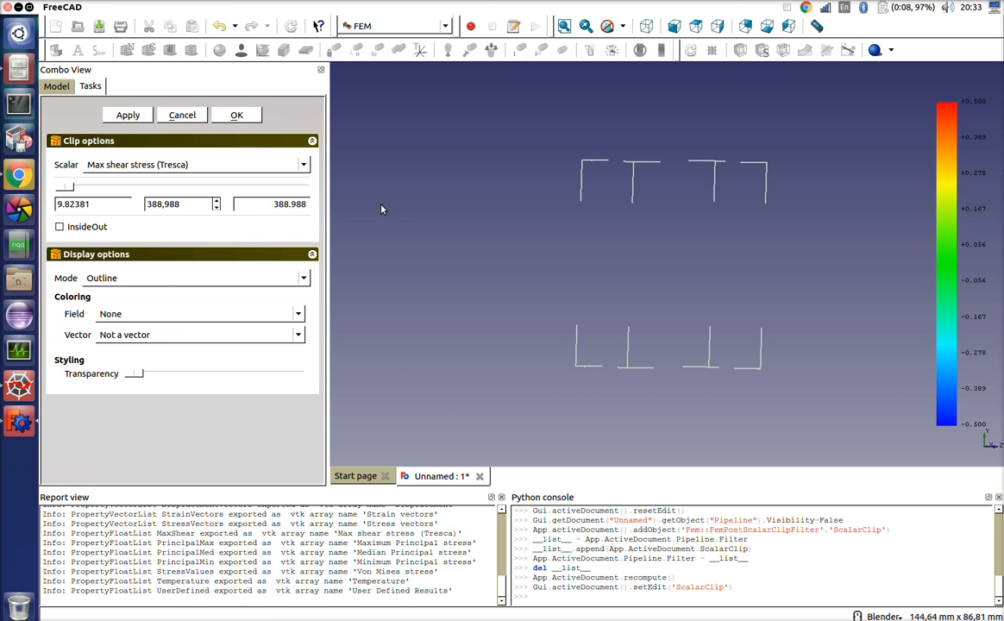
click(172, 169)
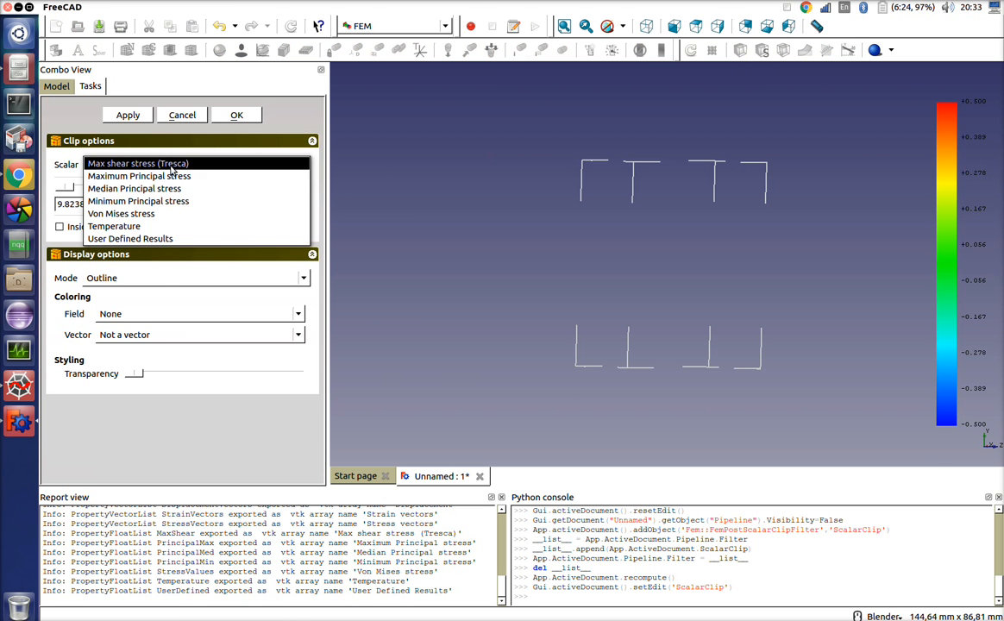
click(172, 207)
drag(171, 207, 145, 200)
text(5)
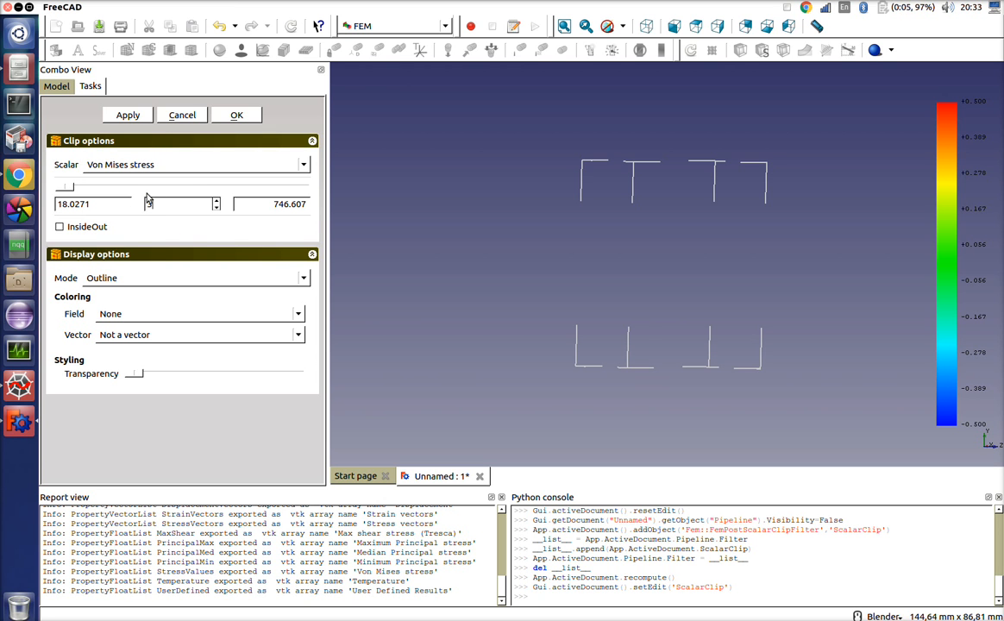
text(00)
Display the scalar clip as Surface with Edges, colour it by Von Mises stress and apply the filter.
click(216, 277)
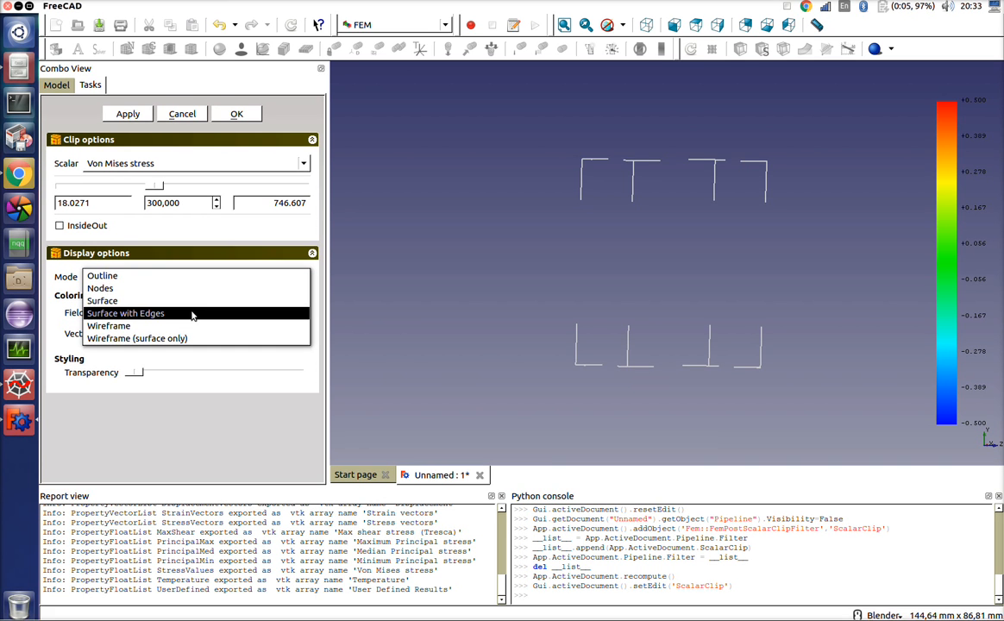
click(190, 314)
click(181, 312)
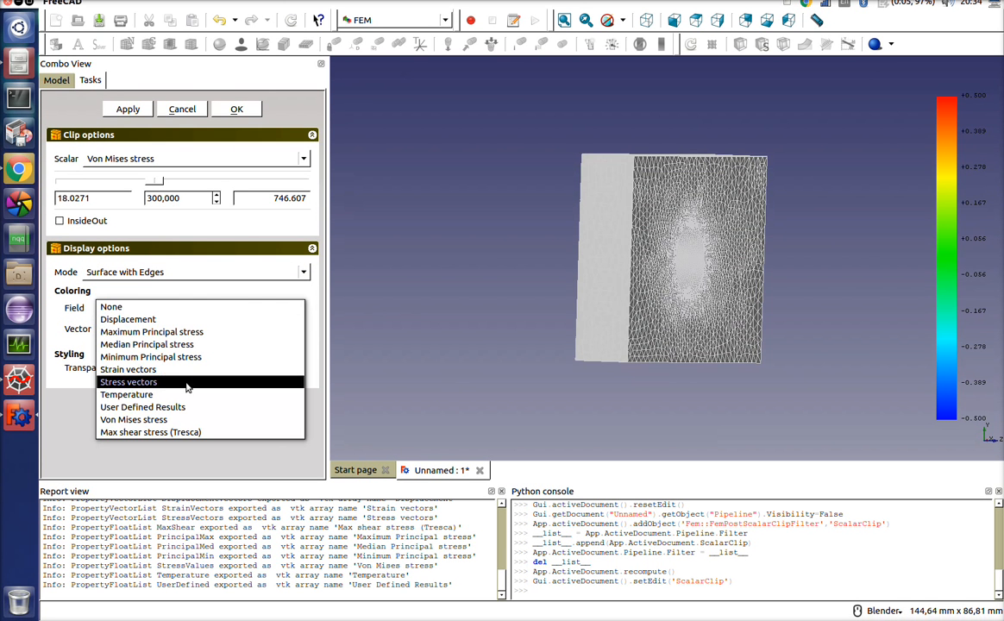
click(191, 418)
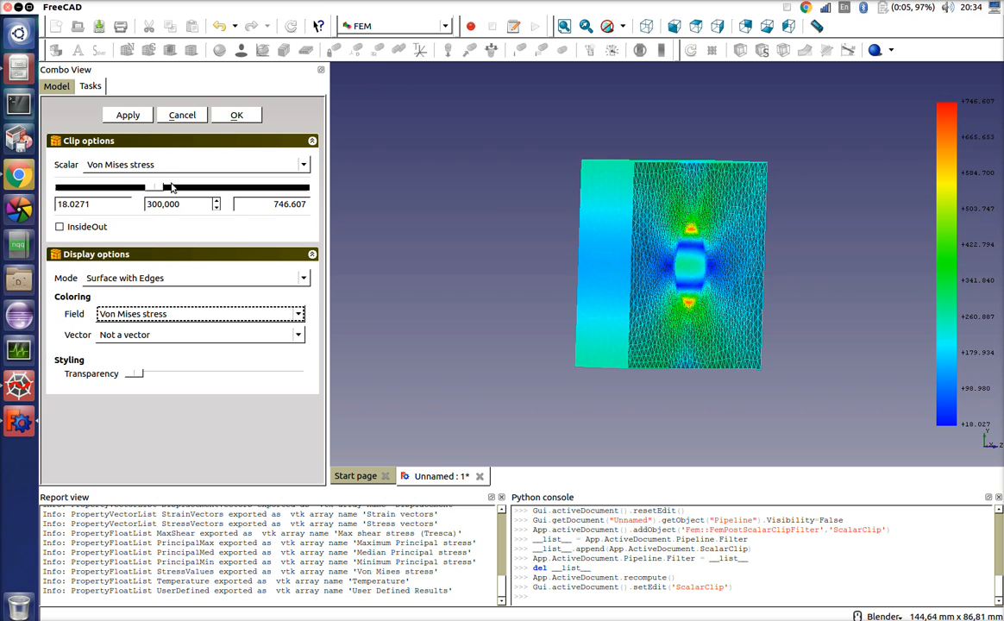
click(132, 117)
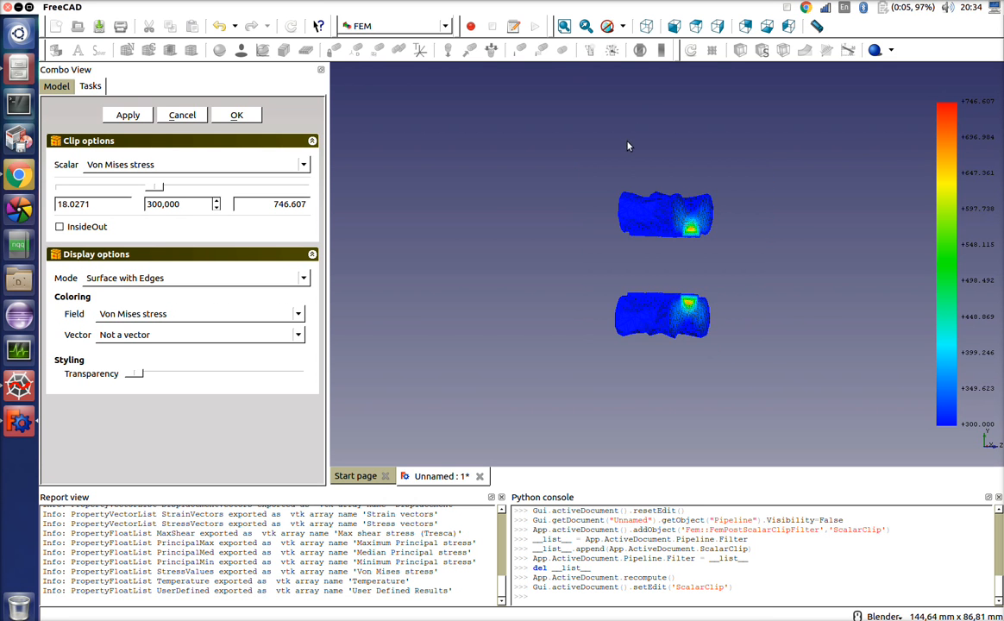
Set the maximum of the clip's stress colour scale to 600 and accept the scalar clip filter.
middle_drag(628, 146, 606, 110)
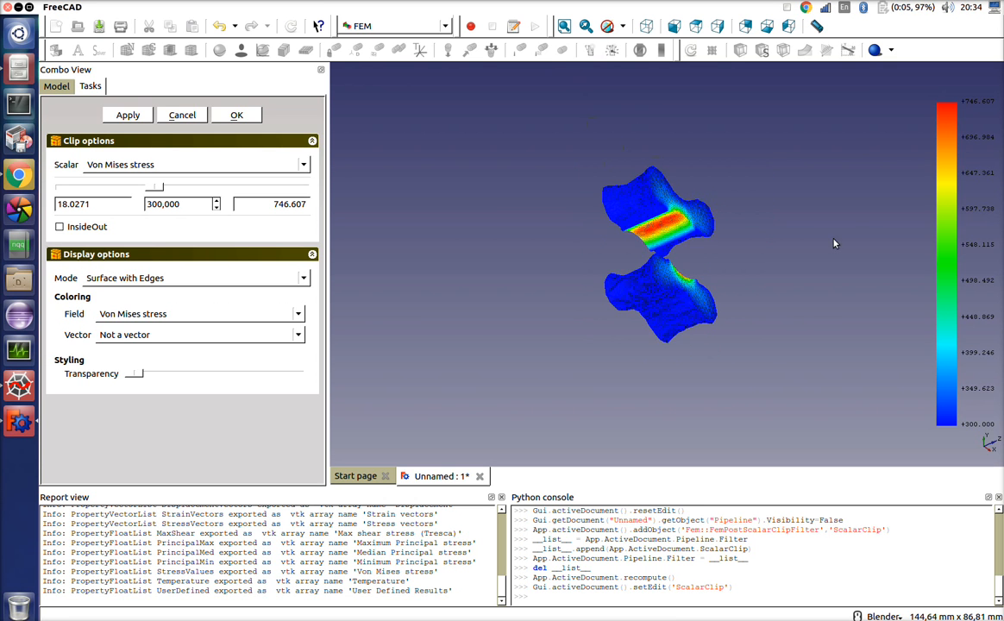
middle_drag(833, 244, 675, 314)
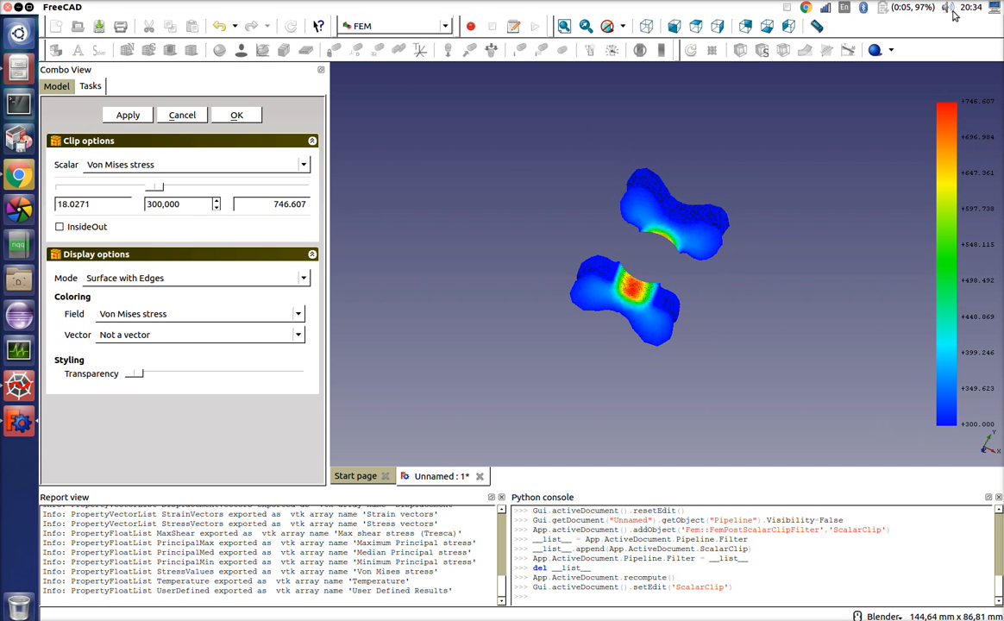
middle_drag(705, 280, 568, 227)
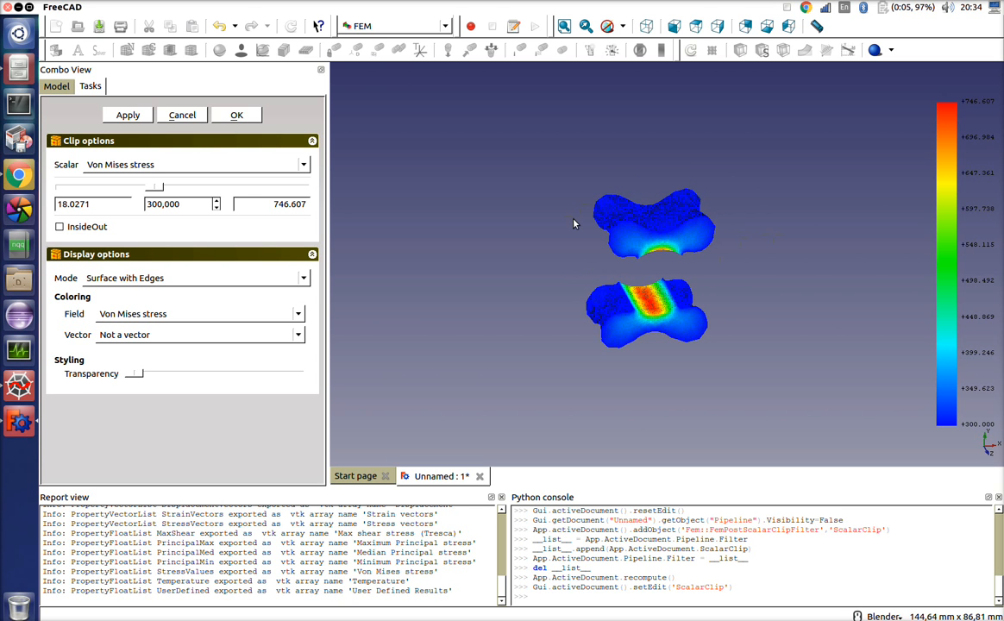
middle_drag(676, 260, 654, 231)
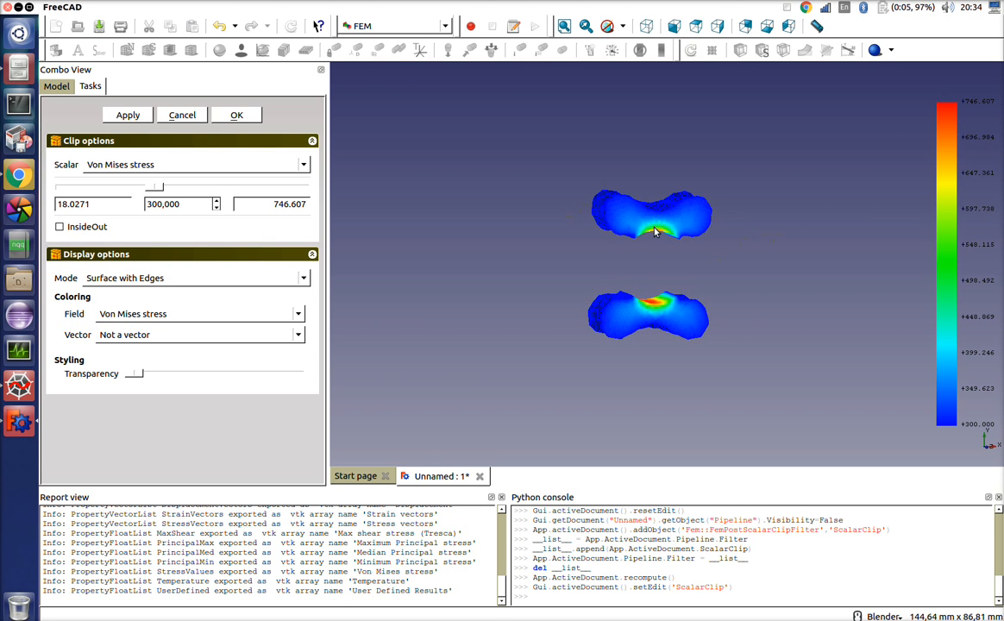
double_click(952, 205)
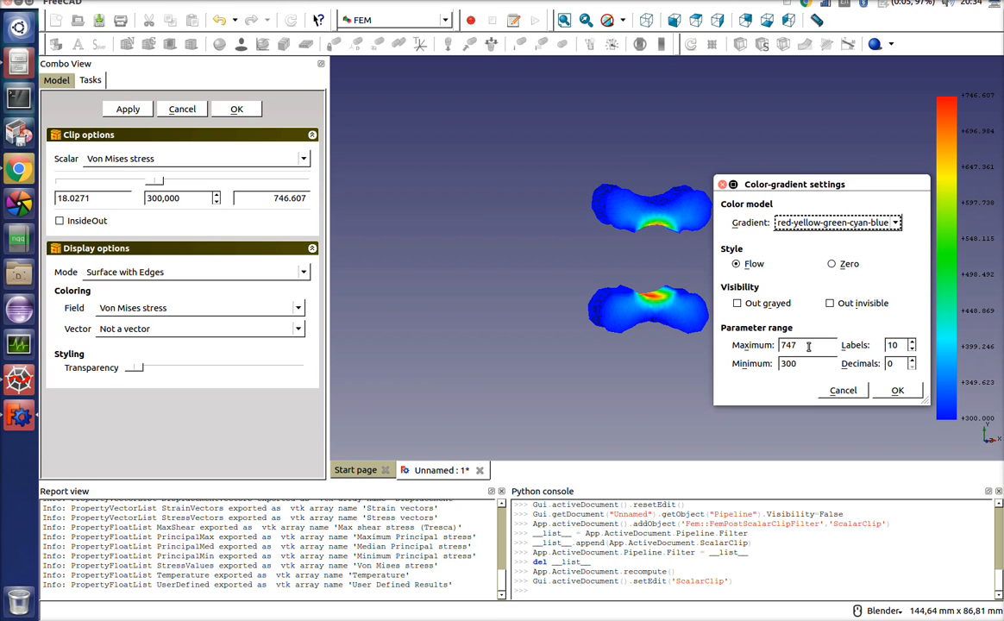
drag(809, 346, 764, 349)
text(60)
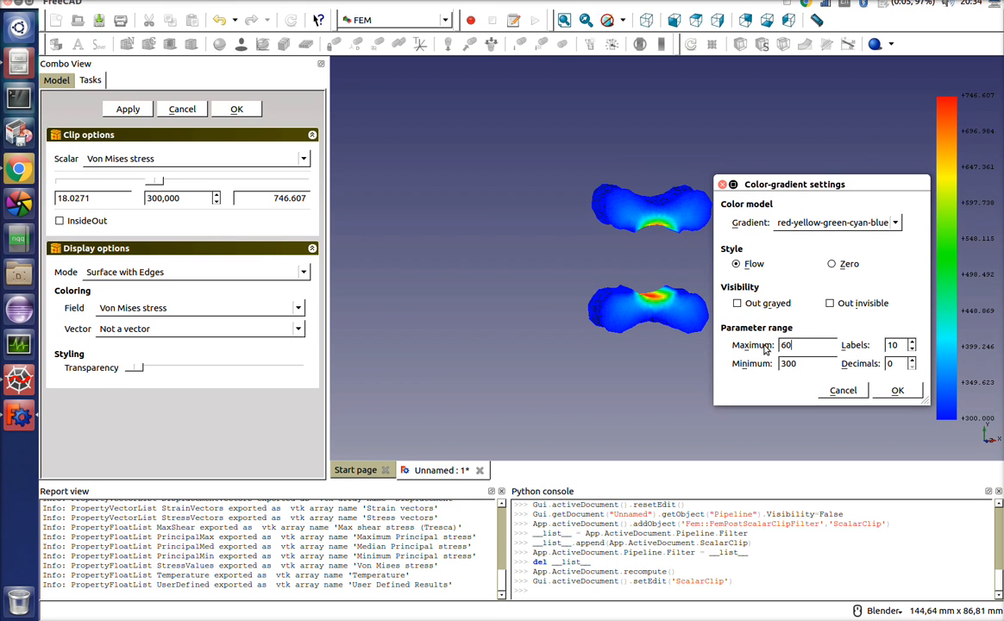
text(0)
click(897, 390)
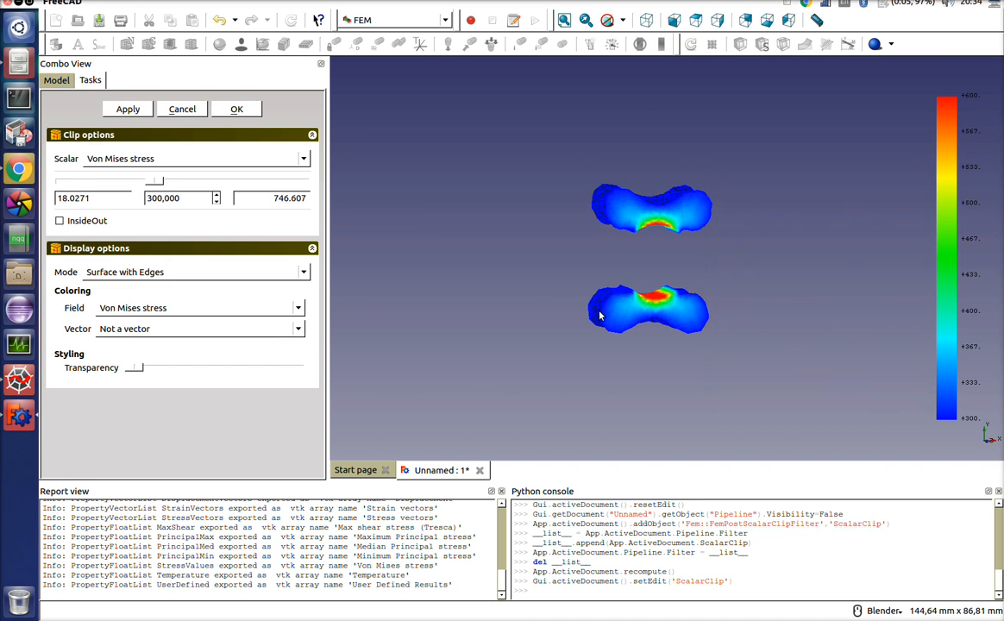
middle_drag(601, 316, 663, 198)
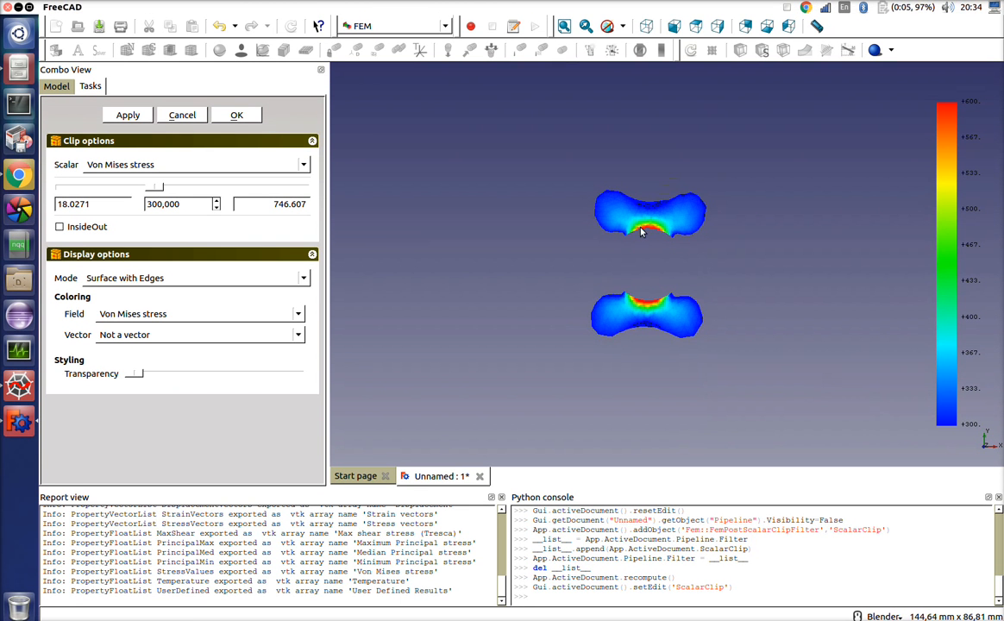
middle_drag(633, 263, 583, 266)
click(247, 121)
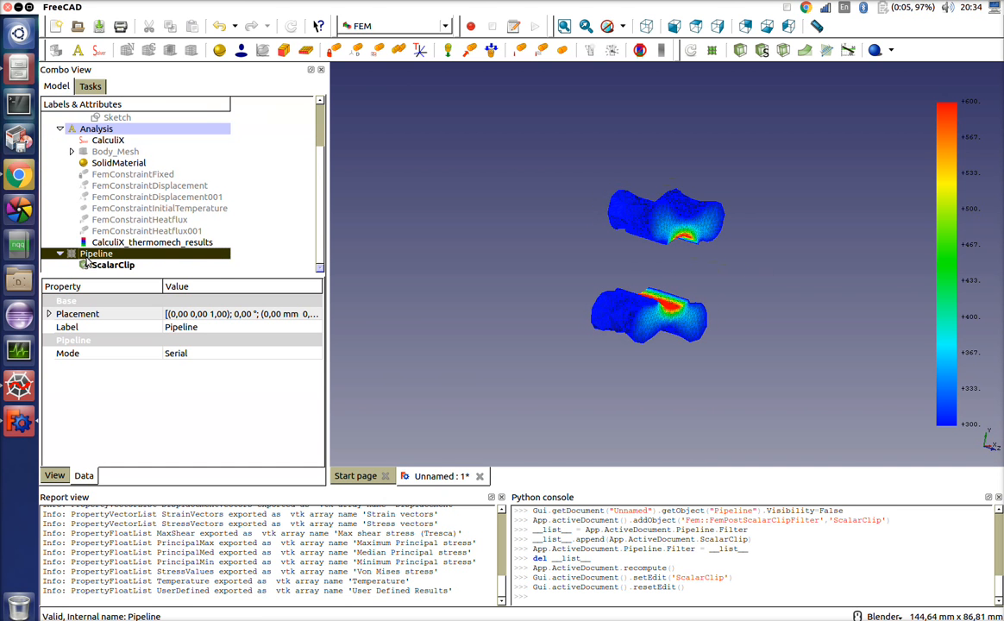
Show the pipeline again and raise its transparency to roughly three quarters so the clipped regions show through the plate.
key(space)
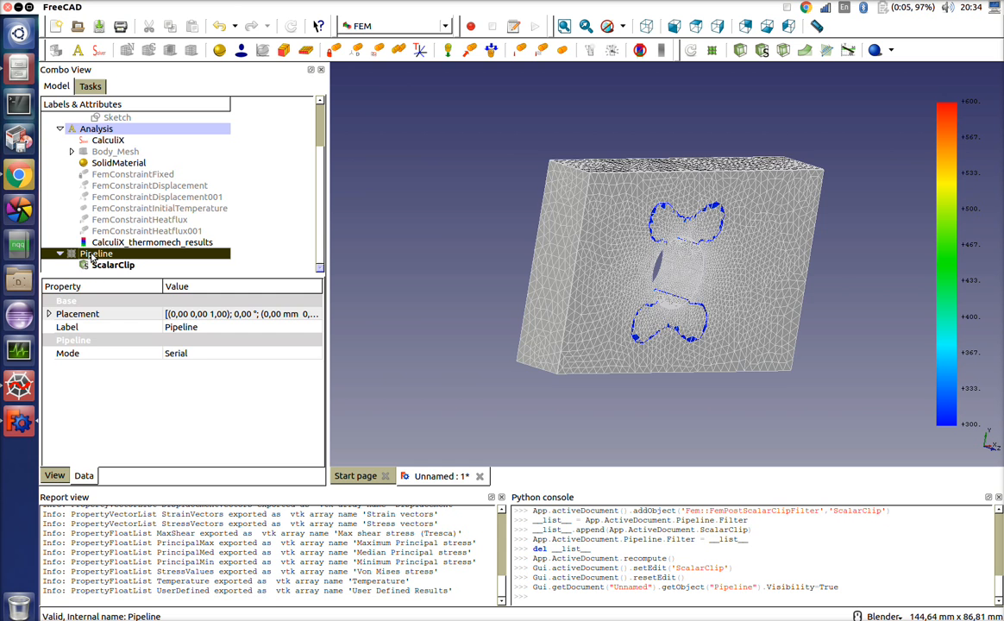
double_click(92, 257)
drag(131, 259, 267, 256)
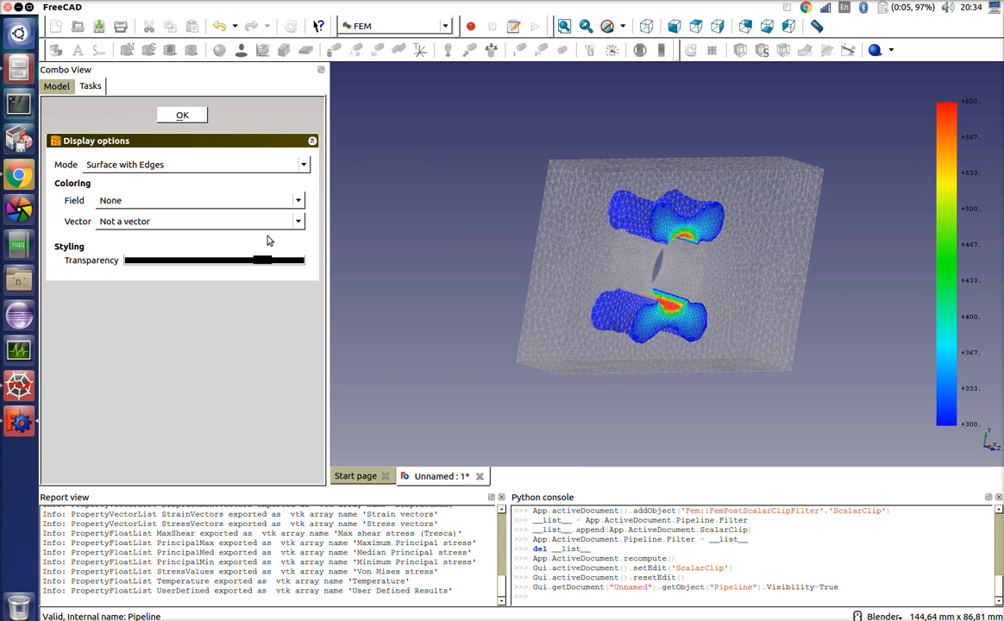
middle_drag(850, 255, 768, 292)
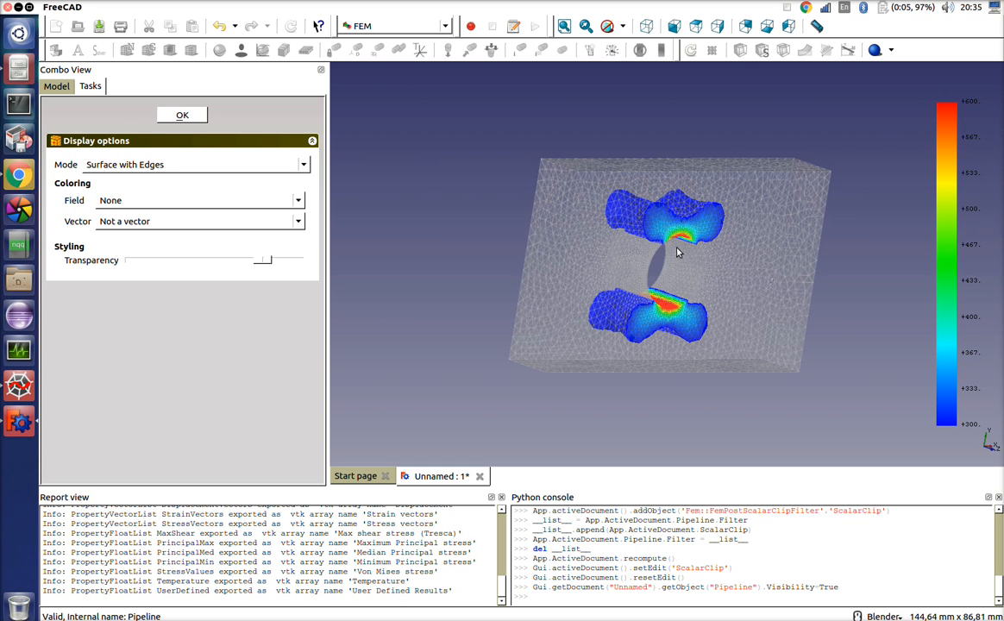
middle_drag(785, 267, 491, 302)
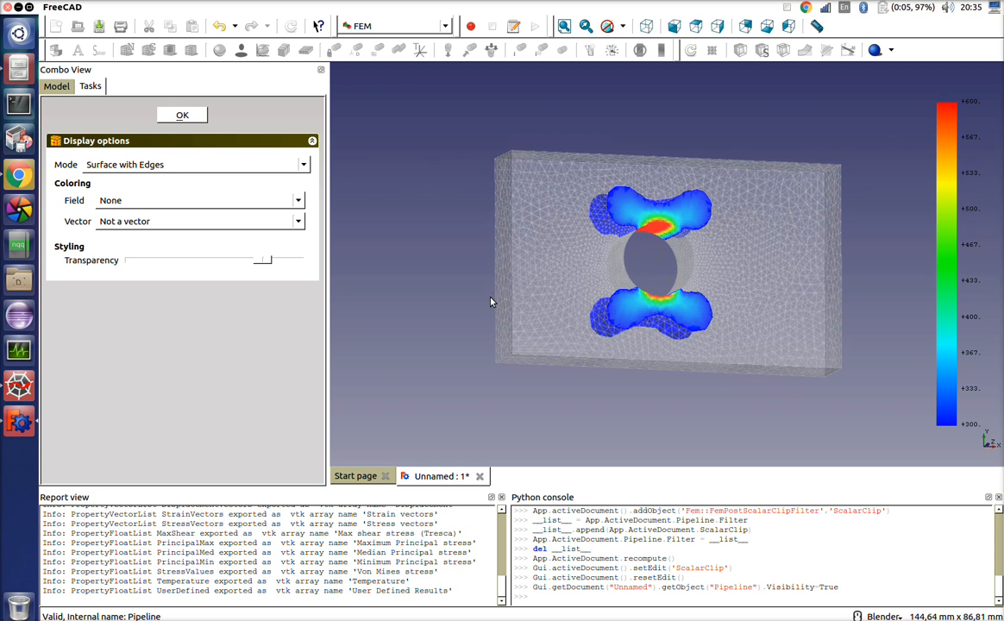
click(191, 116)
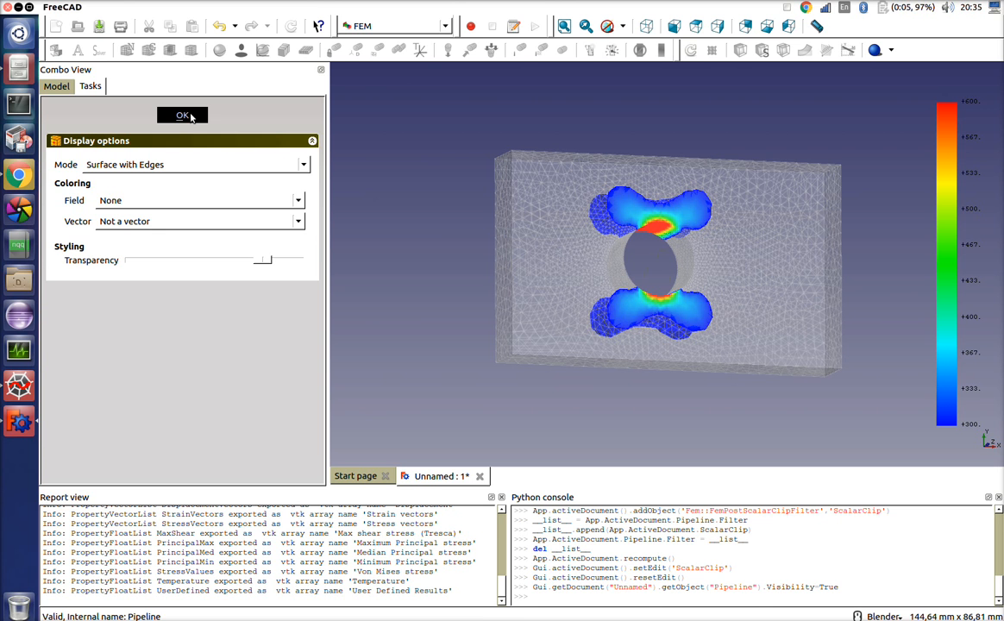
click(185, 116)
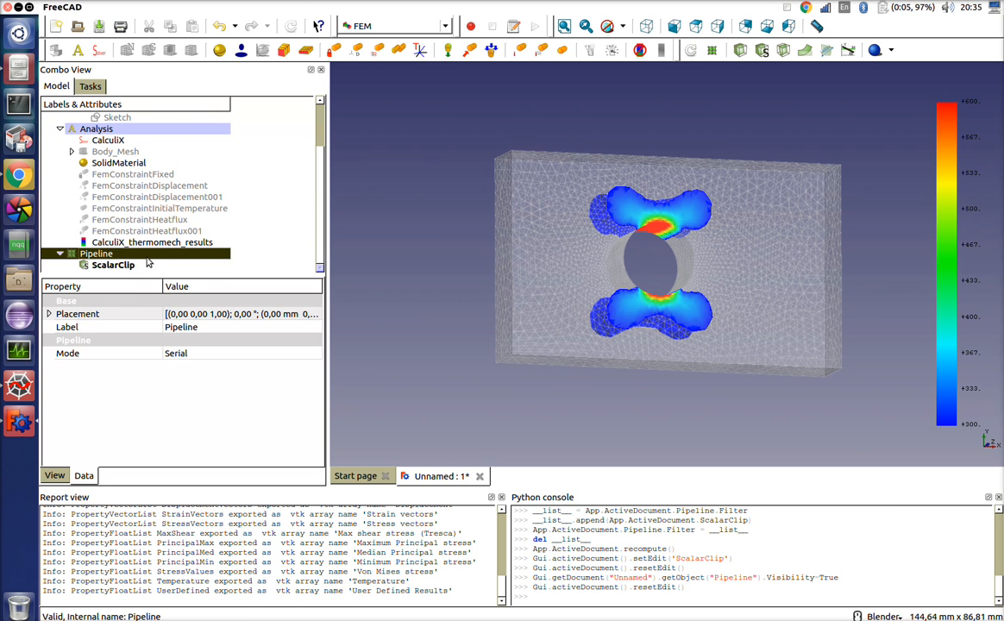
Hide the scalar clip filter, leaving only the transparent pipeline mesh displayed.
click(133, 266)
key(space)
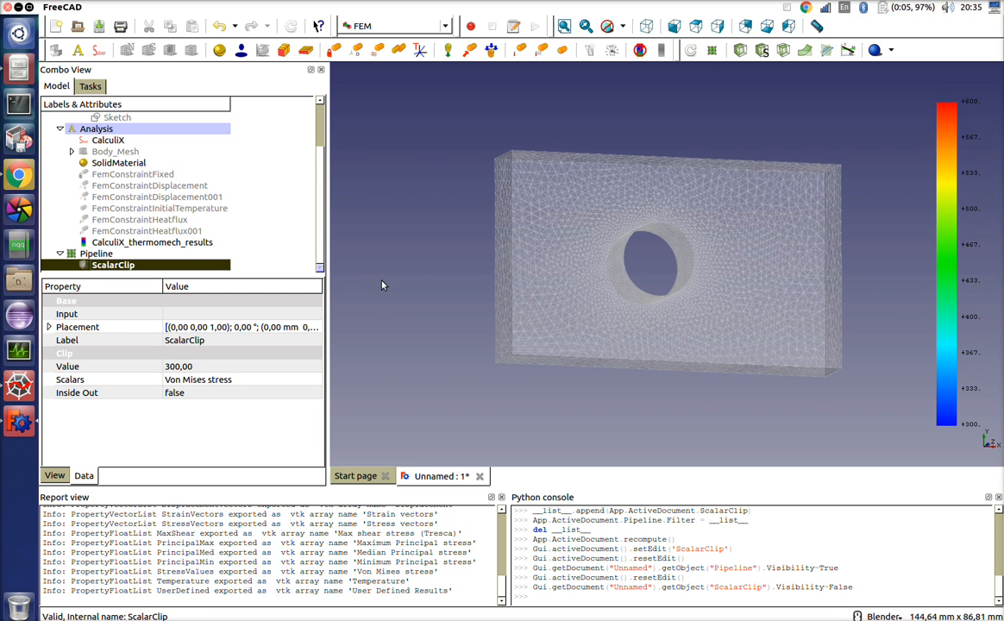
middle_drag(383, 285, 445, 266)
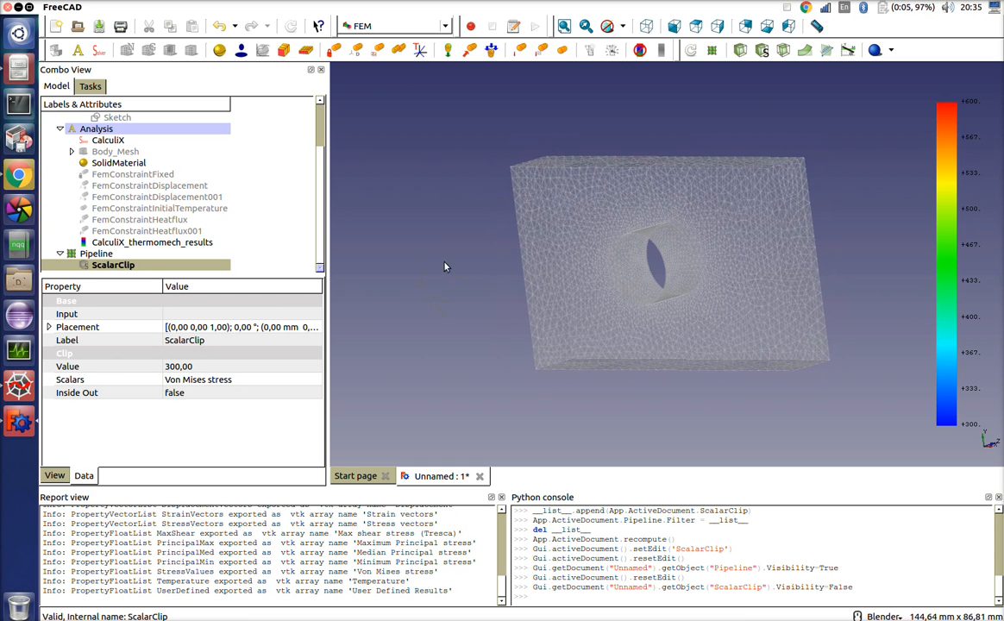
middle_drag(573, 262, 505, 269)
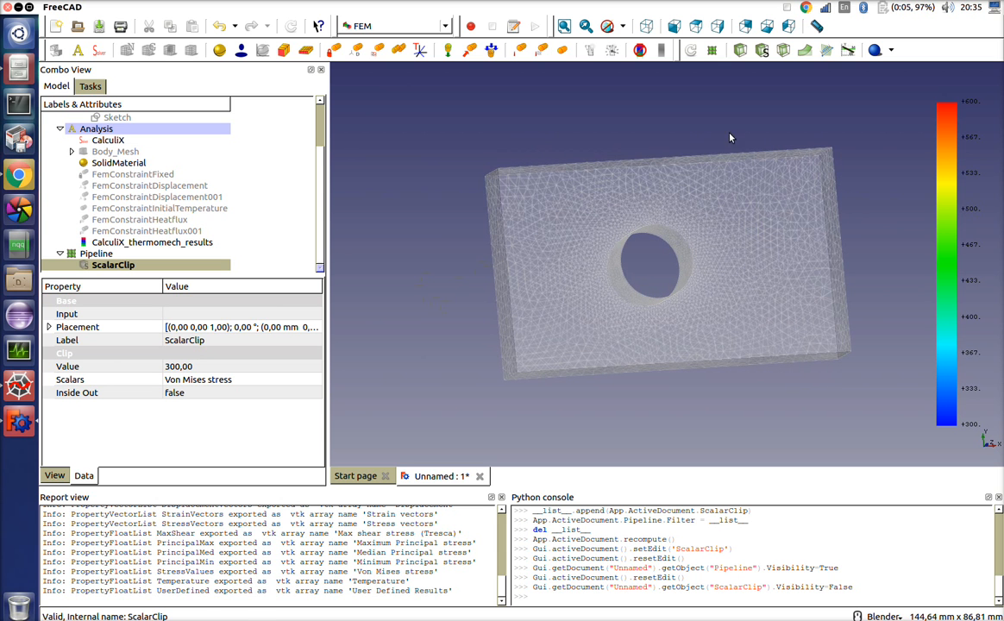
Add a data-along-line filter and pick its points from the plate's upper edge (-2.31, 22.24, 12) to the hole's edge (-1, 7.89, 12).
click(825, 51)
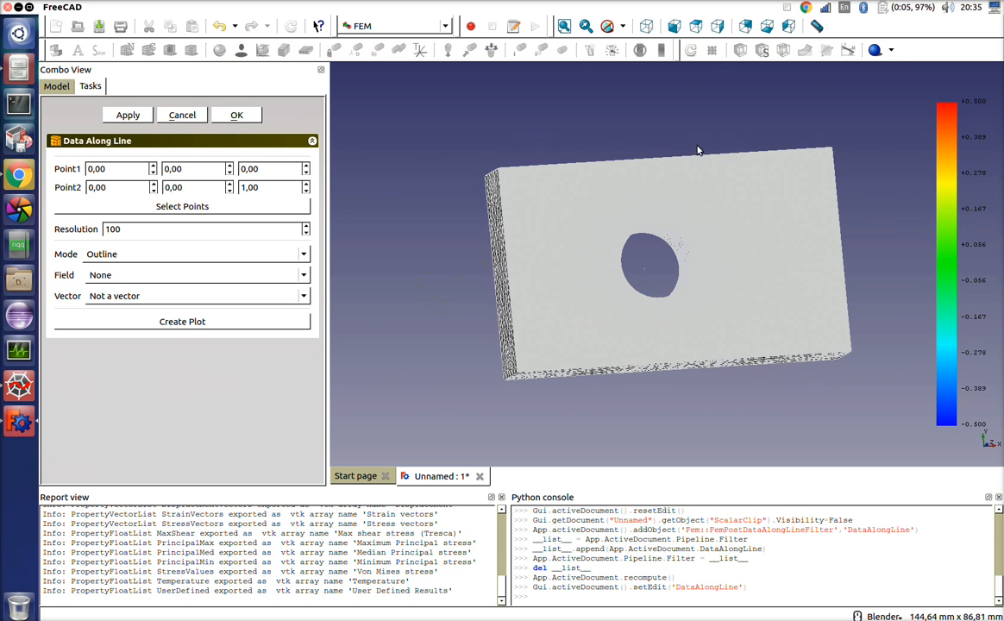
mouse_move(699, 150)
middle_down()
mouse_move(701, 177)
mouse_move(701, 157)
mouse_move(688, 163)
middle_up()
scroll(700, 156, up, 5)
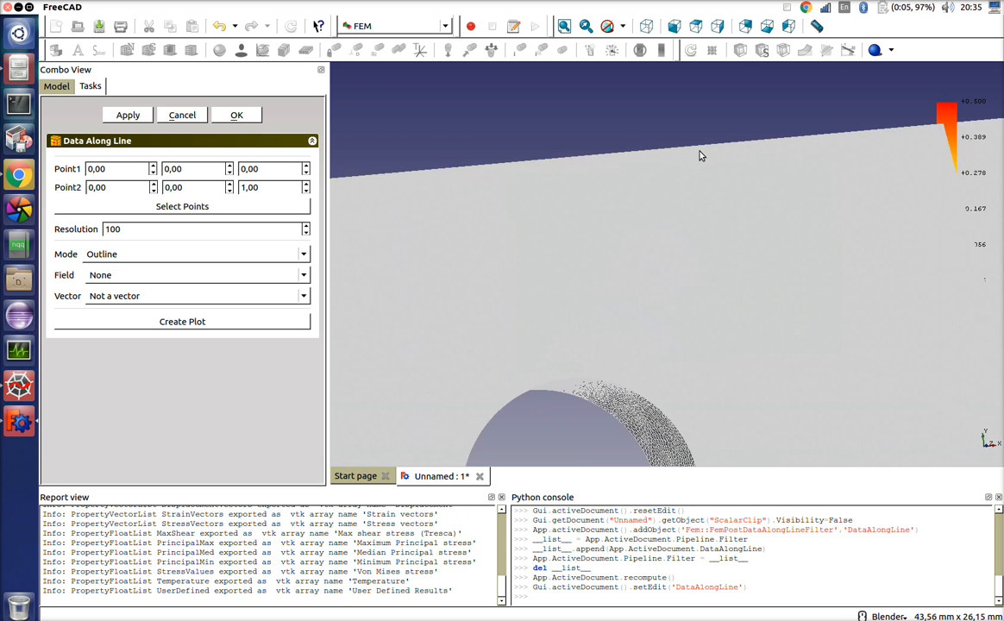
scroll(701, 155, up, 2)
scroll(511, 215, down, 2)
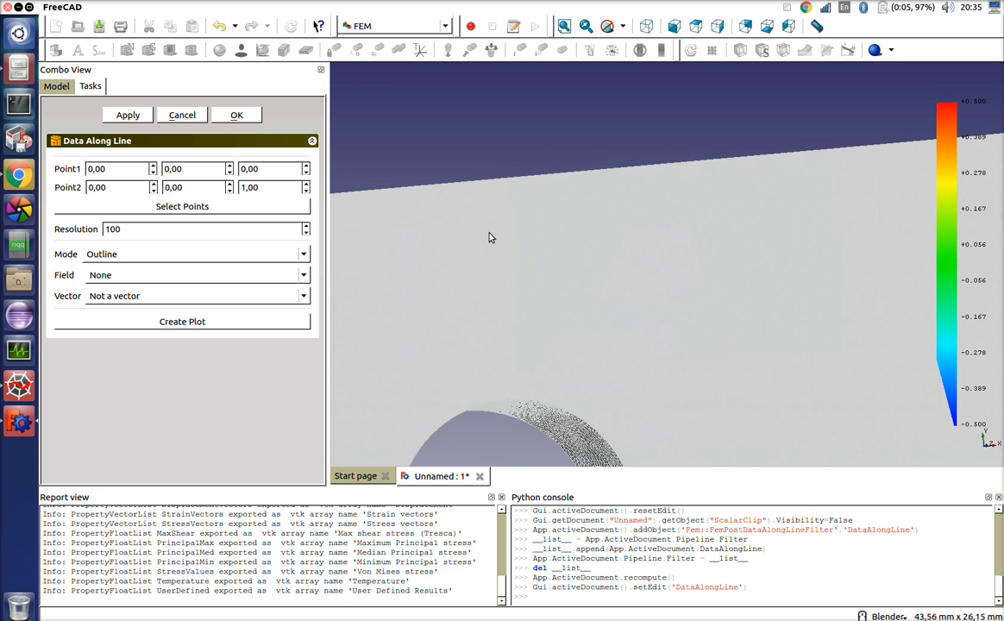
shift+middle_drag(493, 235, 732, 206)
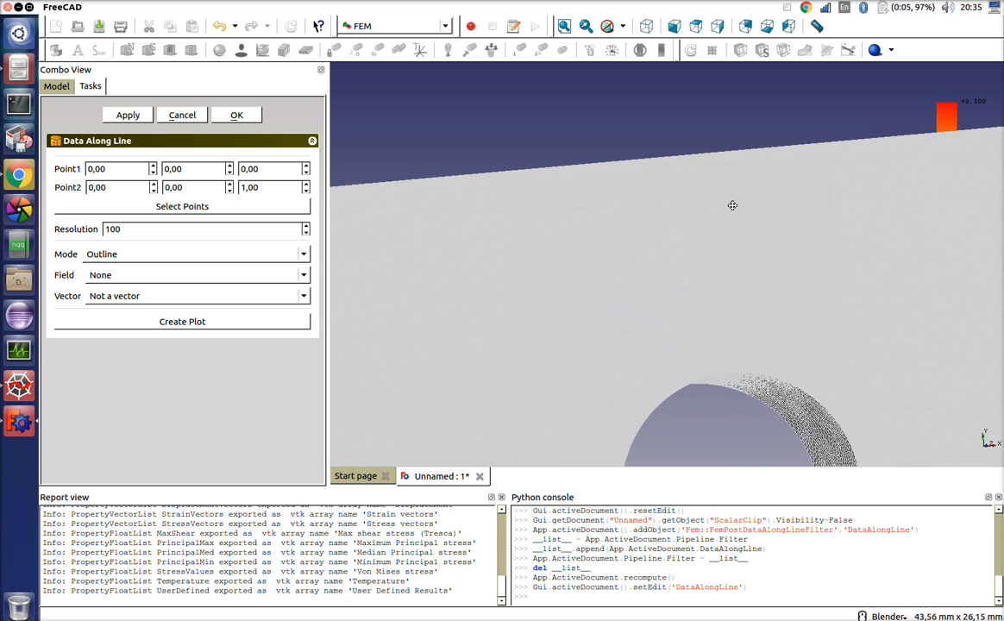
middle_drag(598, 265, 639, 283)
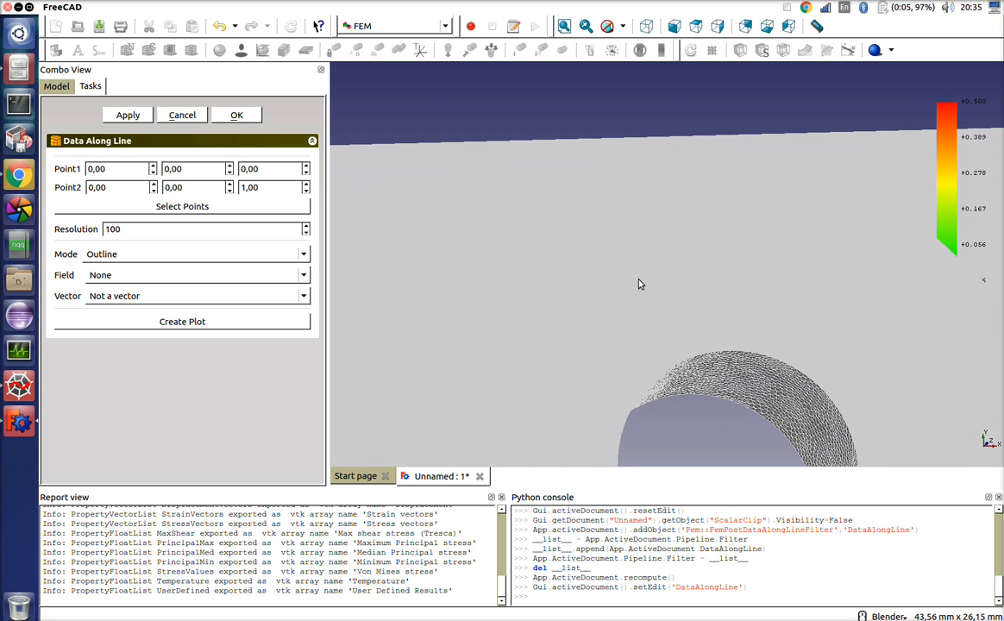
click(185, 210)
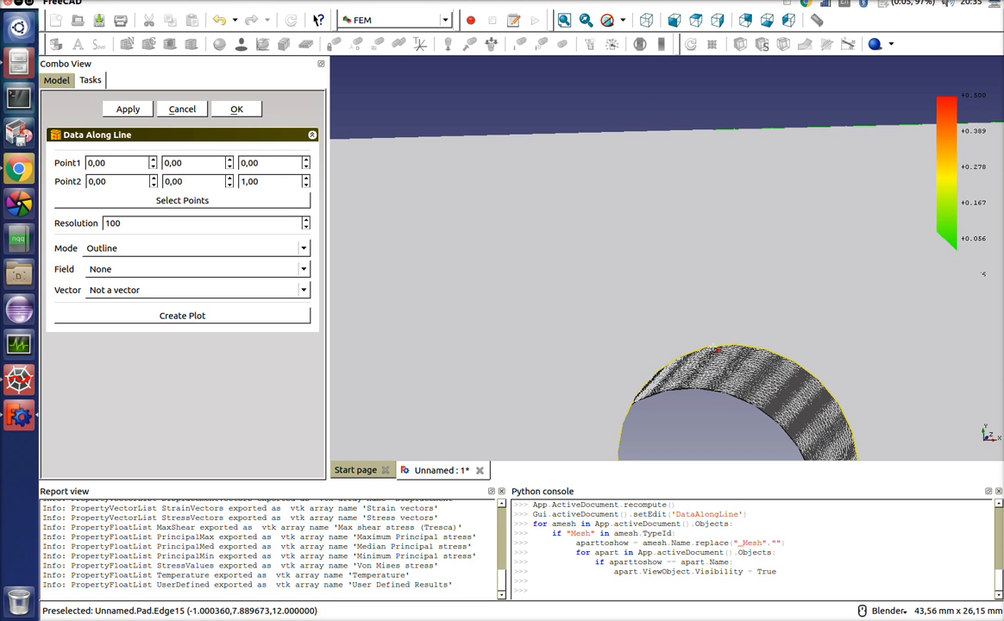
click(715, 350)
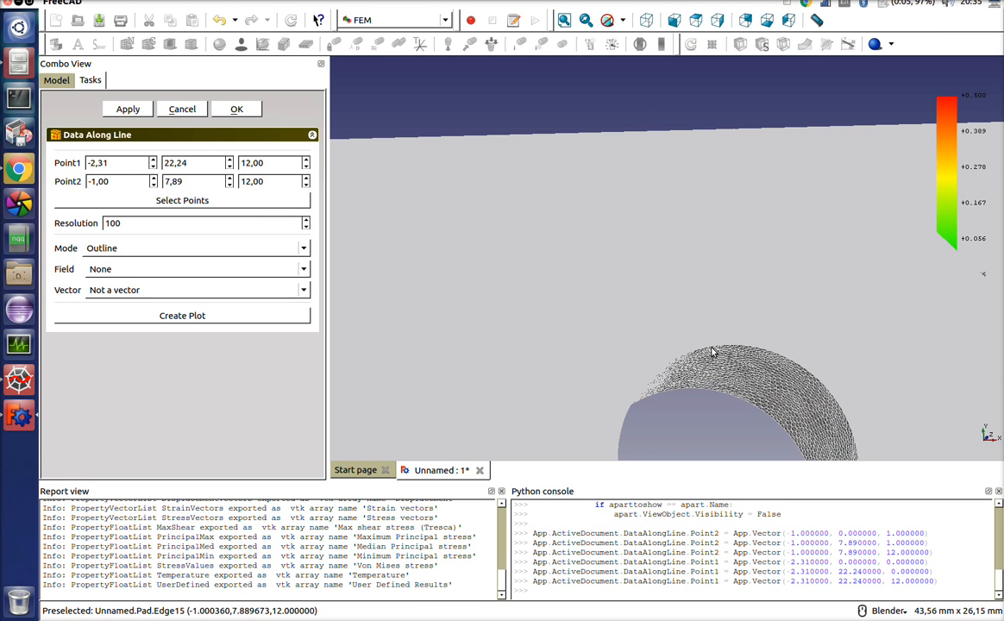
Set the line filter's display mode to Surface with Edges and its field to Von Mises stress.
click(97, 247)
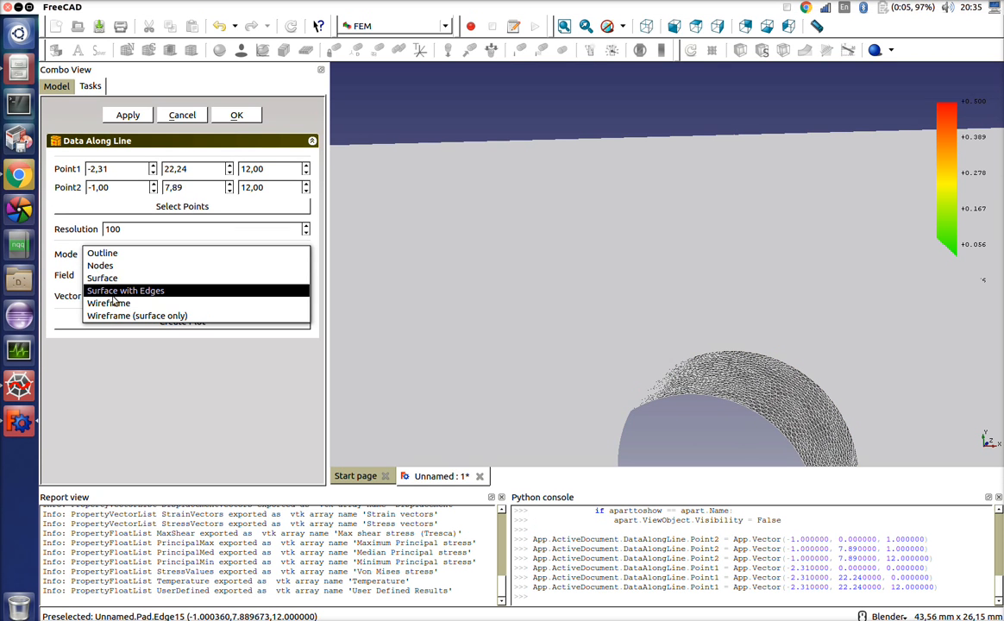
click(119, 292)
click(130, 275)
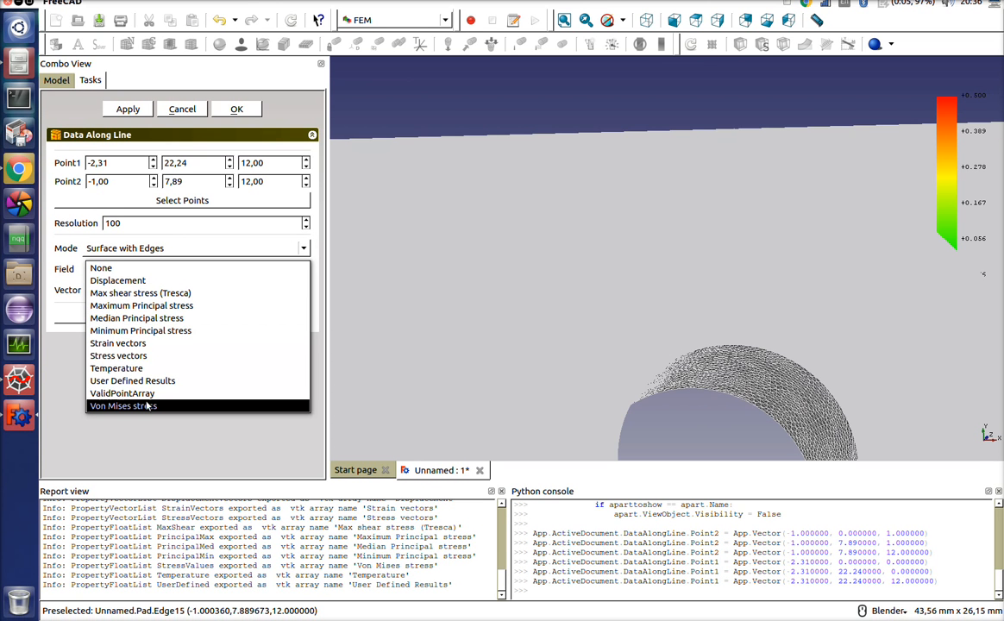
click(150, 406)
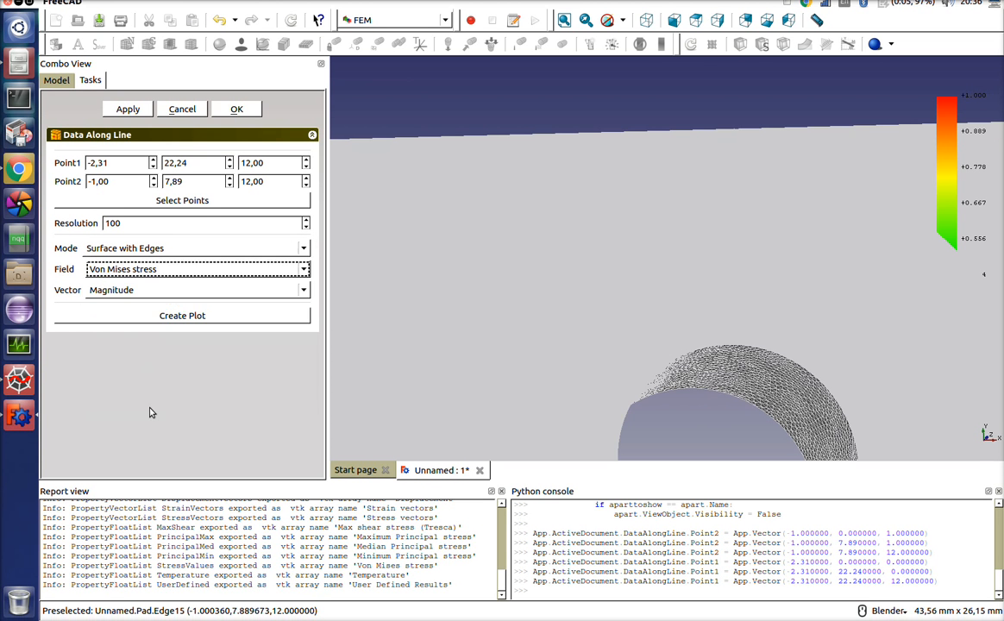
Apply the line filter, try the Surface with Edges display, and set its display mode to Nodes.
click(143, 112)
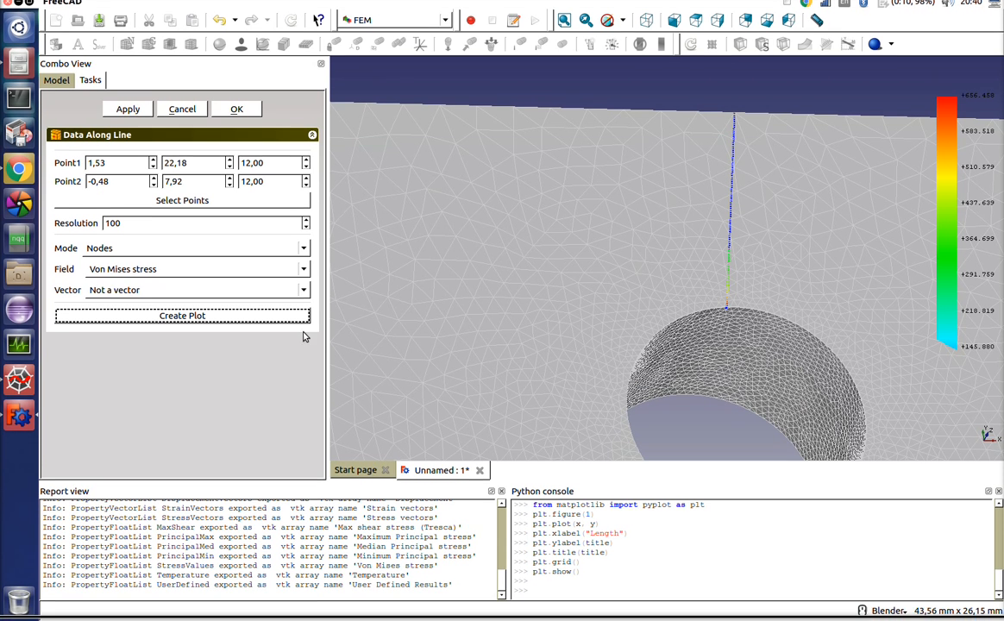
click(242, 261)
click(214, 280)
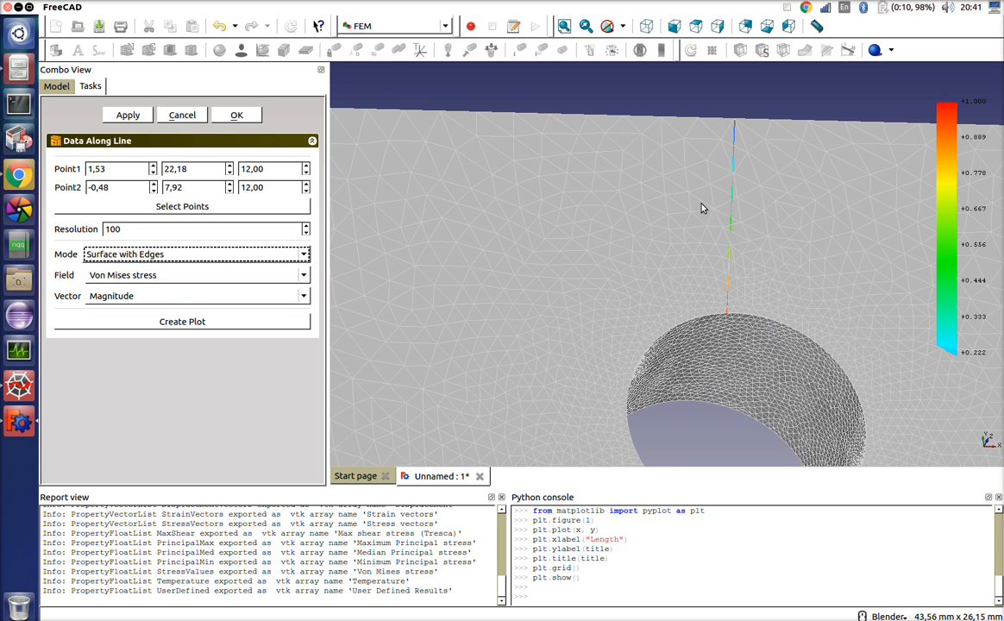
click(104, 253)
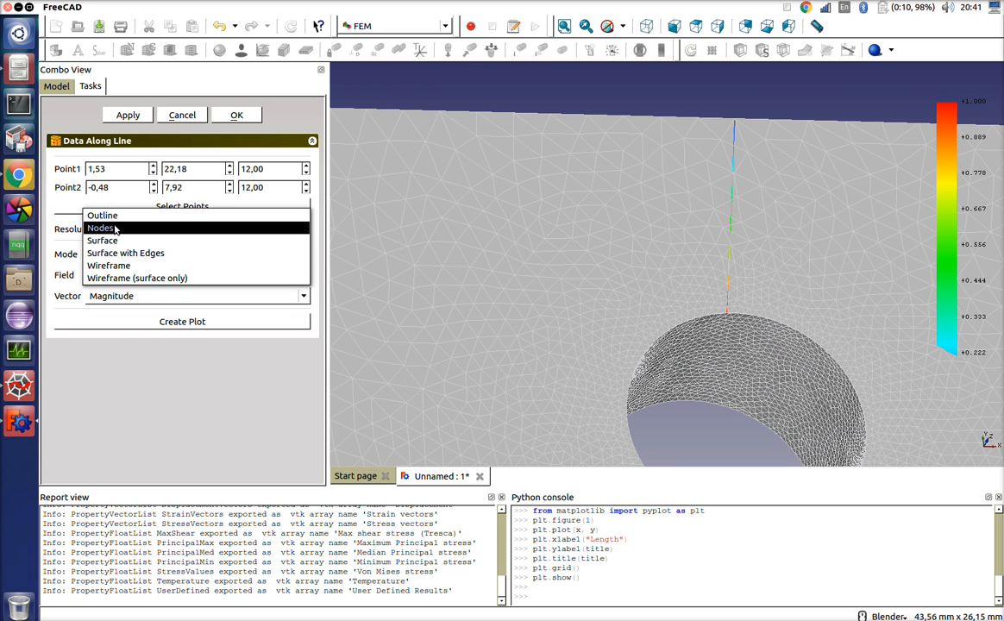
click(105, 208)
Plot the Von Mises stress along the line, close the figure and accept the line filter.
click(123, 319)
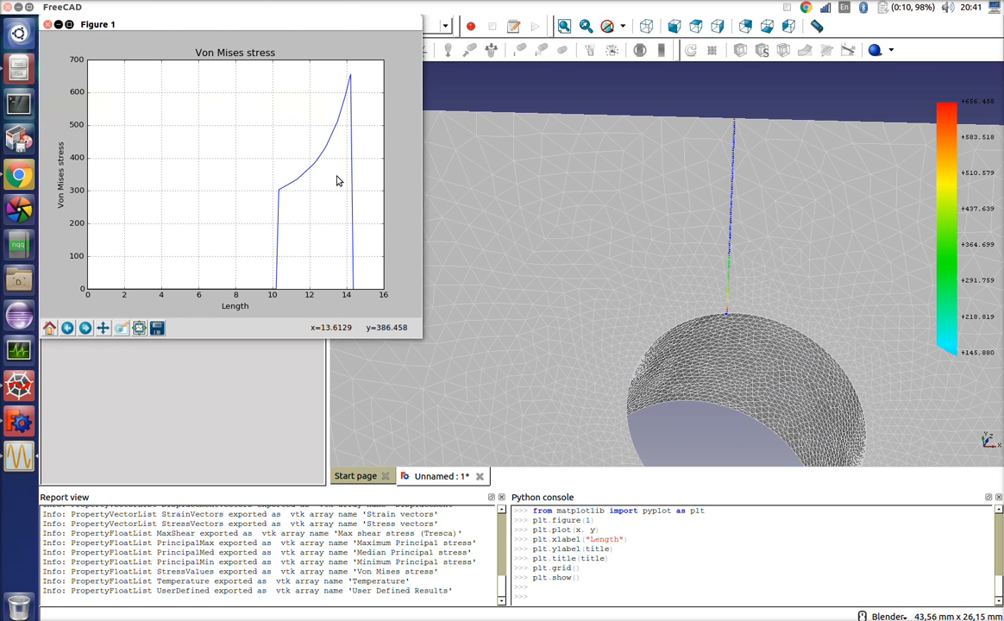
click(46, 24)
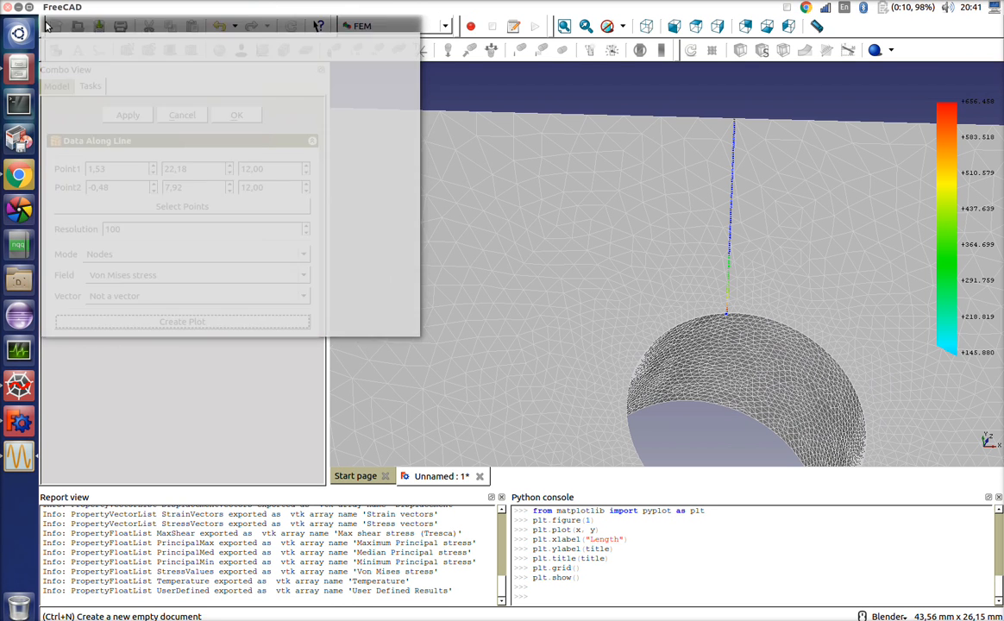
click(236, 115)
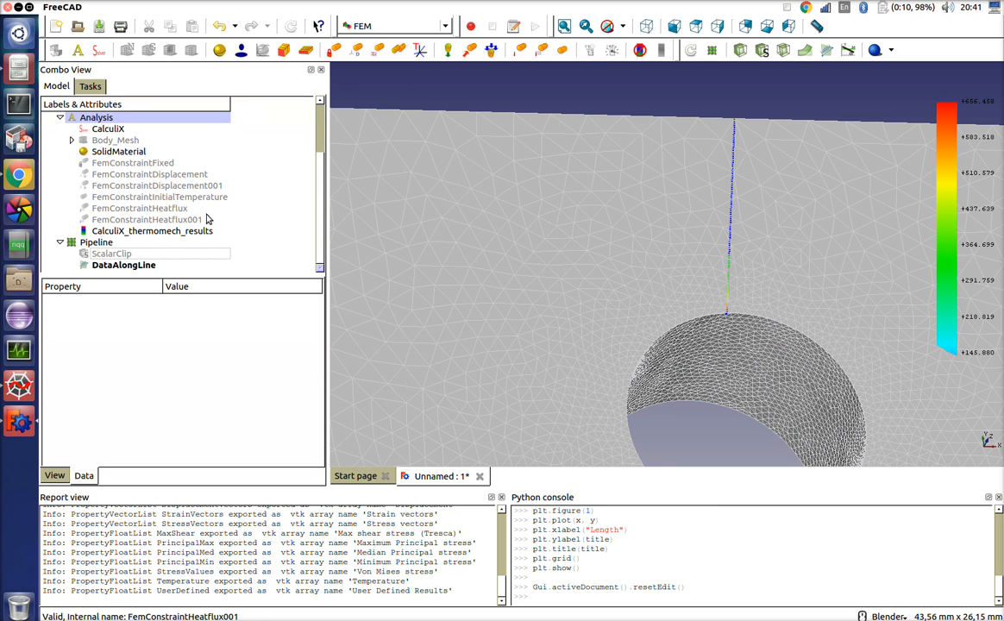
Create the stress linearization plot for the data-along-line filter and close the figure after viewing it.
click(117, 266)
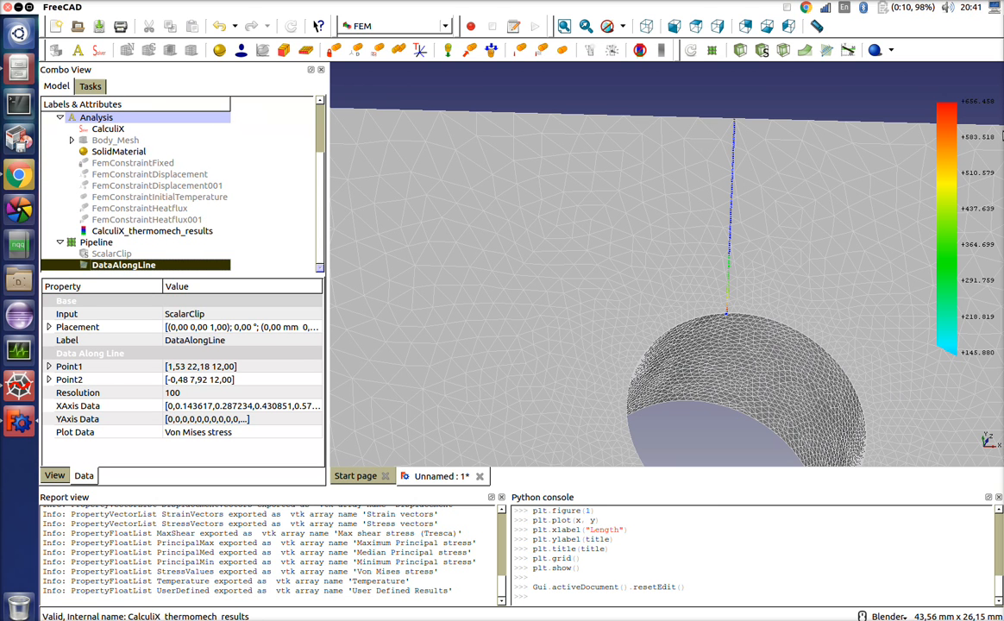
click(850, 51)
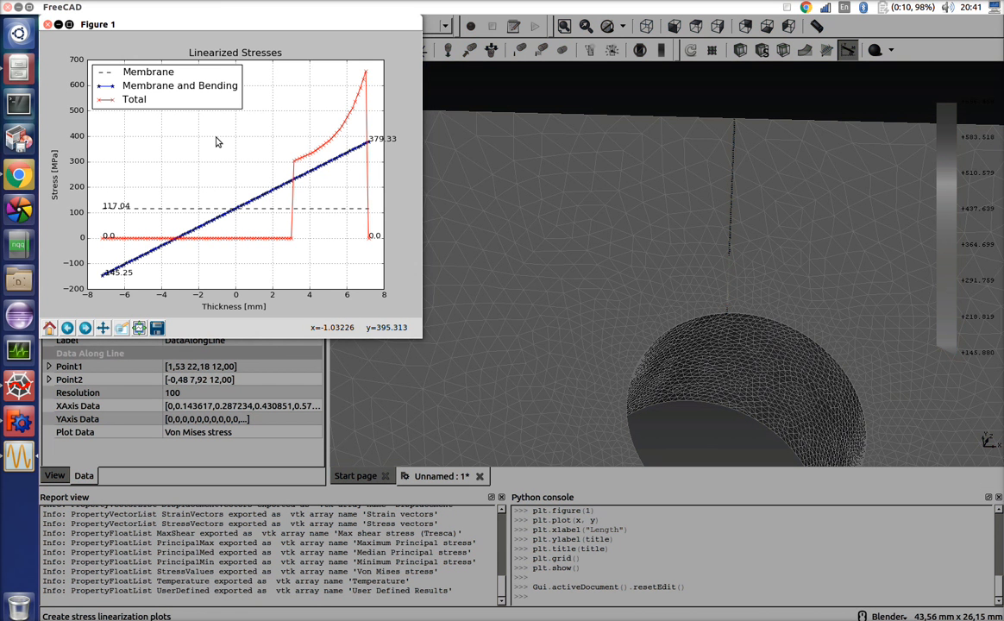
click(48, 25)
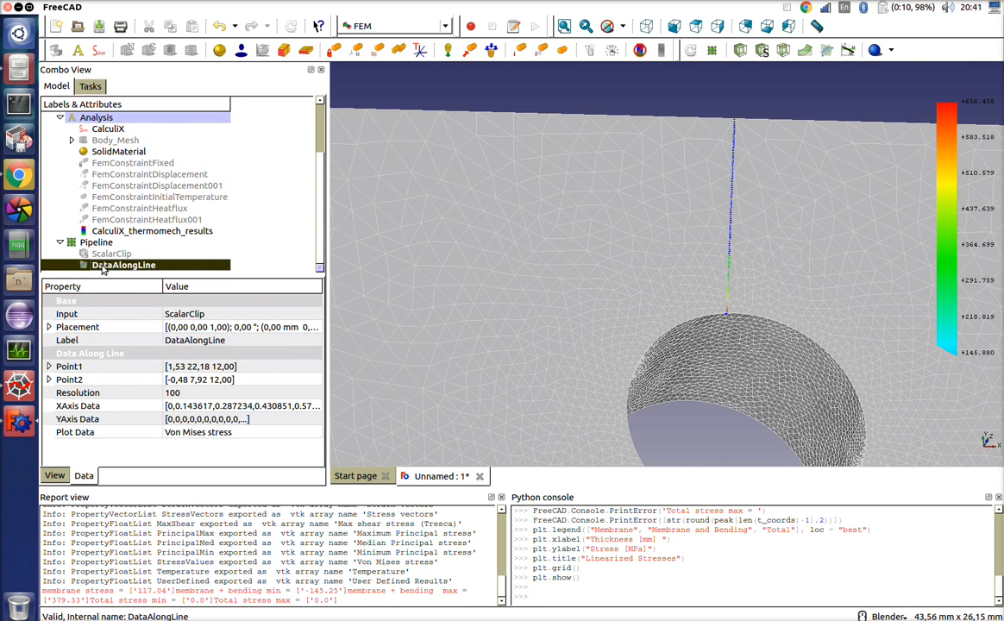
Delete the pipeline with its scalar clip and data-along-line filters, and purge the analysis results.
key(shift+Up)
key(shift+Up)
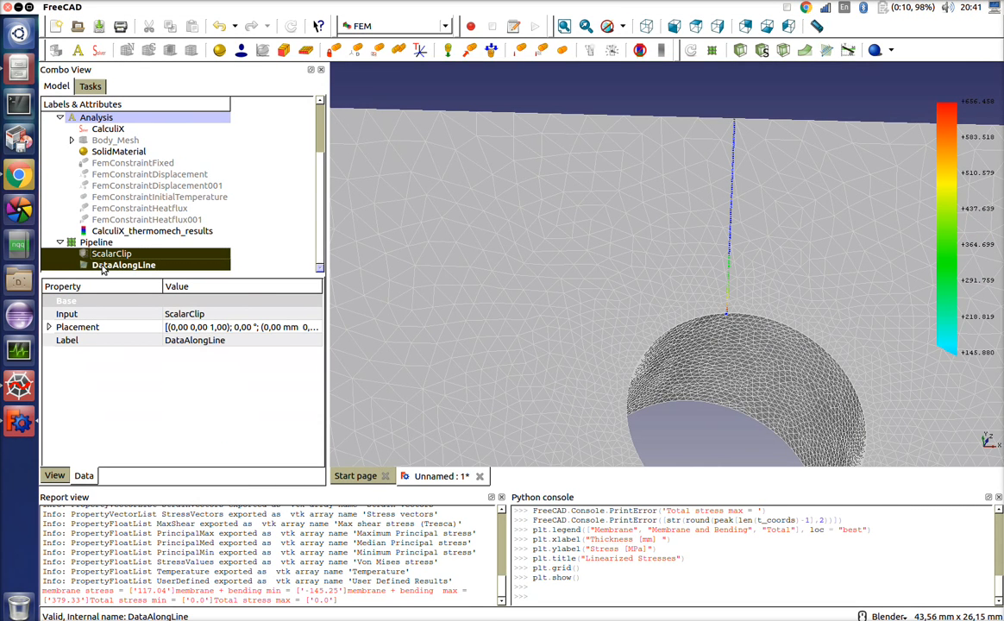
key(Delete)
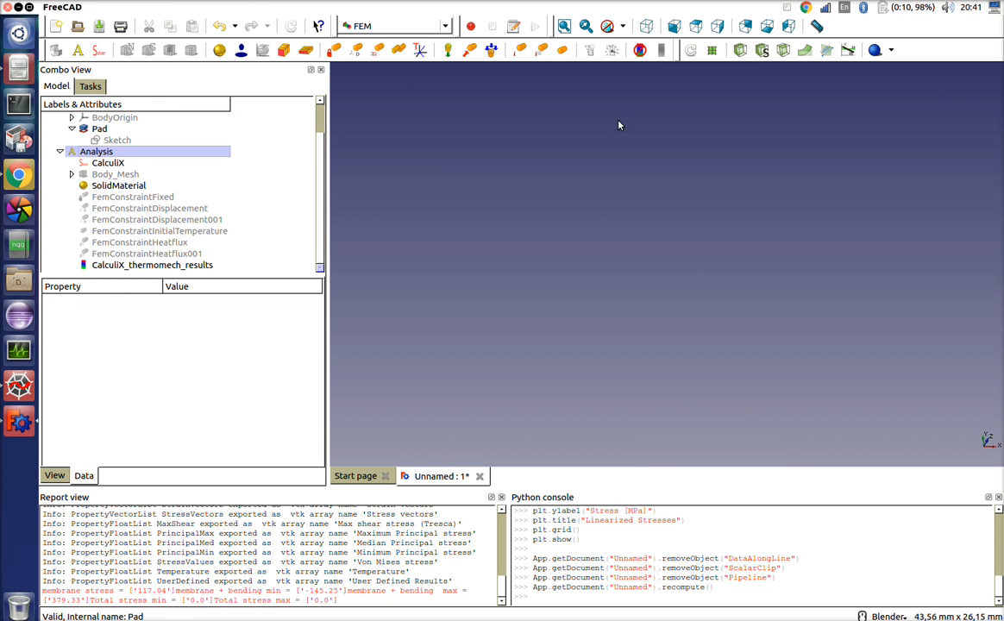
click(639, 50)
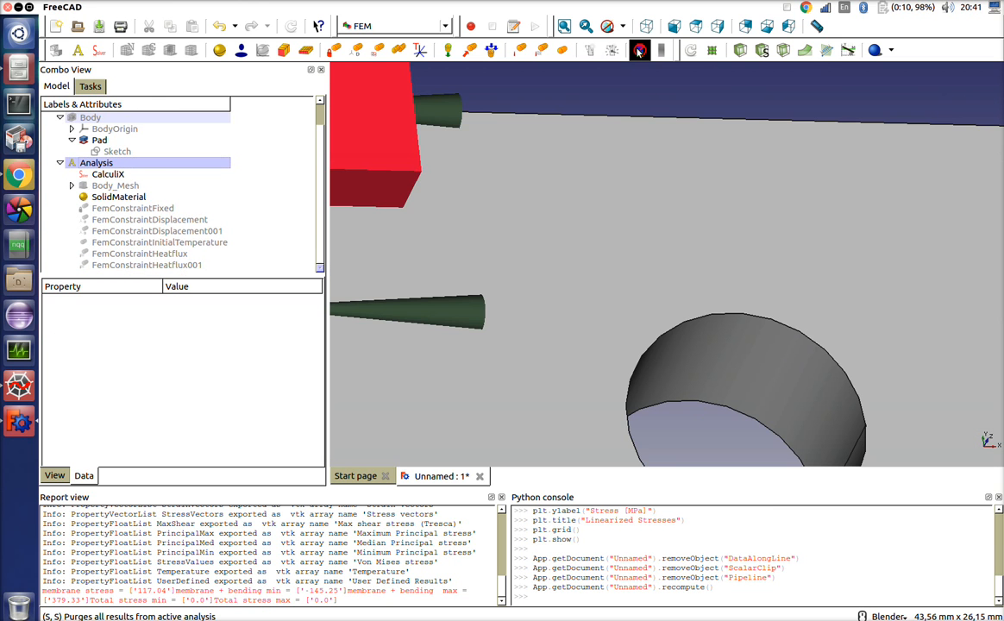
Run the CalculiX solver again for the plate's steady-state thermomechanical analysis.
click(564, 26)
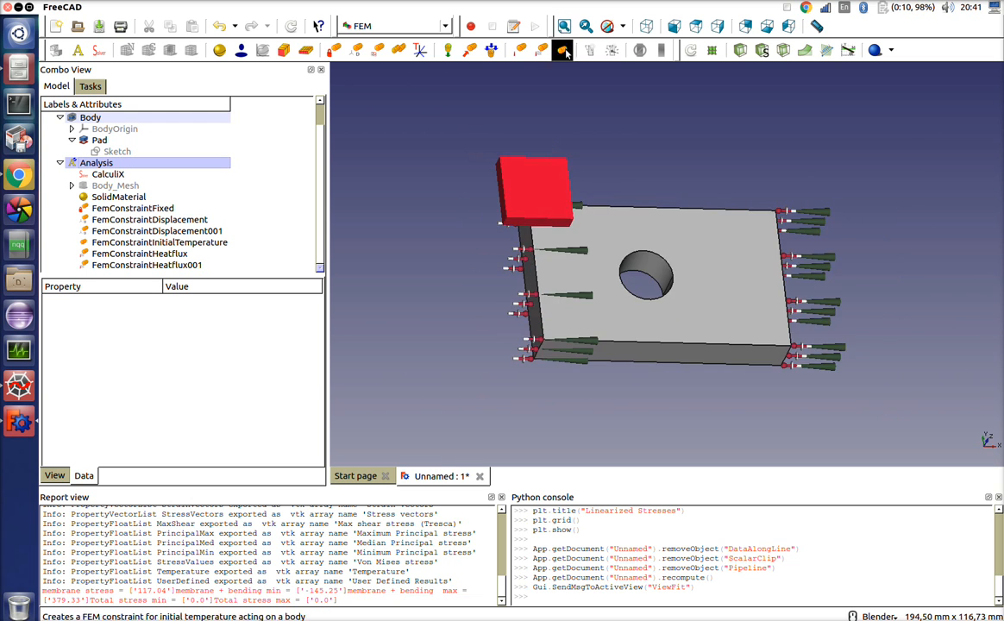
middle_drag(599, 228, 595, 215)
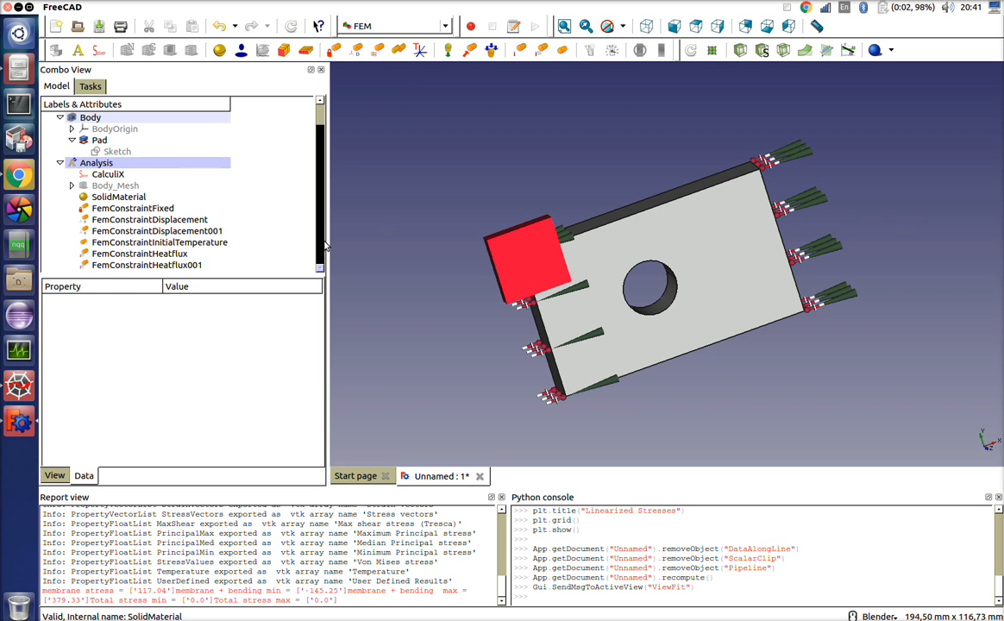
click(101, 186)
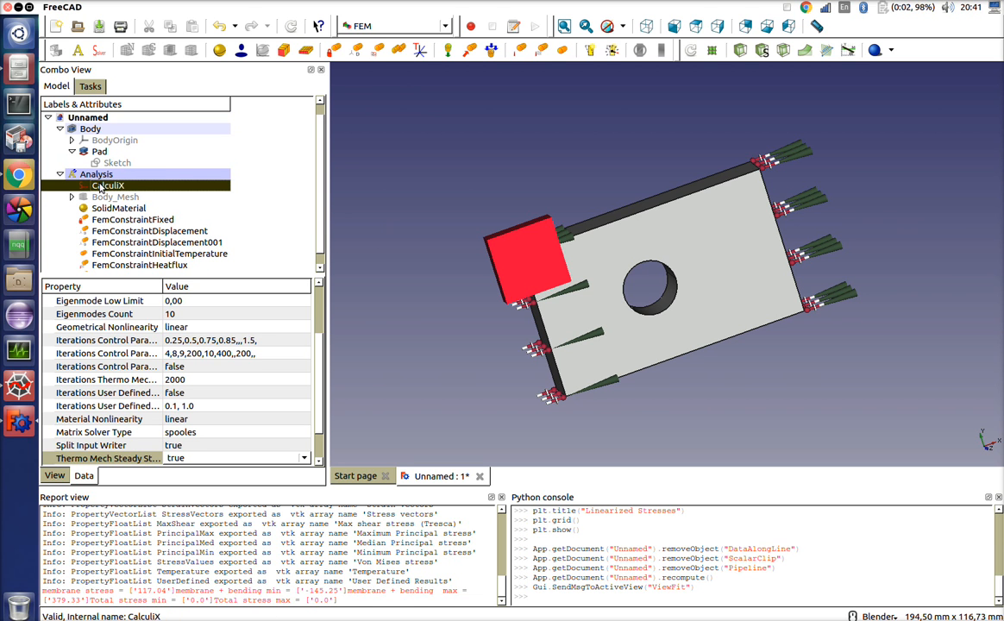
click(613, 51)
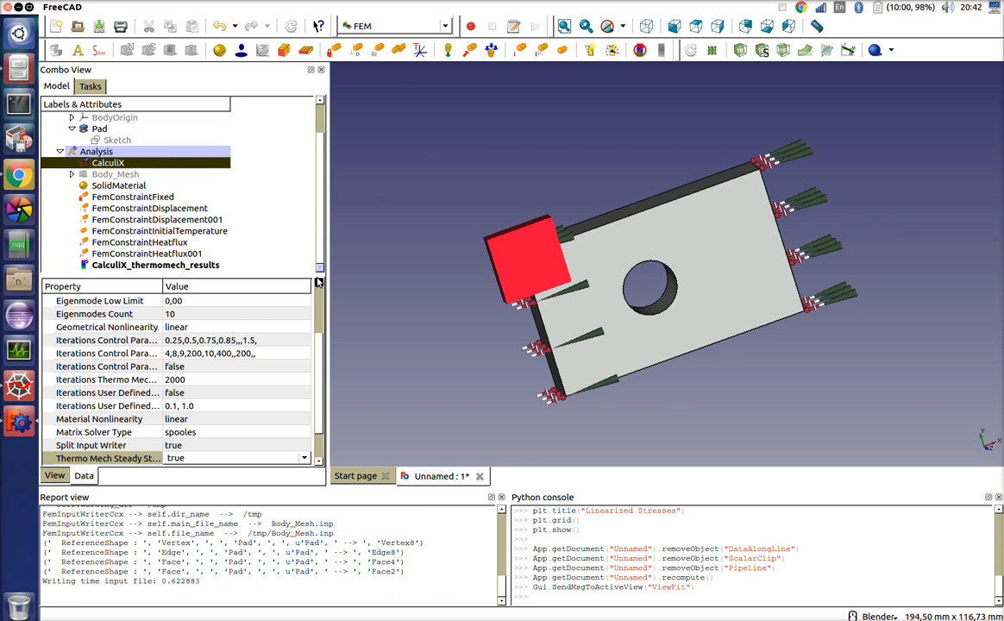
Show the temperature result on the plate, examine its minimum, average and maximum, and close the result view.
double_click(214, 267)
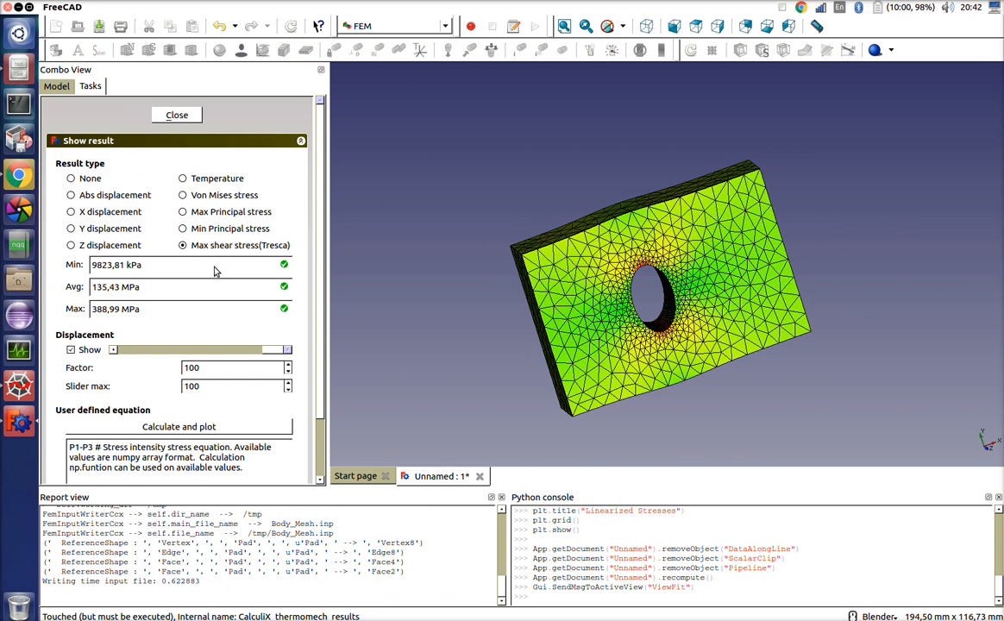
click(214, 181)
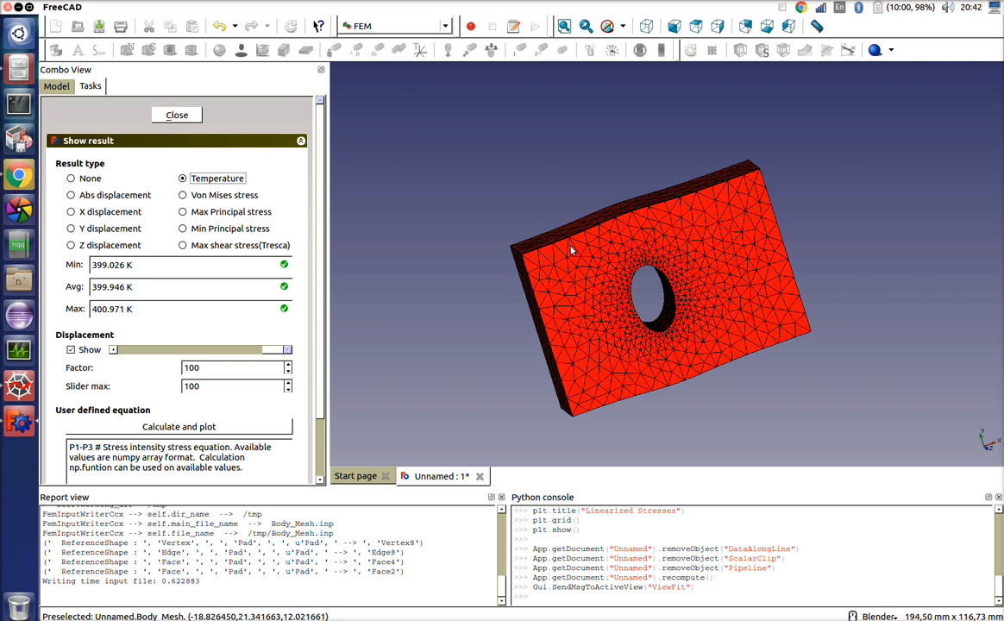
middle_drag(572, 247, 571, 220)
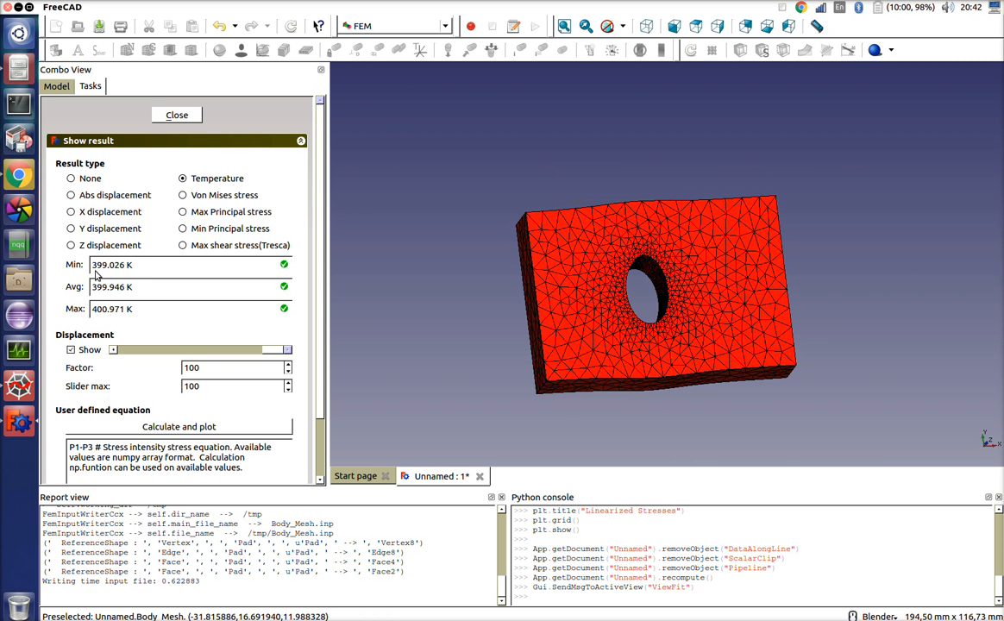
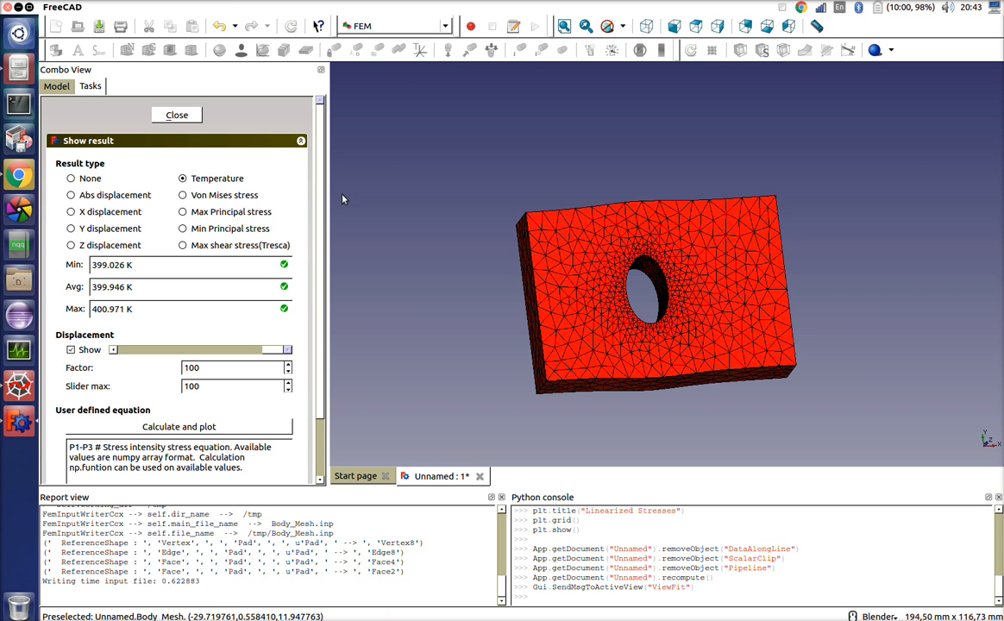
click(178, 116)
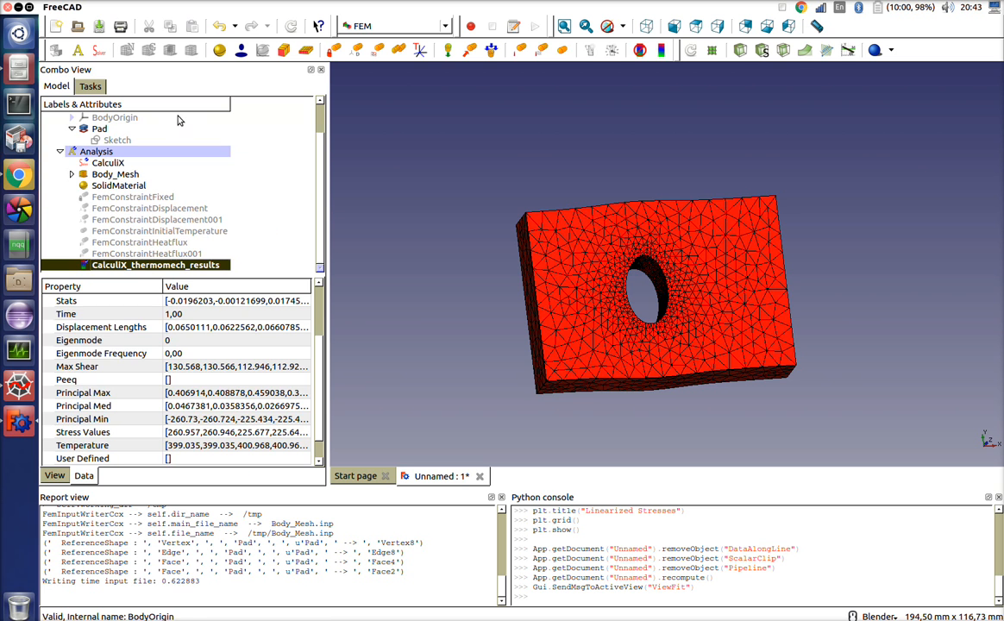
Purge the steady-state results and set the CalculiX solver's Thermo Mech Steady State property to false.
click(644, 52)
click(114, 175)
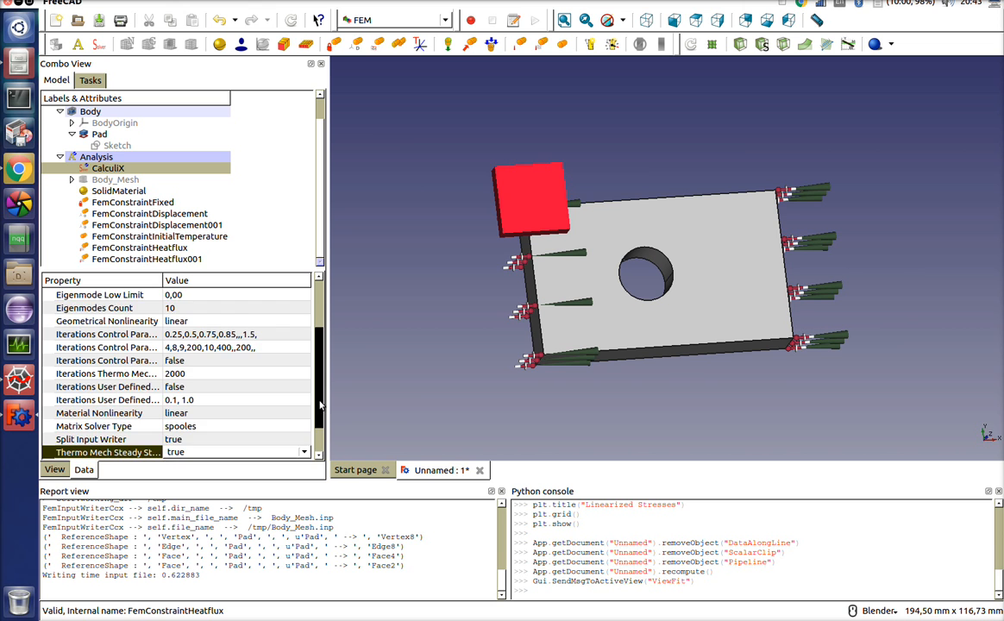
scroll(320, 404, down, 1)
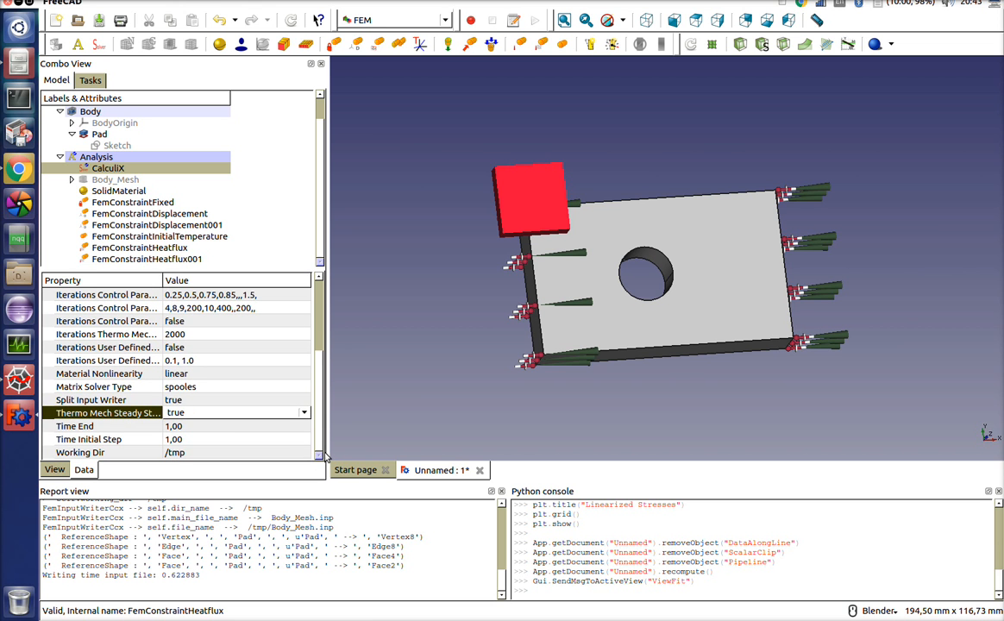
click(229, 413)
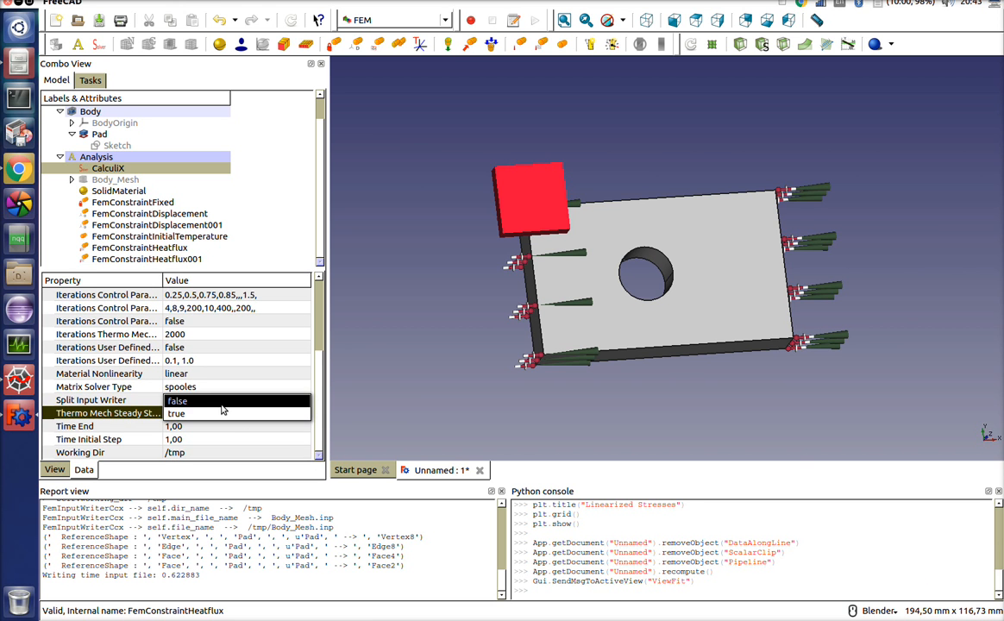
click(222, 402)
drag(328, 410, 348, 410)
Set the CalculiX solver's Time End to 100 and Time Initial Step to 10, and run the transient analysis.
click(209, 426)
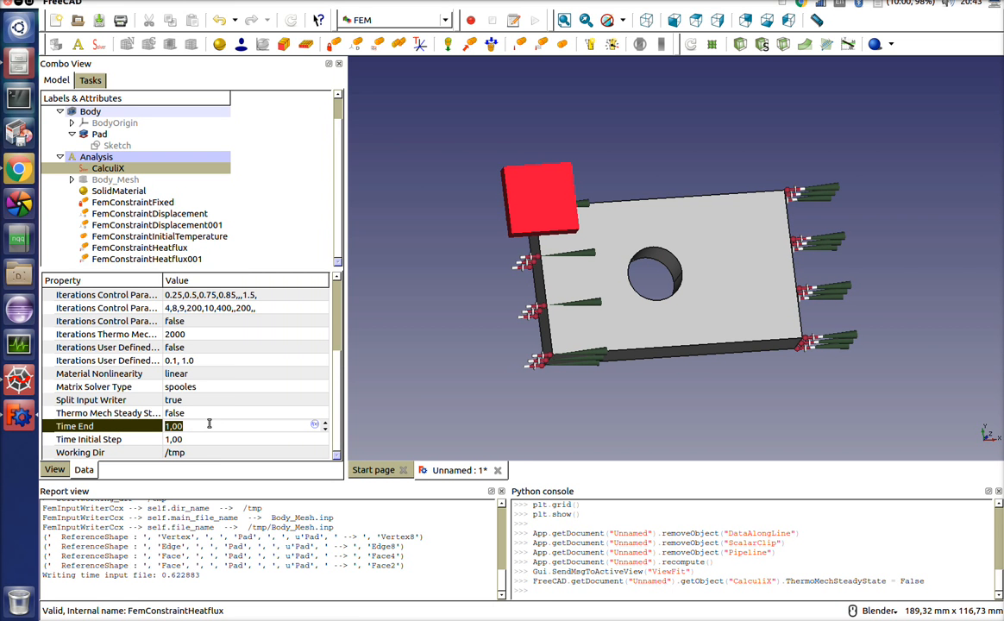
text(100)
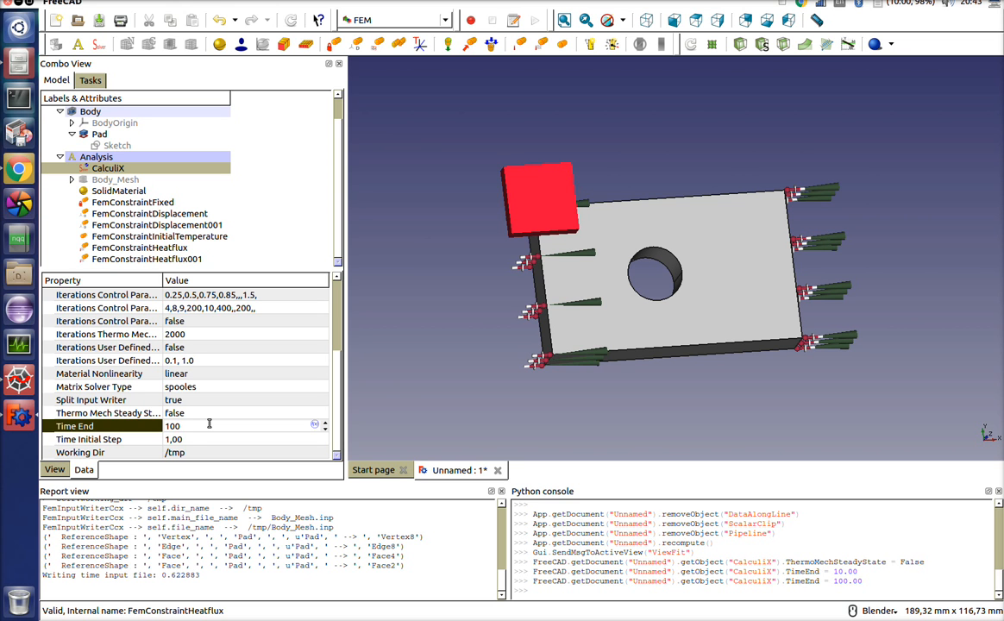
click(192, 438)
text(1)
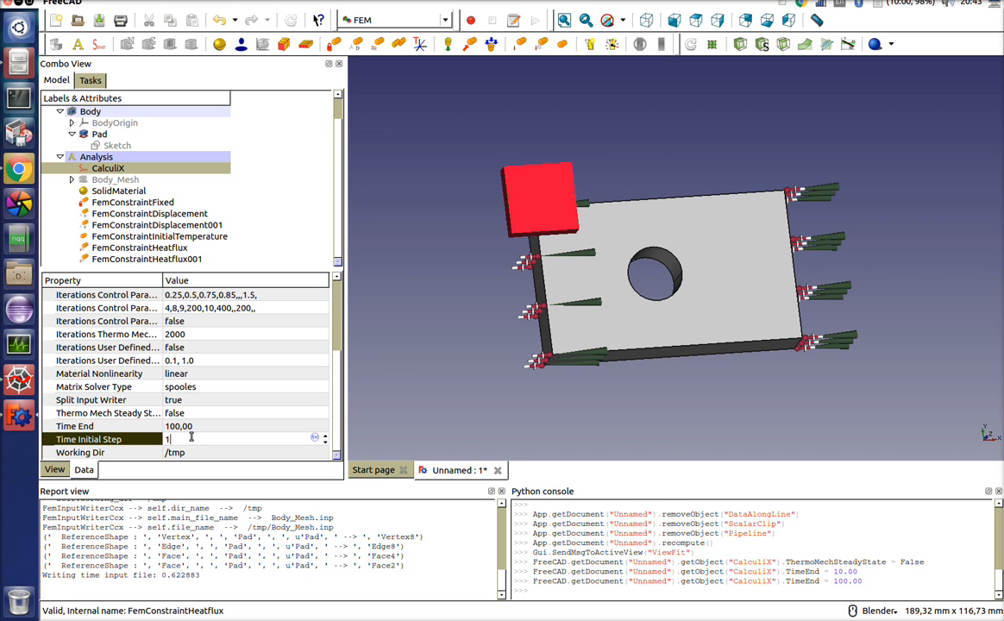
text(0)
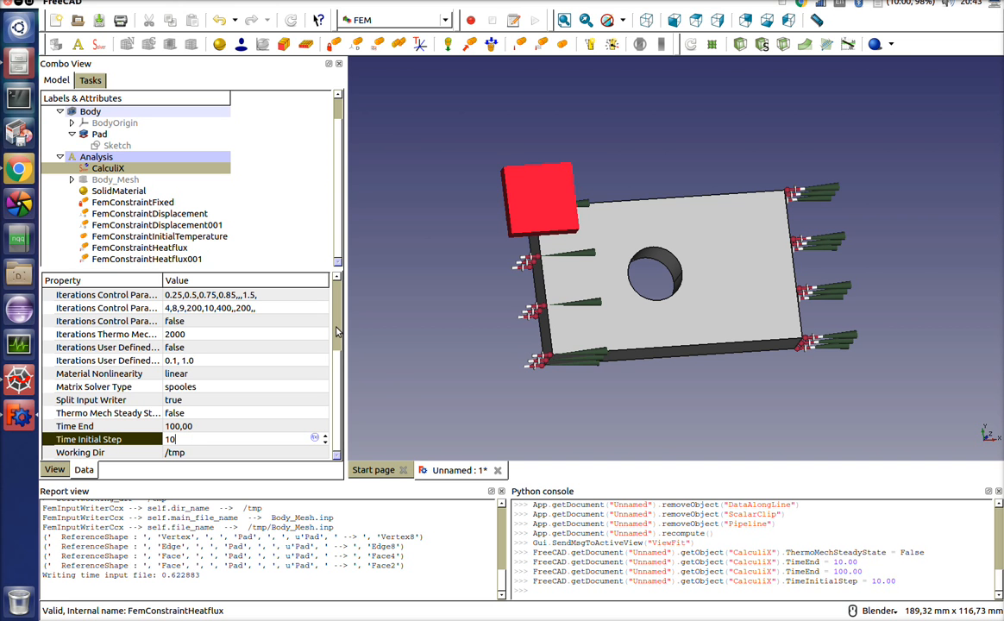
drag(338, 371, 347, 306)
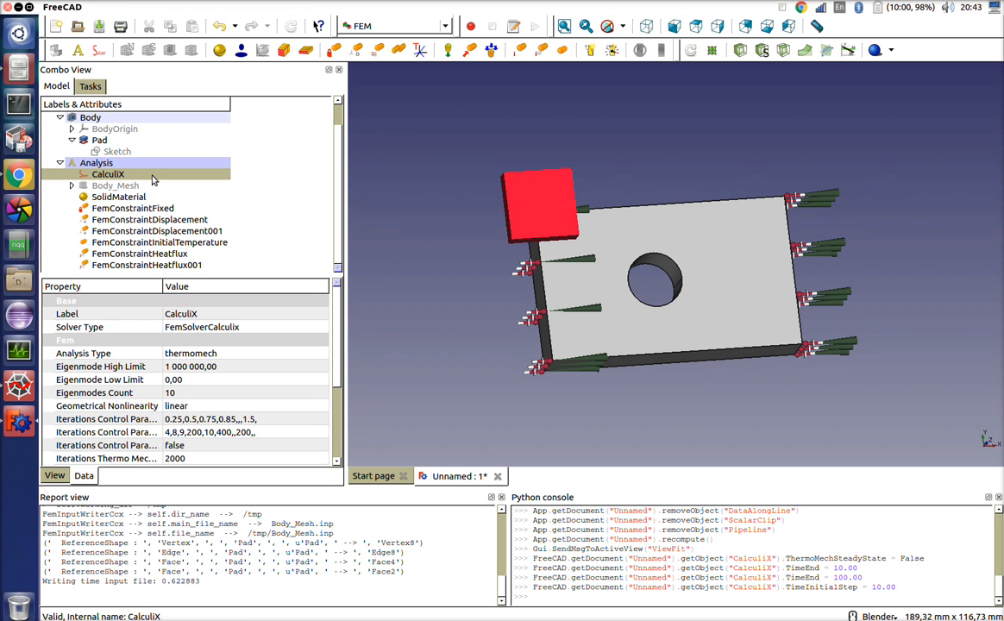
click(613, 50)
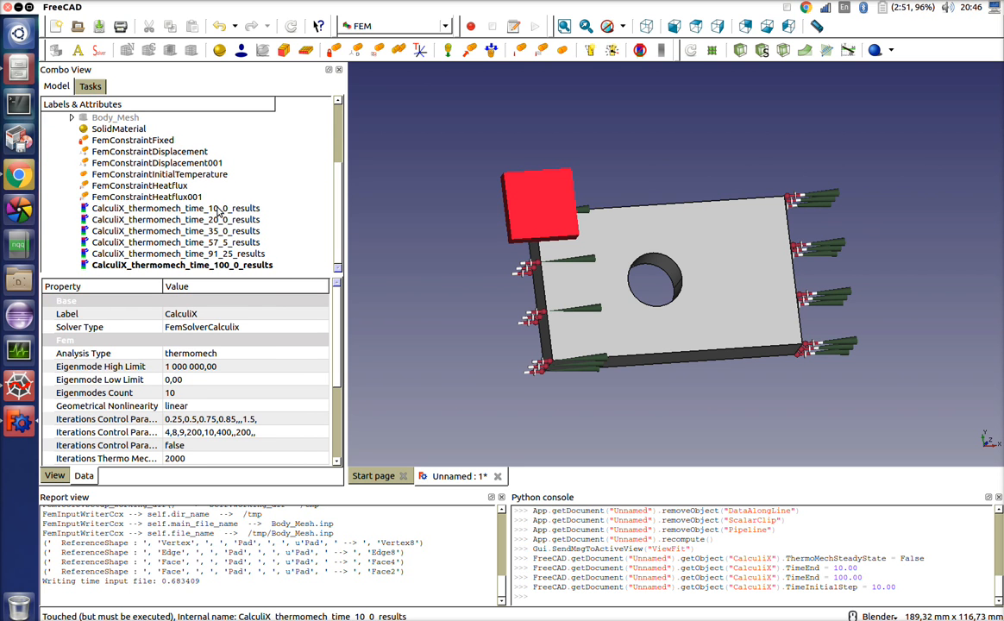
Examine the properties of each transient result from time 10 to time 100, including the final result's temperatures.
click(219, 209)
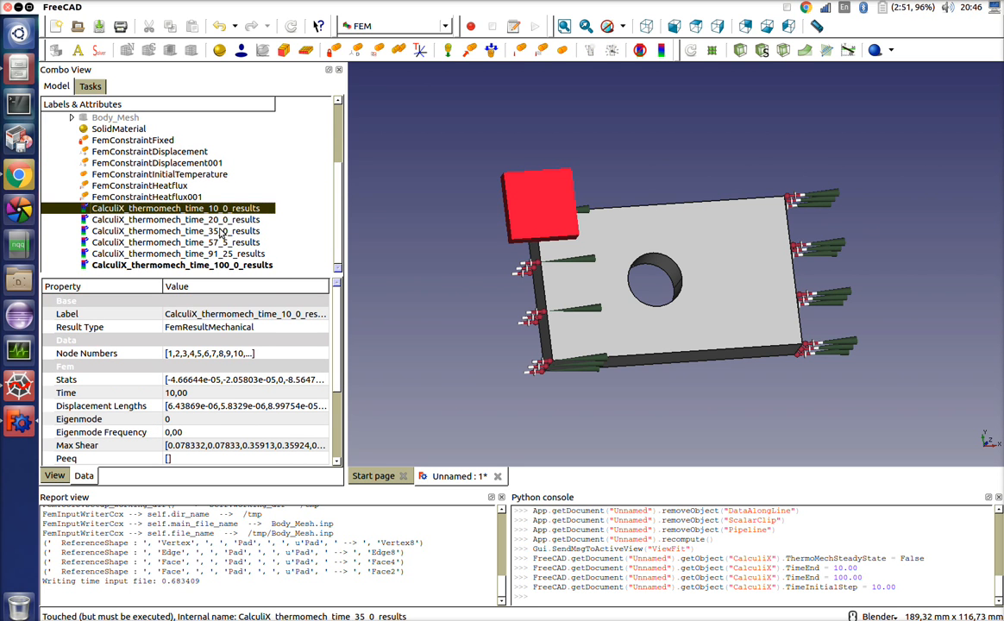
click(221, 220)
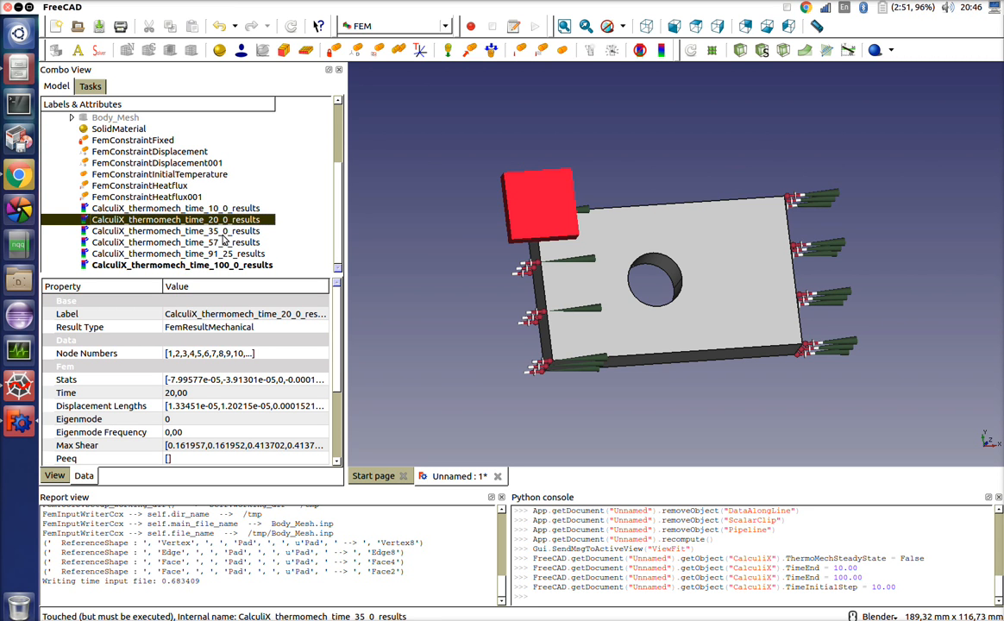
click(205, 231)
click(205, 243)
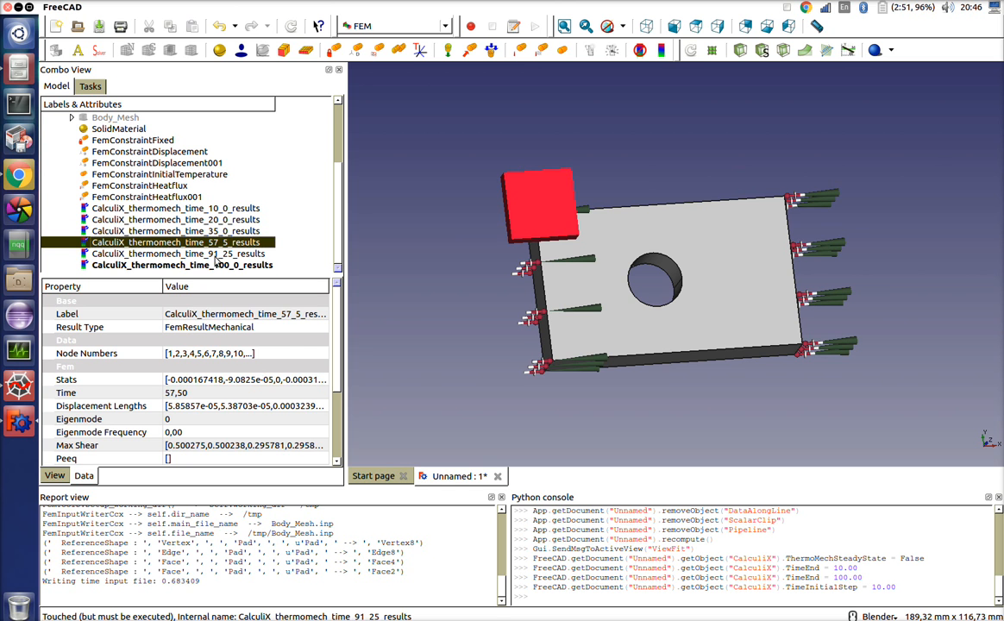
click(216, 254)
click(219, 266)
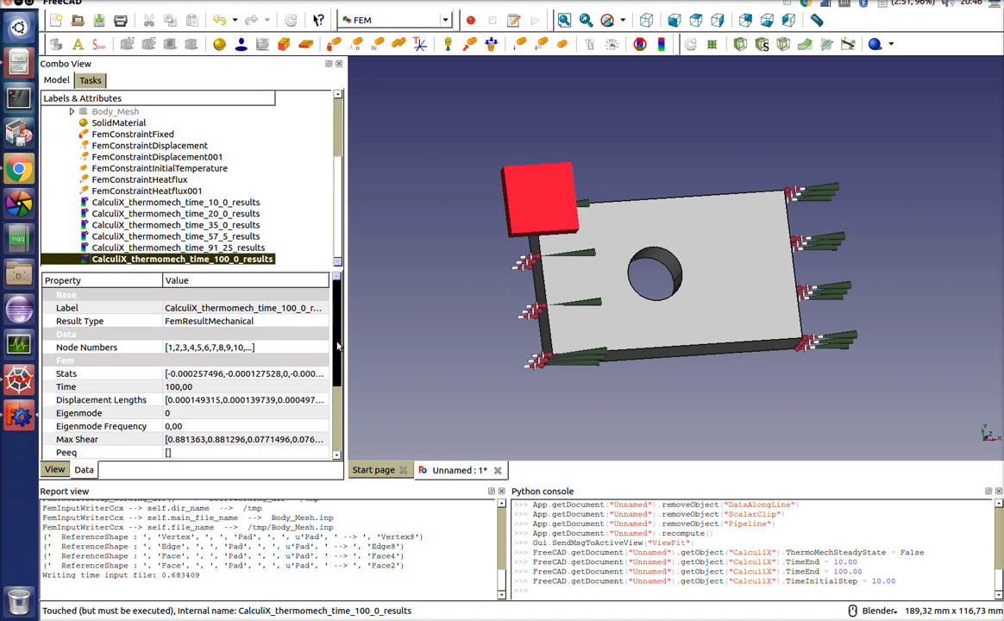
scroll(342, 422, down, 3)
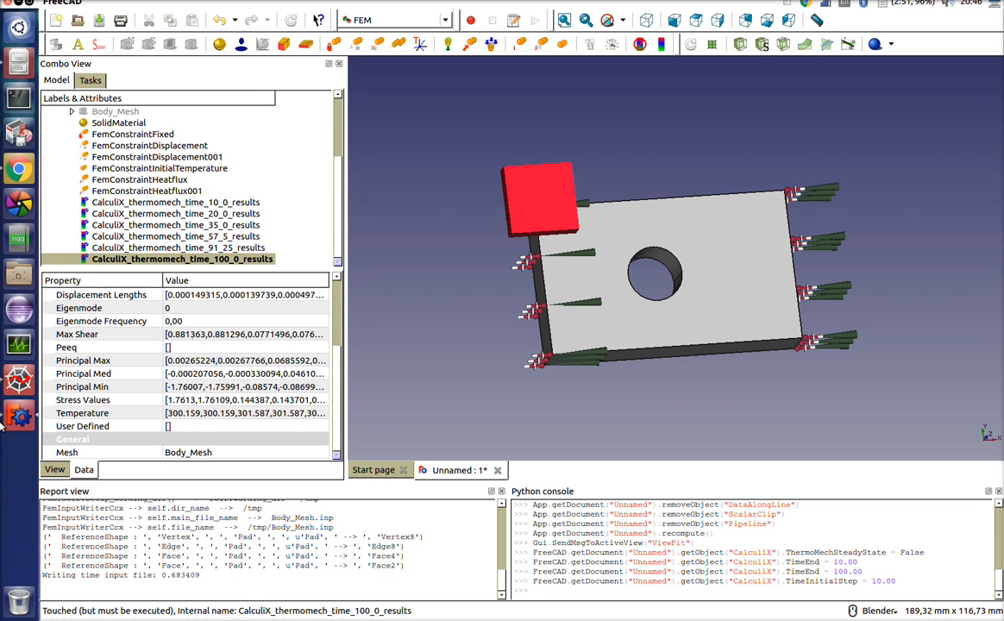
Switch to Spyder and review the temperature and time lines of the plot_transient.py script.
click(19, 384)
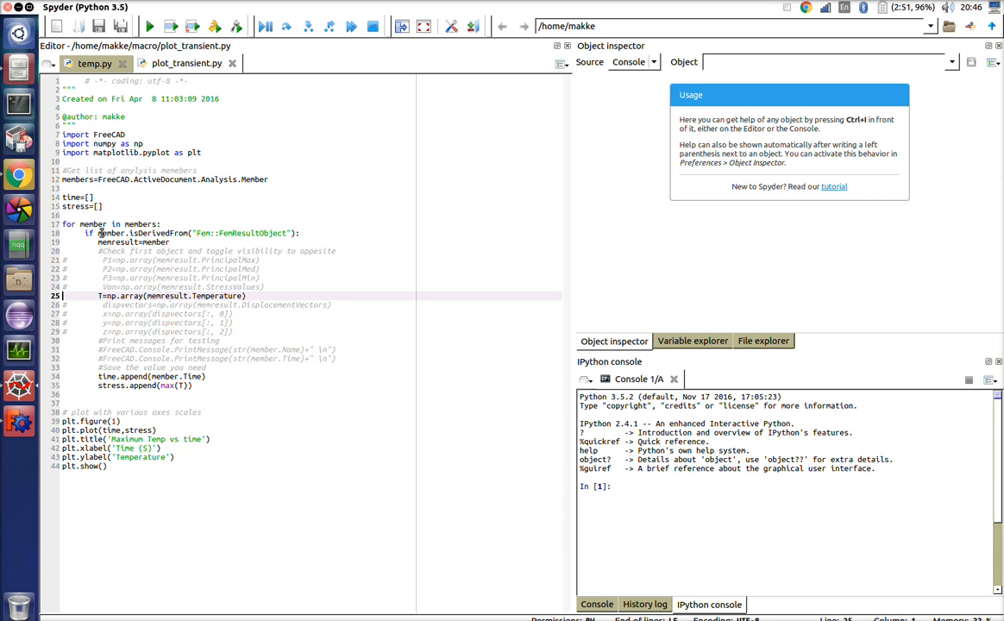
click(98, 296)
click(91, 376)
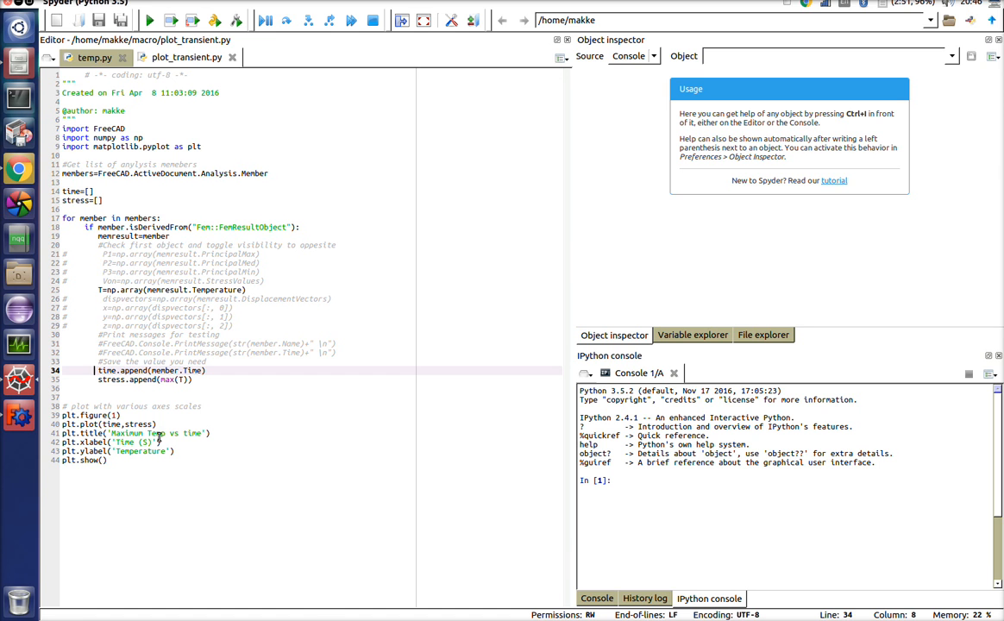
Switch to FreeCAD, run the plot_transient.py macro, examine the maximum temperature versus time plot, and close it.
click(19, 416)
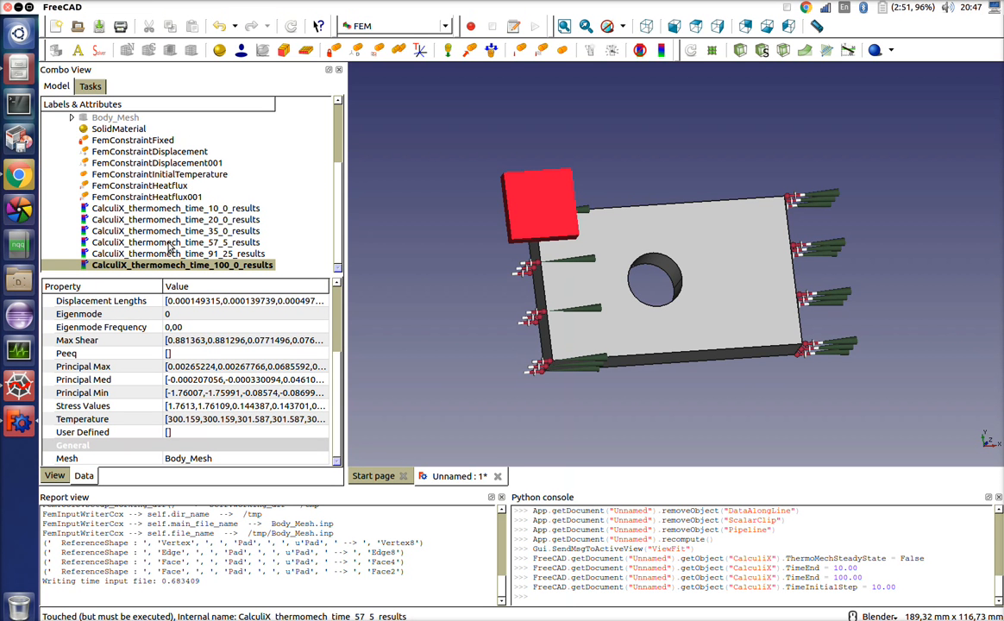
click(154, 8)
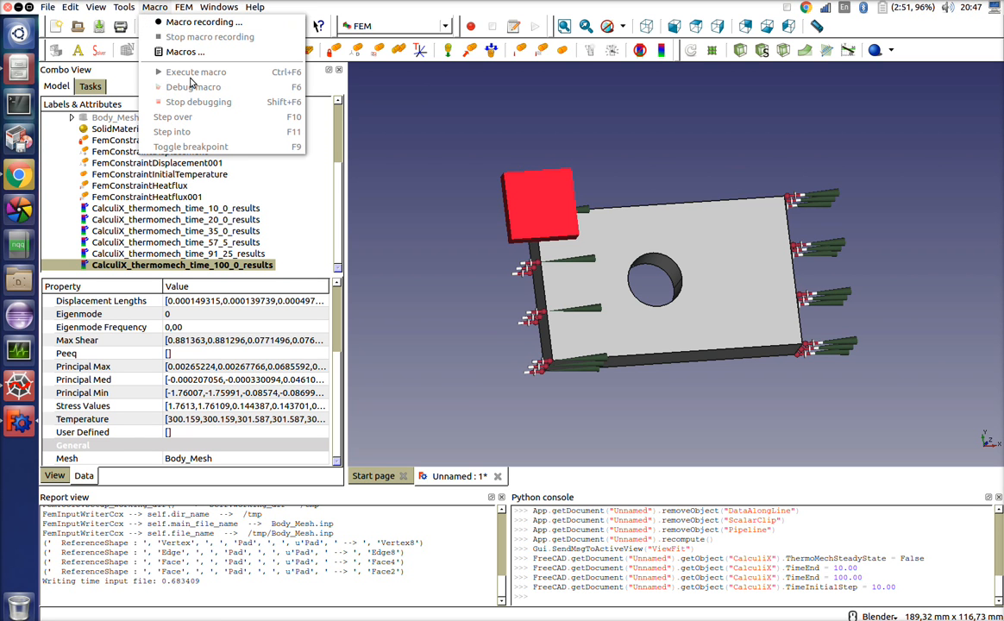
click(216, 187)
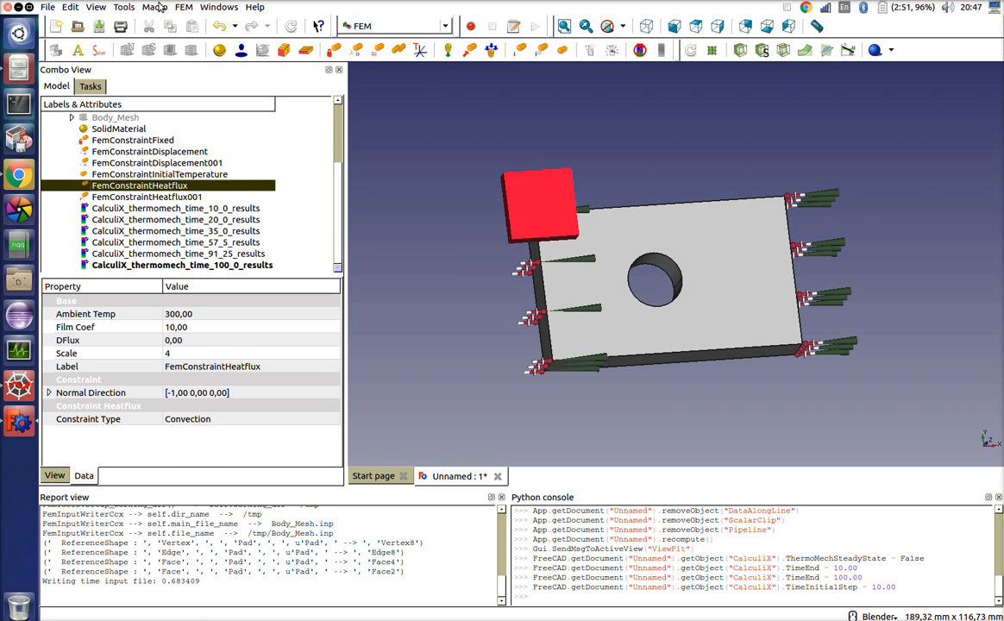
click(154, 7)
click(181, 53)
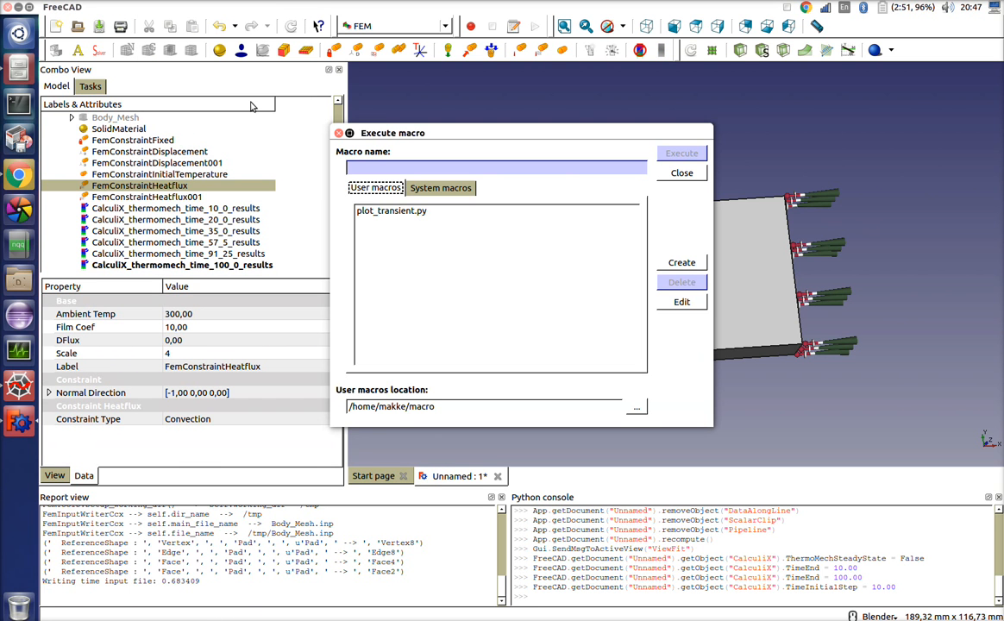
click(373, 212)
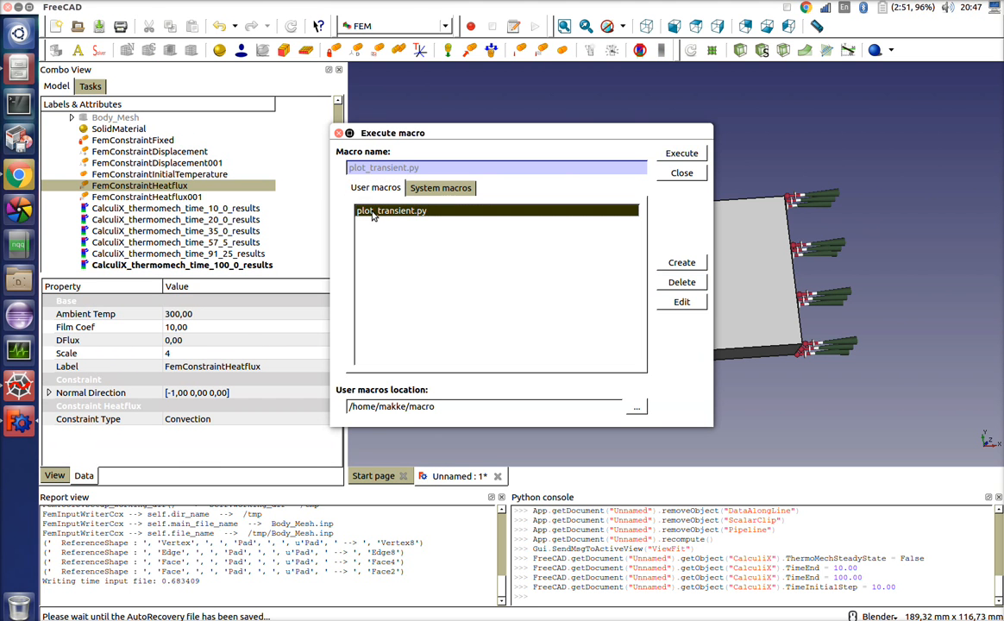
click(681, 153)
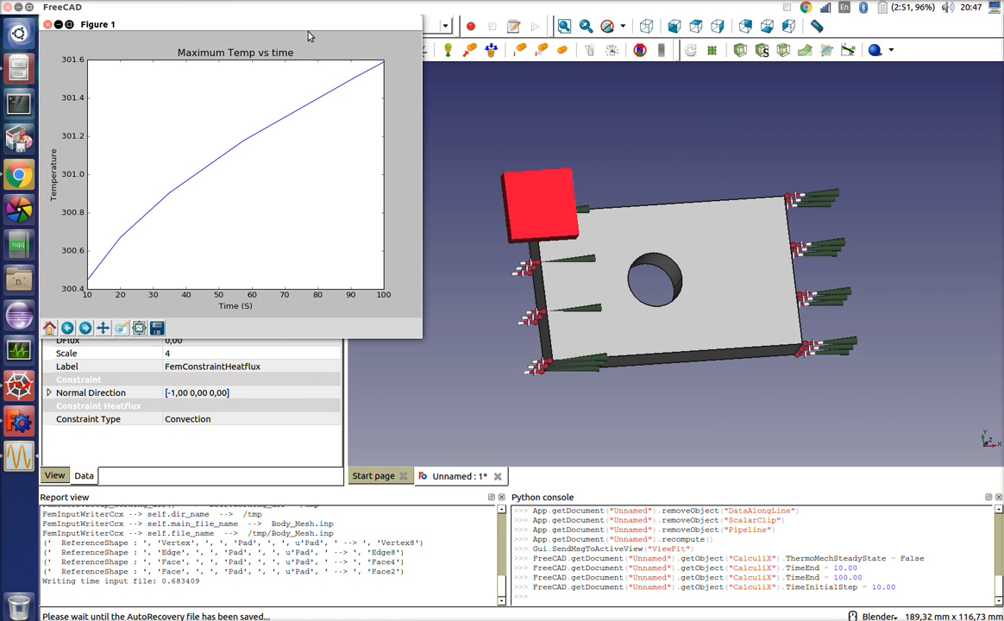
drag(281, 26, 522, 112)
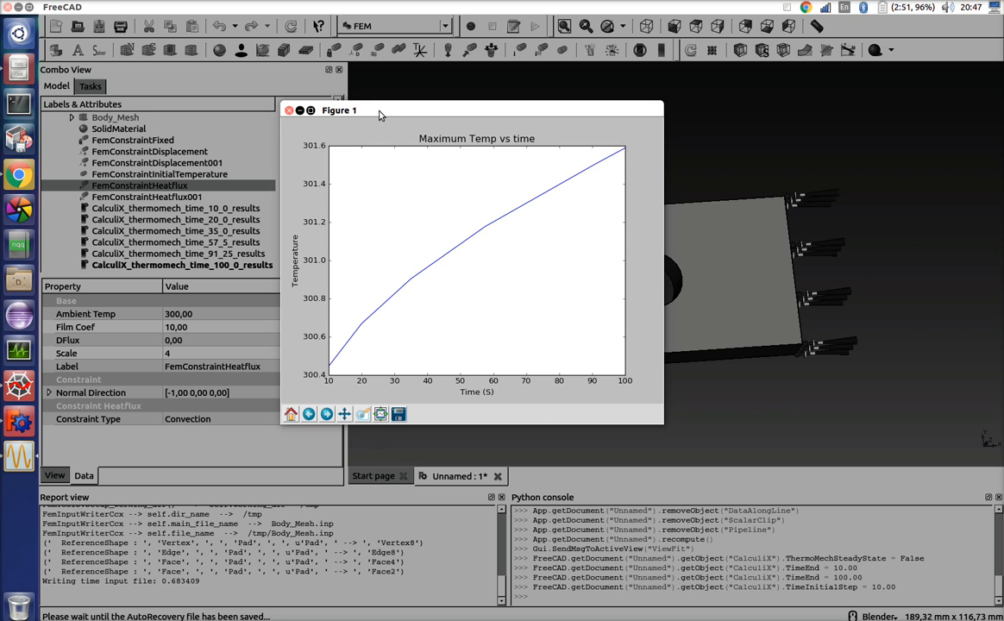
click(289, 111)
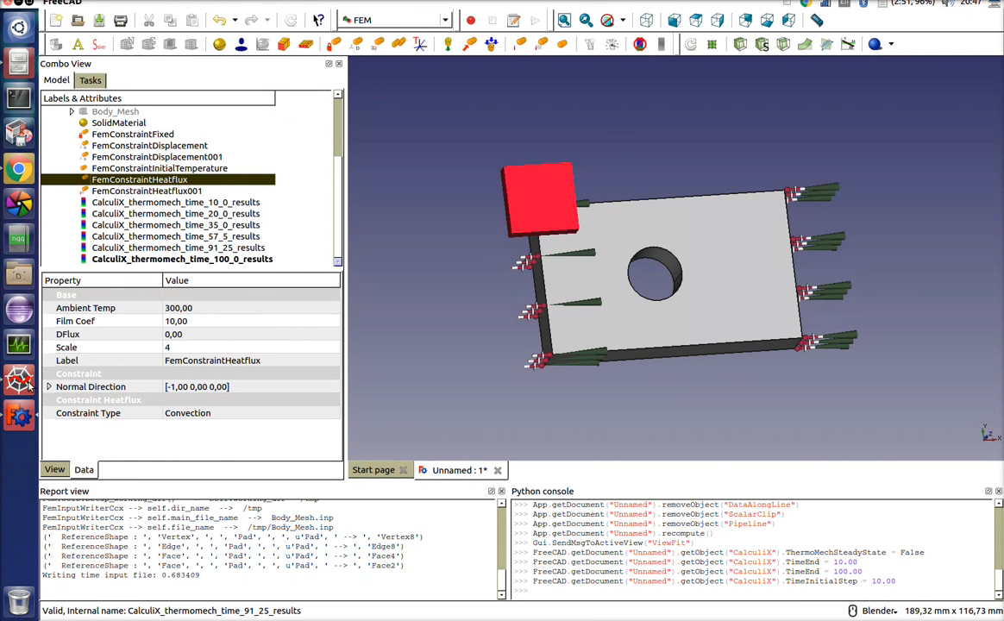
In Spyder, comment out the script's T temperature line and uncomment the Von line that reads StressValues.
click(24, 382)
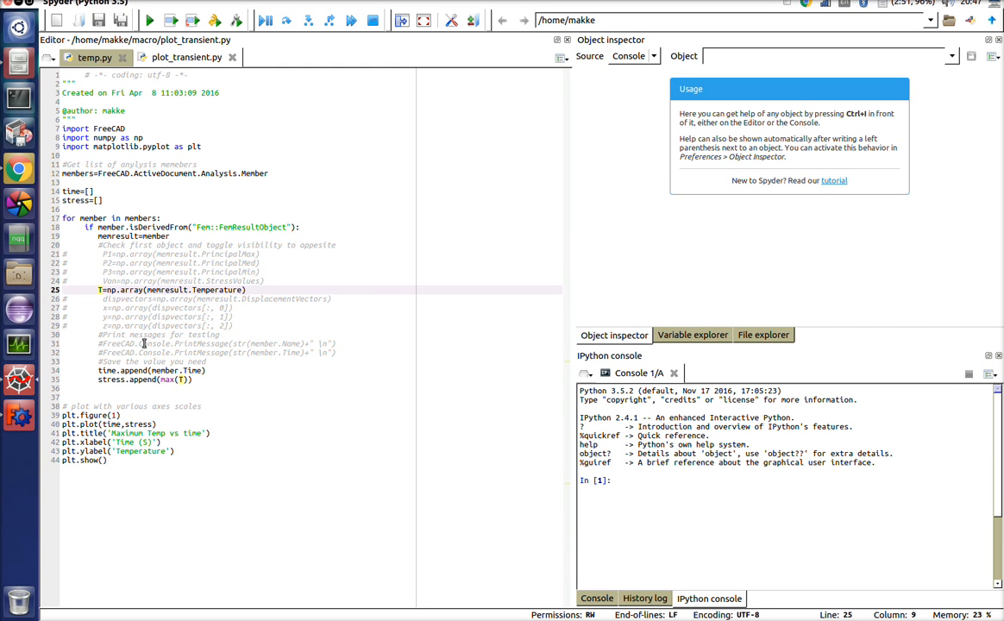
text(#)
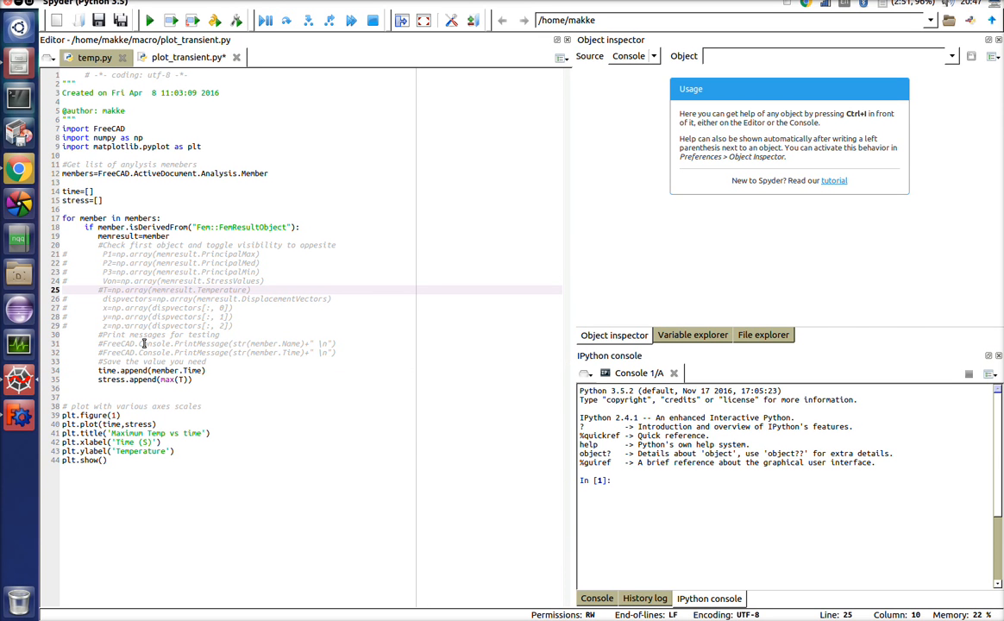
key(Up)
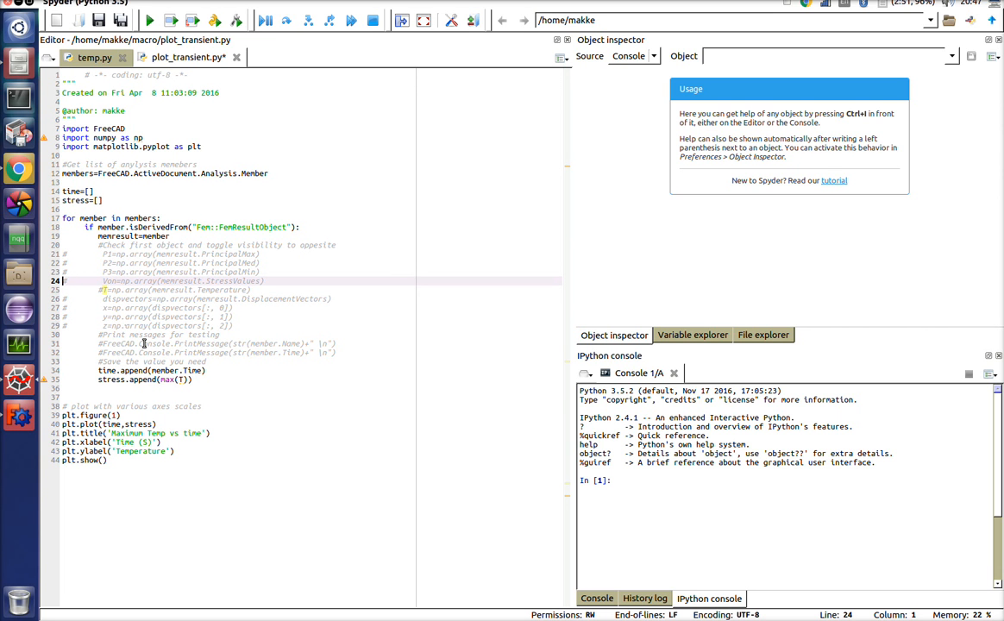
key(Delete)
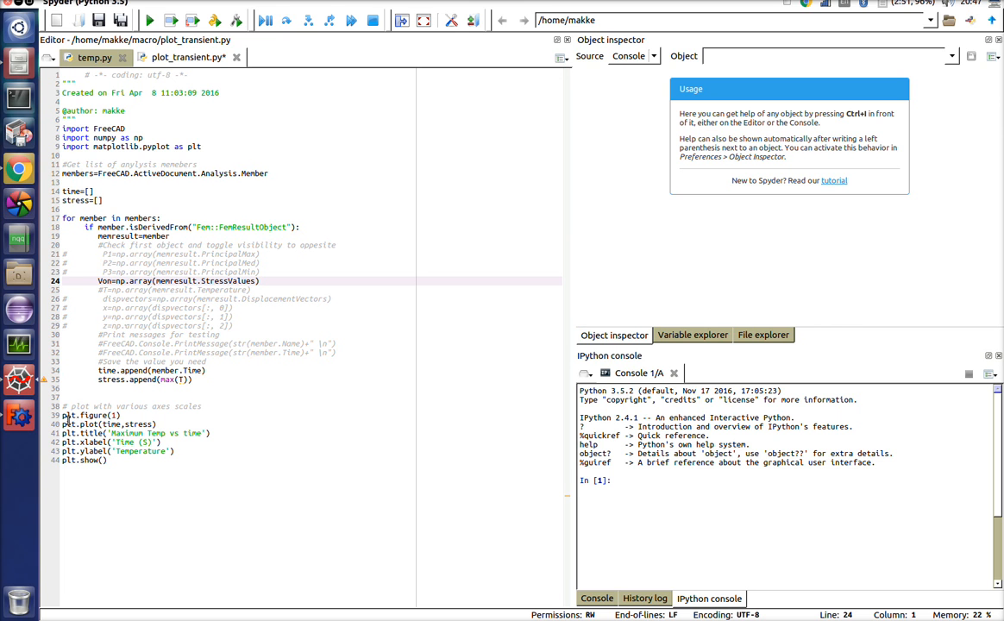
Change the plot title to "Maximum Von mises vs time" and save the script.
click(148, 433)
text(Von mis)
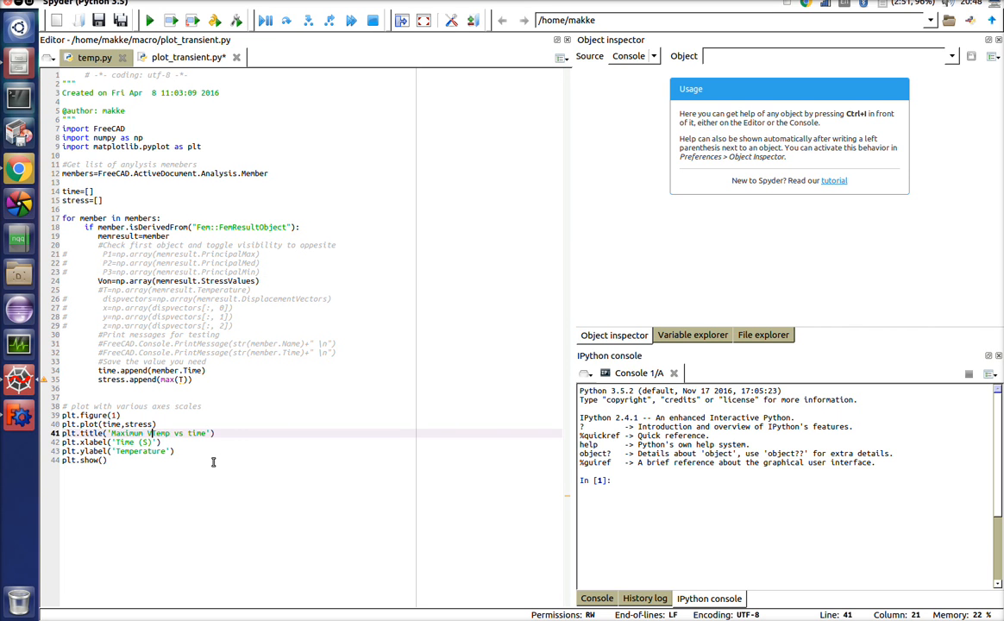
text(es)
key(Delete)
key(Delete)
key(Delete)
key(Delete)
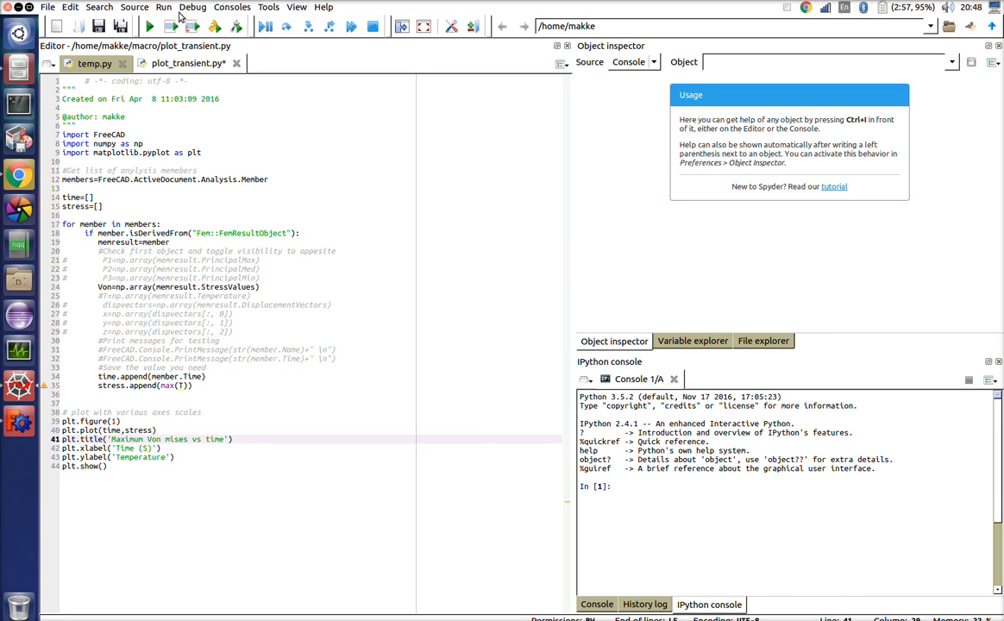
click(98, 20)
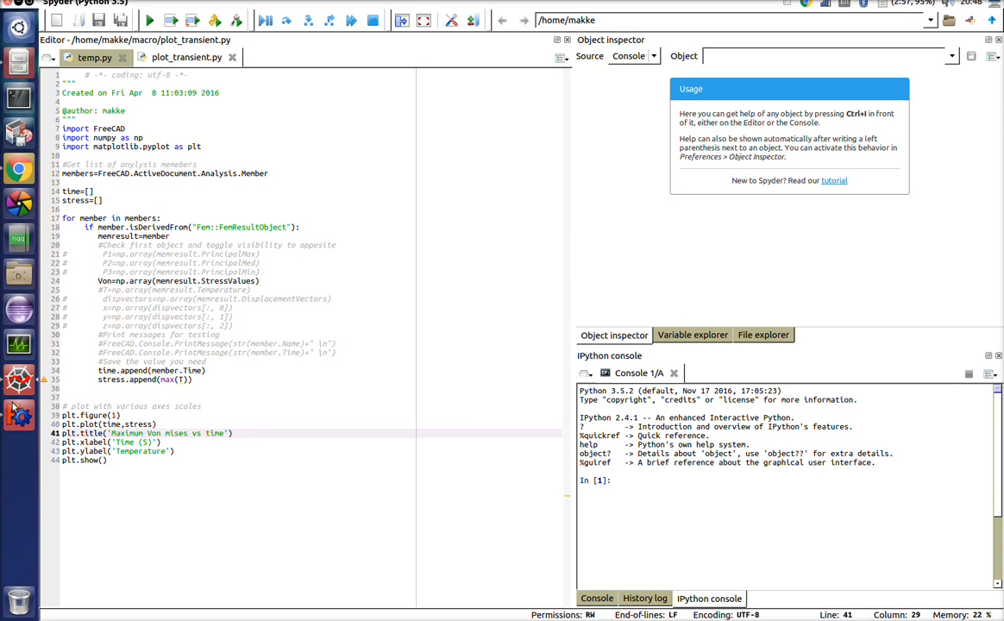
Switch to FreeCAD and try to run the edited plot_transient.py macro.
click(12, 372)
click(156, 6)
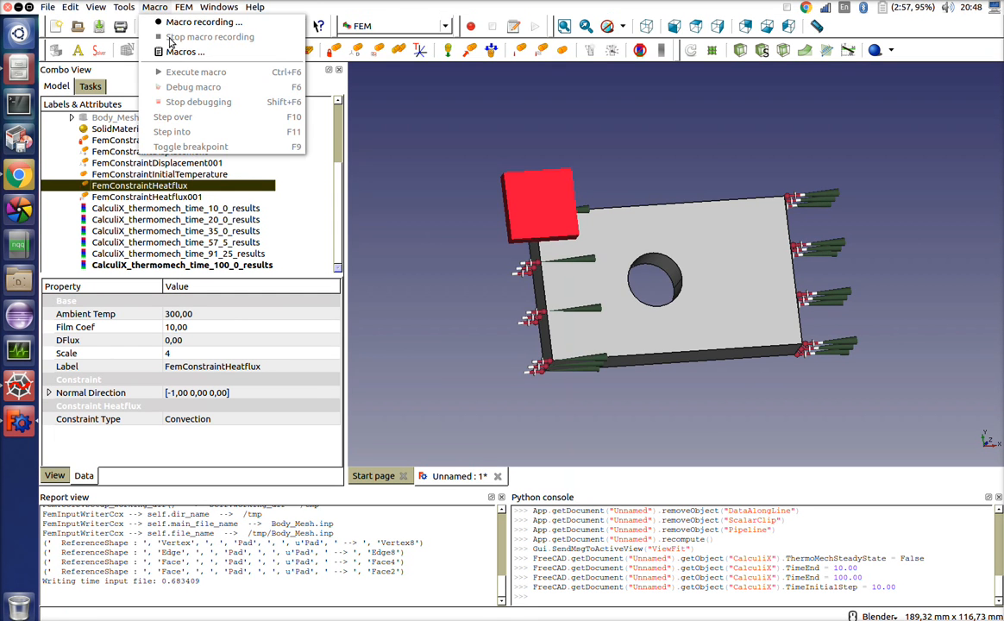
click(159, 49)
click(412, 213)
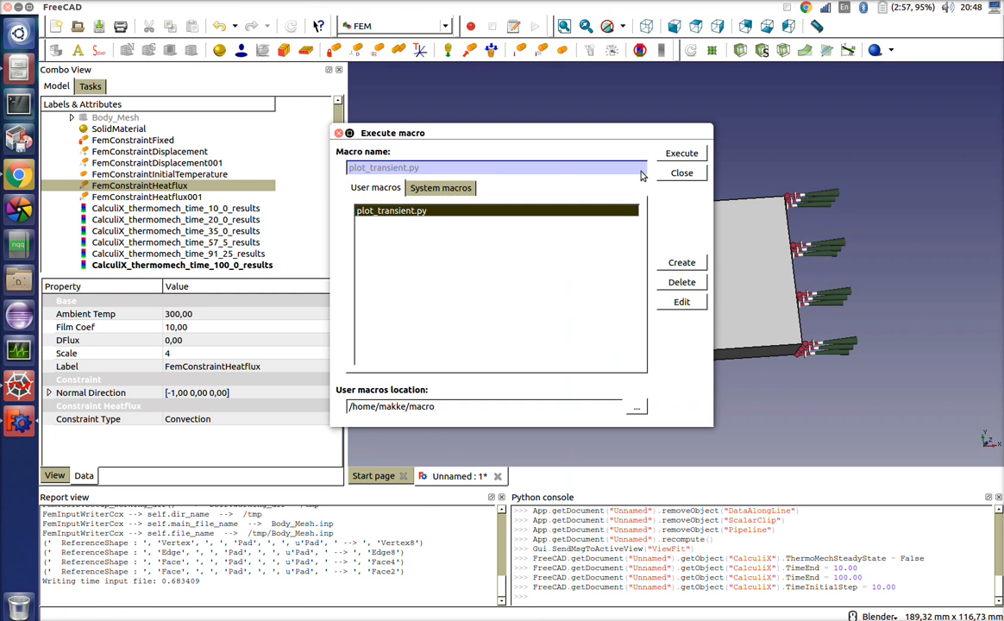
click(669, 155)
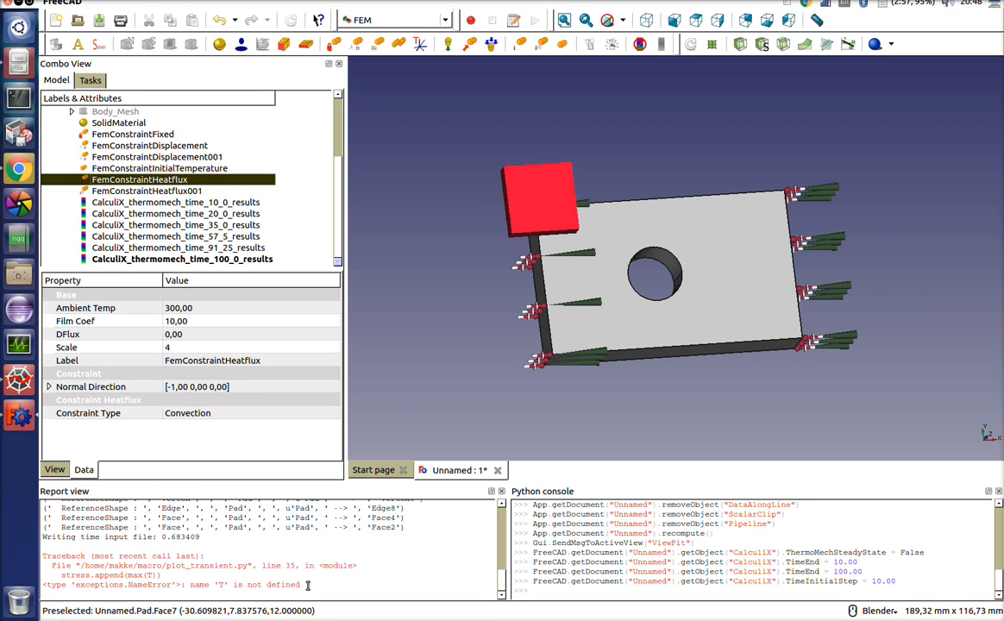
In Spyder, replace T with Von in the stress.append(max()) line and save plot_transient.py.
click(21, 351)
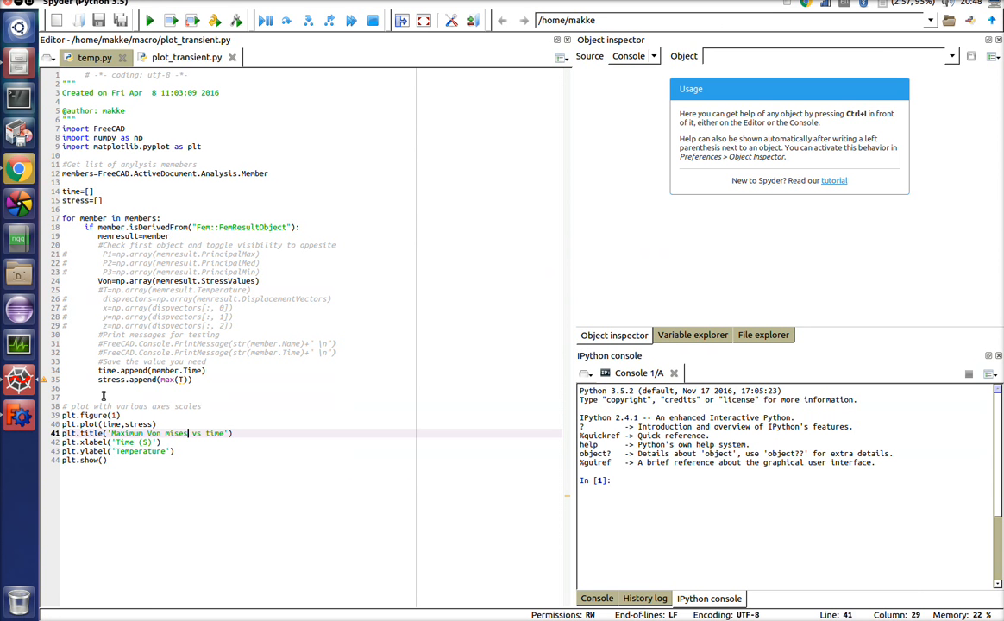
click(147, 371)
click(177, 380)
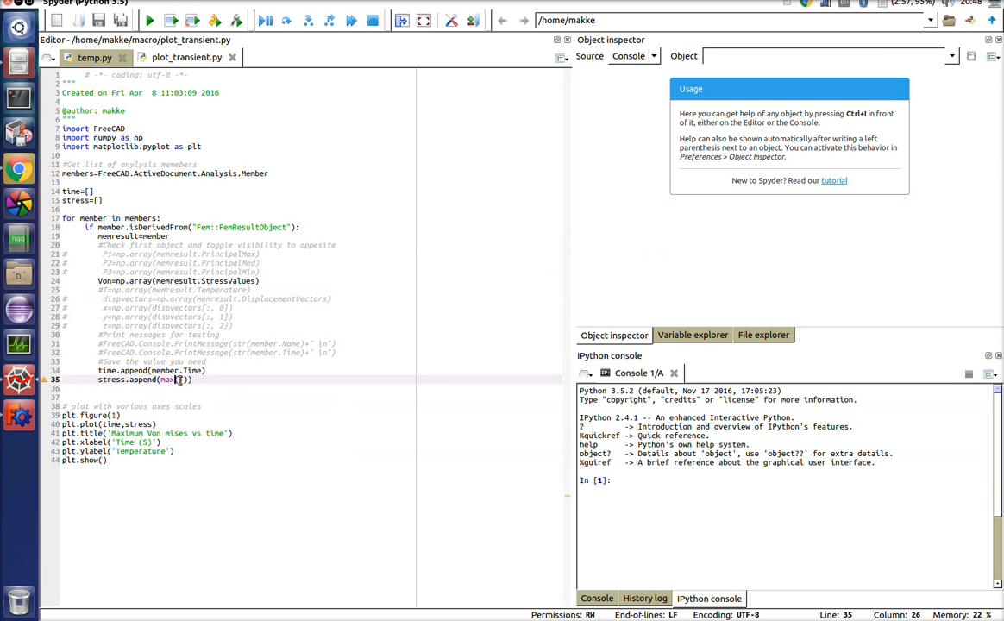
text(T)
key(BackSpace)
text(VonT)
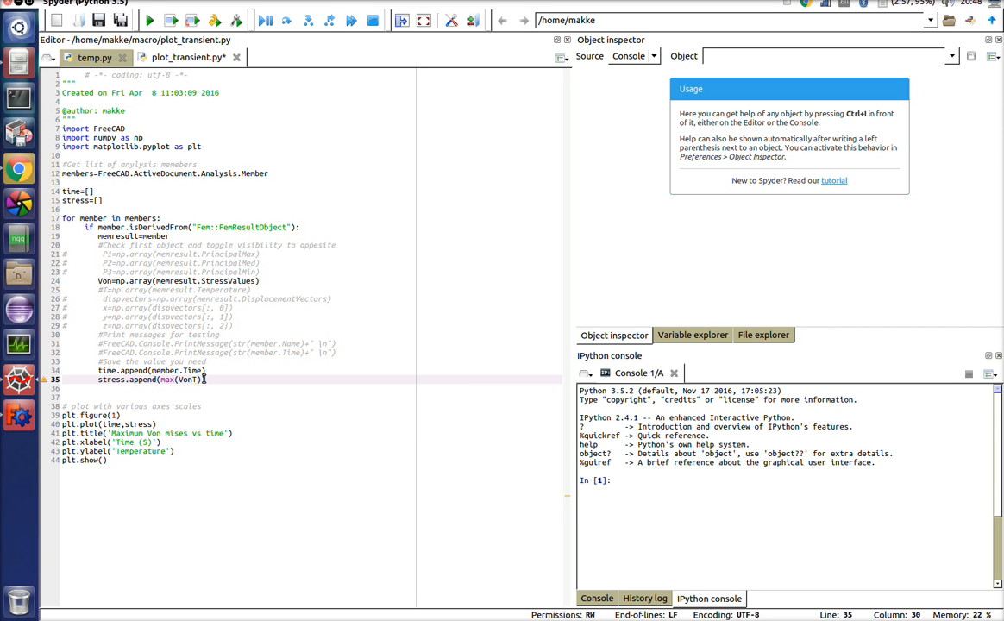
key(Delete)
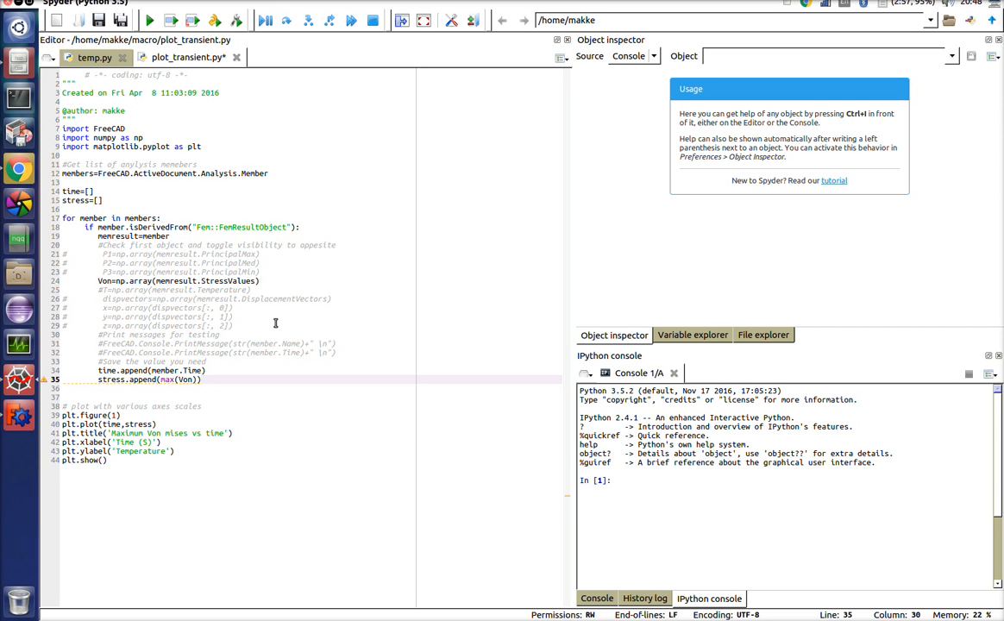
key(Down)
key(Down)
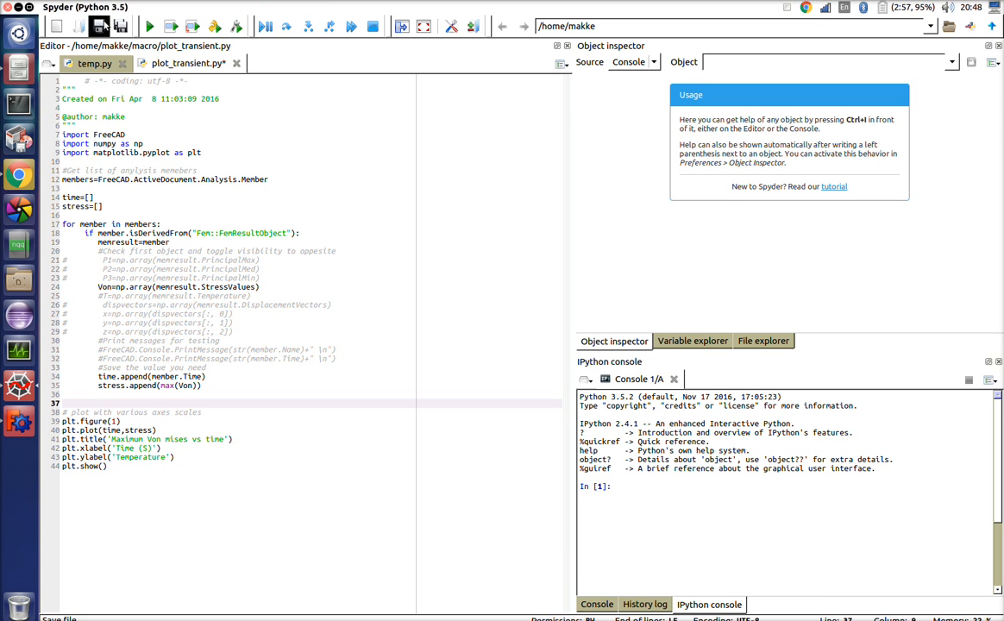
click(99, 27)
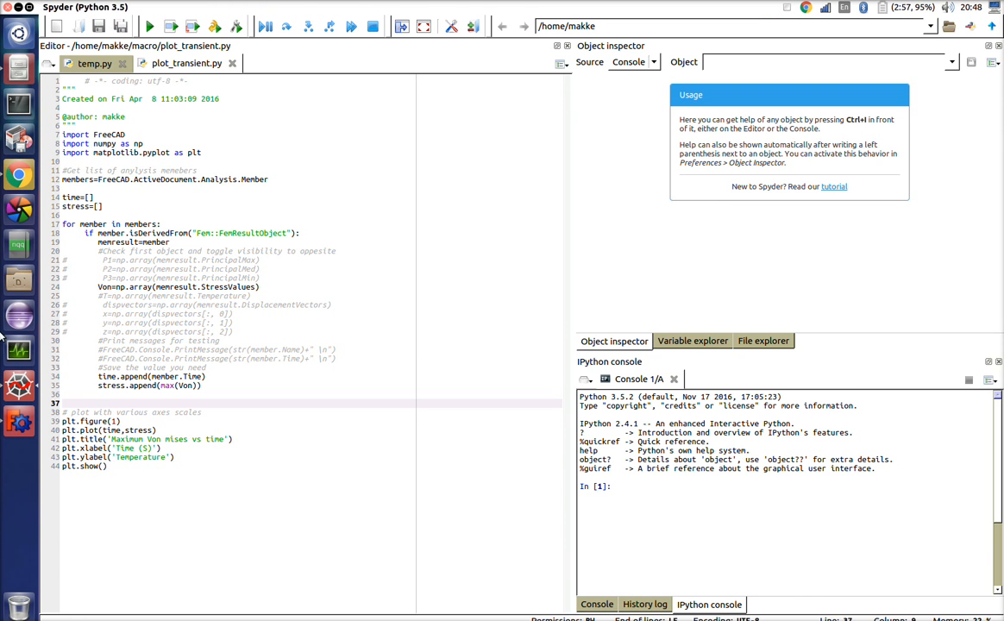
Run the corrected plot_transient.py macro in FreeCAD, examine the maximum Von Mises stress versus time plot, and close it.
click(21, 376)
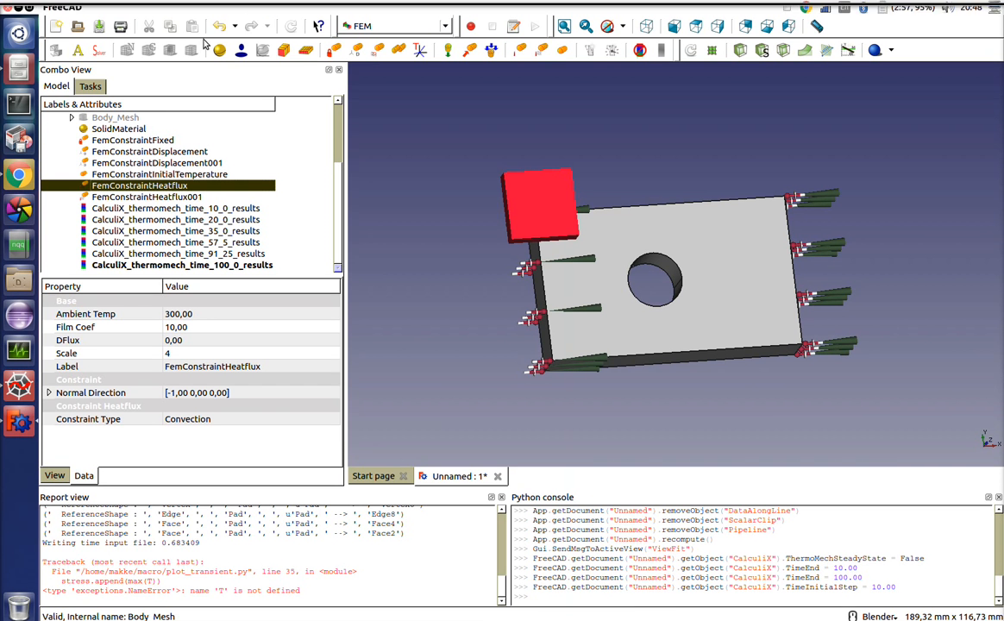
click(155, 5)
click(183, 52)
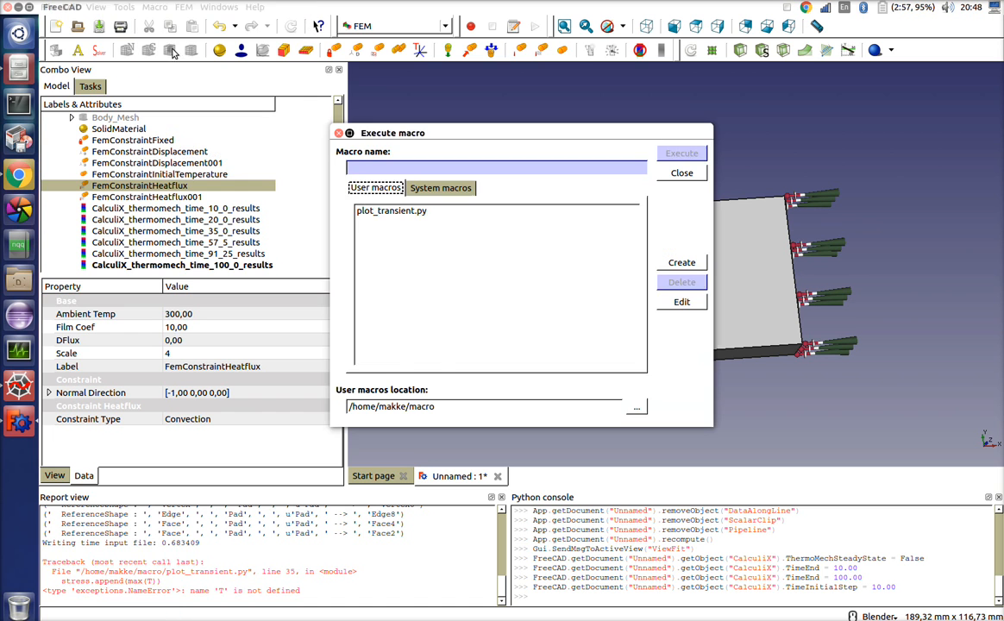
click(388, 210)
click(681, 152)
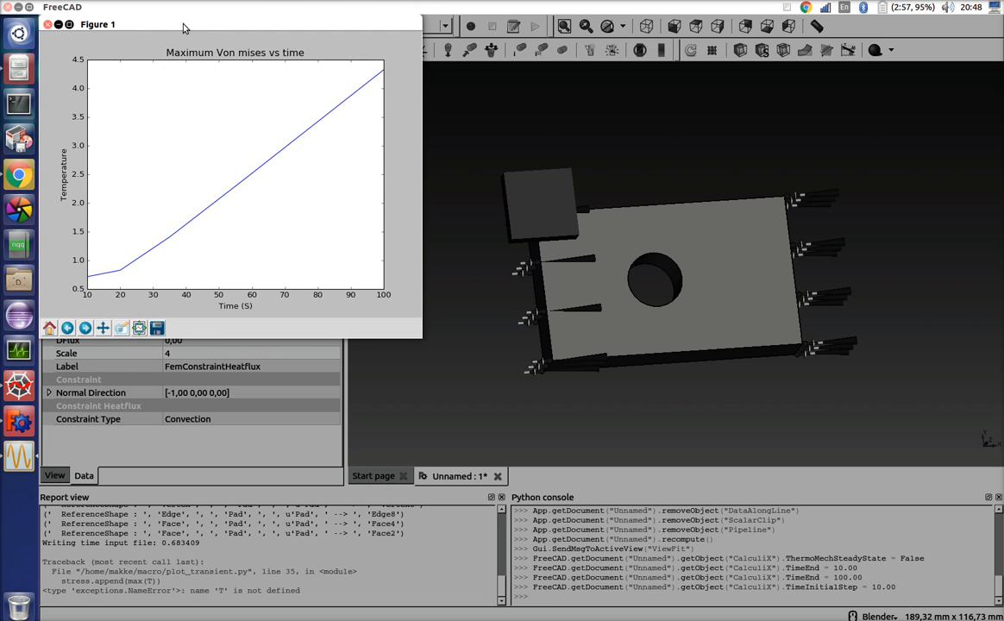
drag(183, 24, 367, 138)
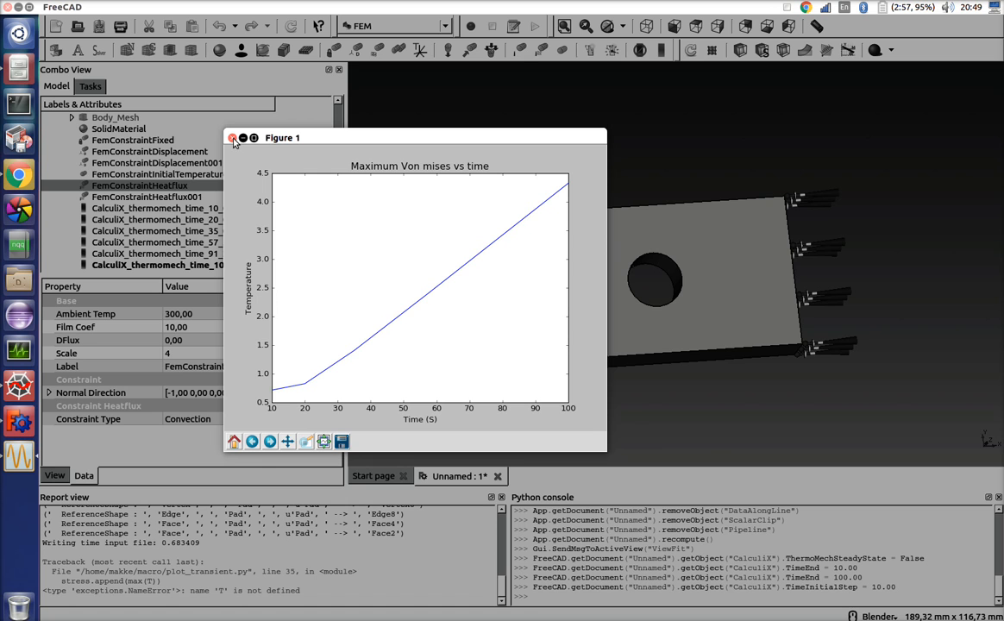
click(231, 138)
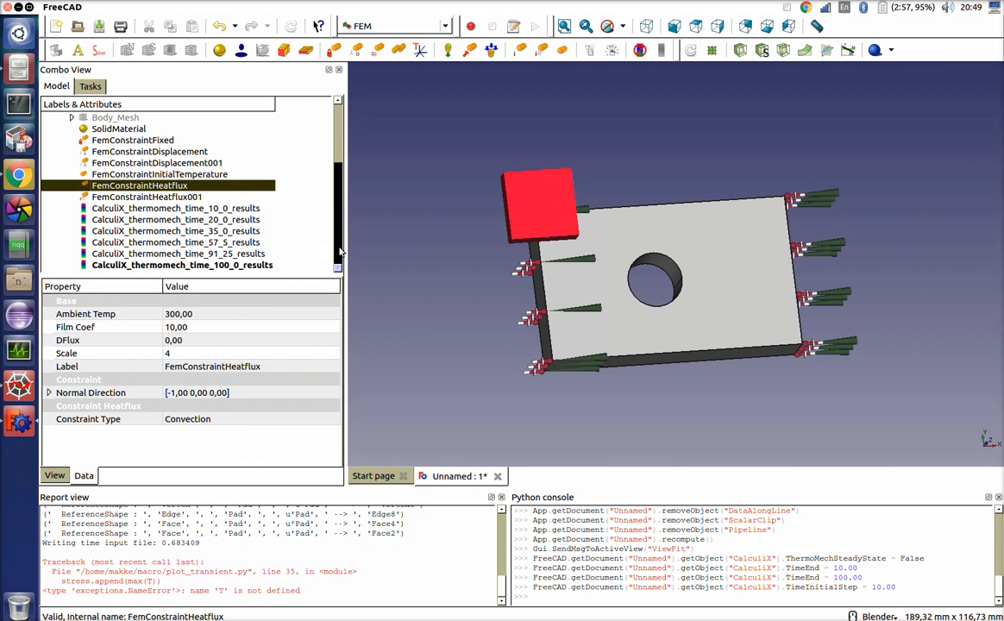
scroll(338, 252, up, 3)
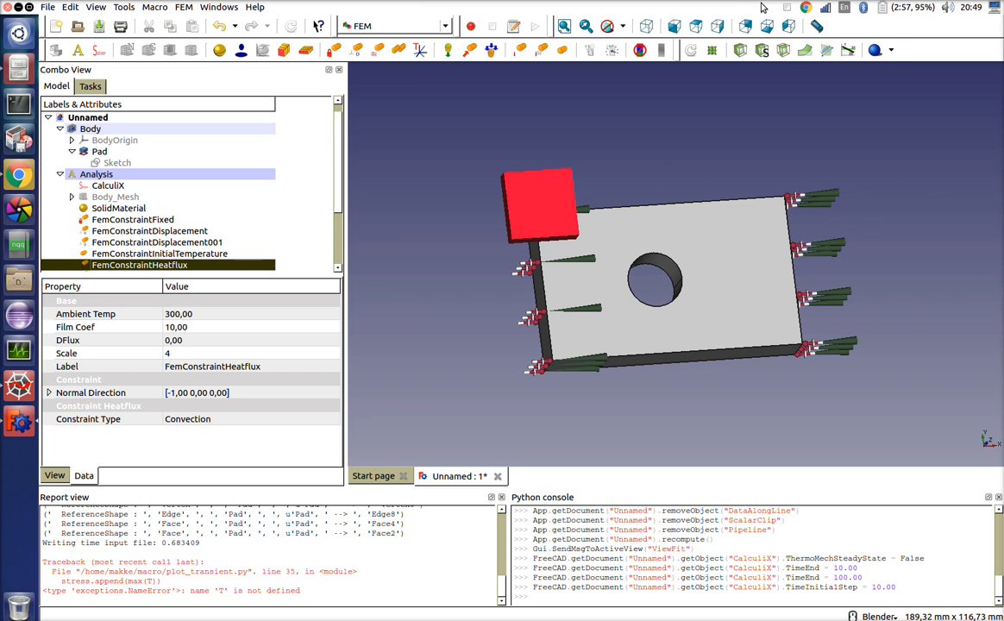